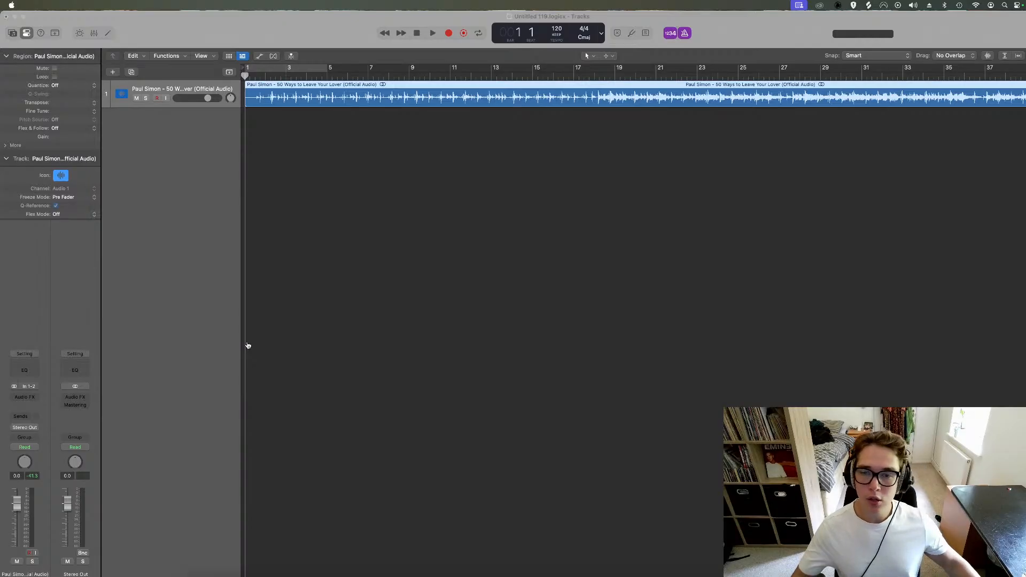
# Step: Play the imported song from the start of the project with the metronome switched off
pyautogui.click(945, 194)
pyautogui.press('space')
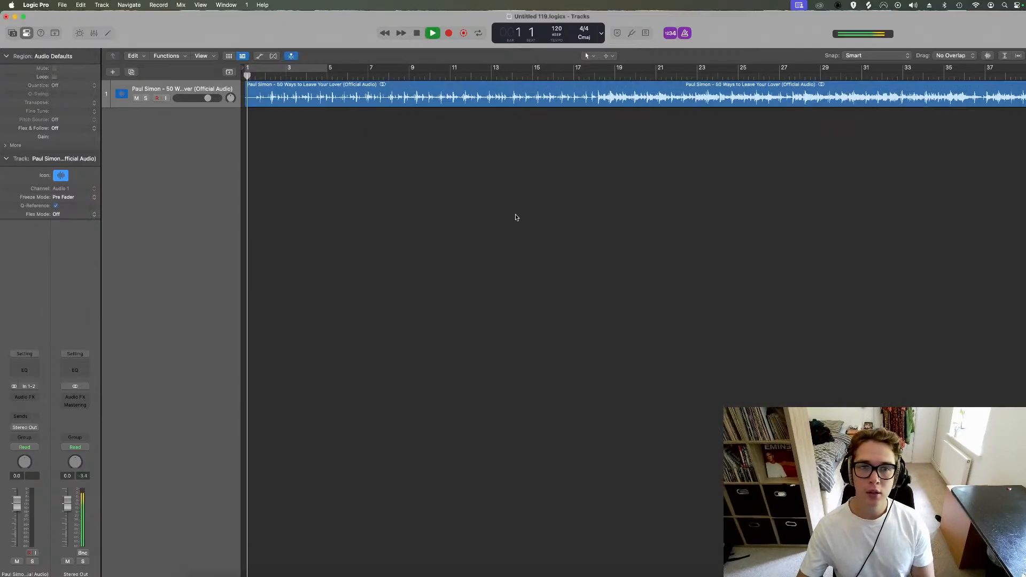
pyautogui.click(686, 33)
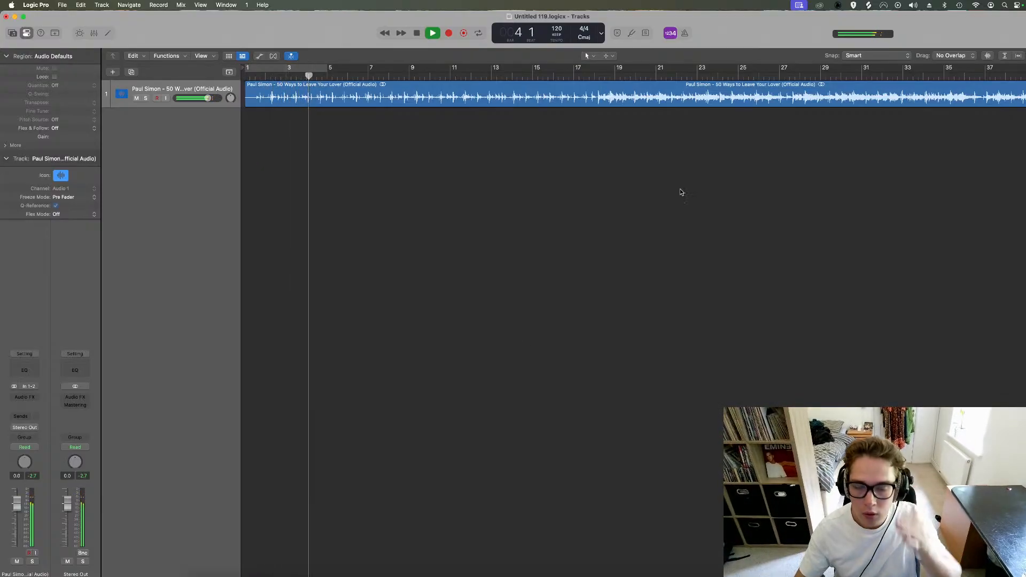
pyautogui.click(432, 576)
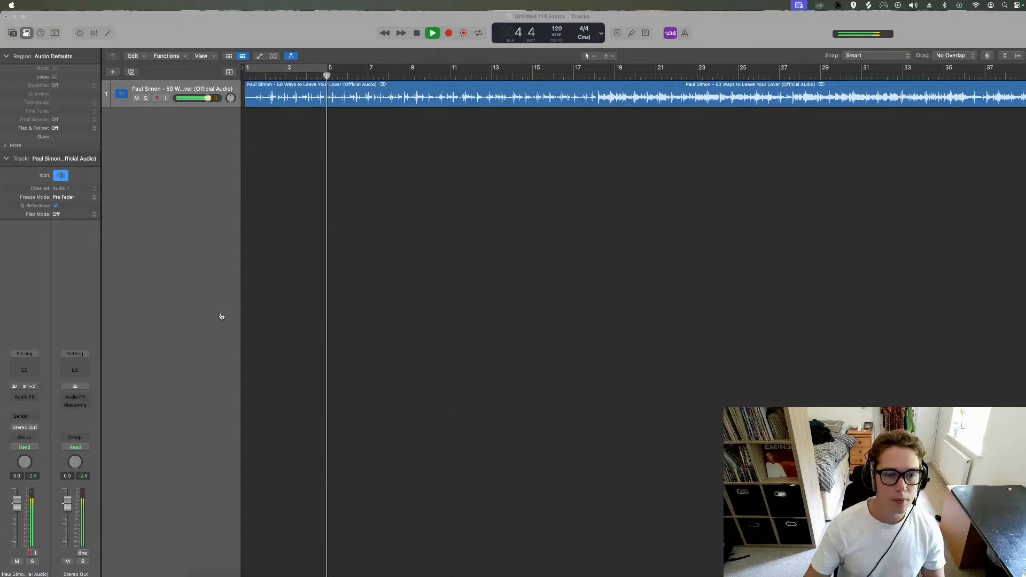
pyautogui.click(931, 317)
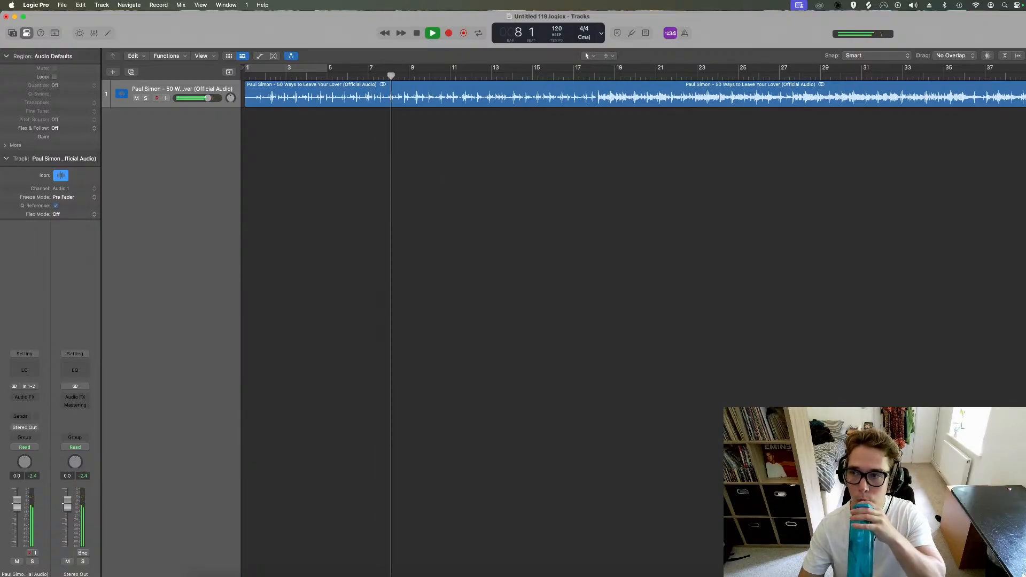
# Step: Enlarge the audio track, play the song from bar 3 and from about bar 7, and stop the playhead at bar 8 beat 3
pyautogui.press('super+Down')
pyautogui.press('super+Down')
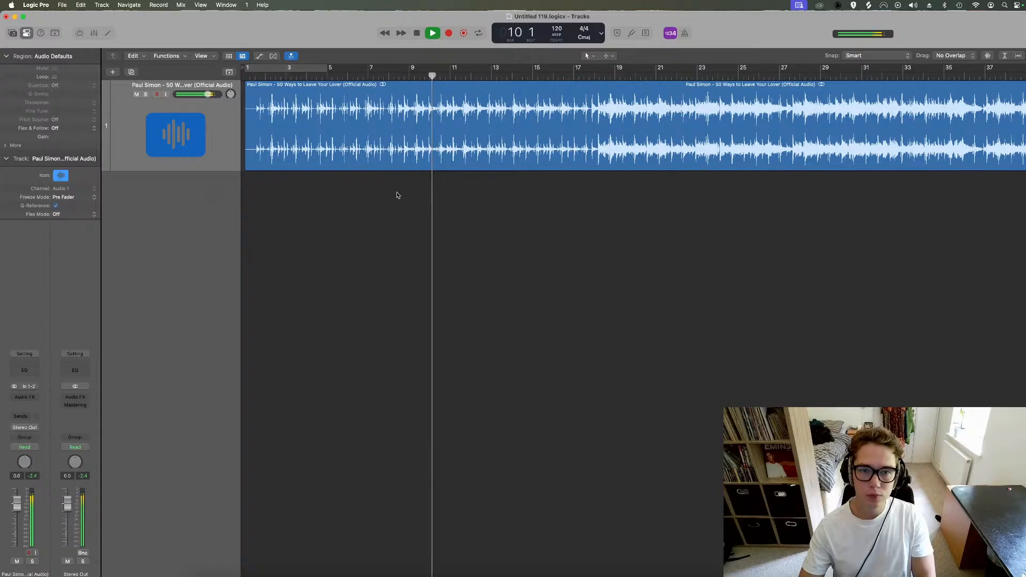
pyautogui.click(289, 77)
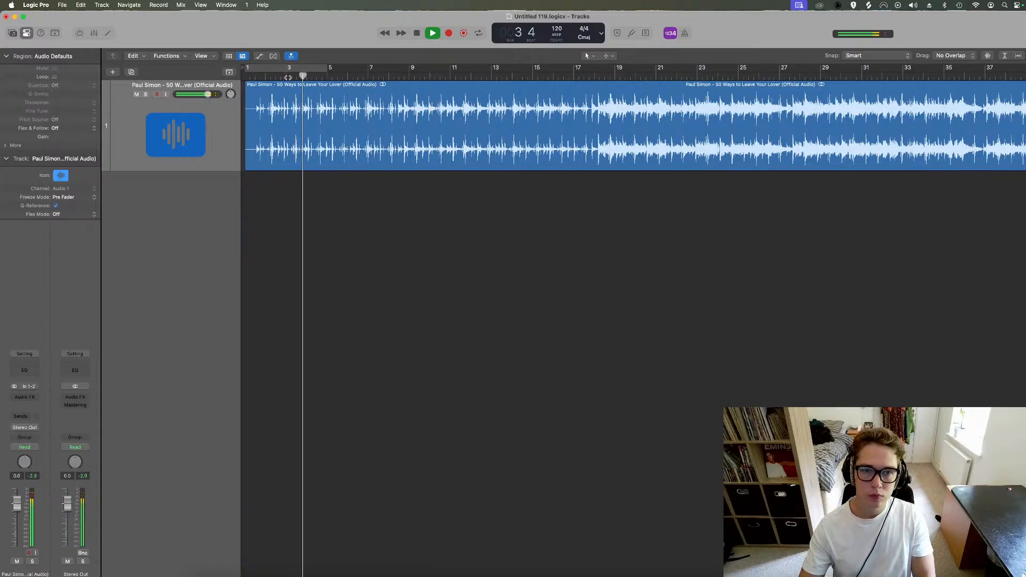
pyautogui.click(368, 77)
pyautogui.press('space')
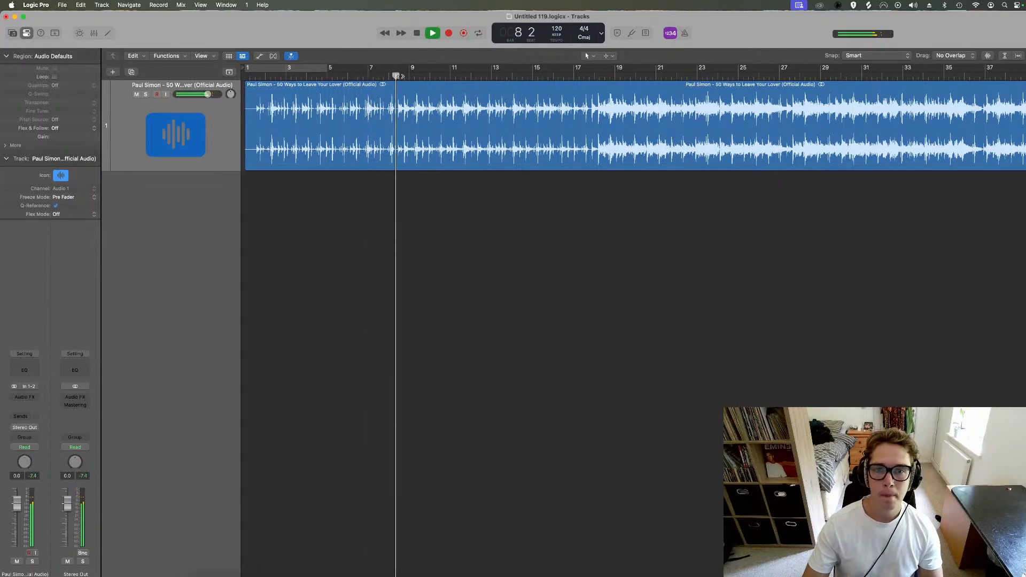
pyautogui.press('space')
# Step: Trim off the audio before the playhead at bar 8 beat 3 and move the remaining region to bar 1
pyautogui.click(398, 108)
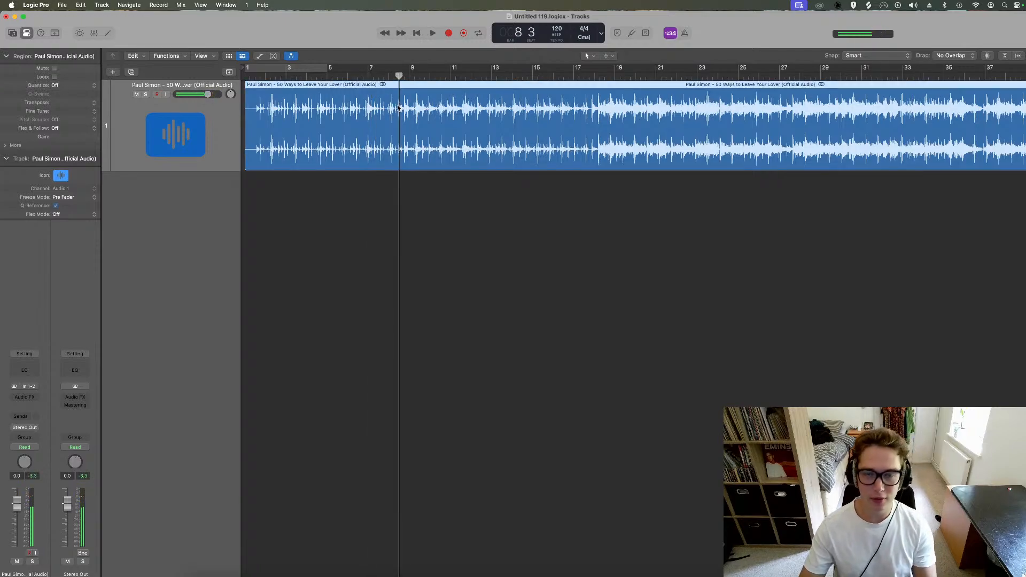
pyautogui.press('super+t')
pyautogui.press('Delete')
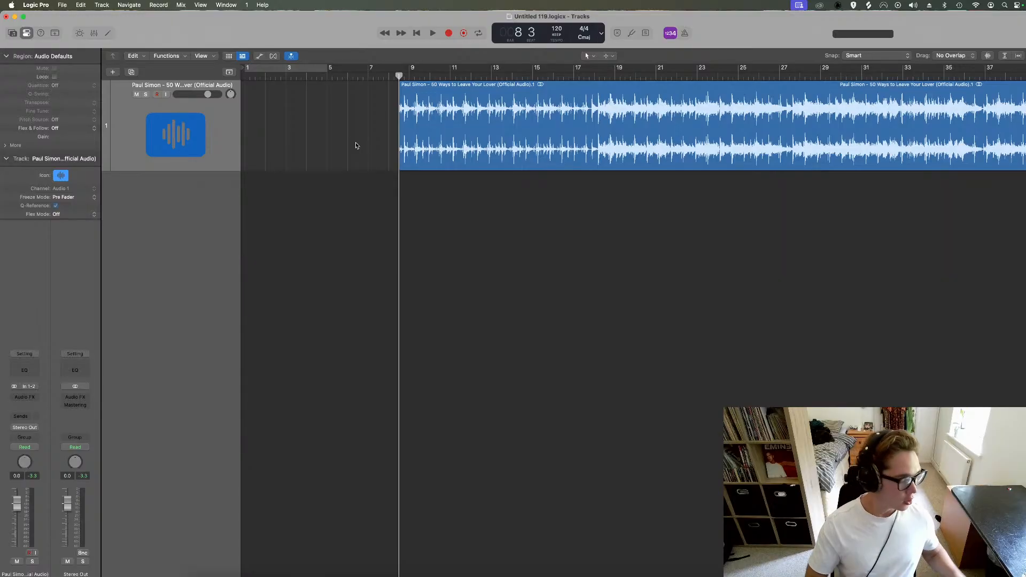
pyautogui.moveTo(429, 124); pyautogui.dragTo(267, 115)
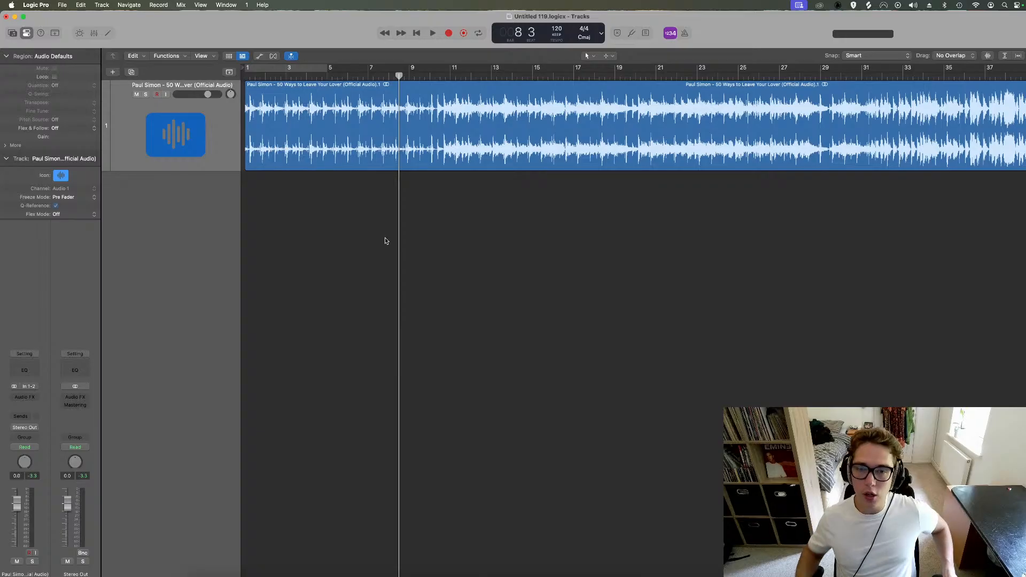
pyautogui.click(463, 575)
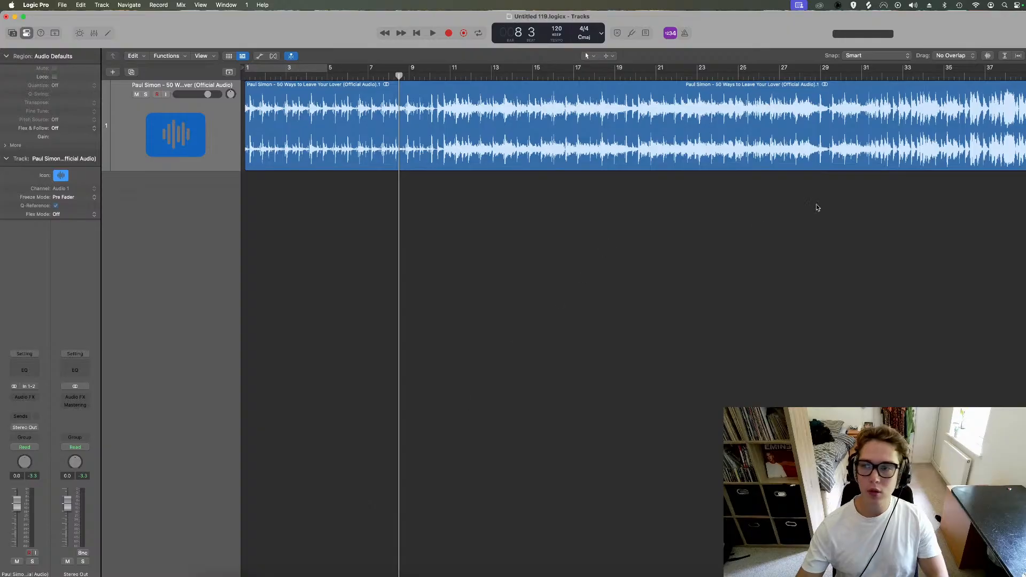
# Step: Examine the trimmed region's waveform up close and play it from the start of the project
pyautogui.press('space')
pyautogui.press('space')
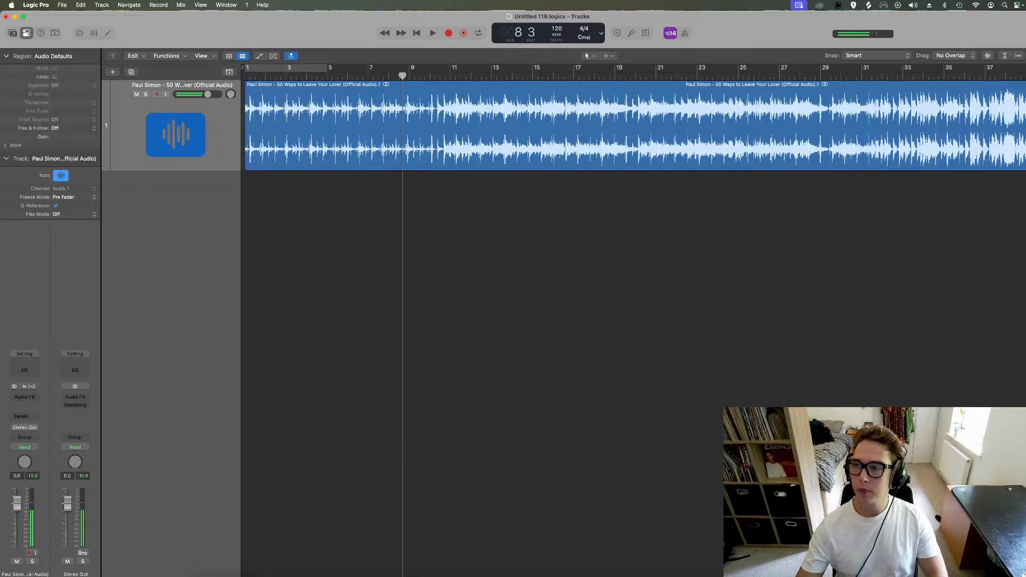
pyautogui.press('super+Down')
pyautogui.press('super+Left')
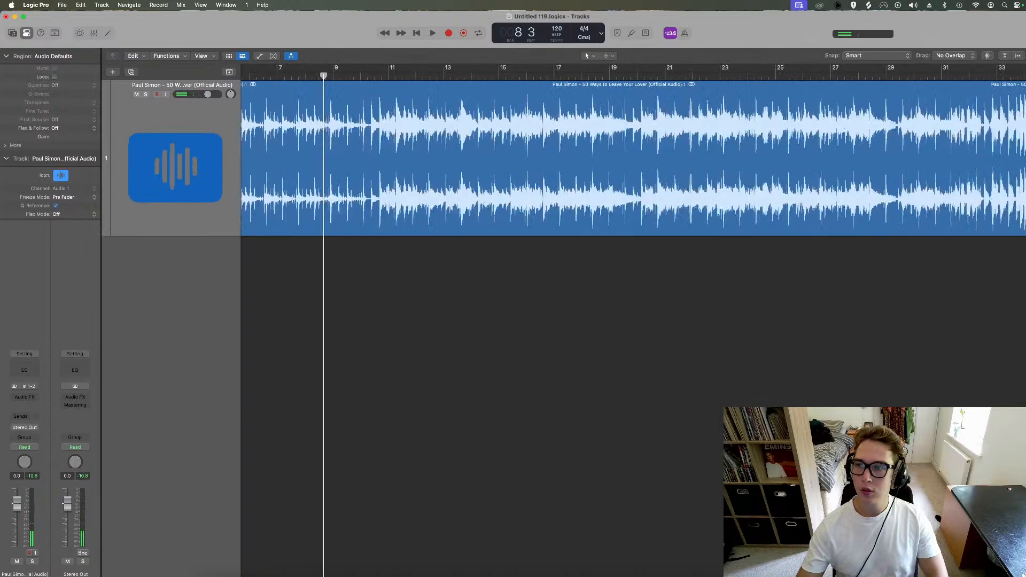
pyautogui.press('super+Right')
pyautogui.press('super+Right')
pyautogui.press('super+Right')
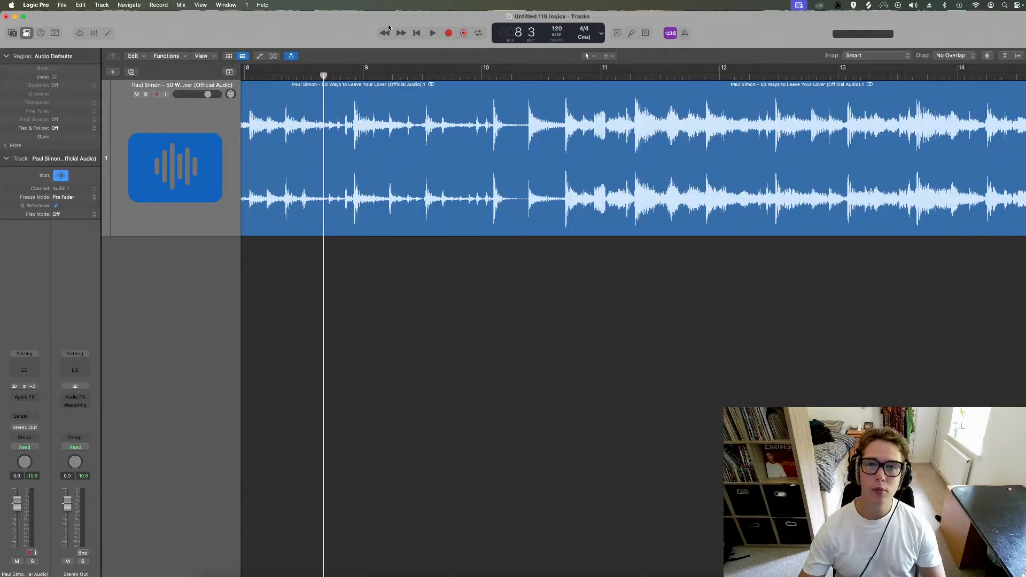
pyautogui.click(416, 32)
pyautogui.press('space')
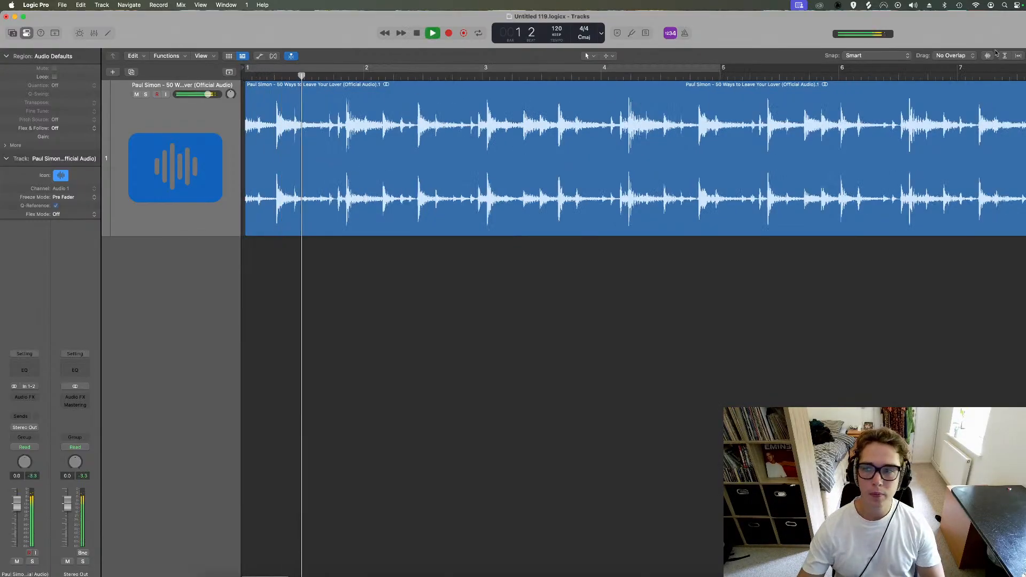
# Step: Stop playback and shift the region slightly earlier so its first strong transient sits on bar 1
pyautogui.press('super+Right')
pyautogui.press('super+Right')
pyautogui.press('super+Right')
pyautogui.hscroll(-10, 523, 150)
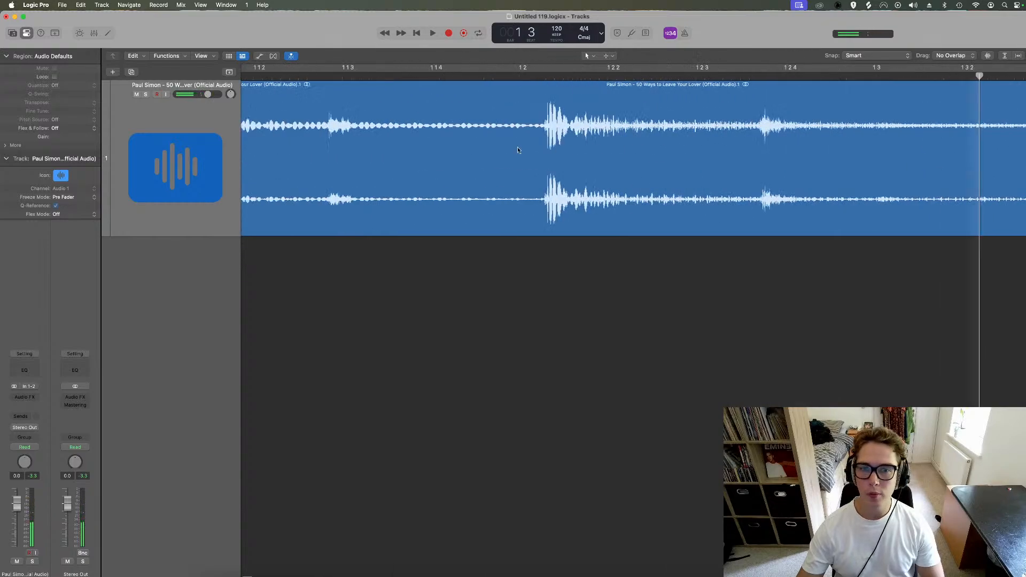
pyautogui.moveTo(245, 175)
pyautogui.mouseDown()
pyautogui.moveTo(628, 164)
pyautogui.moveTo(232, 167)
pyautogui.mouseUp()
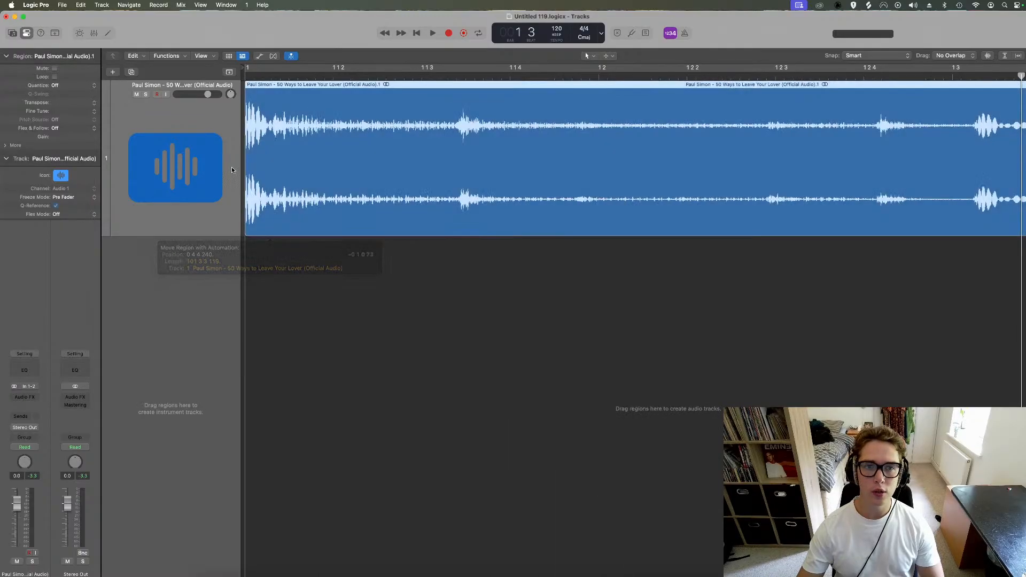
# Step: Turn on cycling over bars 1 to 5 and set the project tempo to 101 so the downbeat meets bar 2
pyautogui.click(275, 68)
pyautogui.press('super+Left')
pyautogui.press('super+Left')
pyautogui.press('super+Left')
pyautogui.press('super+Left')
pyautogui.press('super+Left')
pyautogui.press('super+Left')
pyautogui.press('super+Left')
pyautogui.press('super+Left')
pyautogui.press('super+Left')
pyautogui.press('super+Left')
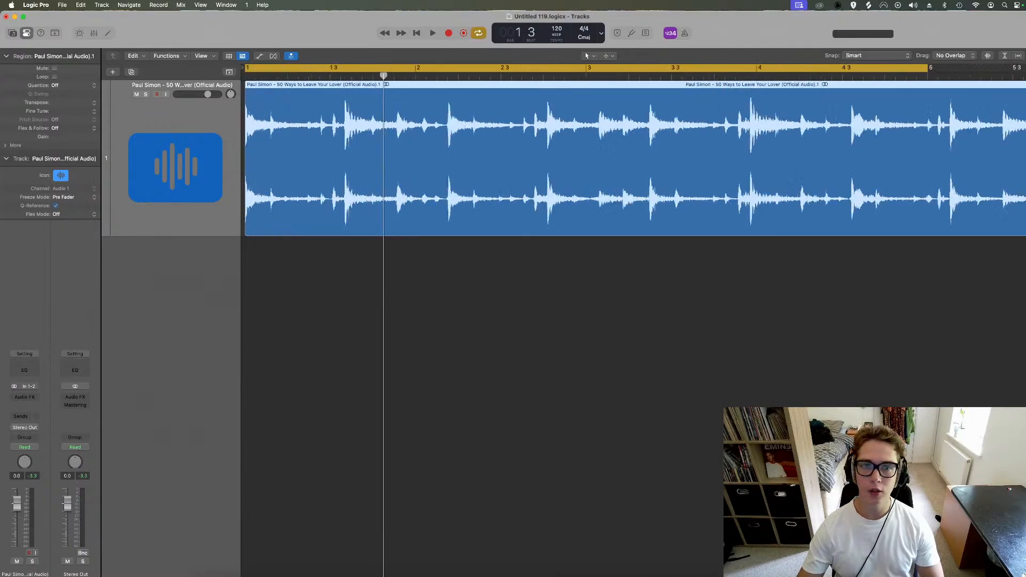
pyautogui.press('super+Right')
pyautogui.press('super+Right')
pyautogui.press('super+Right')
pyautogui.press('super+Right')
pyautogui.press('super+Right')
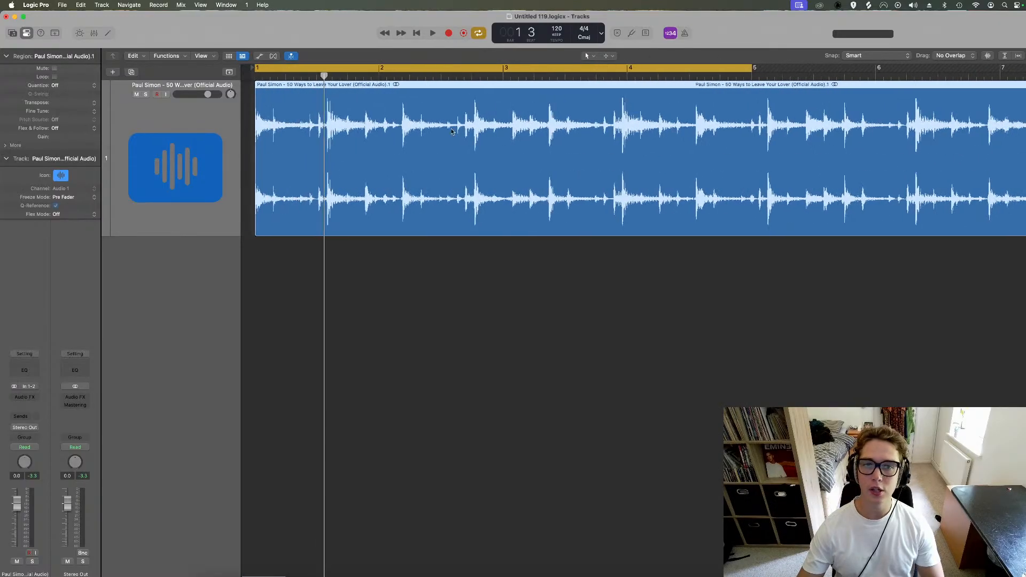
pyautogui.click(372, 77)
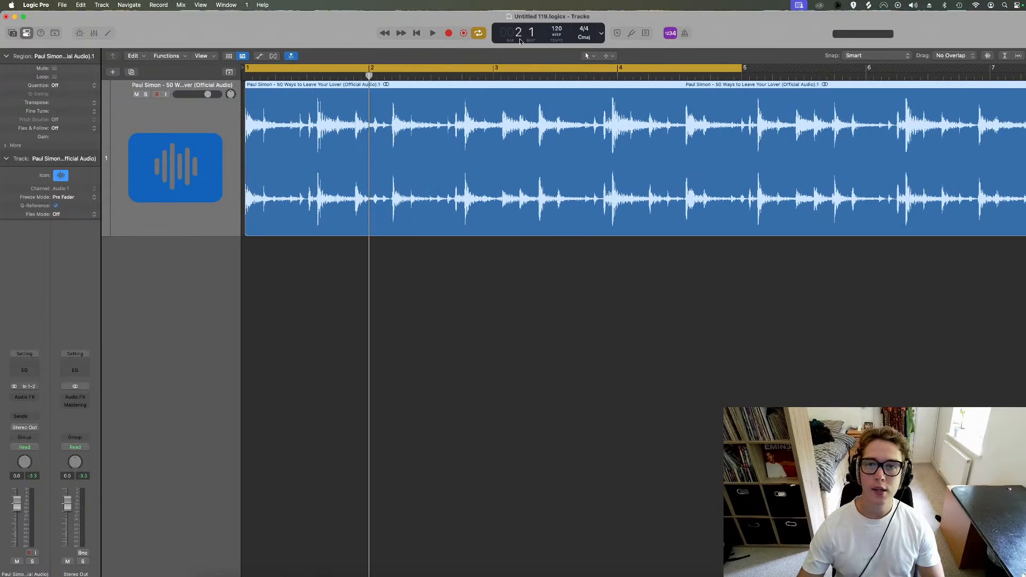
pyautogui.moveTo(557, 25); pyautogui.dragTo(557, 57)
# Step: Turn the metronome on and cycling off while playing the region against the click up to bar 5
pyautogui.press('space')
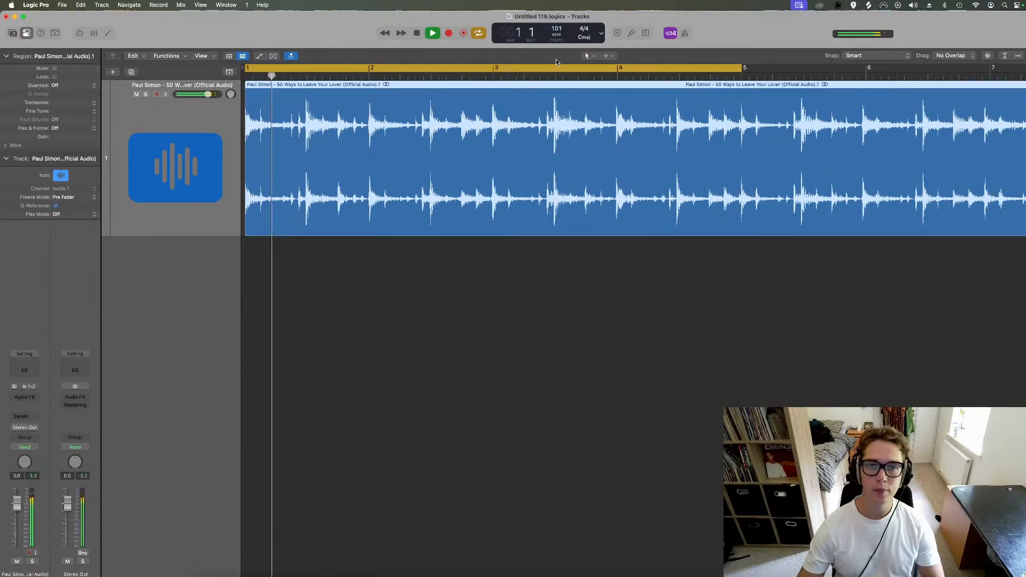
pyautogui.click(686, 33)
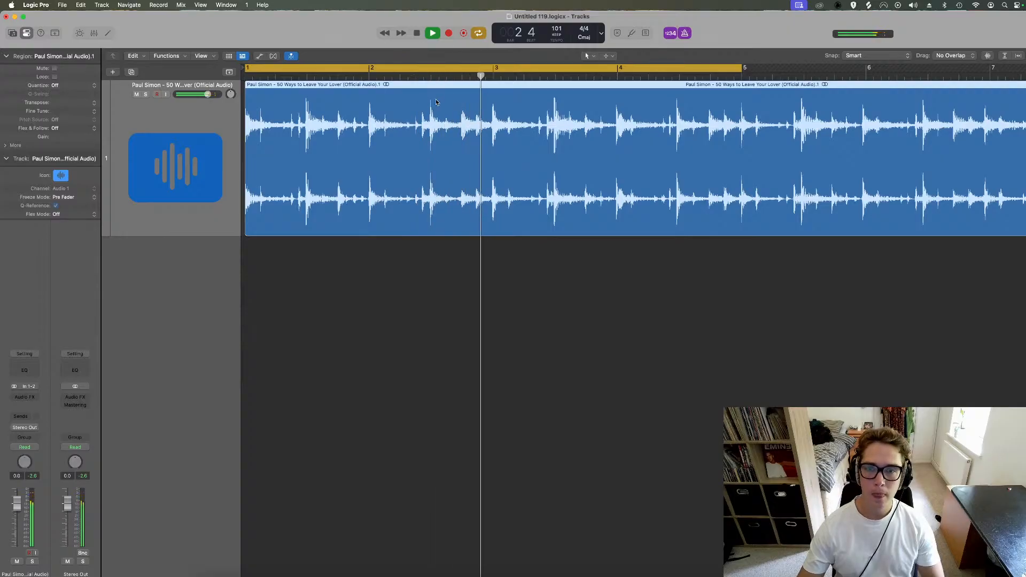
pyautogui.press('space')
pyautogui.moveTo(495, 76); pyautogui.dragTo(493, 76)
pyautogui.click(495, 69)
pyautogui.press('space')
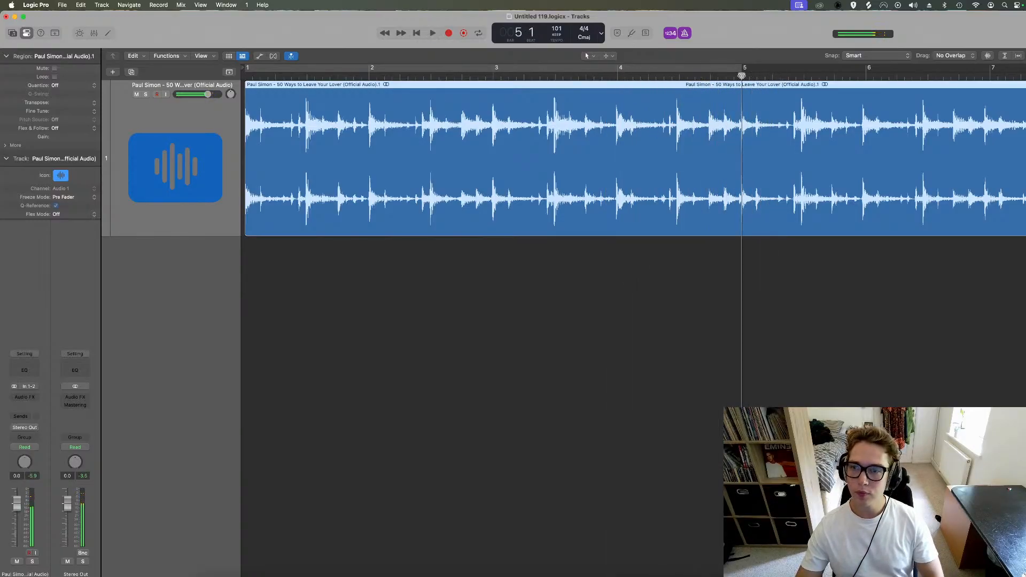
# Step: Open the region in an enlarged audio track editor and turn on Flex in Flex Time - Polyphonic mode
pyautogui.press('e')
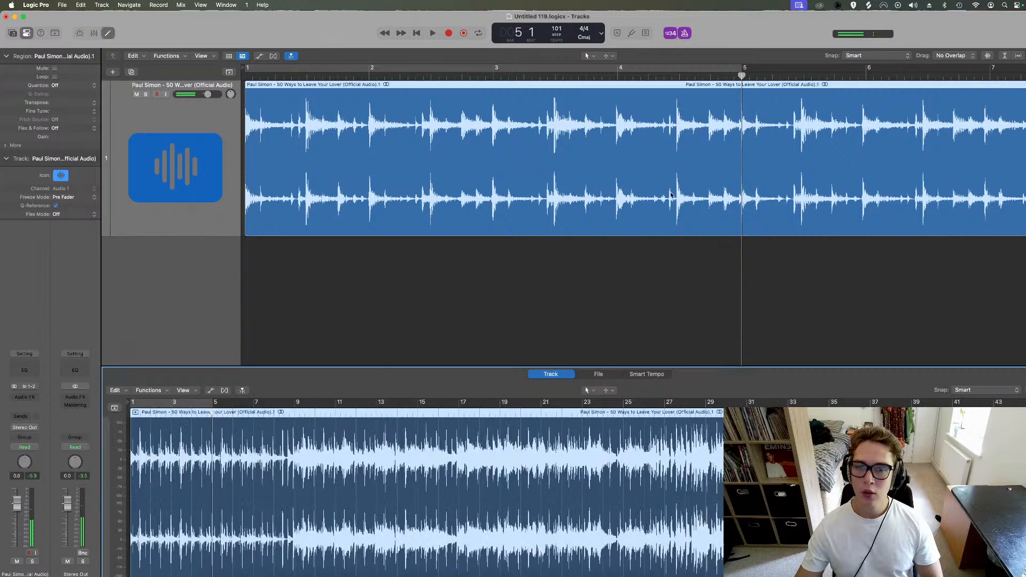
pyautogui.click(224, 390)
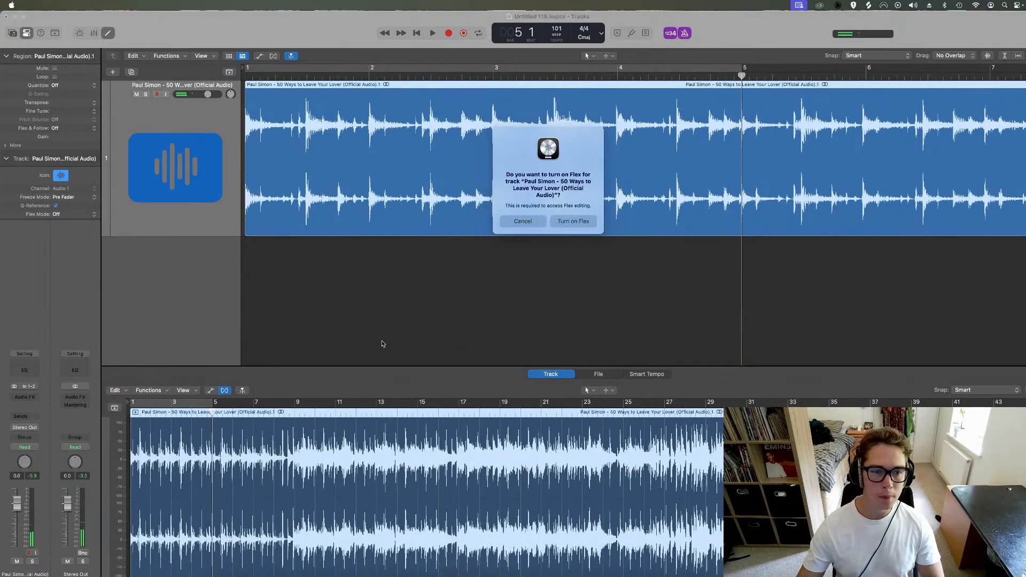
pyautogui.click(577, 223)
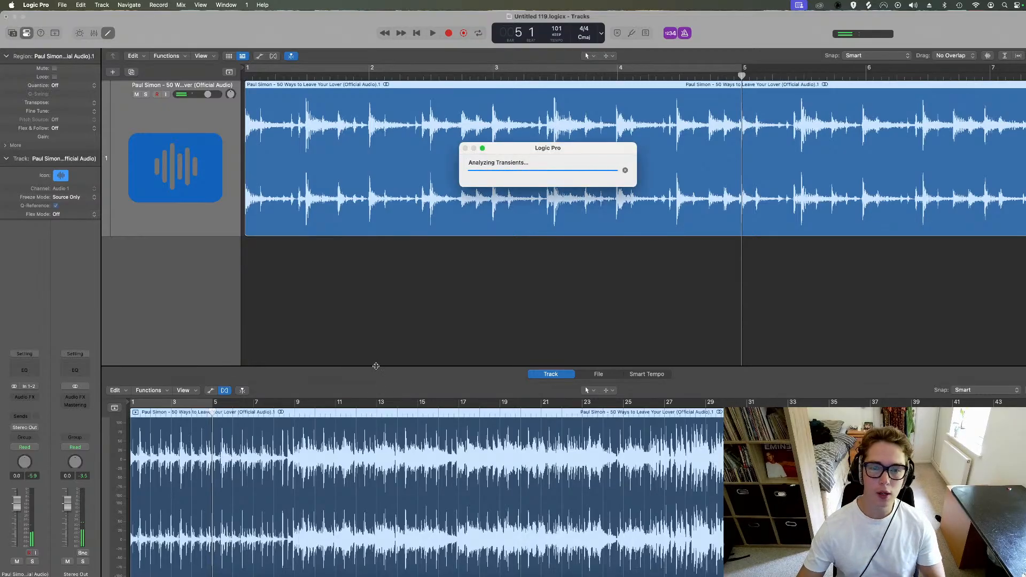
pyautogui.moveTo(375, 366); pyautogui.dragTo(354, 239)
pyautogui.click(280, 264)
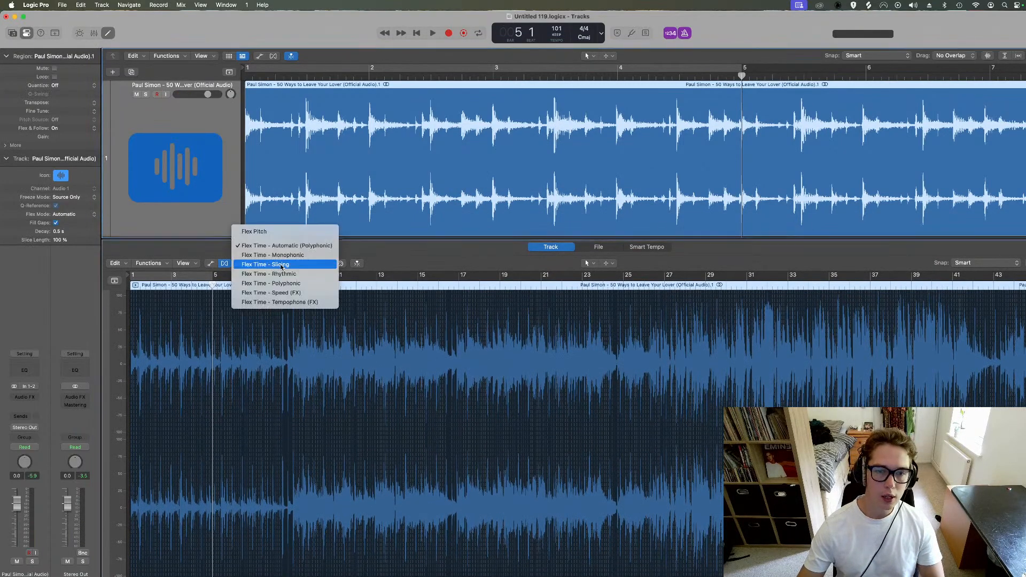
pyautogui.click(271, 284)
# Step: Examine the transients around bar 5 in the editor, check the Flex mode choices, and play the opening beats
pyautogui.press('super+Right')
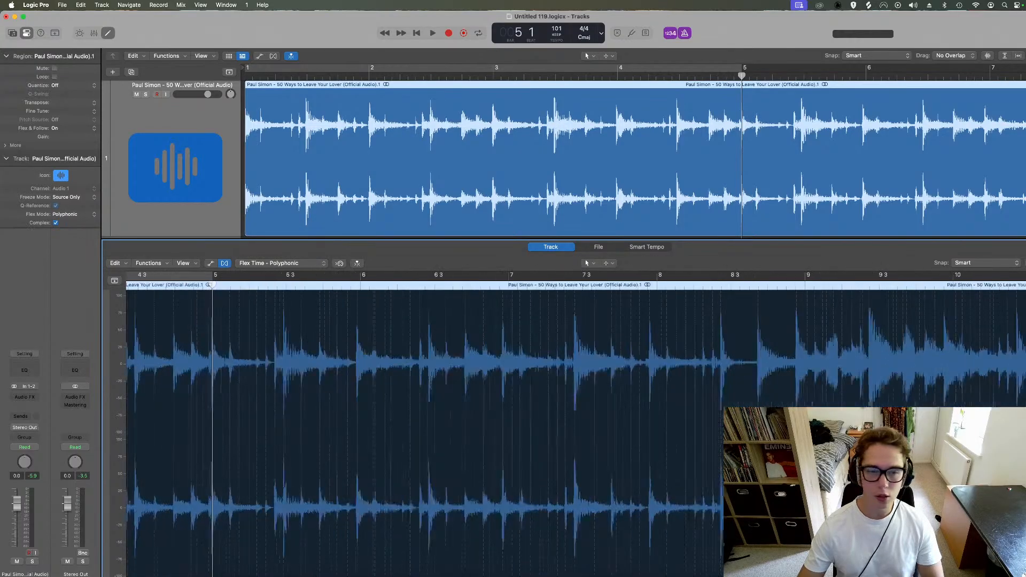
pyautogui.press('super+Right')
pyautogui.press('super+Right')
pyautogui.press('super+Right')
pyautogui.press('super+Right')
pyautogui.hscroll(-5, 401, 380)
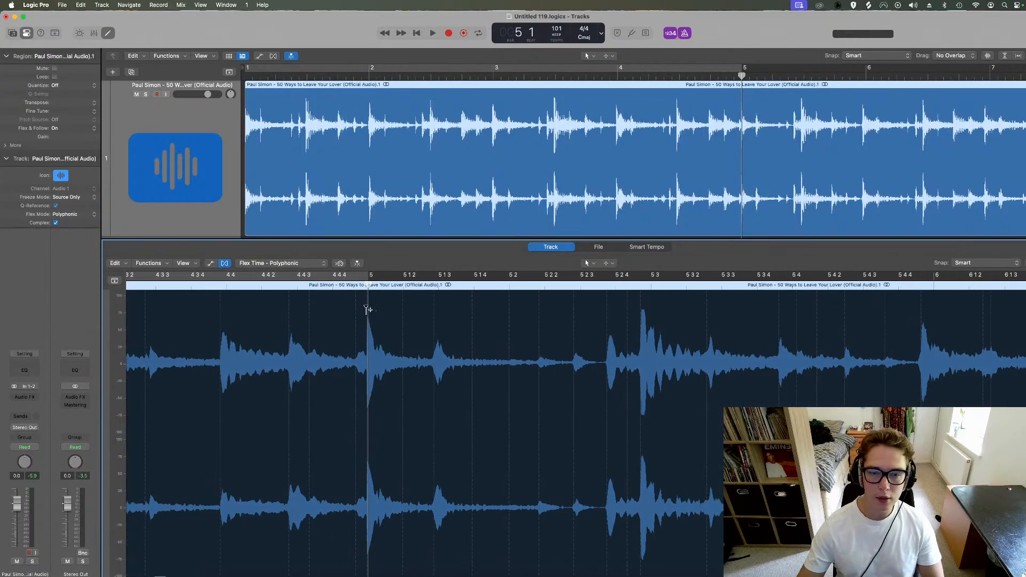
pyautogui.click(262, 263)
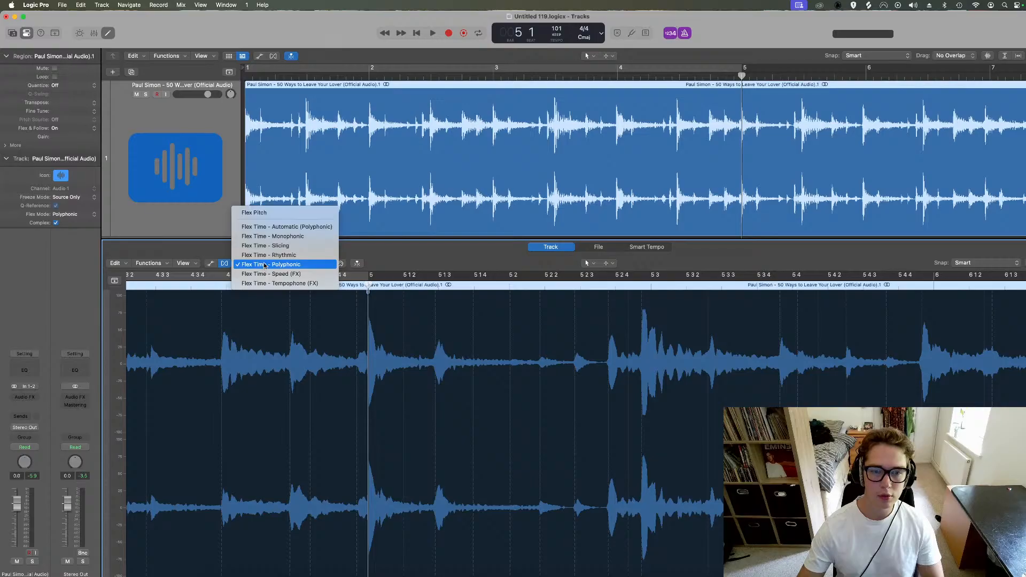
pyautogui.click(262, 263)
pyautogui.hscroll(-10, 447, 389)
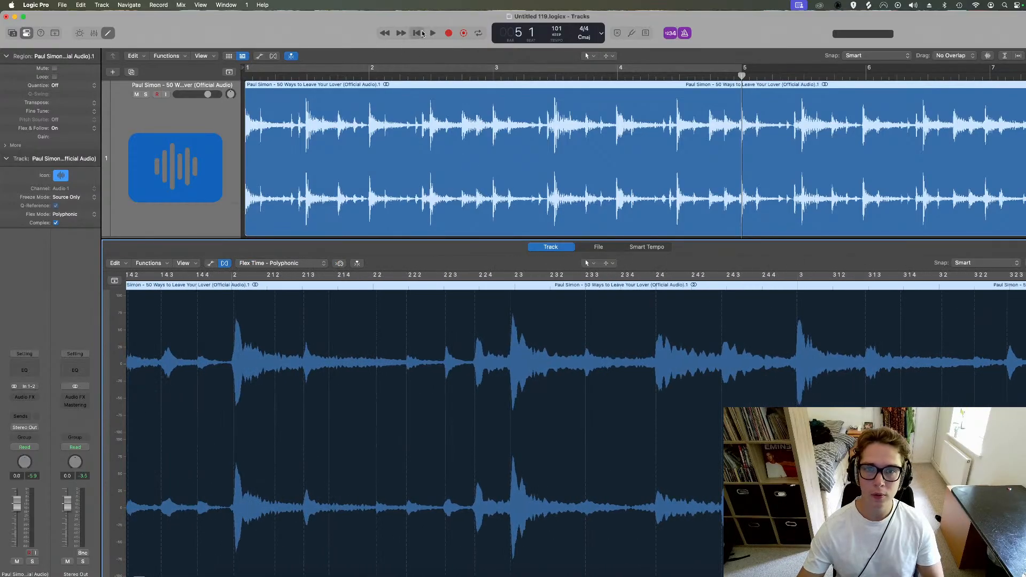
pyautogui.press('Return')
pyautogui.press('space')
pyautogui.press('space')
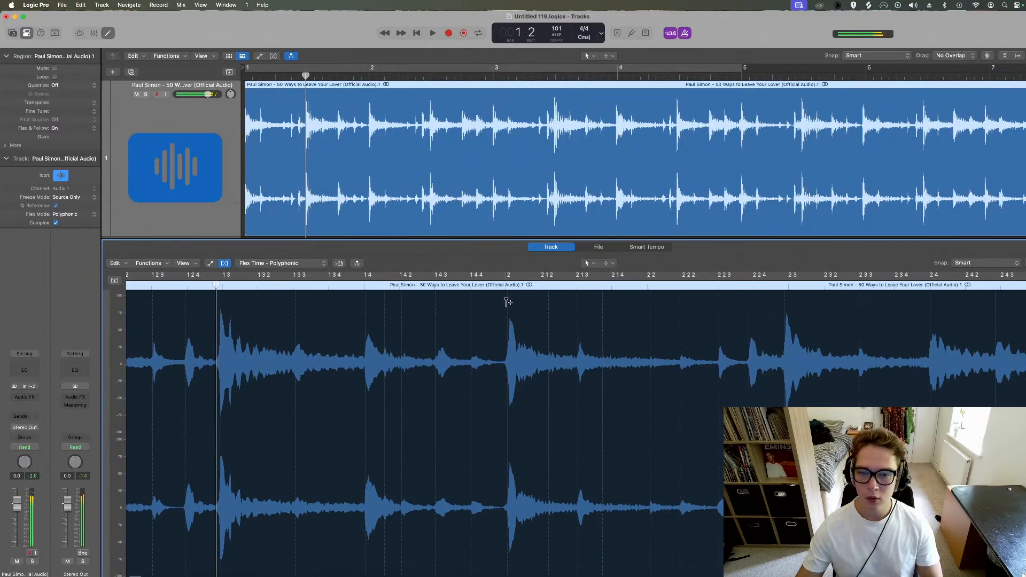
# Step: Add flex markers on the downbeat transients and align them with the start of bars 2, 3 and 4
pyautogui.click(507, 299)
pyautogui.hscroll(8, 748, 374)
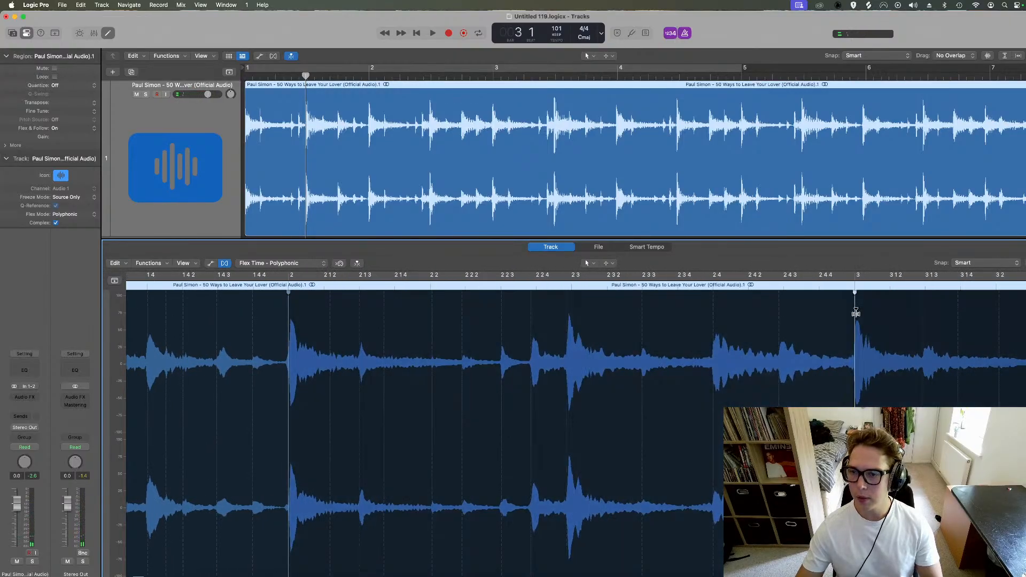
pyautogui.hscroll(10, 855, 313)
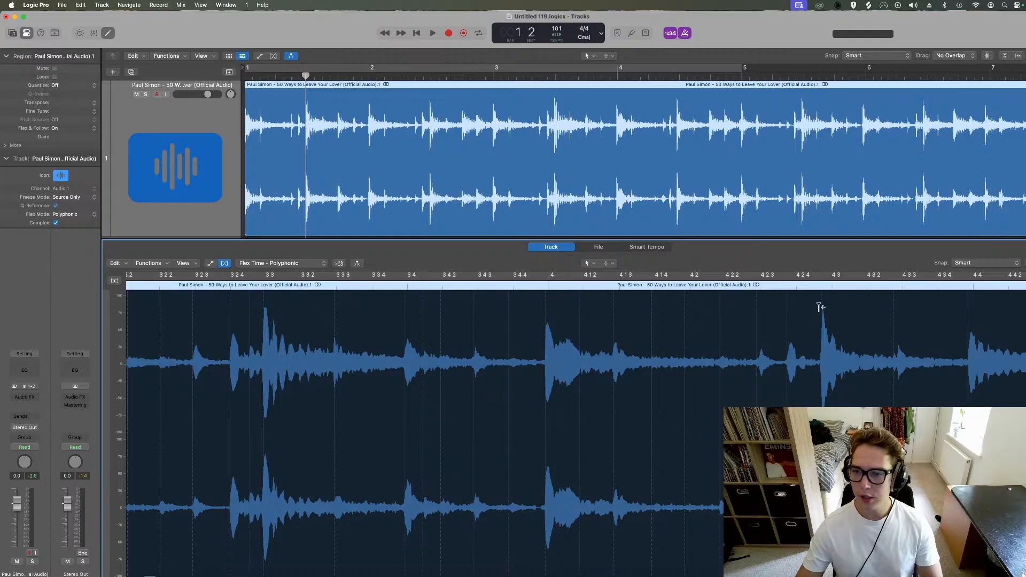
pyautogui.hscroll(3, 749, 312)
pyautogui.click(491, 302)
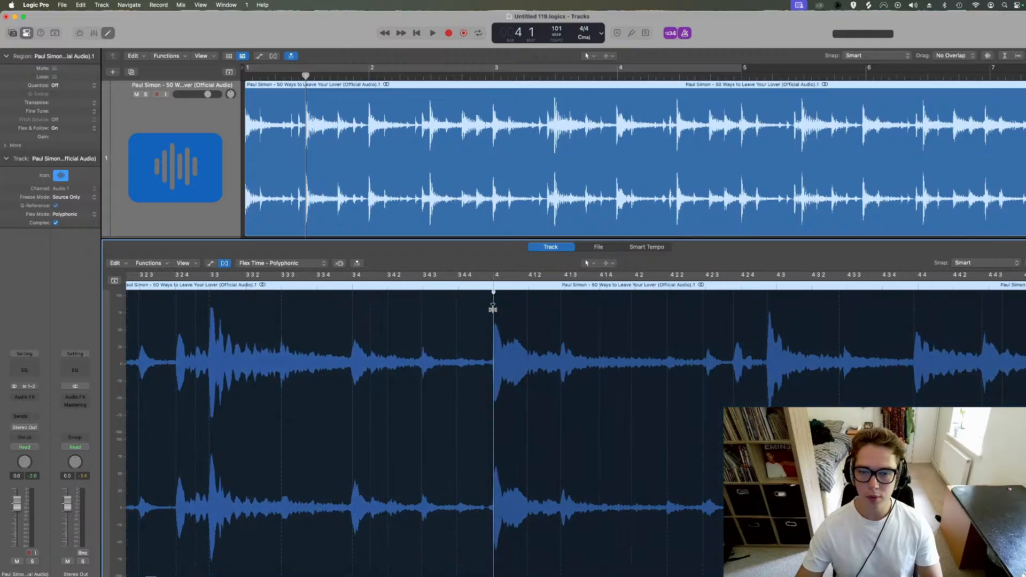
# Step: Play the song on and align the downbeat transients with the start of bars 5 to 8 using flex markers
pyautogui.click(487, 275)
pyautogui.press('space')
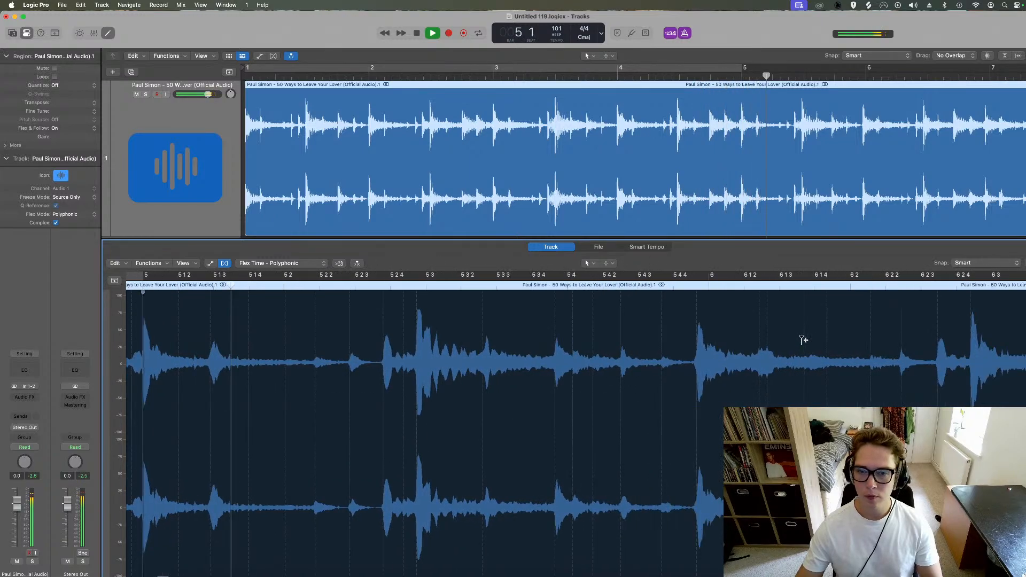
pyautogui.moveTo(656, 315); pyautogui.dragTo(669, 316)
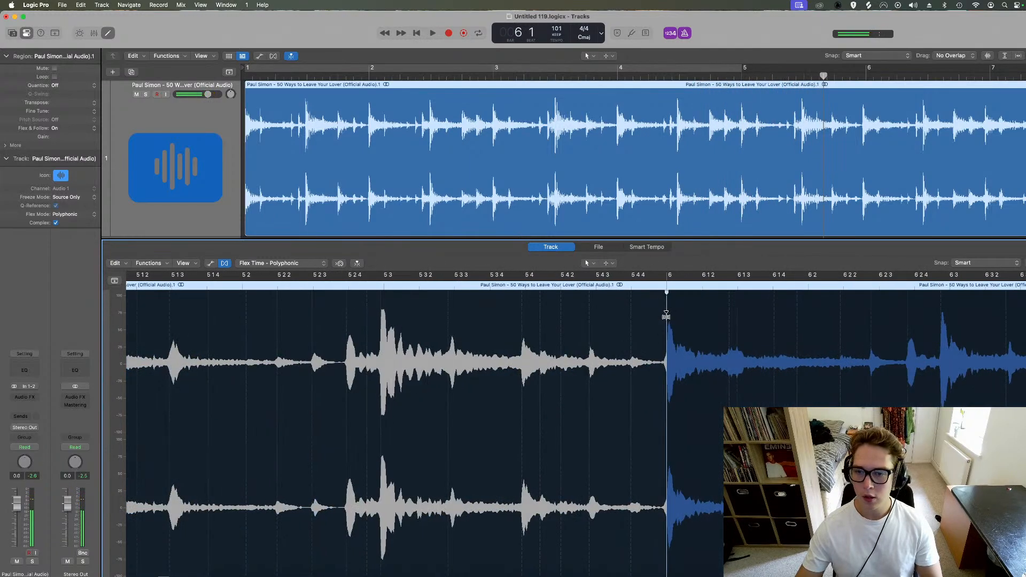
pyautogui.press('space')
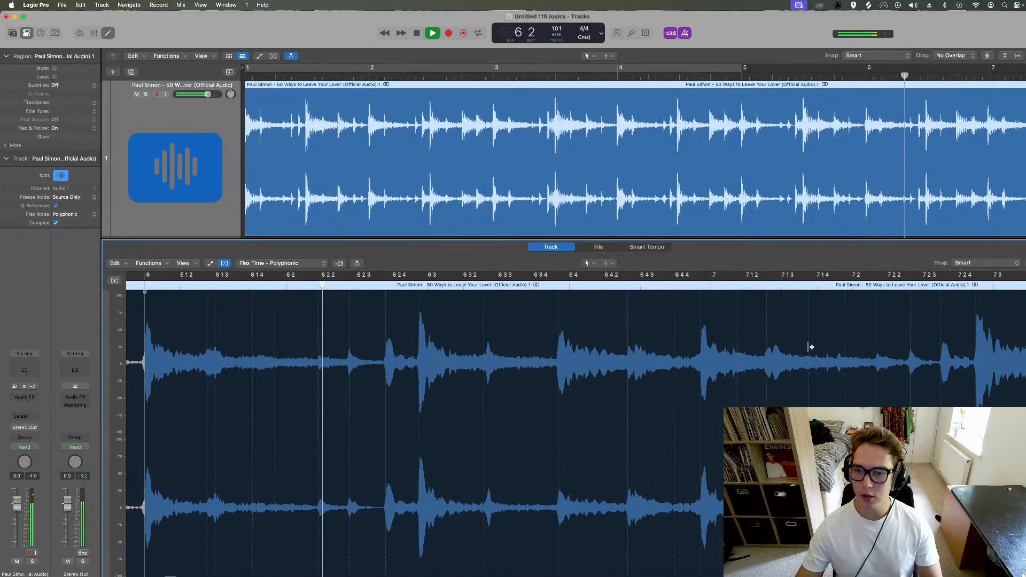
pyautogui.press('space')
pyautogui.press('space')
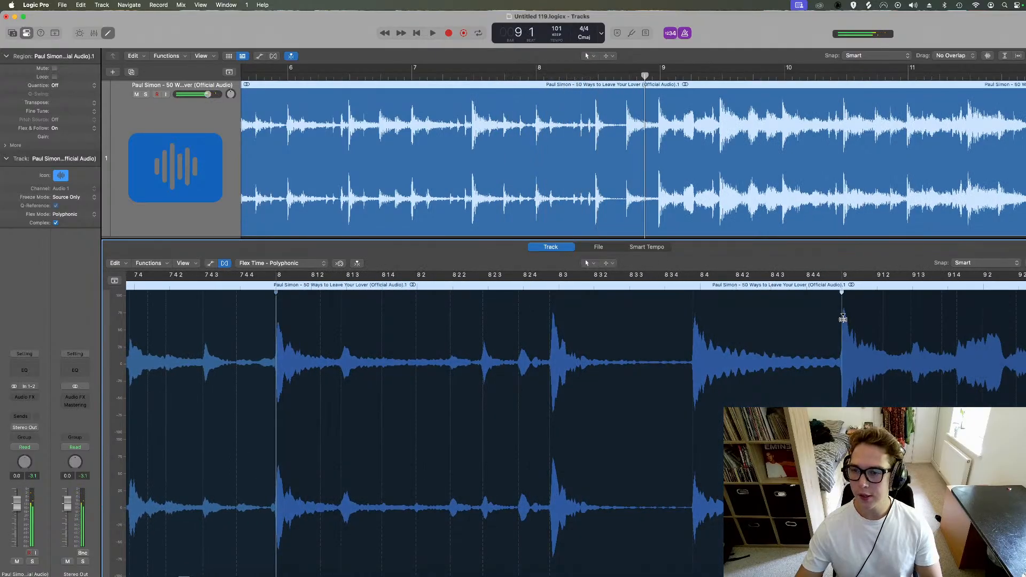
# Step: Add flex markers on the downbeats of bars 9, 10 and 11 and align them with the bar lines
pyautogui.moveTo(843, 319); pyautogui.dragTo(843, 320)
pyautogui.hscroll(10, 857, 338)
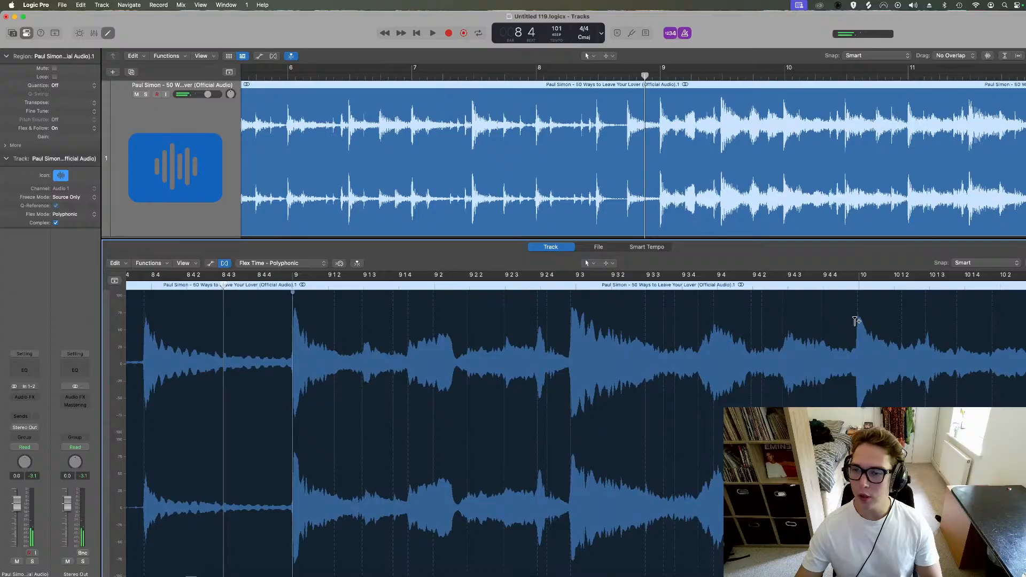
pyautogui.moveTo(859, 320); pyautogui.dragTo(859, 320)
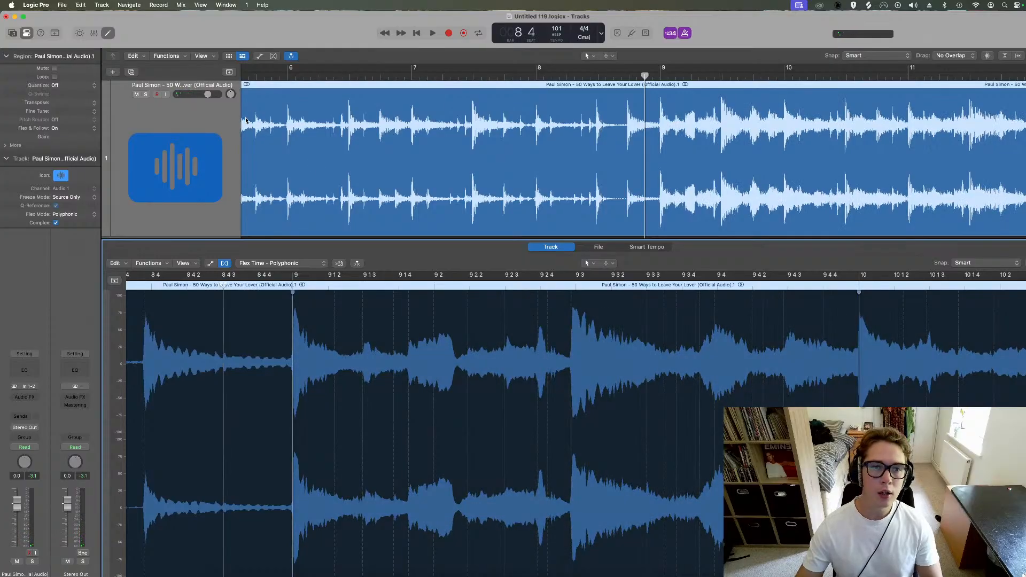
pyautogui.hscroll(10, 809, 363)
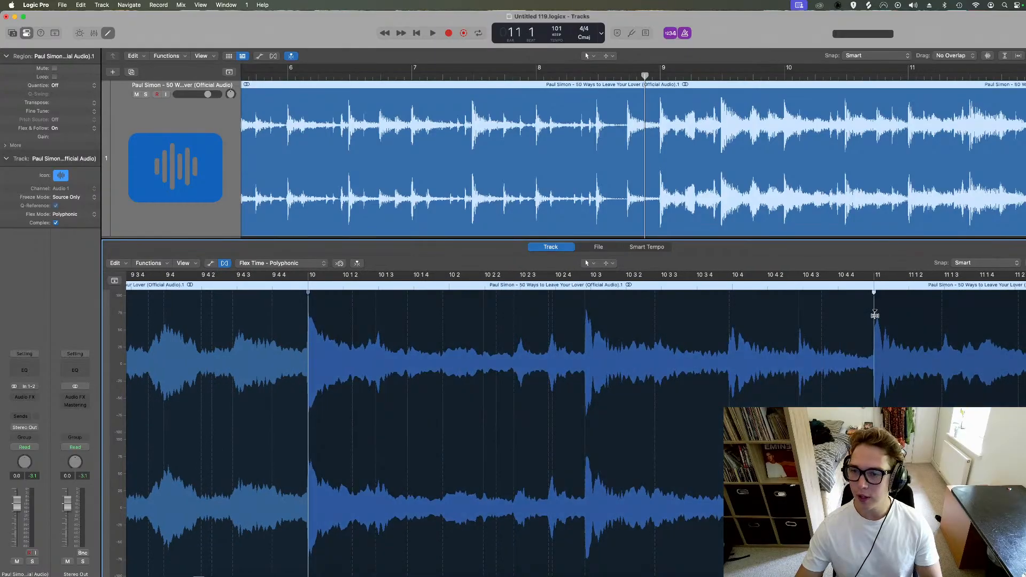
pyautogui.moveTo(875, 316); pyautogui.dragTo(875, 316)
# Step: Continue playback and snap the downbeat transients to the start of bars 12, 13 and 14 with flex markers
pyautogui.press('space')
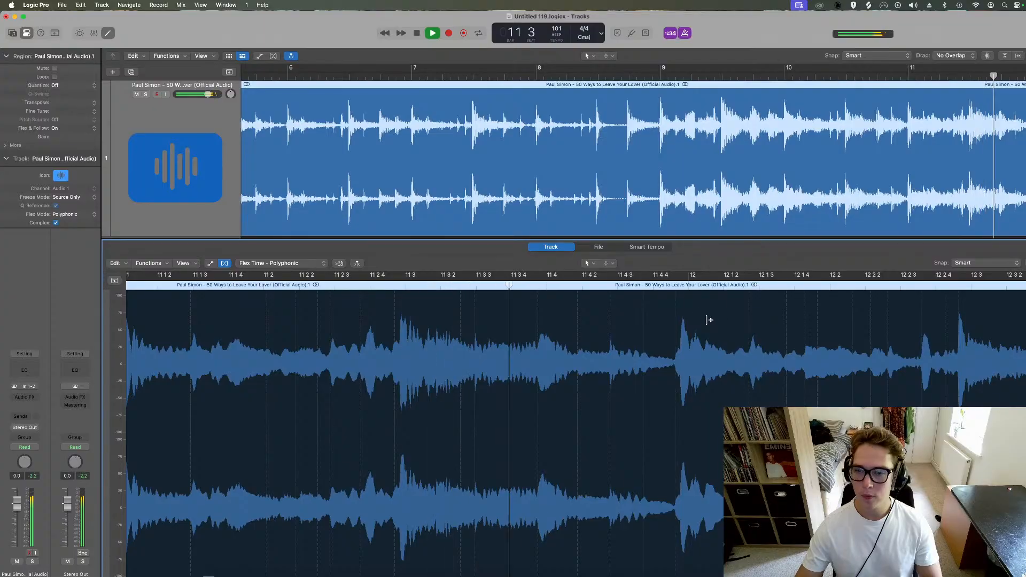
pyautogui.moveTo(675, 311); pyautogui.dragTo(690, 311)
pyautogui.press('space')
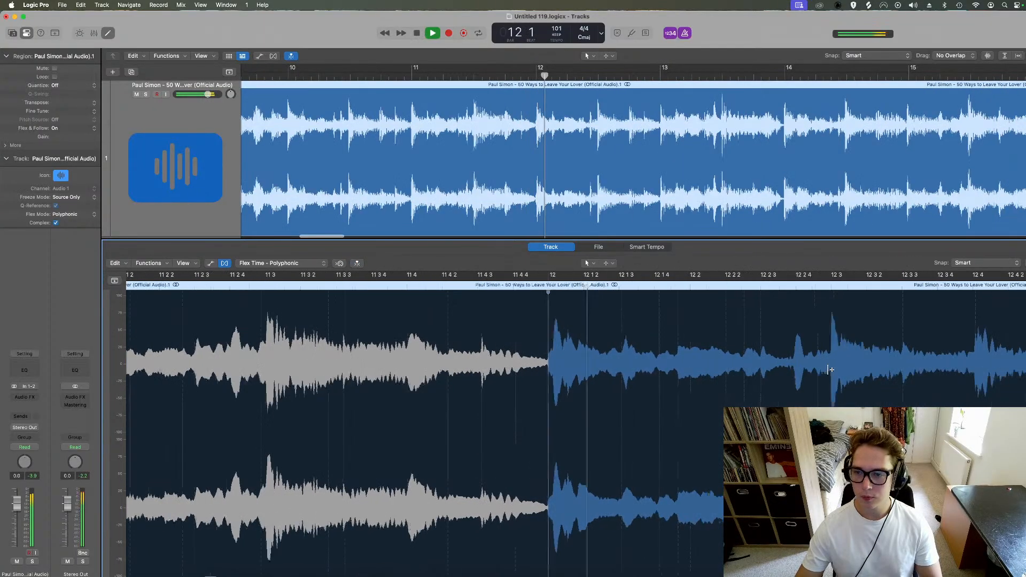
pyautogui.click(886, 312)
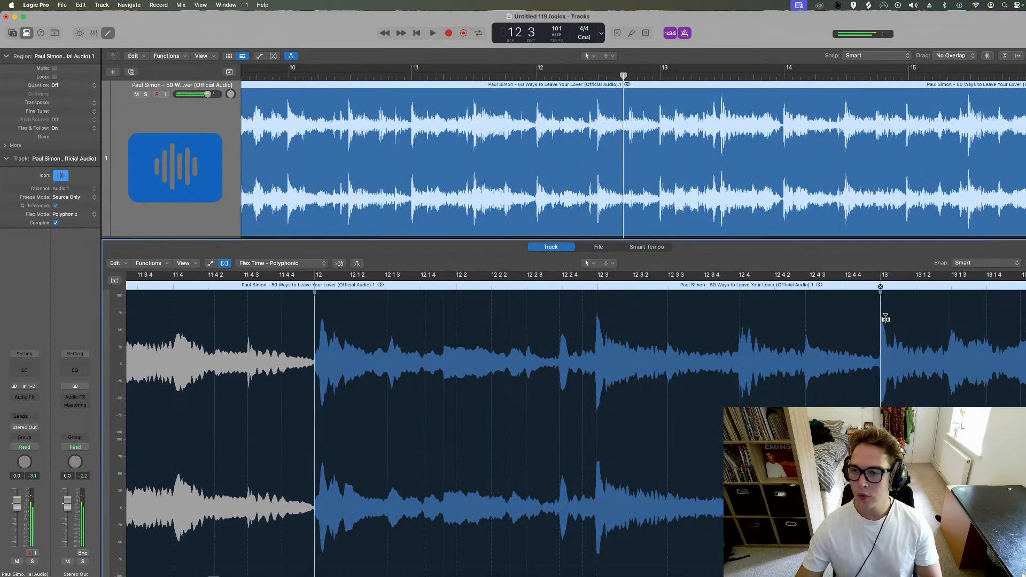
pyautogui.press('space')
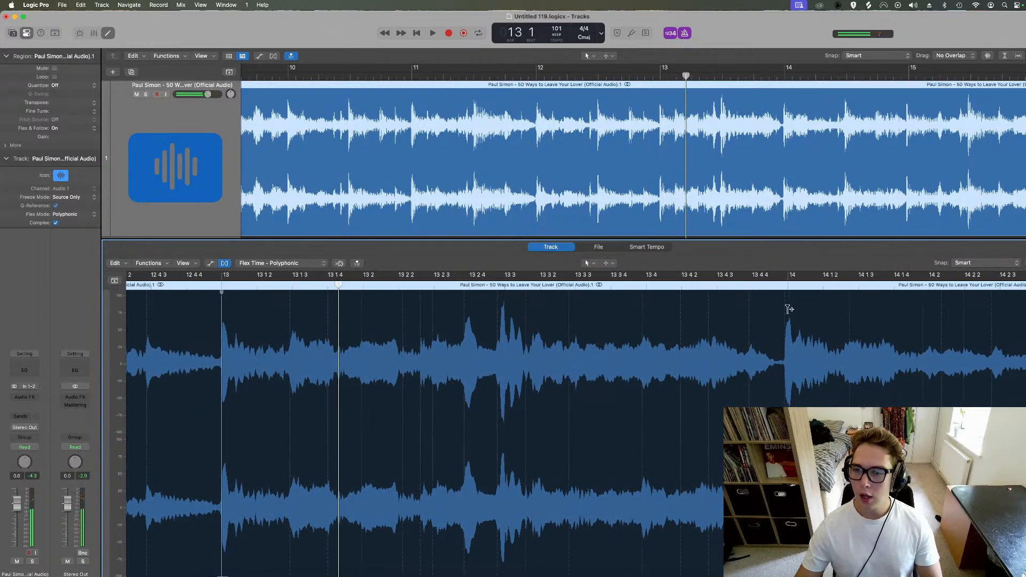
pyautogui.moveTo(786, 310); pyautogui.dragTo(790, 310)
# Step: Flex the downbeats at bars 15, 16 and 17 onto their grid lines while checking playback
pyautogui.press('space')
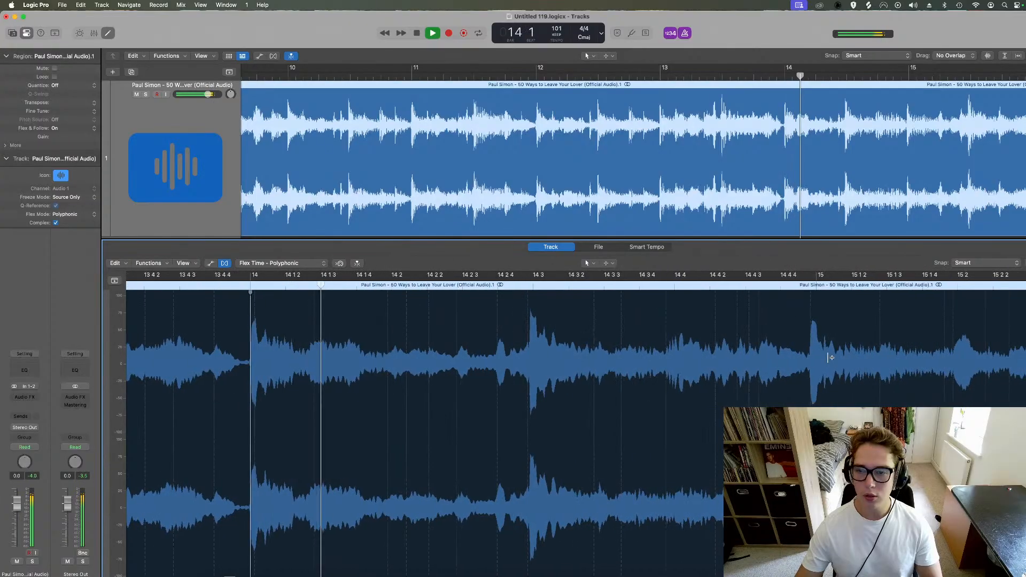
pyautogui.press('space')
pyautogui.press('space')
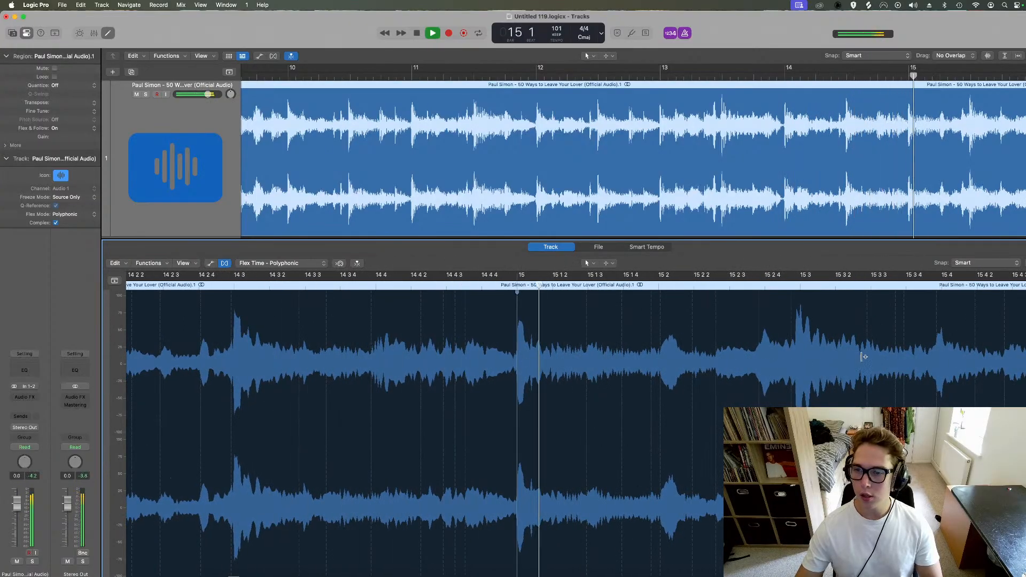
pyautogui.press('space')
pyautogui.hscroll(8, 887, 333)
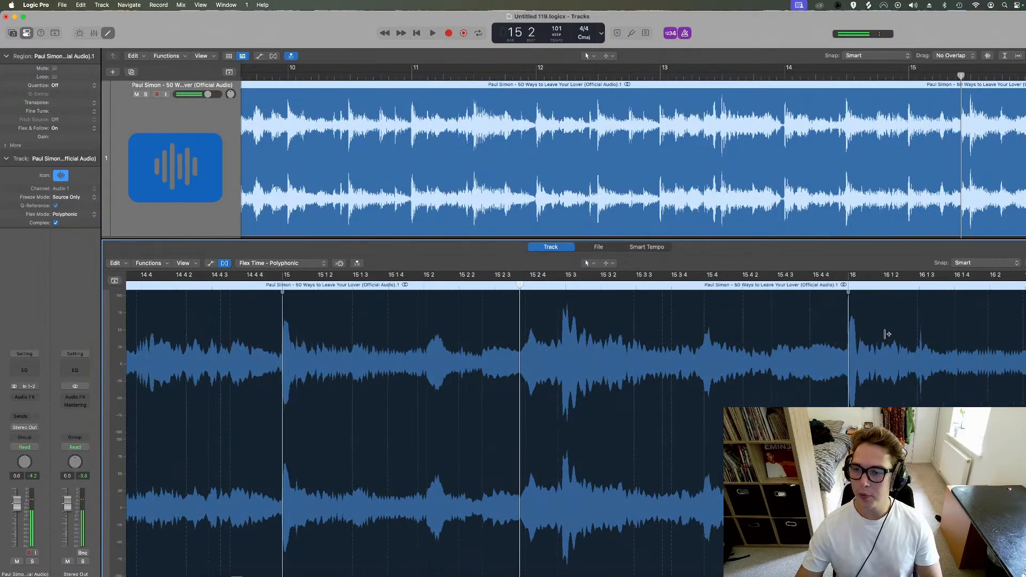
pyautogui.click(785, 281)
pyautogui.hscroll(8, 828, 296)
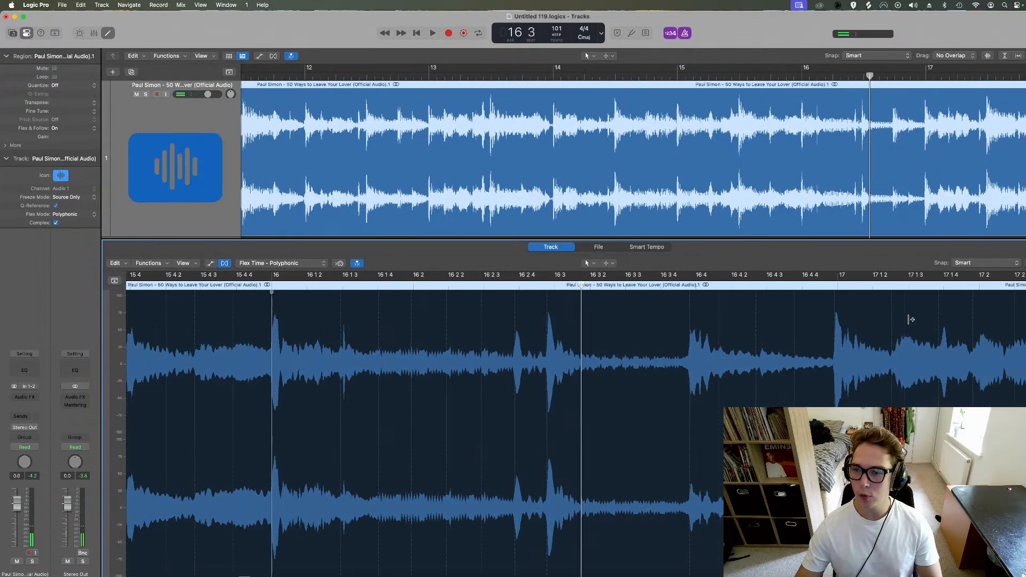
pyautogui.moveTo(829, 305); pyautogui.dragTo(834, 306)
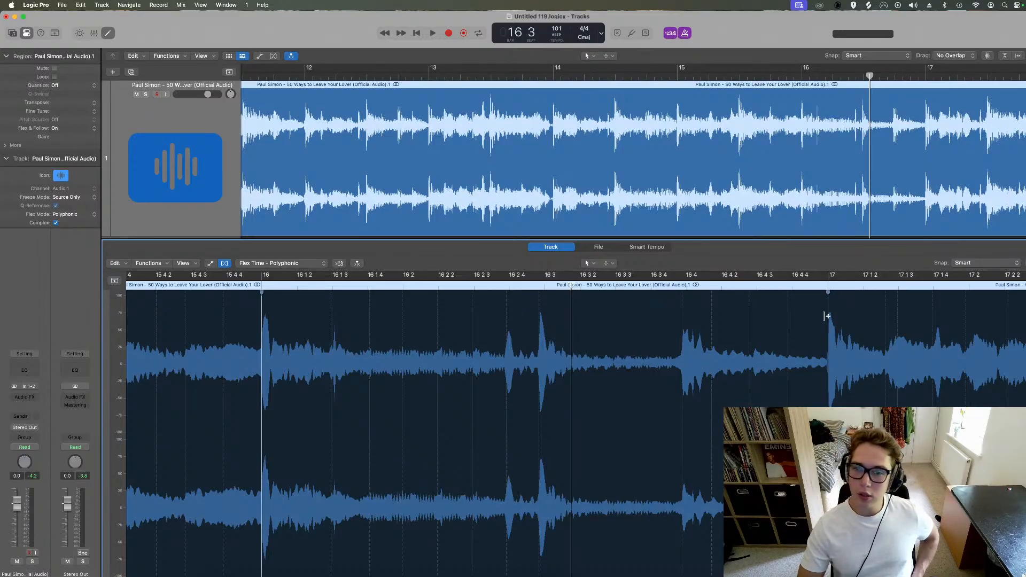
# Step: Check the timing by ear and place flex markers aligning the downbeats with the start of bars 18 to 21
pyautogui.press('space')
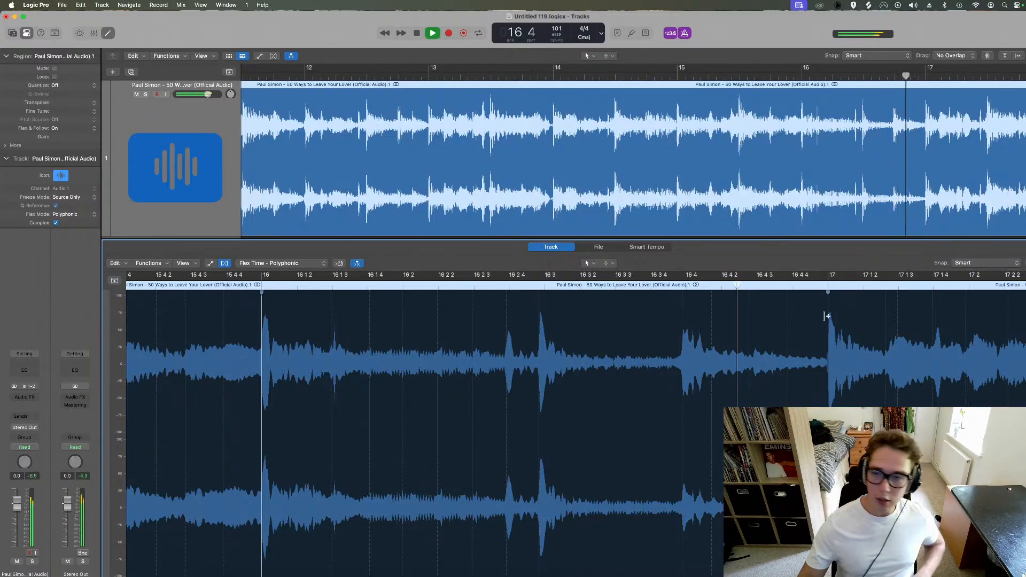
pyautogui.press('space')
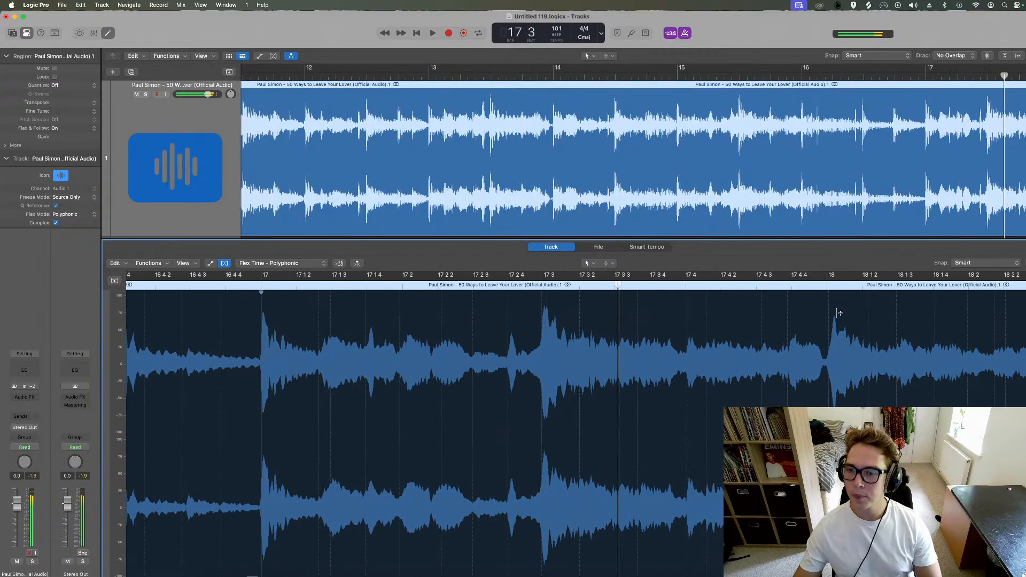
pyautogui.press('space')
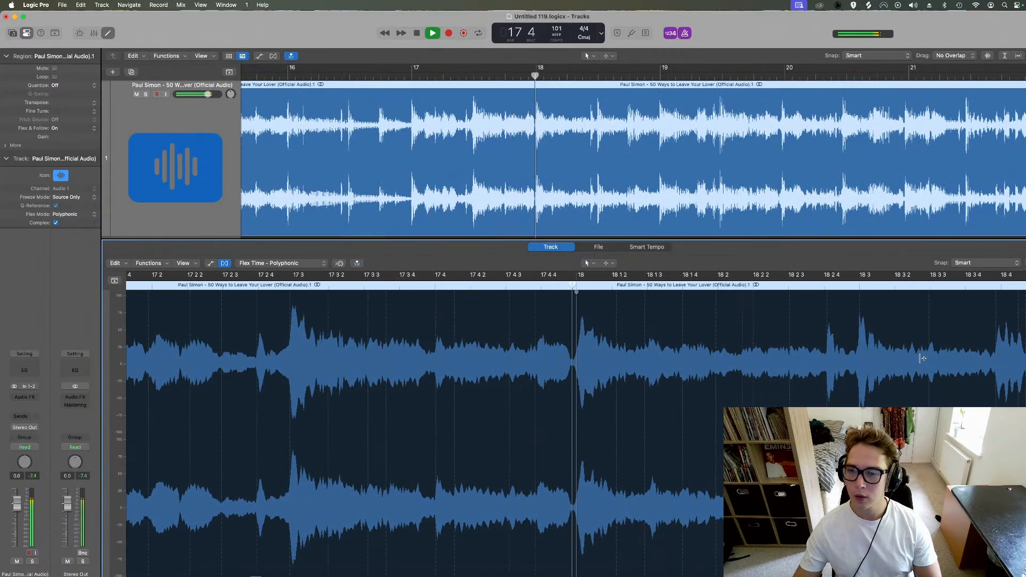
pyautogui.press('space')
pyautogui.click(879, 322)
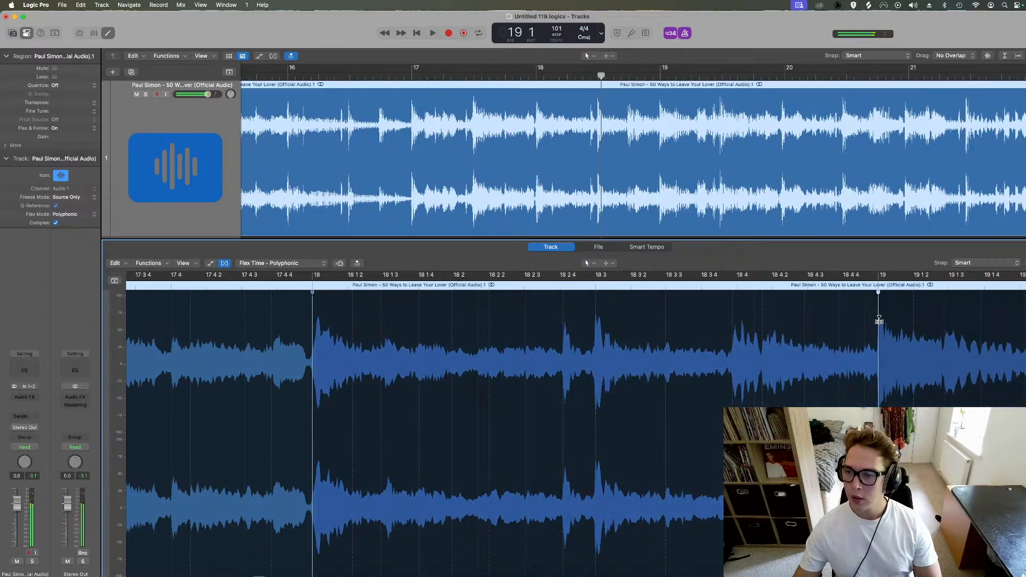
pyautogui.press('space')
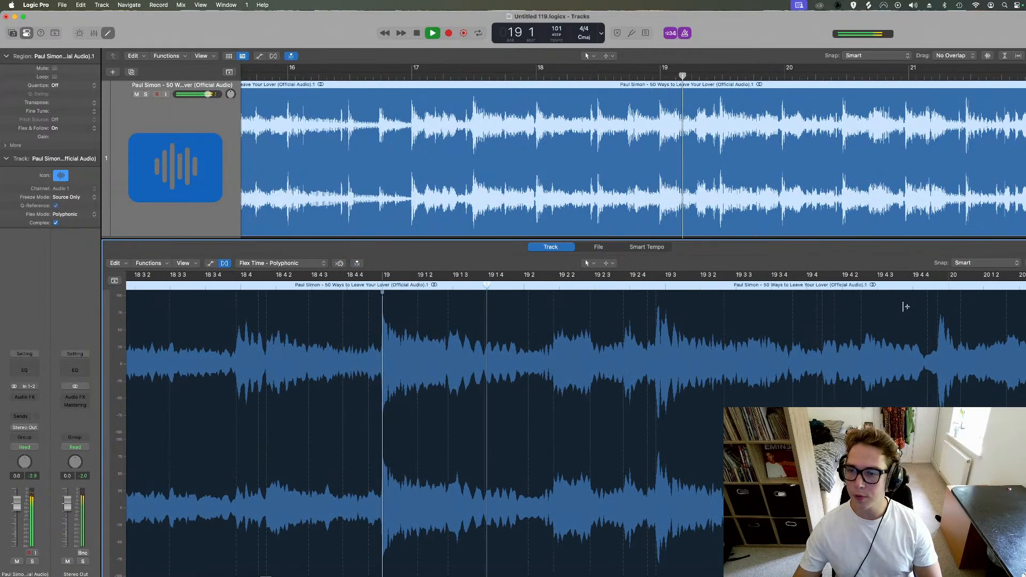
pyautogui.press('space')
pyautogui.hscroll(5, 947, 321)
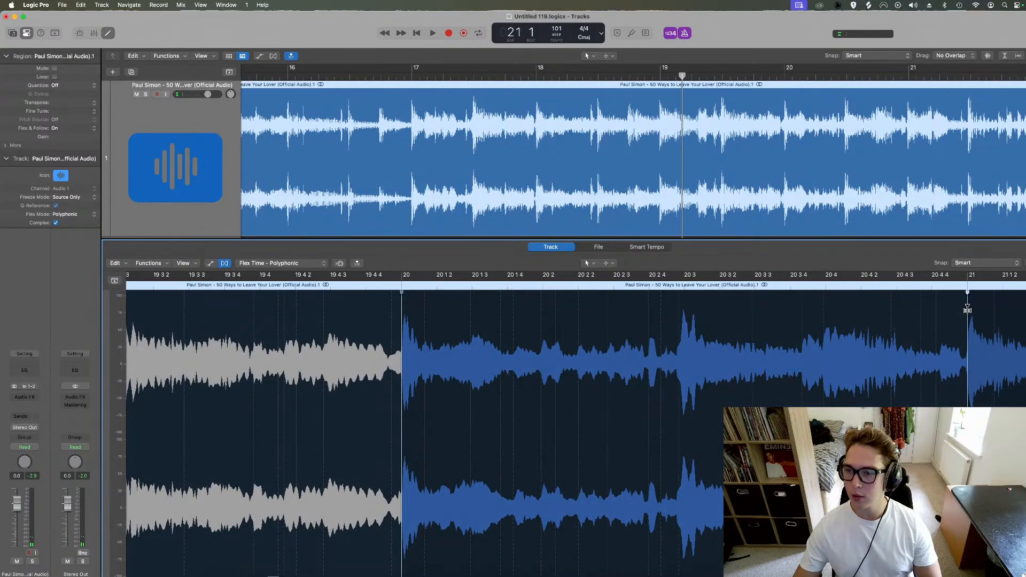
# Step: Move the downbeat transients onto the start of bars 22, 23, 24 and 25 with flex markers during playback
pyautogui.press('space')
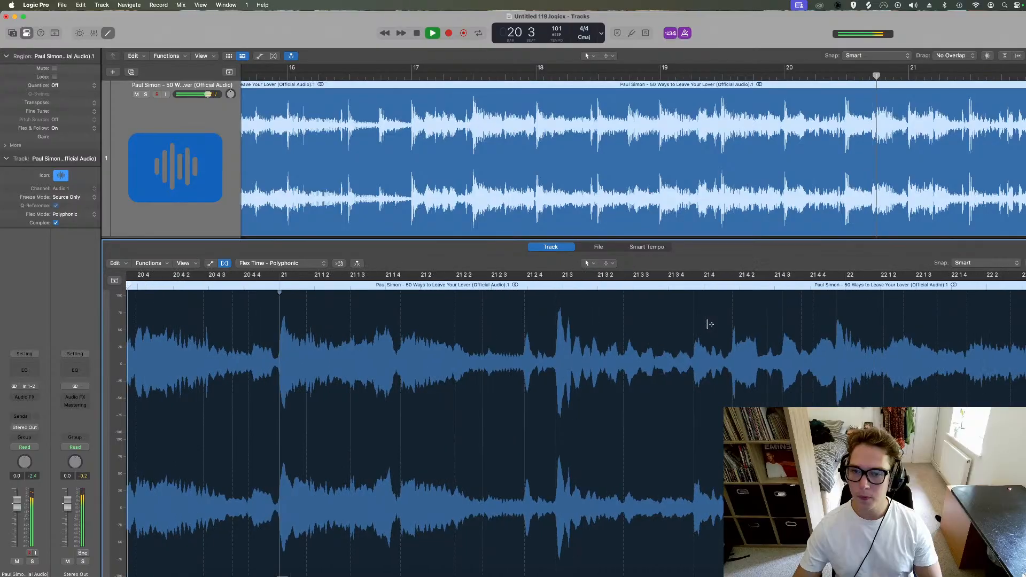
pyautogui.moveTo(829, 312); pyautogui.dragTo(838, 313)
pyautogui.hscroll(10, 887, 344)
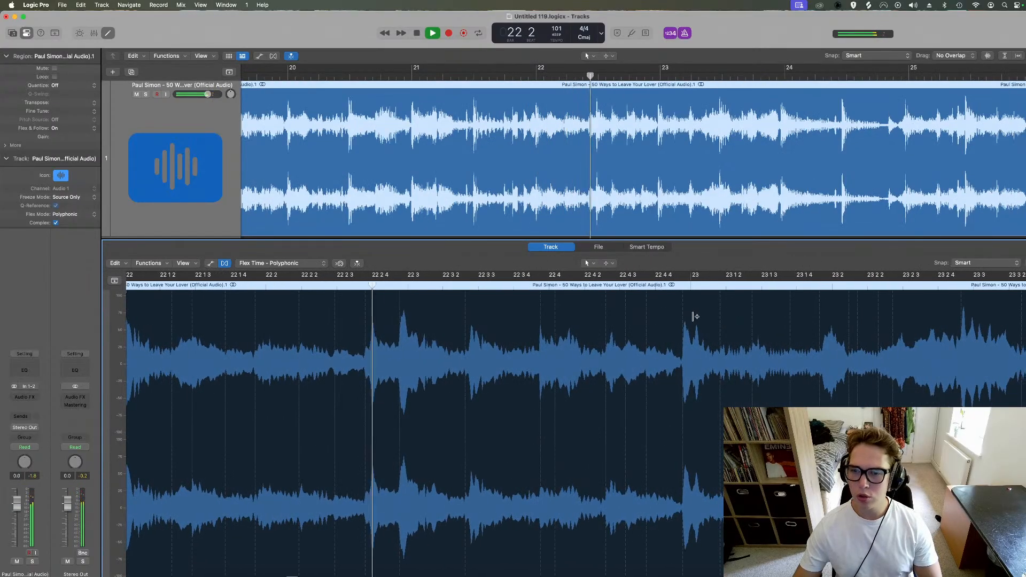
pyautogui.moveTo(685, 315); pyautogui.dragTo(691, 315)
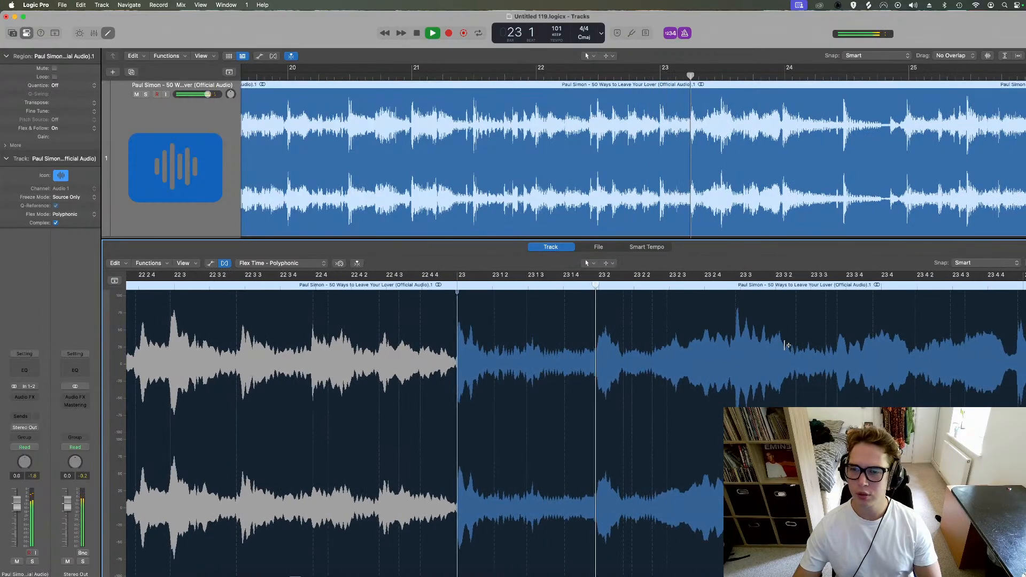
pyautogui.moveTo(823, 342); pyautogui.dragTo(832, 342)
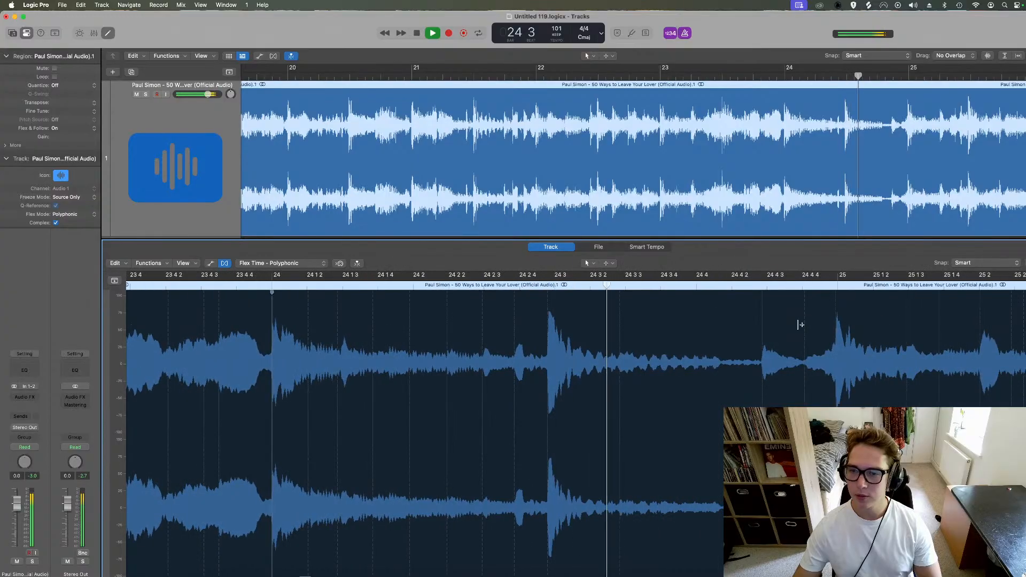
pyautogui.moveTo(835, 315); pyautogui.dragTo(838, 315)
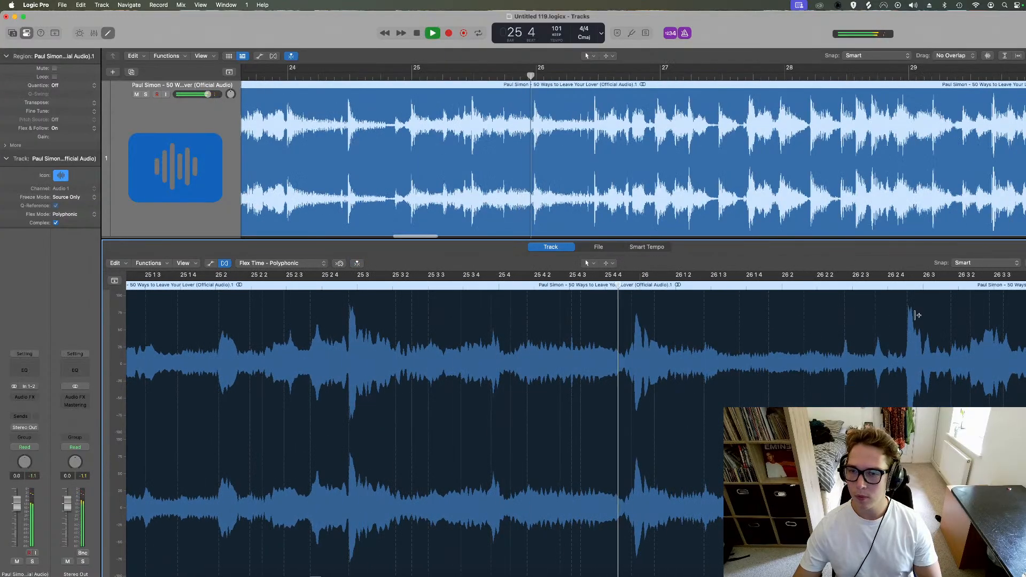
# Step: Align the downbeats of bars 26, 27 and 28 with the grid using flex markers, playing each stretch
pyautogui.press('space')
pyautogui.press('space')
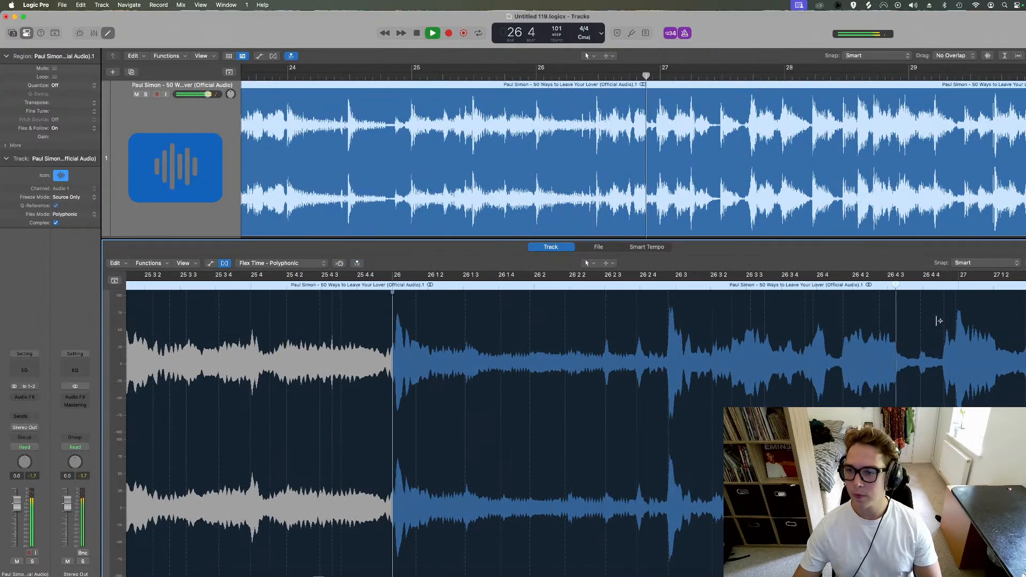
pyautogui.press('space')
pyautogui.press('space')
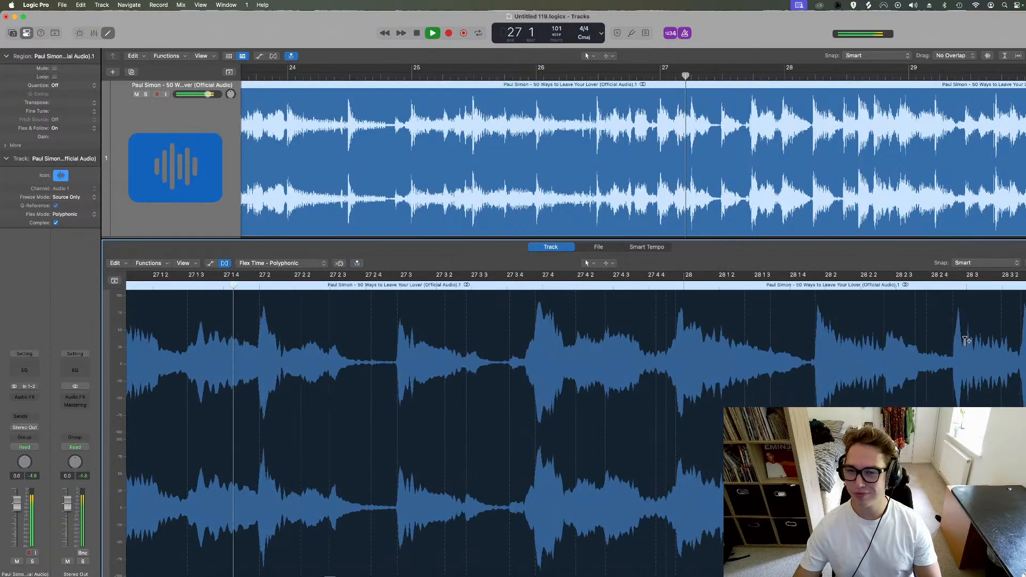
pyautogui.press('space')
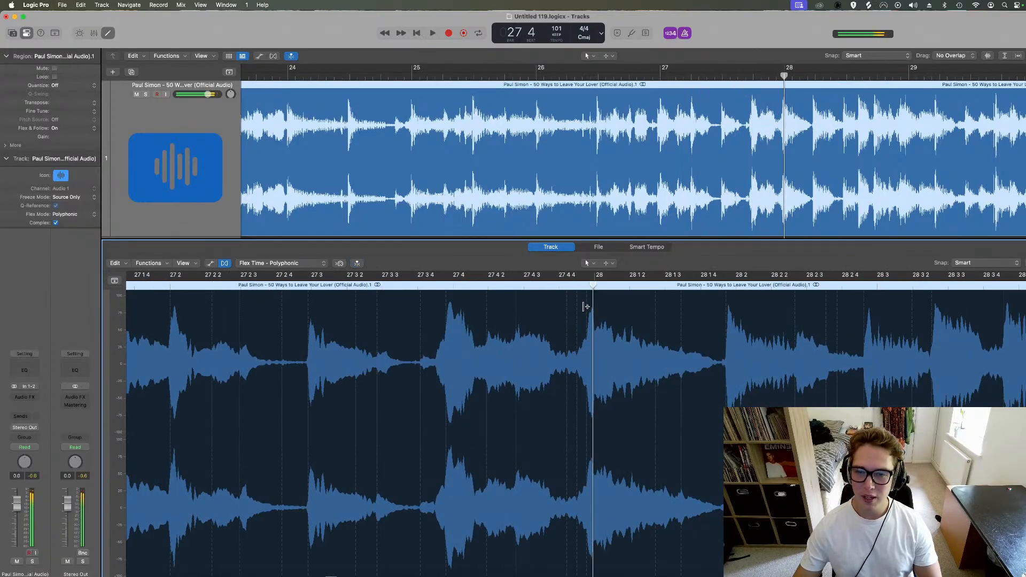
pyautogui.press('space')
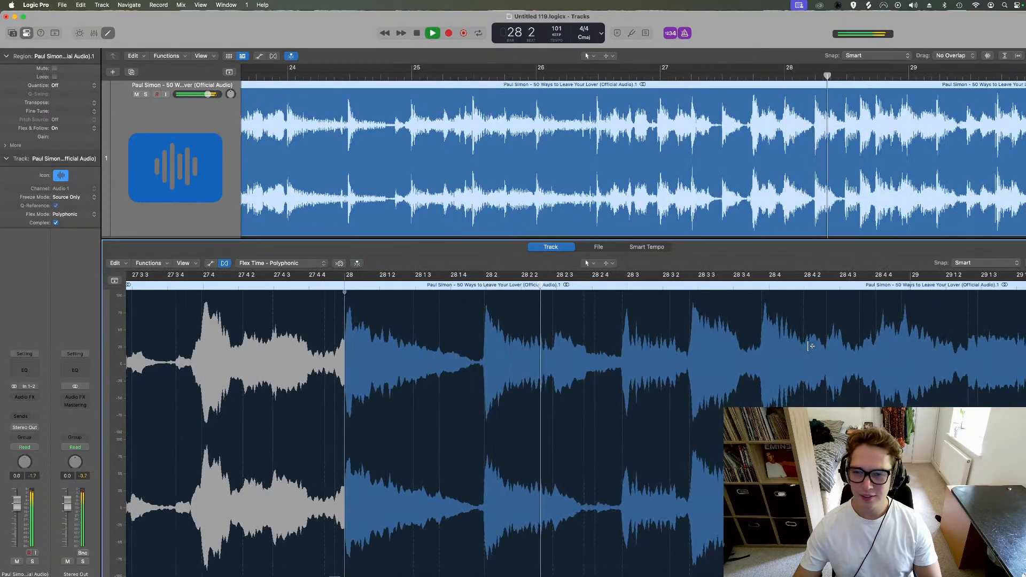
# Step: Flex the downbeats onto the start of bars 29 and 30 and play on into bar 31
pyautogui.press('space')
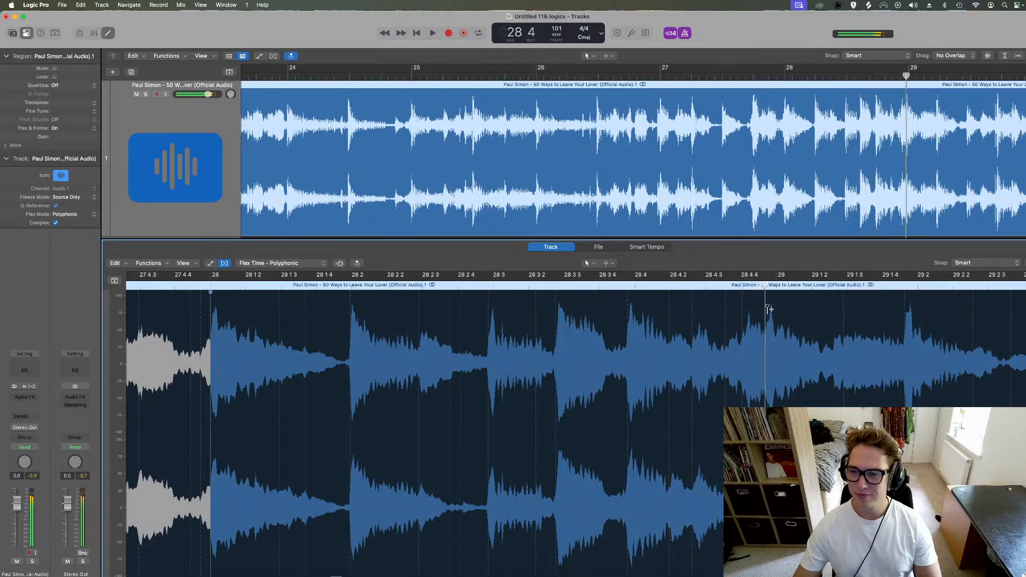
pyautogui.moveTo(768, 309); pyautogui.dragTo(776, 308)
pyautogui.click(704, 289)
pyautogui.press('space')
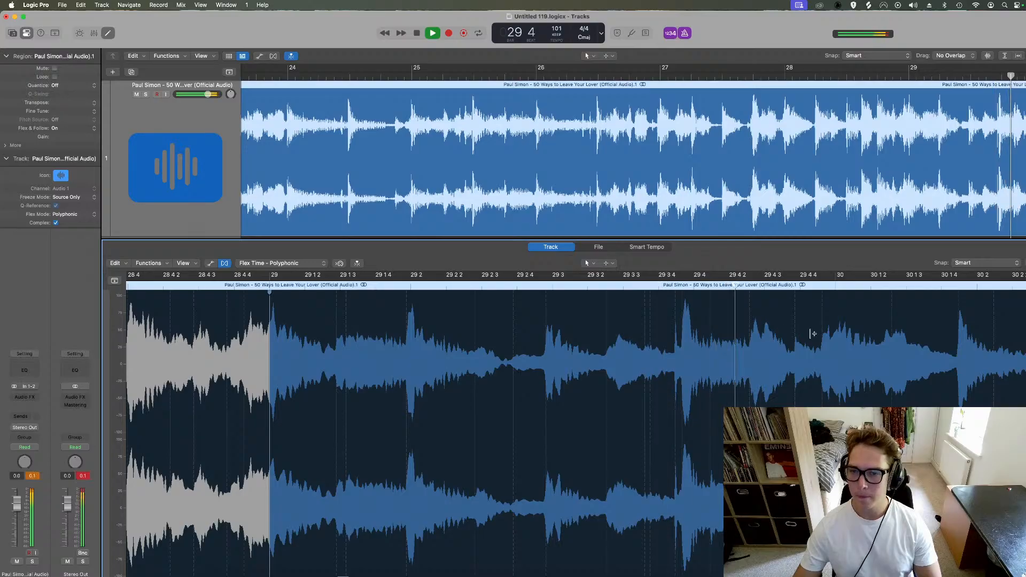
pyautogui.press('space')
pyautogui.moveTo(823, 314); pyautogui.dragTo(836, 311)
pyautogui.click(765, 288)
pyautogui.press('space')
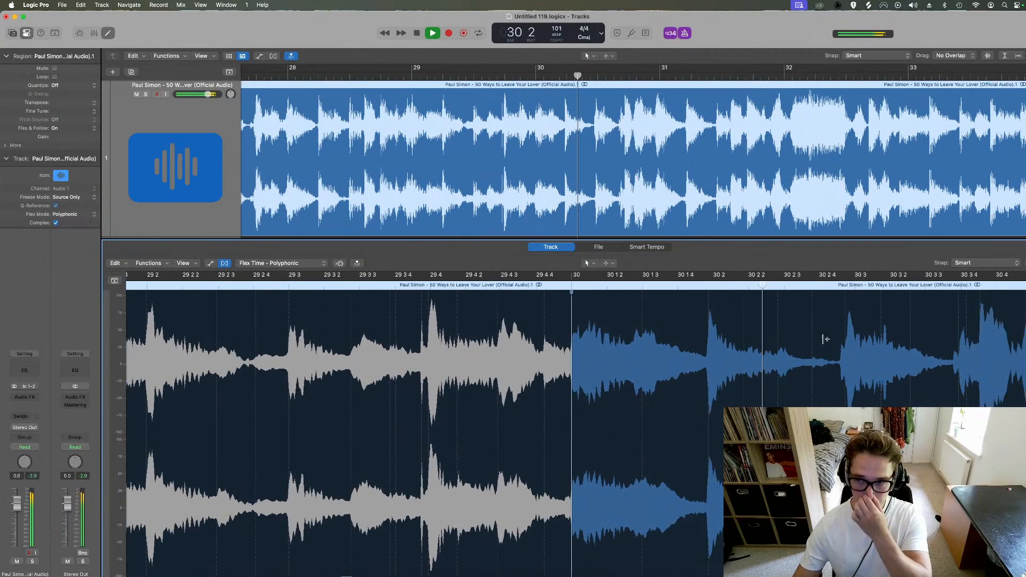
pyautogui.hscroll(3, 825, 340)
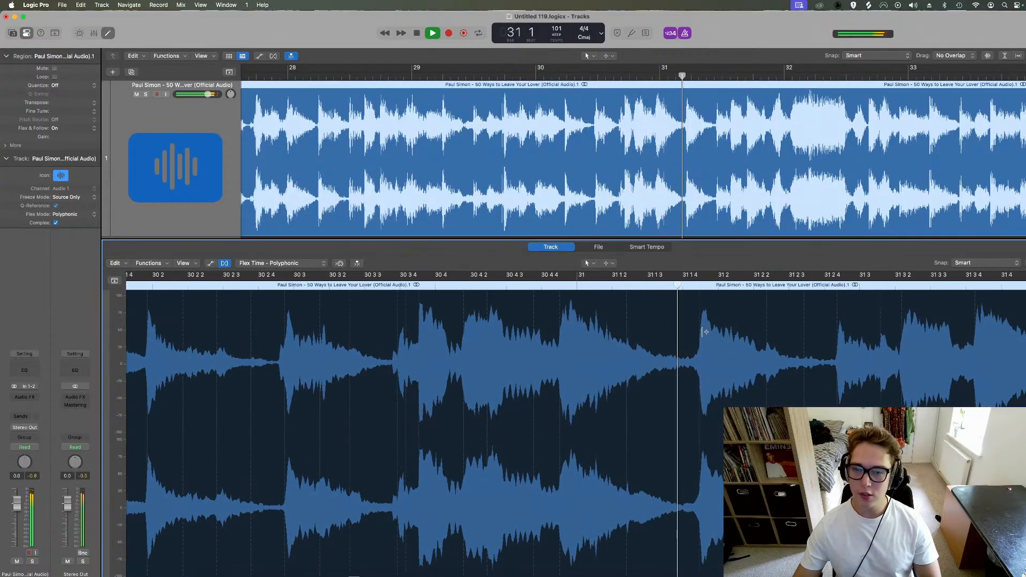
# Step: Align the downbeats of bars 31 and 32 with the grid using flex markers, checking each stretch by ear
pyautogui.press('space')
pyautogui.moveTo(559, 307); pyautogui.dragTo(570, 307)
pyautogui.press('space')
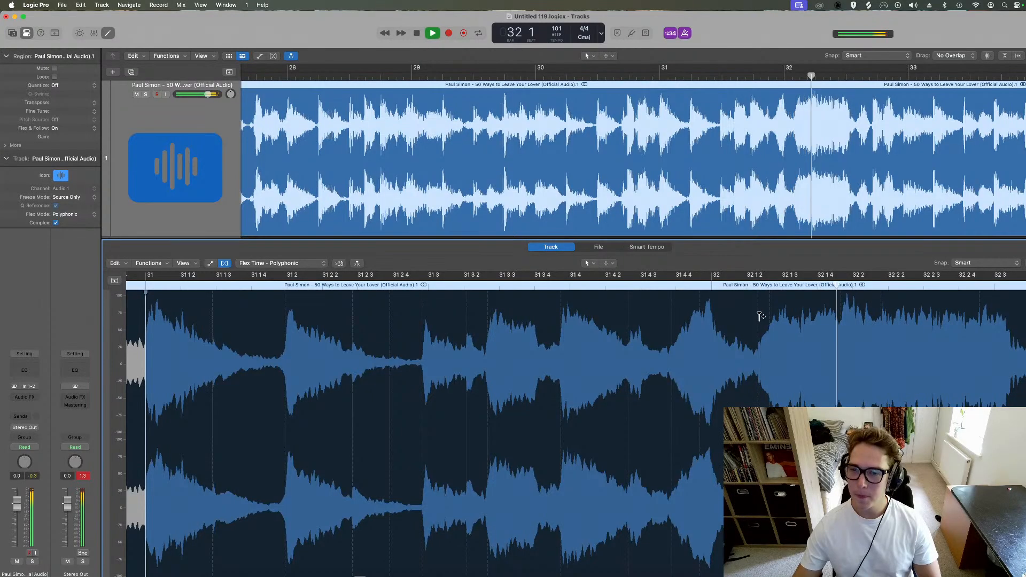
pyautogui.press('space')
pyautogui.press('space')
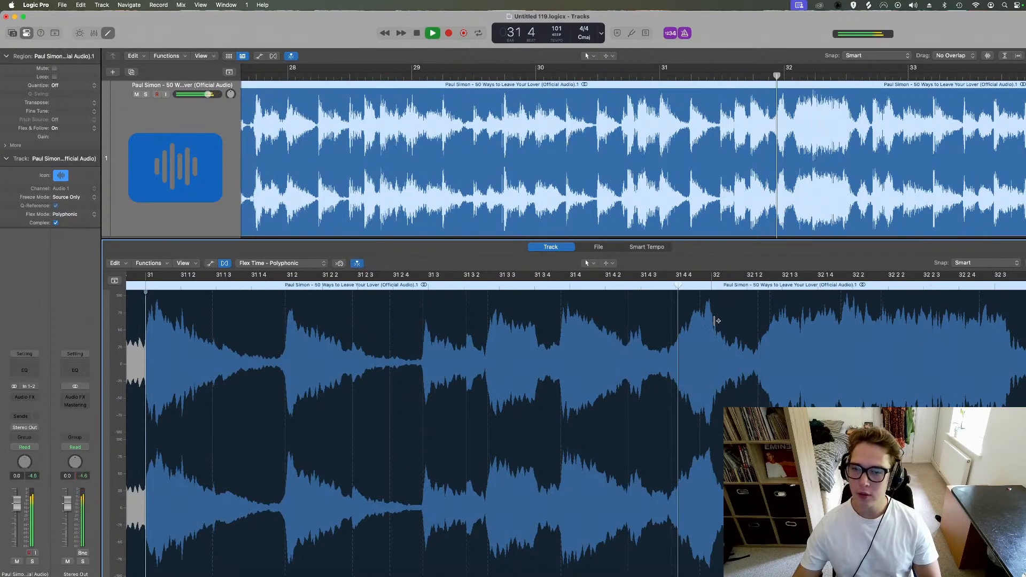
pyautogui.press('space')
pyautogui.click(698, 304)
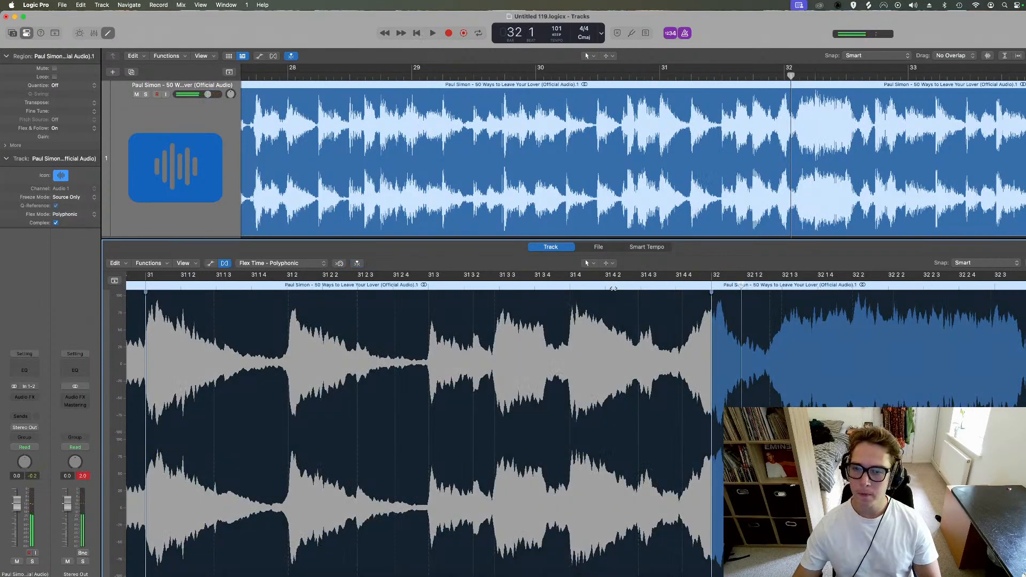
pyautogui.press('space')
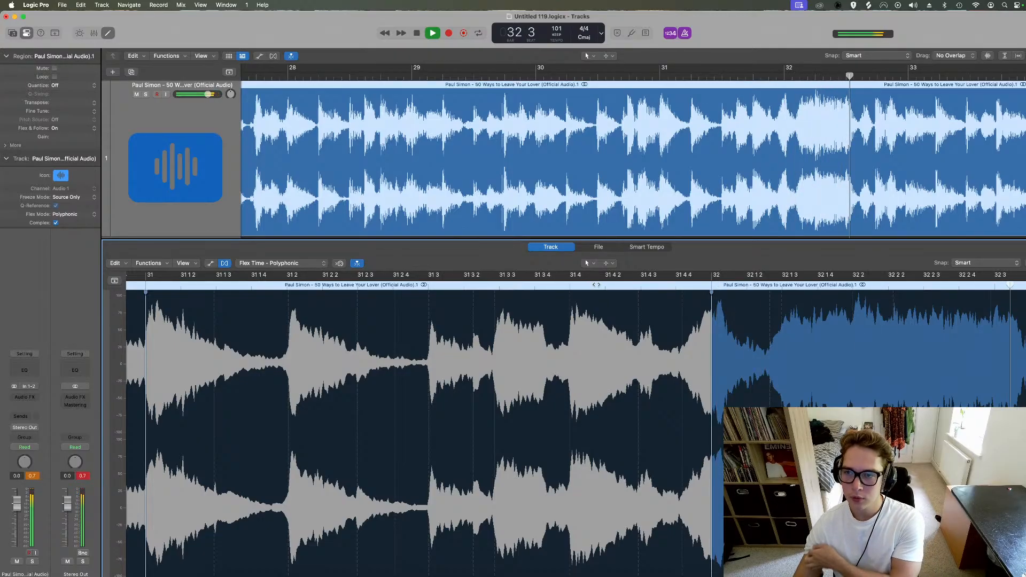
# Step: Close the audio editor, split the song region at bar 33 and delete everything after it
pyautogui.press('e')
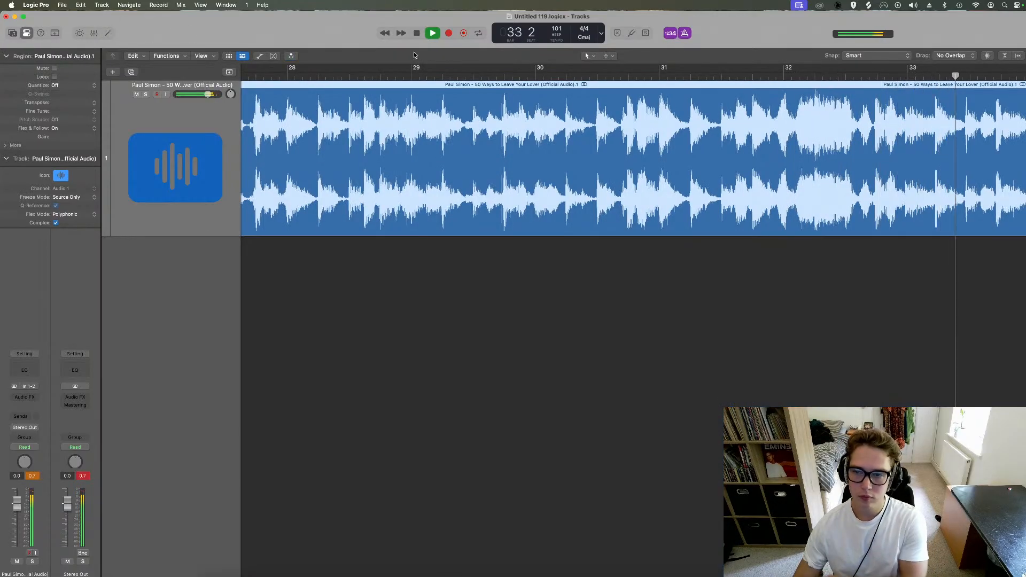
pyautogui.press('space')
pyautogui.click(909, 76)
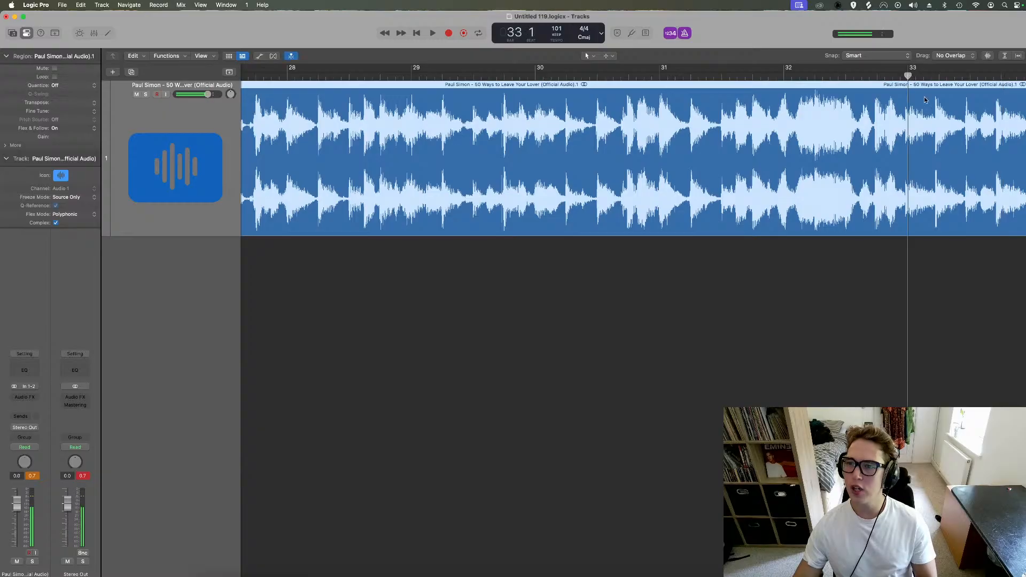
pyautogui.click(937, 129)
pyautogui.press('Delete')
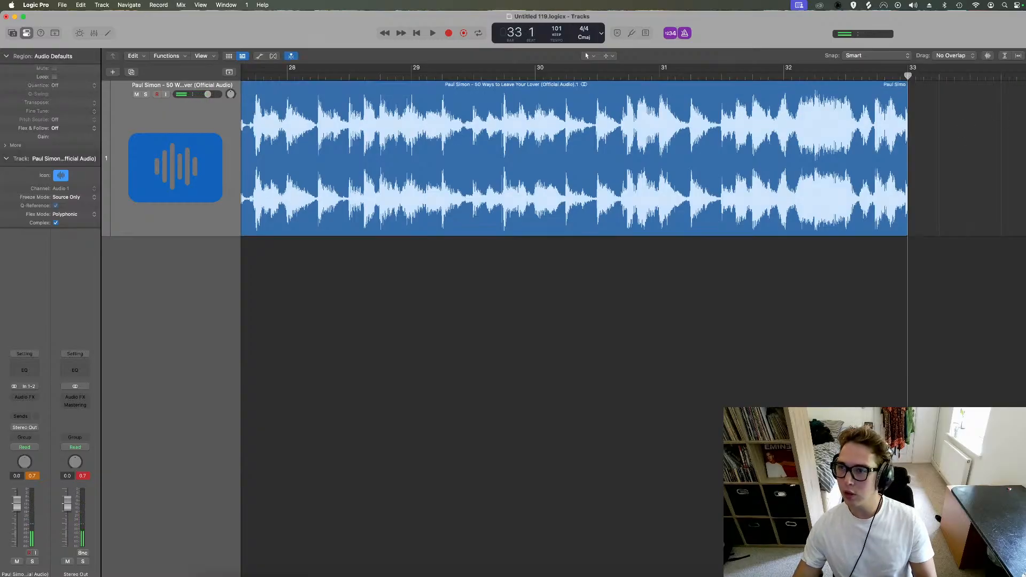
pyautogui.scroll(-6, 520, 178)
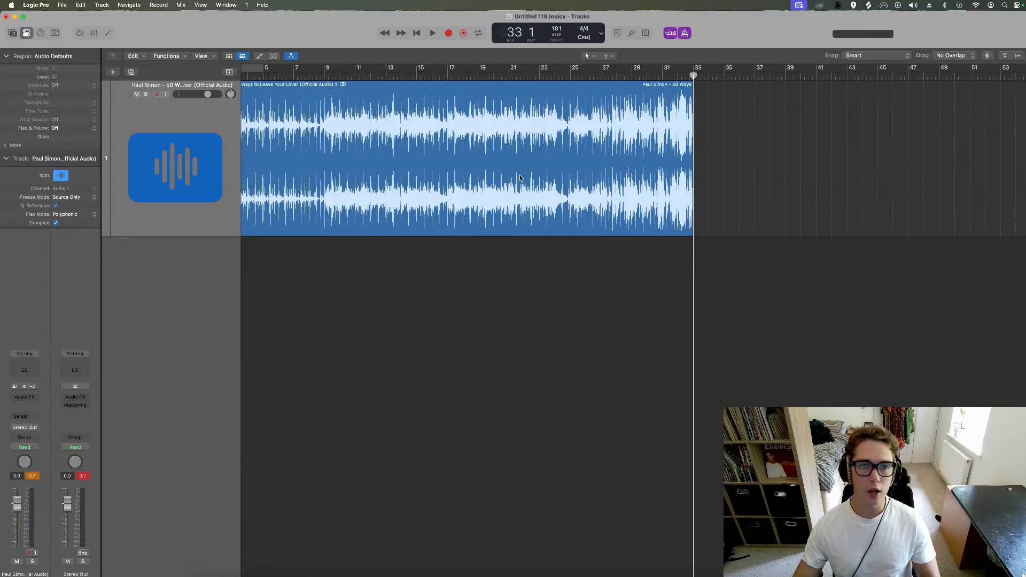
# Step: Create one software instrument track with Quick Sampler (Single Sample) and hide the library
pyautogui.press('alt+super+n')
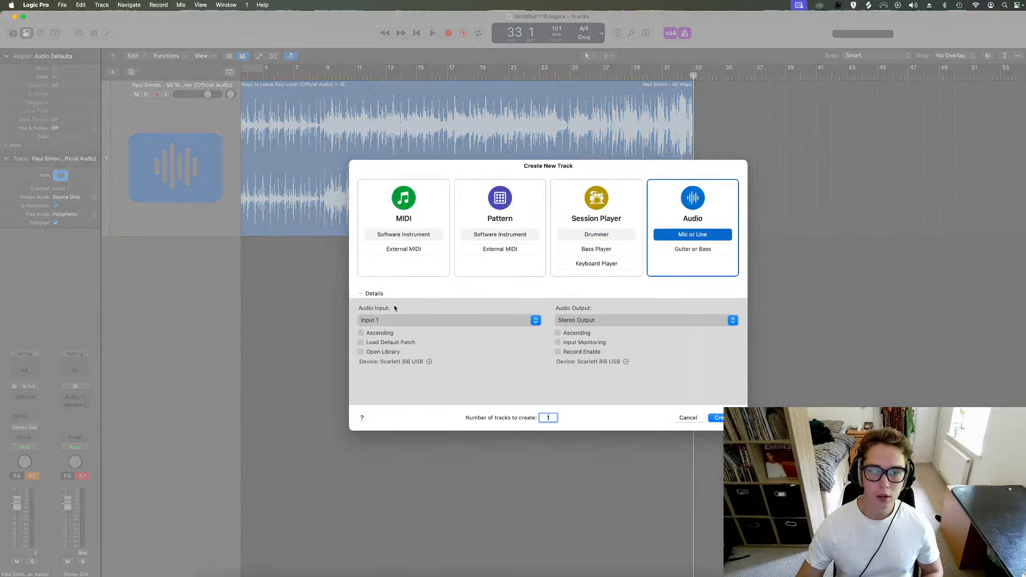
pyautogui.click(403, 235)
pyautogui.click(406, 320)
pyautogui.moveTo(408, 377)
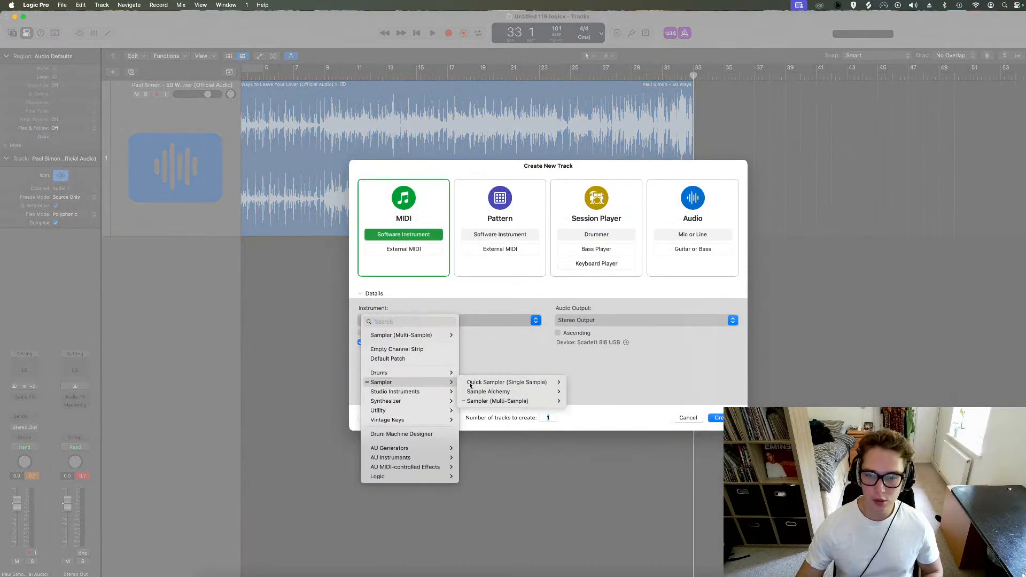
pyautogui.click(578, 394)
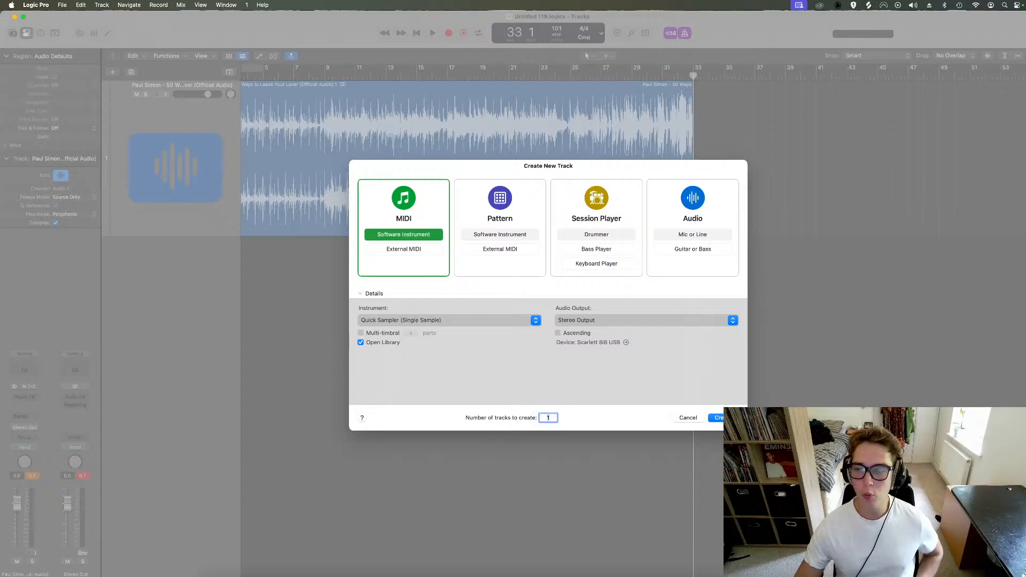
pyautogui.click(725, 418)
pyautogui.click(14, 33)
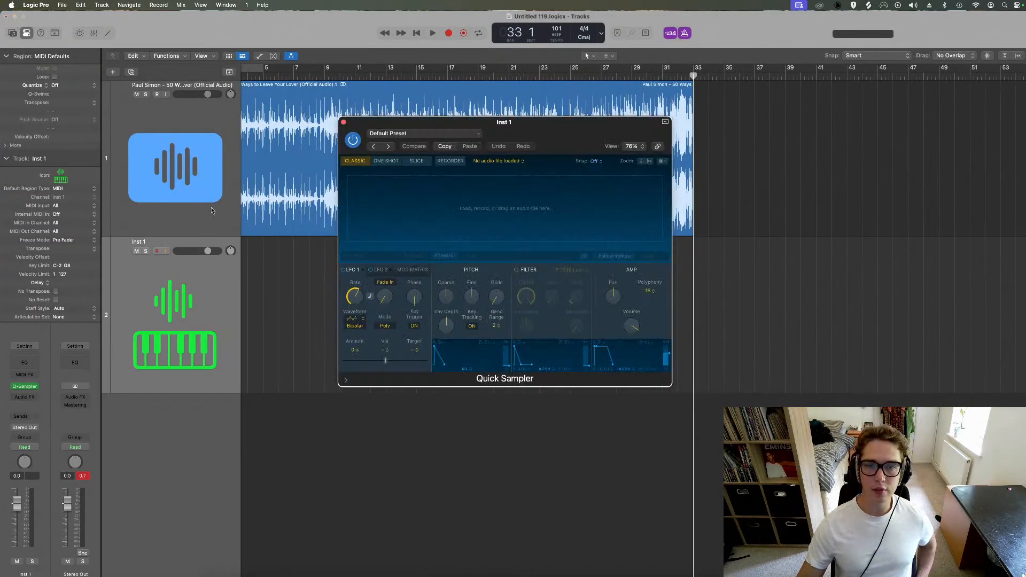
# Step: Load the trimmed song region into Quick Sampler with the Optimized option and switch it to Slice mode
pyautogui.moveTo(318, 202); pyautogui.dragTo(562, 218)
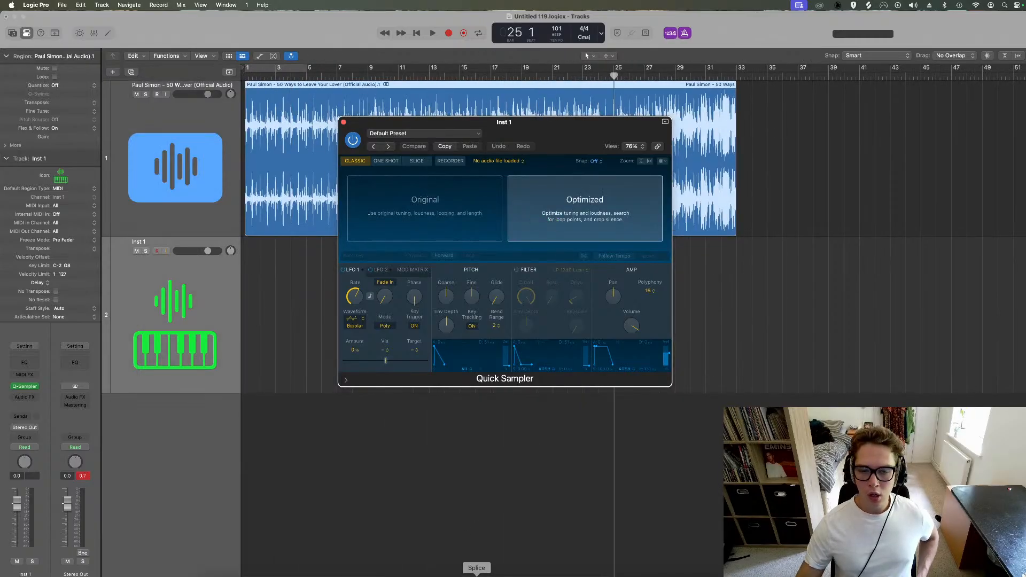
pyautogui.click(477, 575)
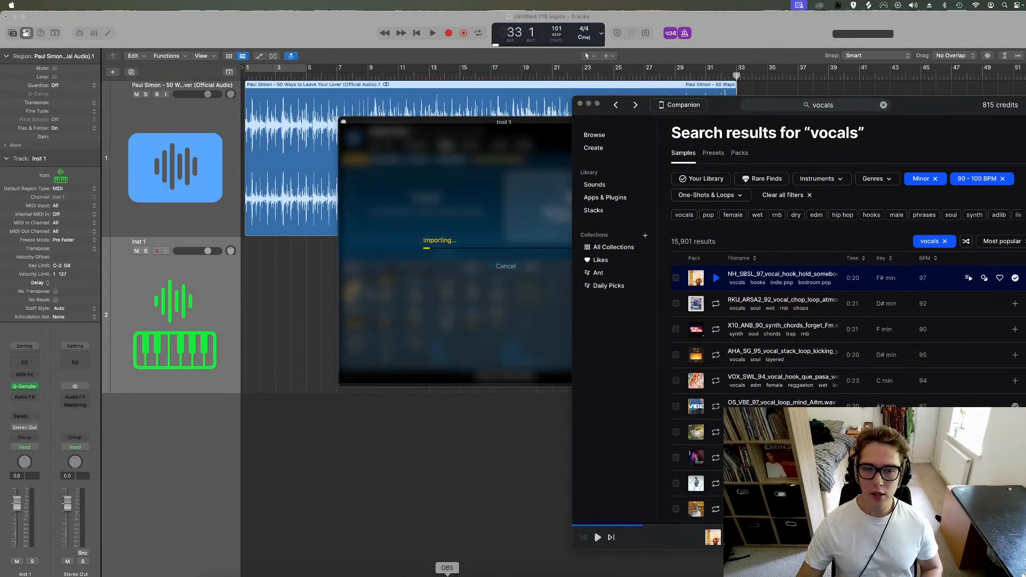
pyautogui.click(389, 565)
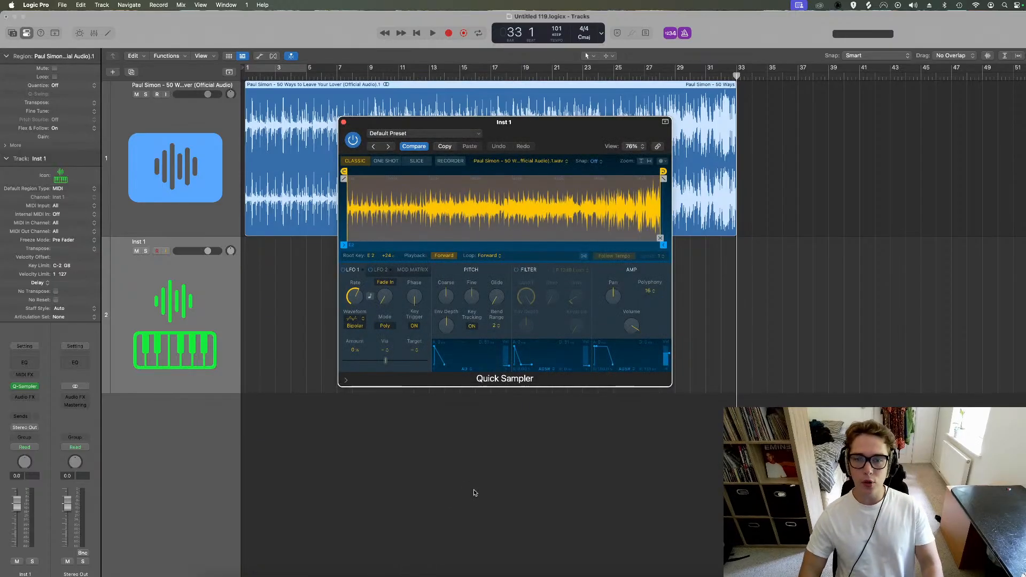
pyautogui.click(417, 161)
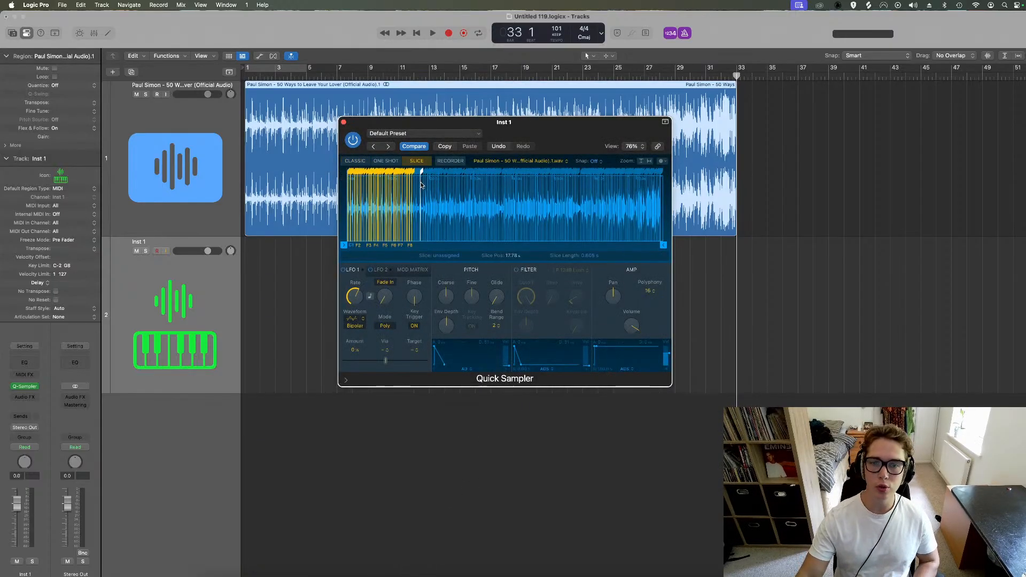
pyautogui.click(447, 575)
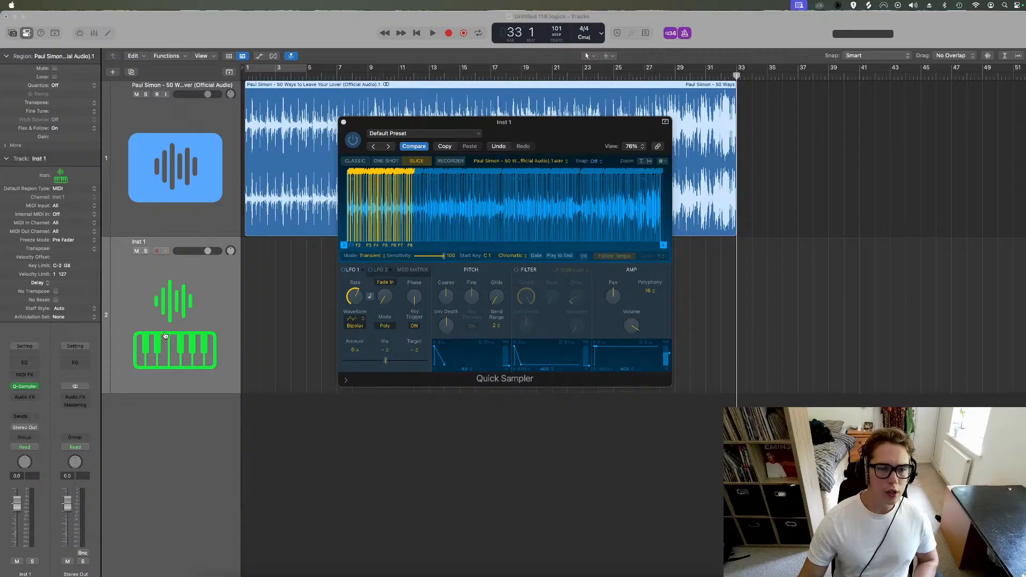
pyautogui.click(859, 319)
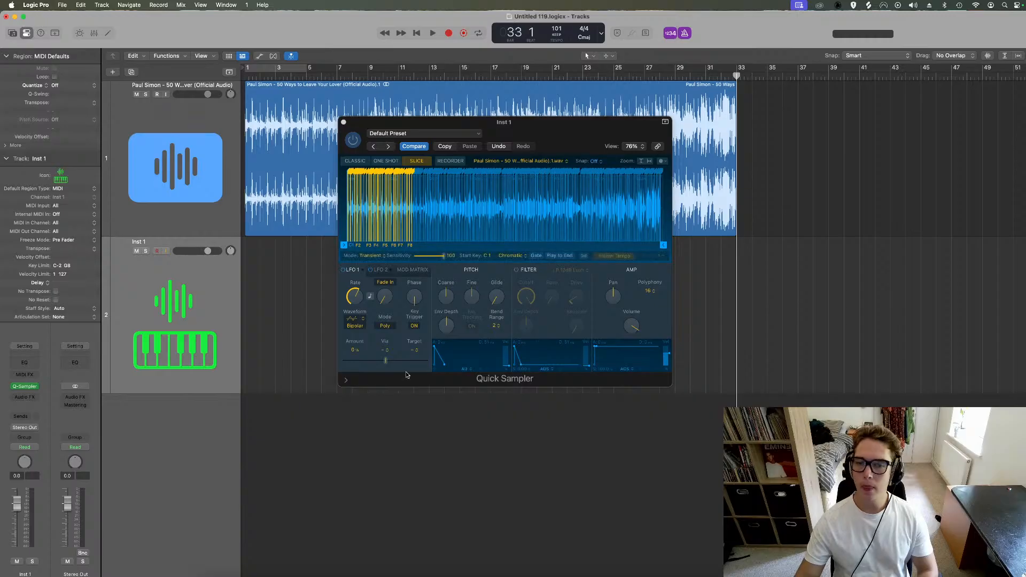
# Step: Slice the sample into 64 equal divisions and map the slices to the white keys only
pyautogui.click(374, 256)
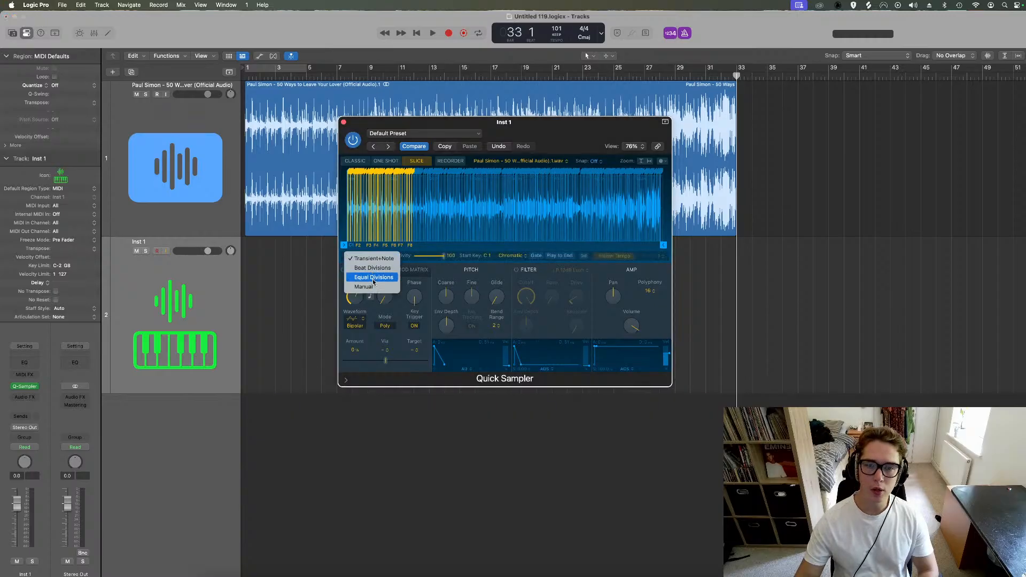
pyautogui.click(374, 278)
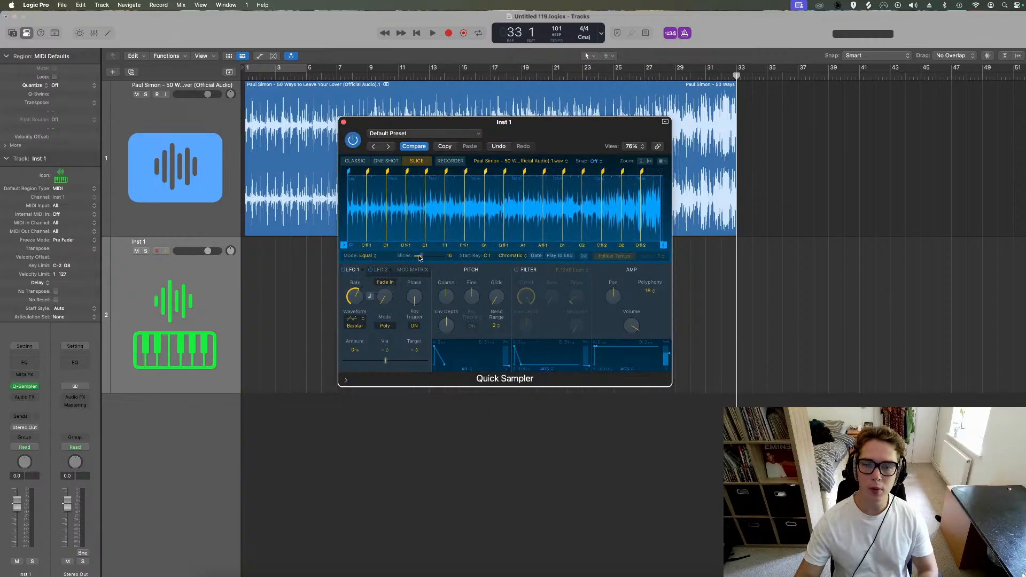
pyautogui.moveTo(419, 258); pyautogui.dragTo(494, 258)
pyautogui.click(526, 256)
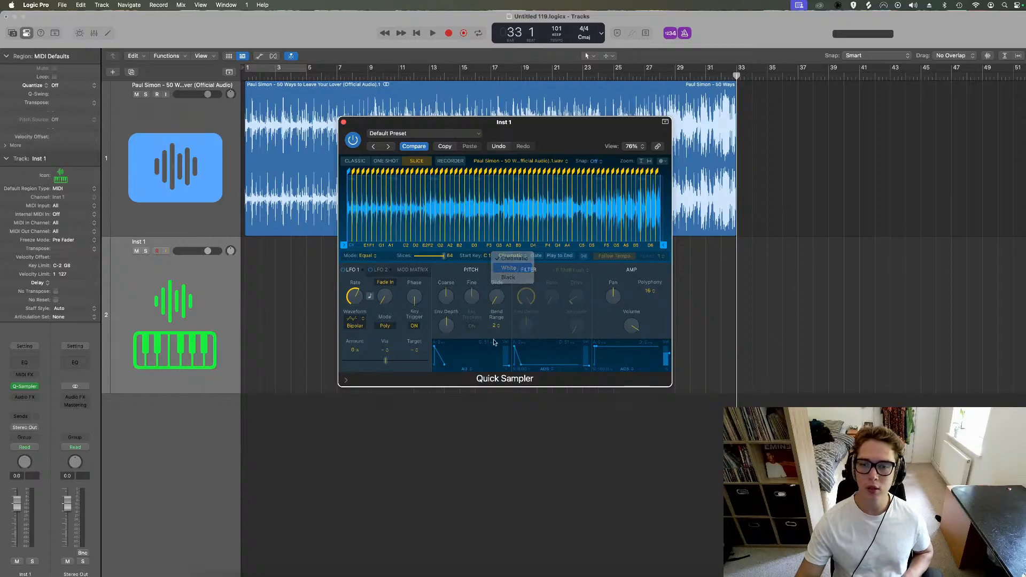
pyautogui.click(522, 269)
pyautogui.click(447, 575)
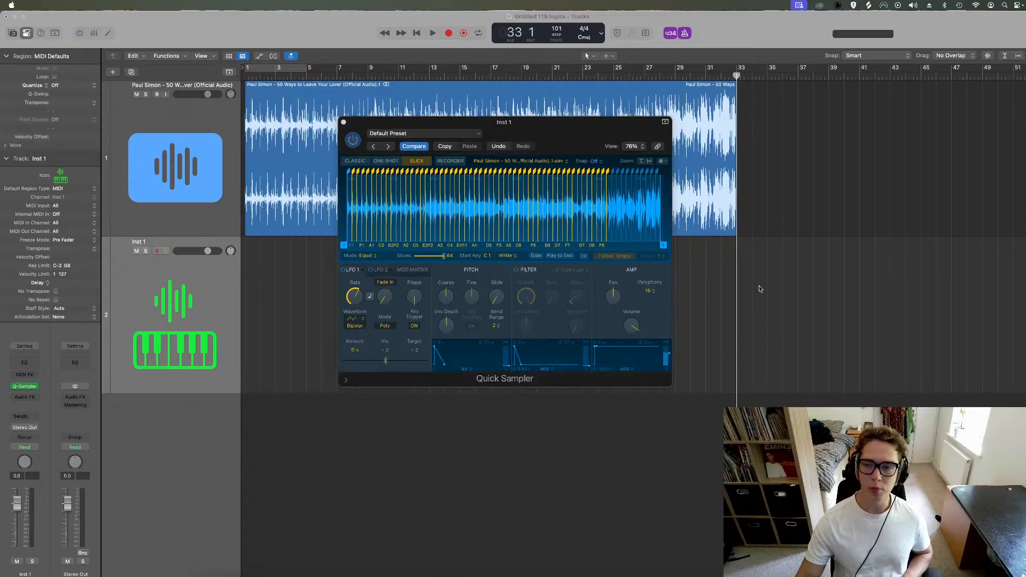
pyautogui.click(930, 301)
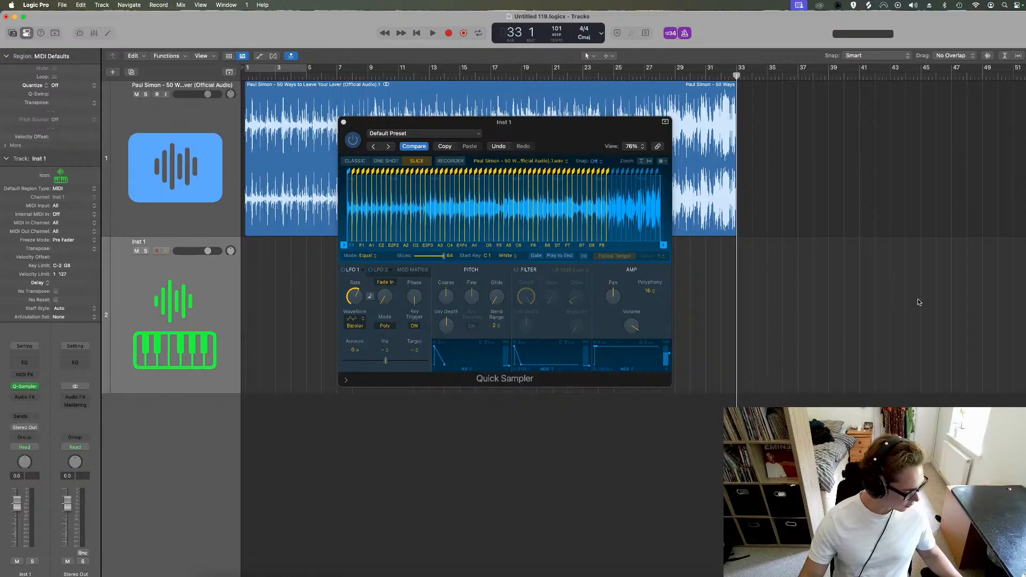
# Step: Turn on cycle mode with the playhead at the project start and enable Flex in Quick Sampler
pyautogui.click(418, 33)
pyautogui.press('c')
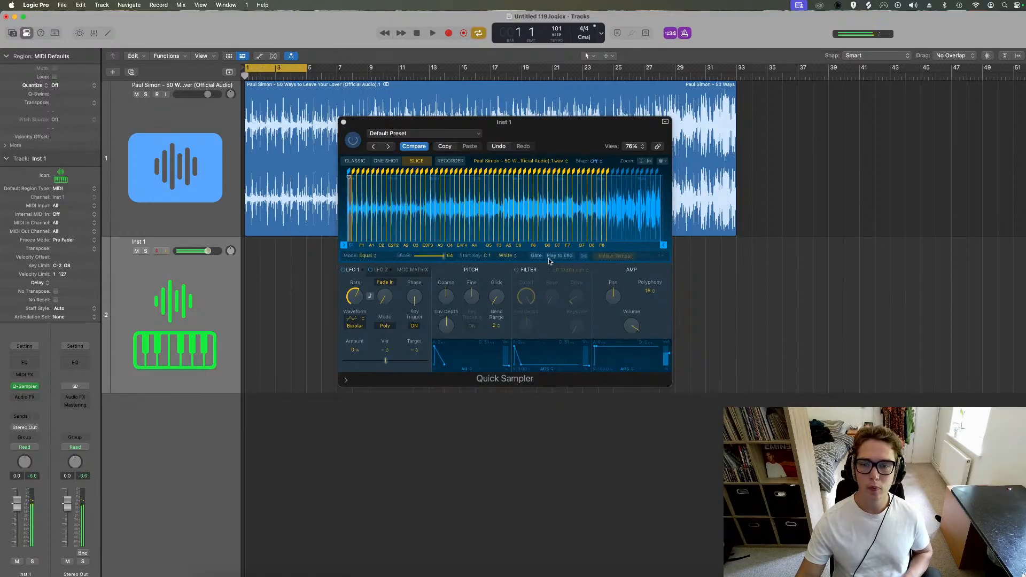
pyautogui.click(588, 257)
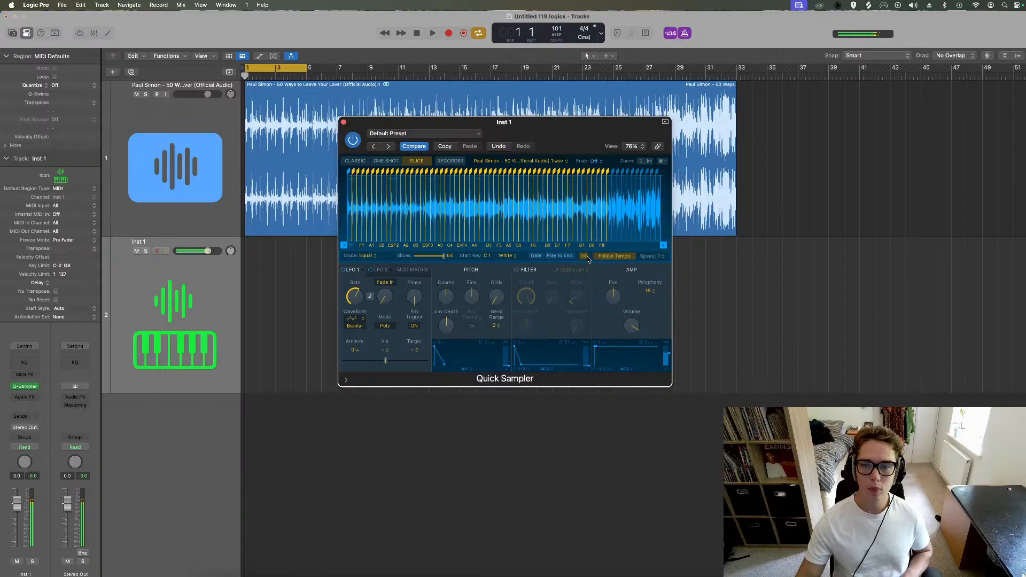
# Step: Mute the original song track and set Quick Sampler's polyphony to Mono
pyautogui.click(137, 95)
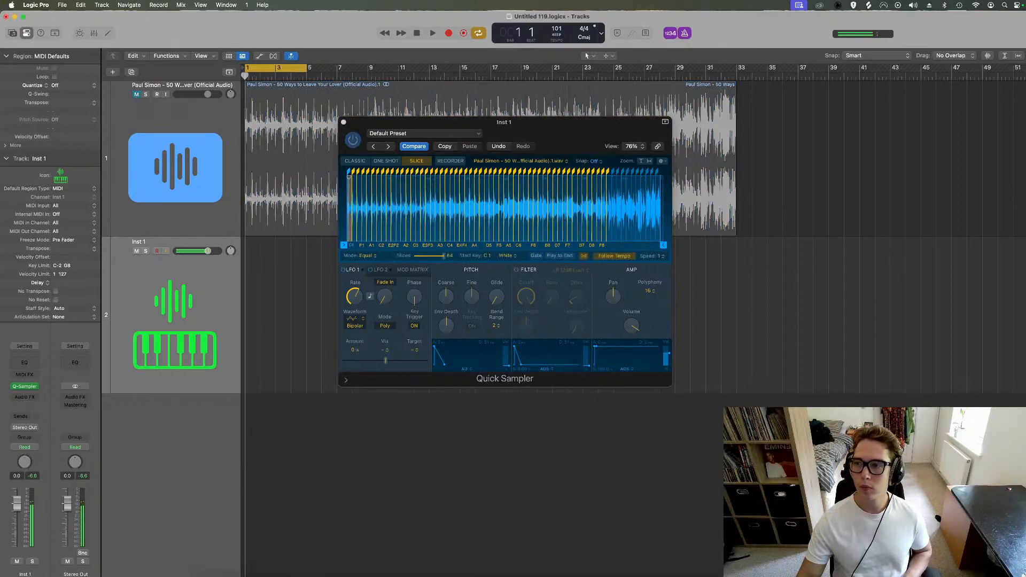
pyautogui.press('super+Right')
pyautogui.press('super+Right')
pyautogui.press('super+Right')
pyautogui.press('super+Right')
pyautogui.press('super+Right')
pyautogui.press('super+Right')
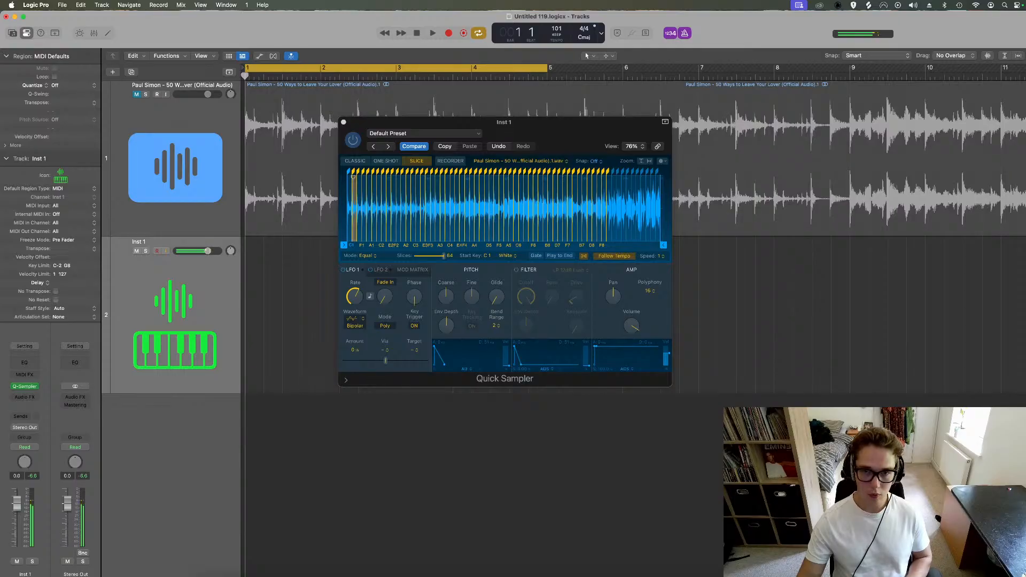
pyautogui.click(647, 293)
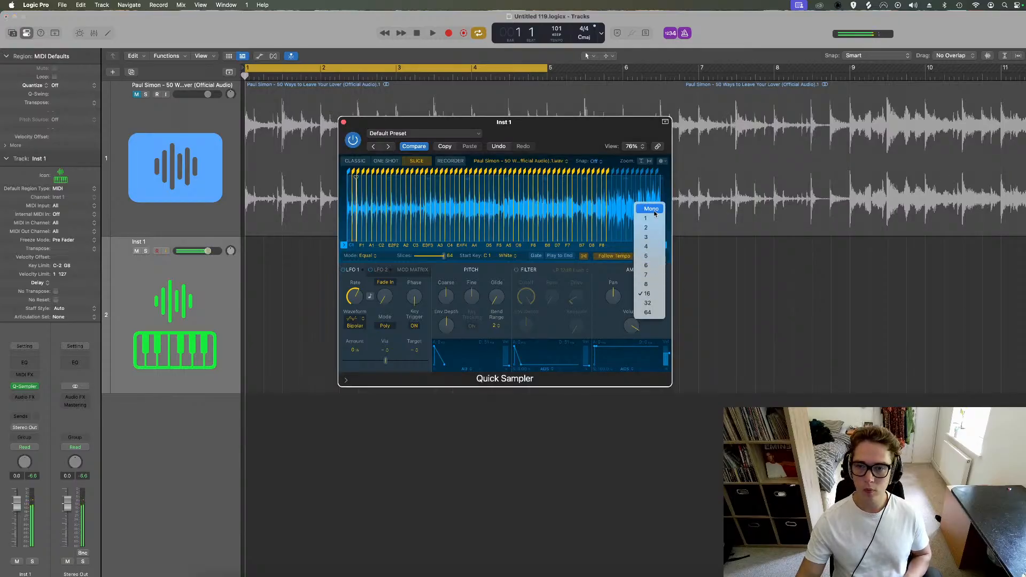
pyautogui.click(591, 307)
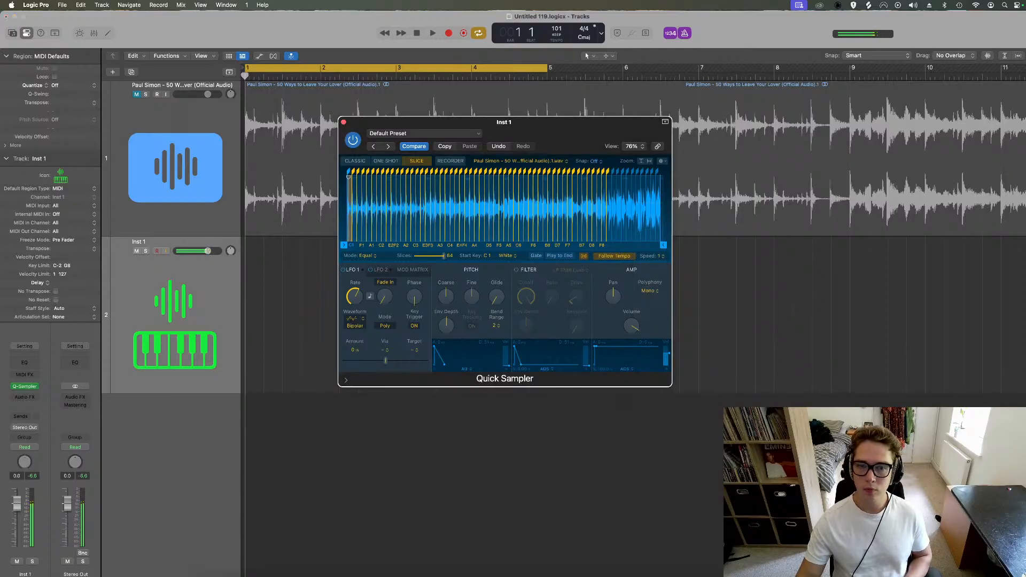
# Step: Set the project tempo to 95
pyautogui.press('super+Right')
pyautogui.press('super+Right')
pyautogui.press('super+Right')
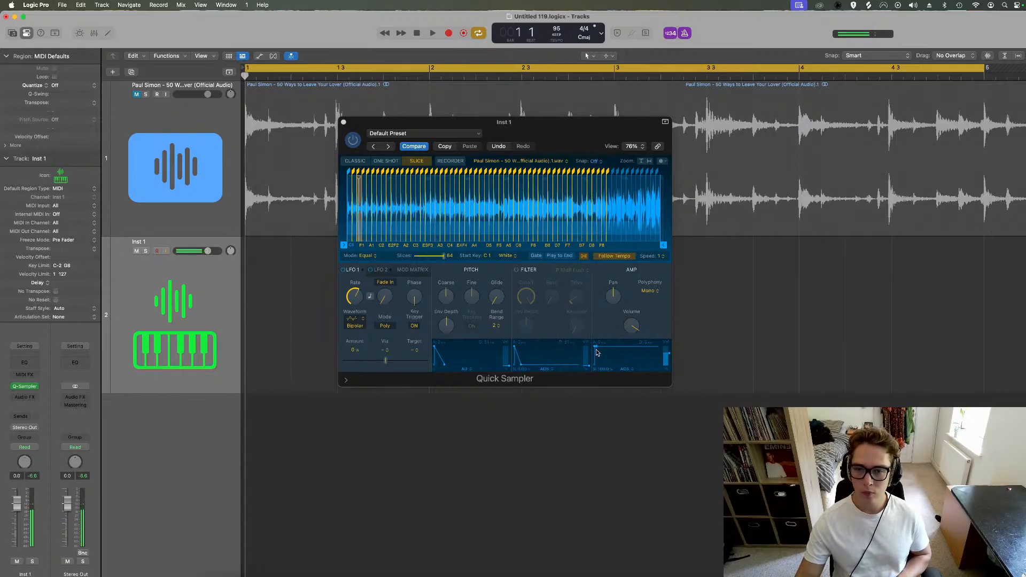
# Step: Lengthen the amp envelope's attack slightly, set the coarse pitch to -4 and try the slices over the looped playback
pyautogui.moveTo(595, 348); pyautogui.dragTo(597, 348)
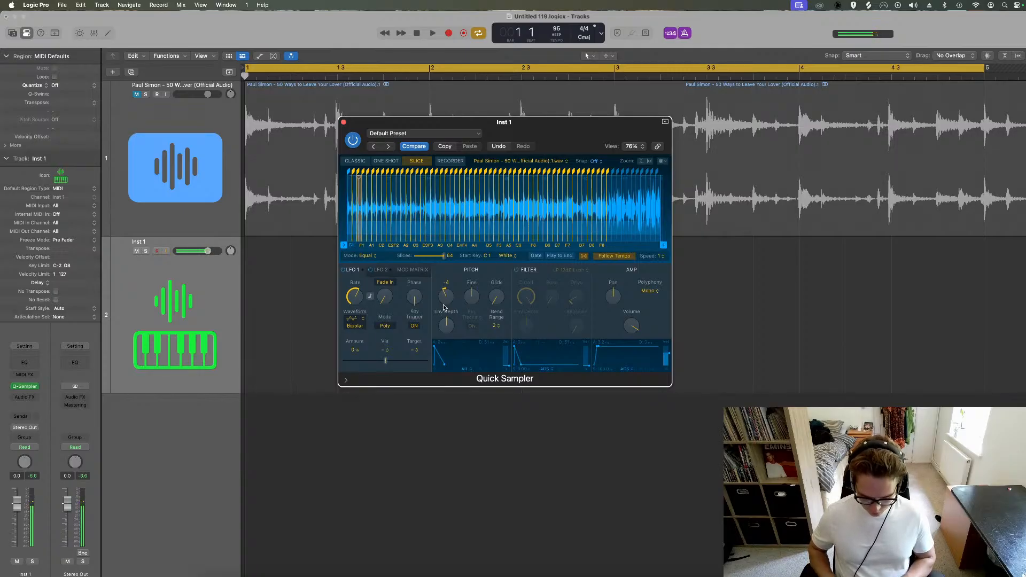
pyautogui.press('space')
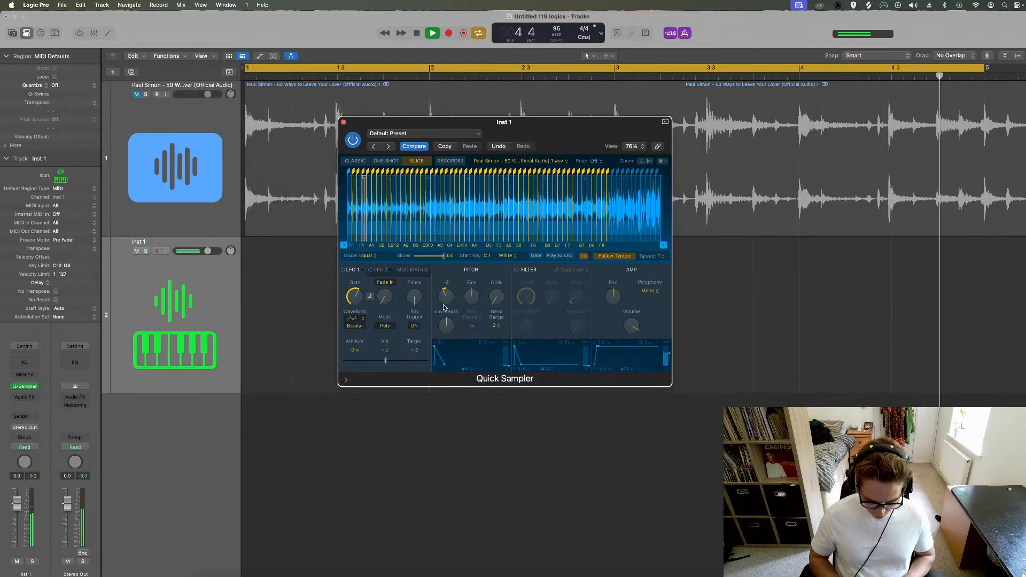
pyautogui.press('space')
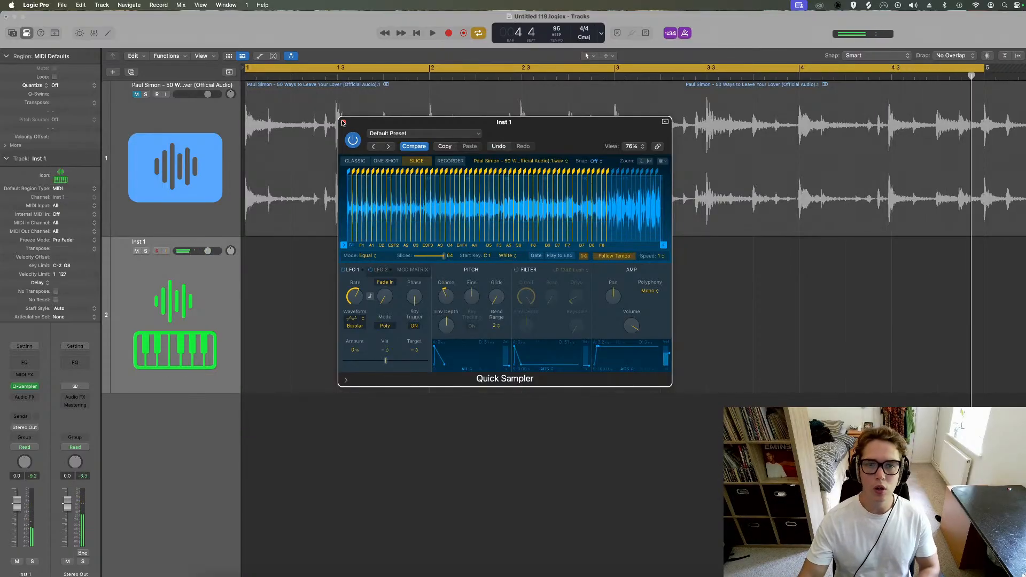
# Step: Record a two-bar MIDI part on the Inst 1 track, playing eight ascending sample slices one per beat, and close its sampler window
pyautogui.click(108, 32)
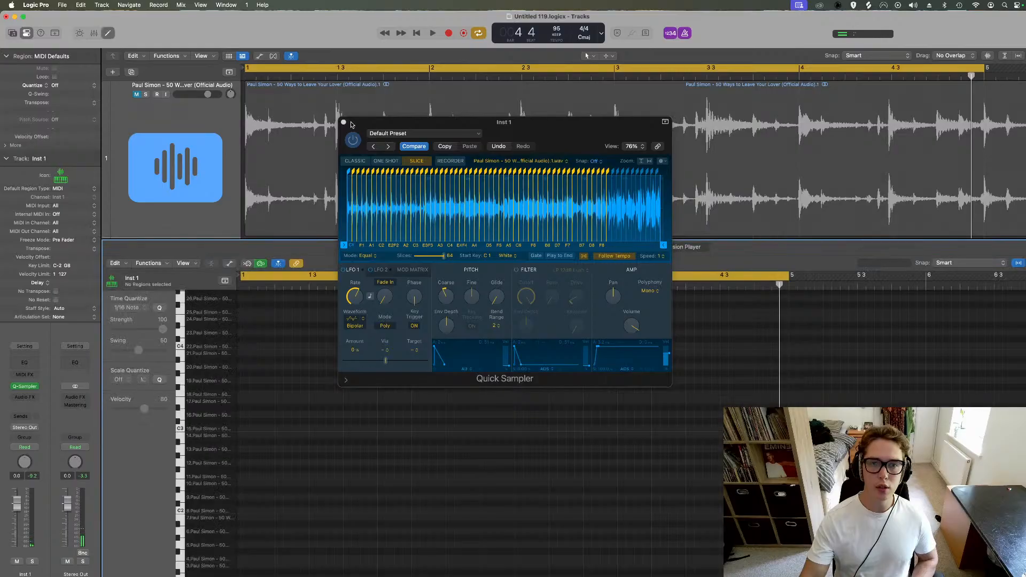
pyautogui.press('r')
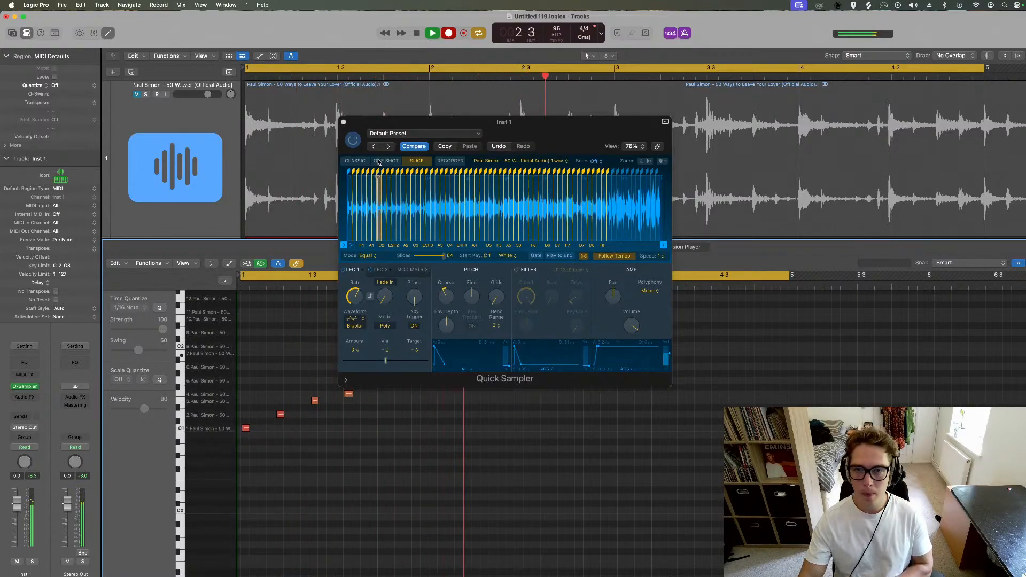
pyautogui.press('space')
pyautogui.click(343, 122)
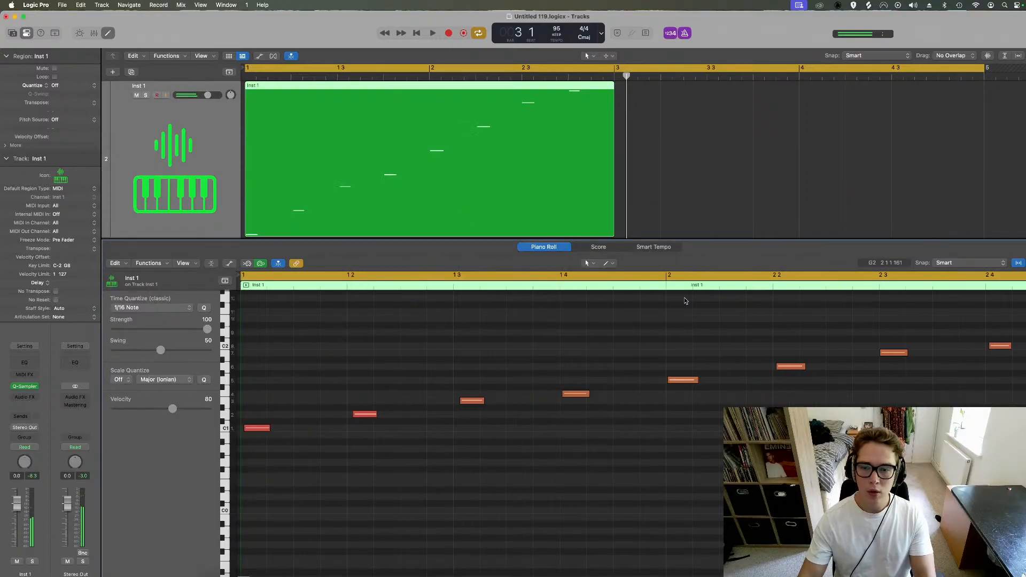
# Step: Quantize all the recorded slice notes to 1/16 and force them legato, then play back the arrangement
pyautogui.press('super+a')
pyautogui.moveTo(220, 439); pyautogui.dragTo(178, 439)
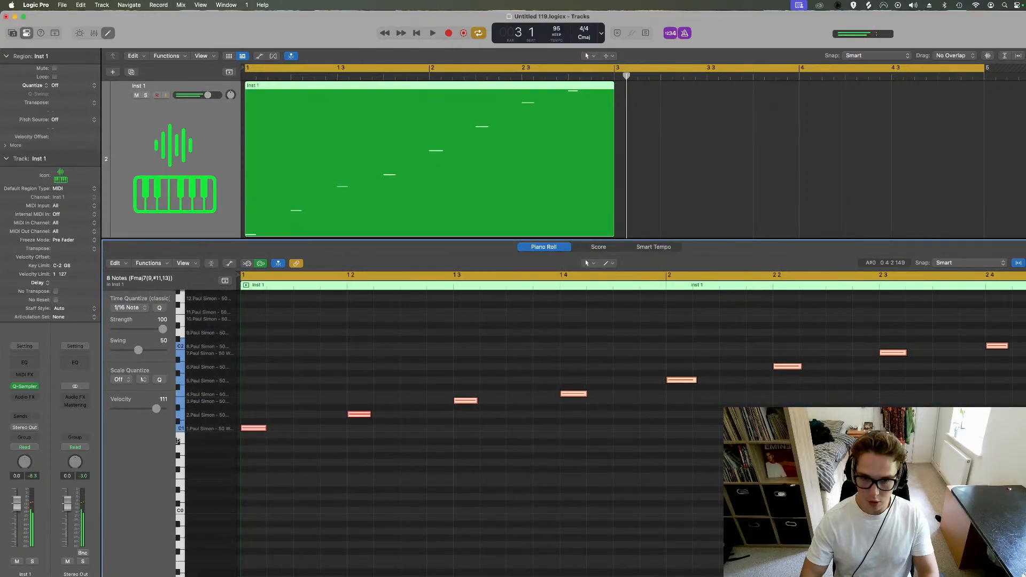
pyautogui.hotkey('shift', '\\')
pyautogui.press('space')
pyautogui.press('p')
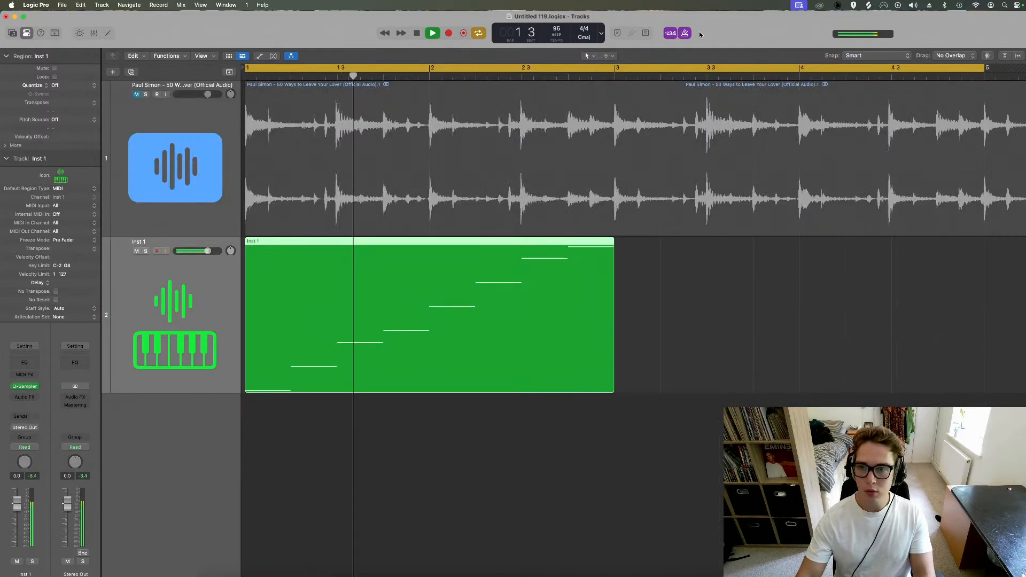
# Step: Loop the Inst 1 region up to bar 5, turn off the metronome and listen to the looped chops
pyautogui.moveTo(613, 267); pyautogui.dragTo(986, 268)
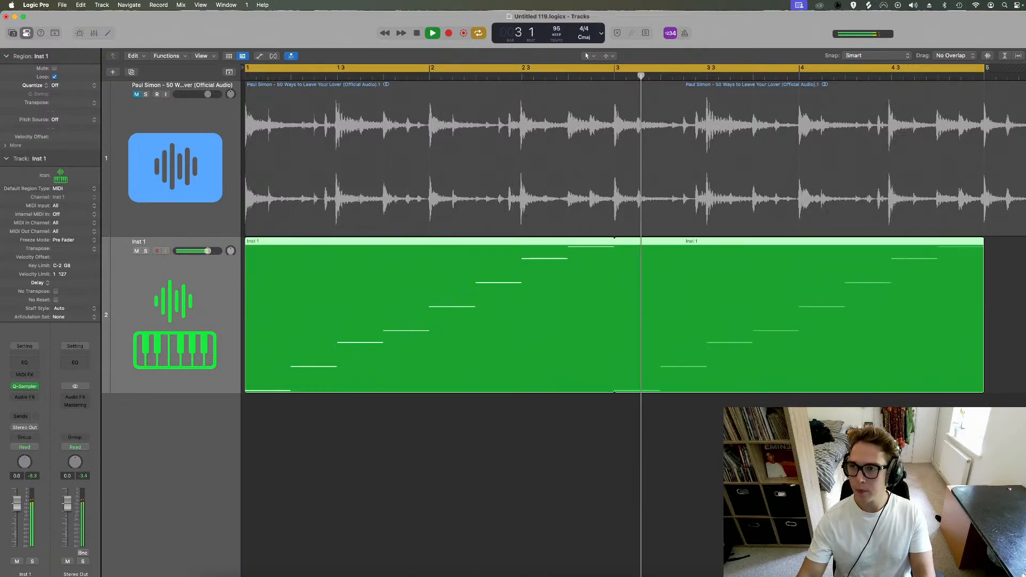
pyautogui.press('super+Up')
pyautogui.press('super+Up')
pyautogui.press('super+Up')
pyautogui.press('super+Left')
pyautogui.press('super+Left')
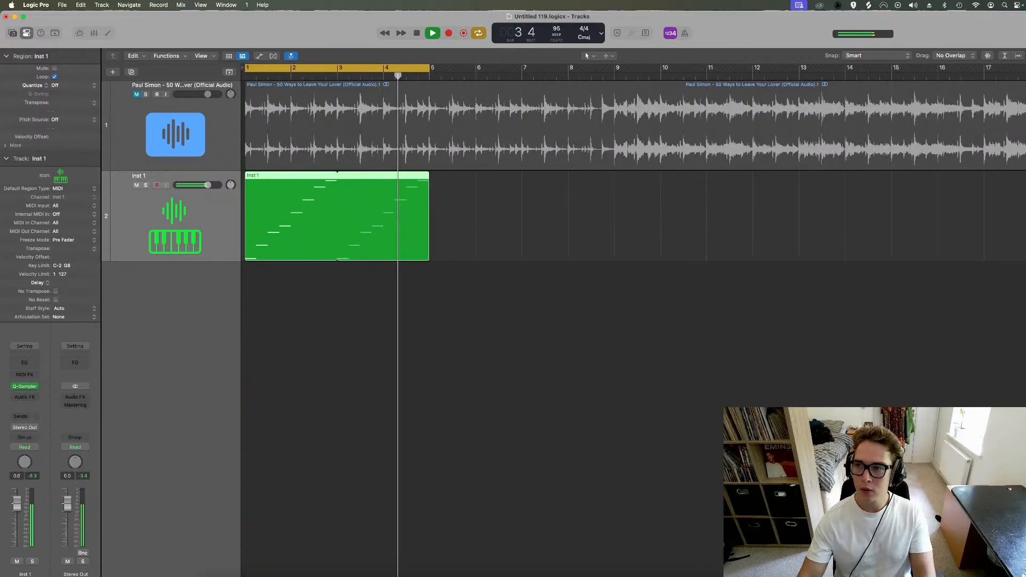
pyautogui.press('super+Right')
pyautogui.press('space')
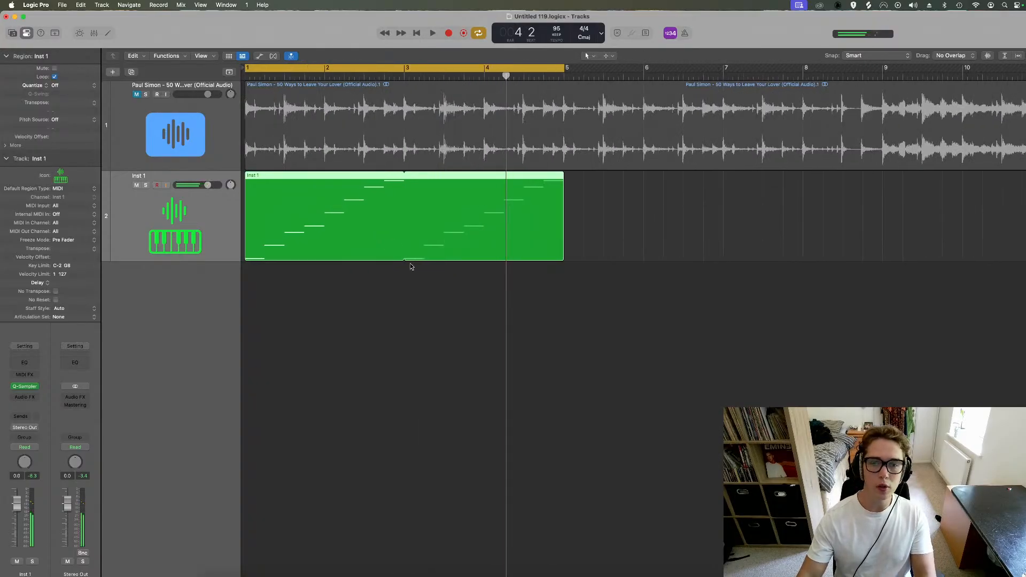
# Step: Create one new software instrument track with Quick Sampler (Single Sample) as its instrument
pyautogui.press('alt+super+n')
pyautogui.click(427, 320)
pyautogui.click(586, 383)
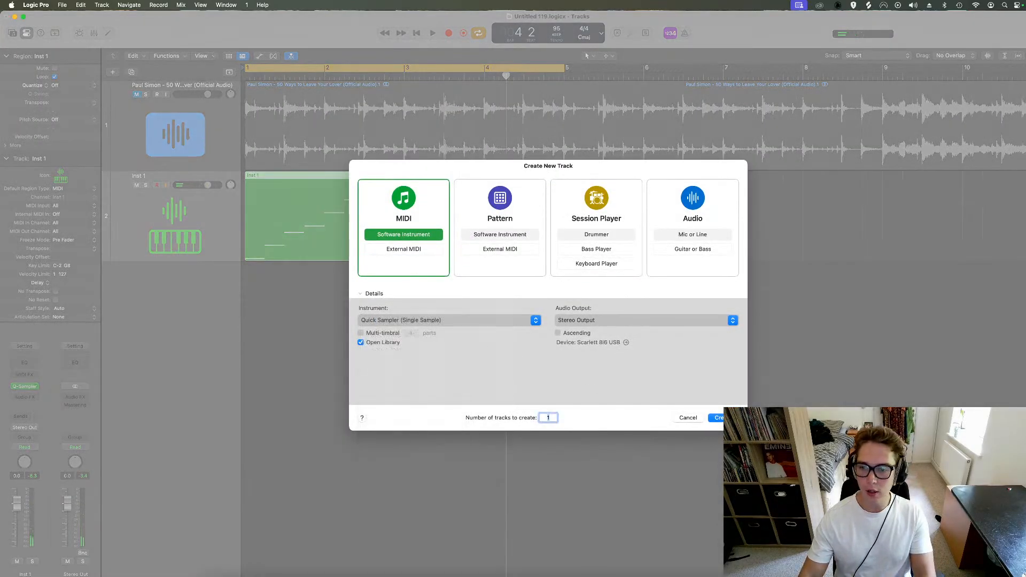
pyautogui.press('Return')
# Step: Switch to Splice and search its samples for "hip hop drums"
pyautogui.click(476, 575)
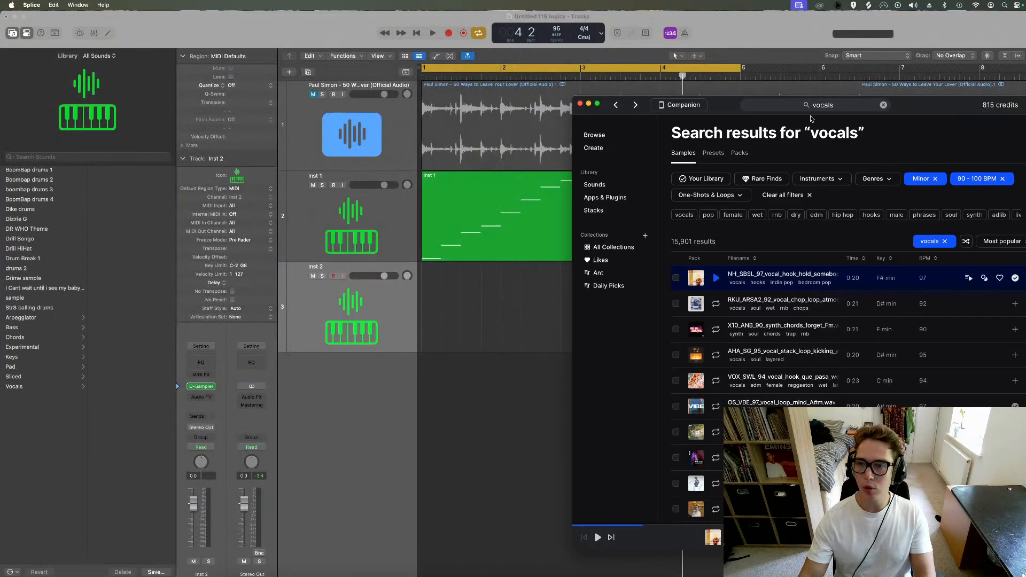
pyautogui.moveTo(780, 106); pyautogui.dragTo(752, 105)
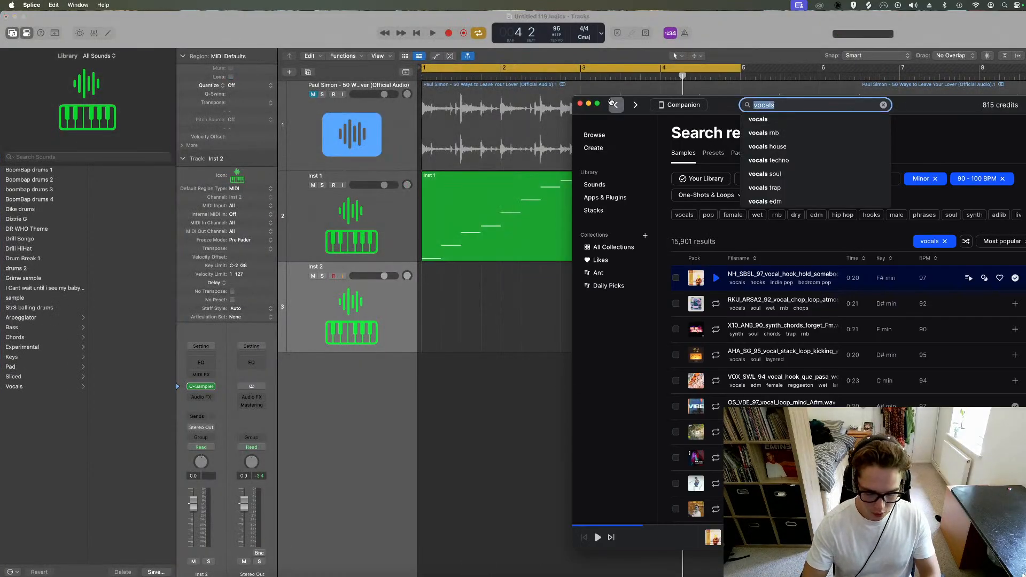
pyautogui.write('hip hop drums')
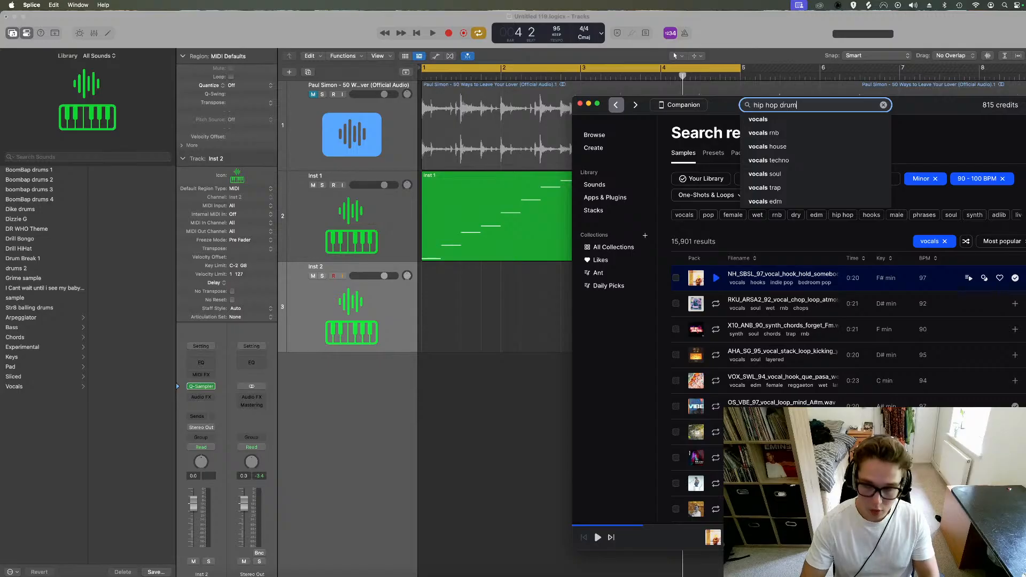
pyautogui.press('Return')
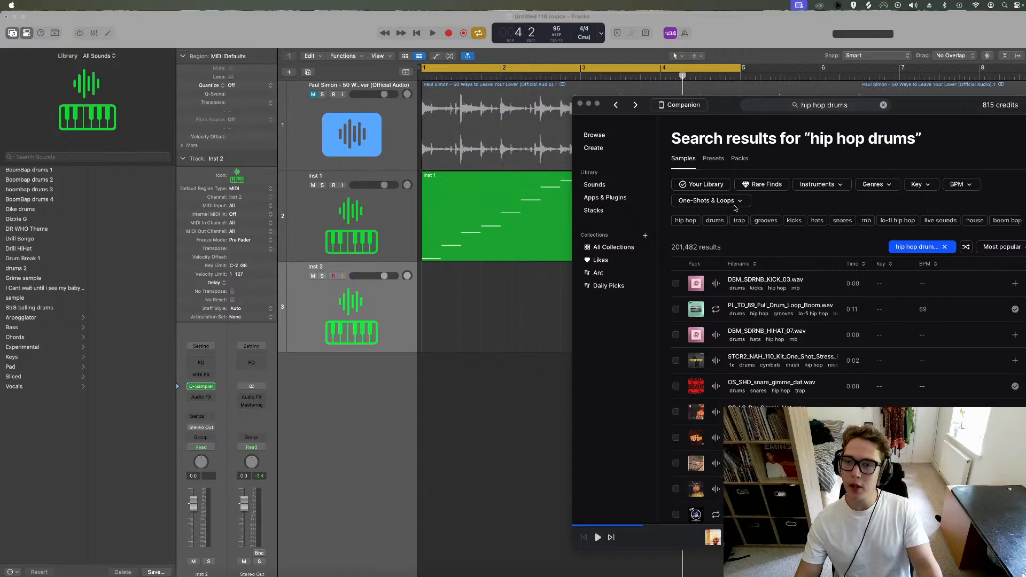
# Step: Return to Logic Pro, hide the sound library, and show the Inst 2 track's Quick Sampler beside the Splice window
pyautogui.click(448, 537)
pyautogui.press('y')
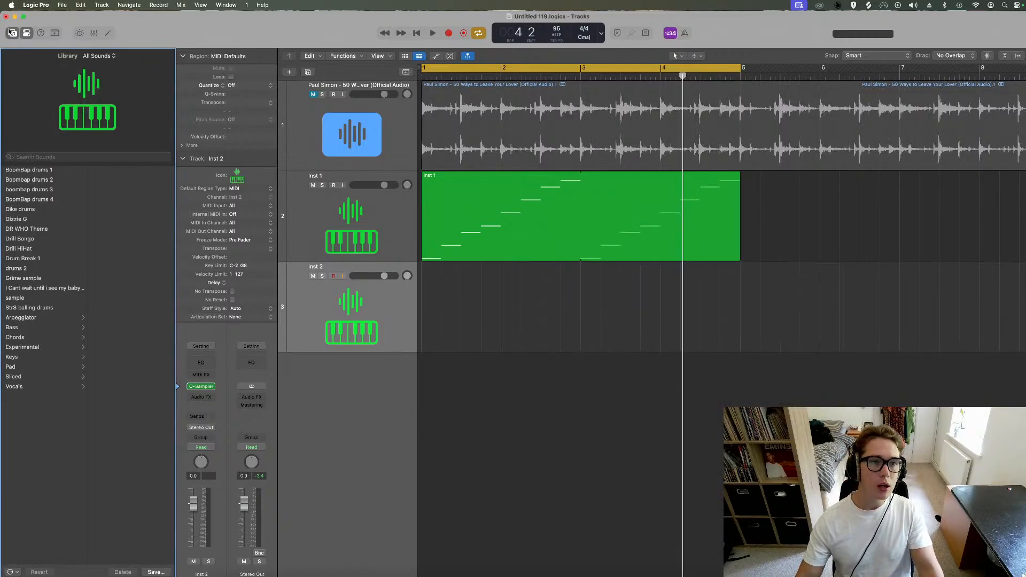
pyautogui.click(25, 387)
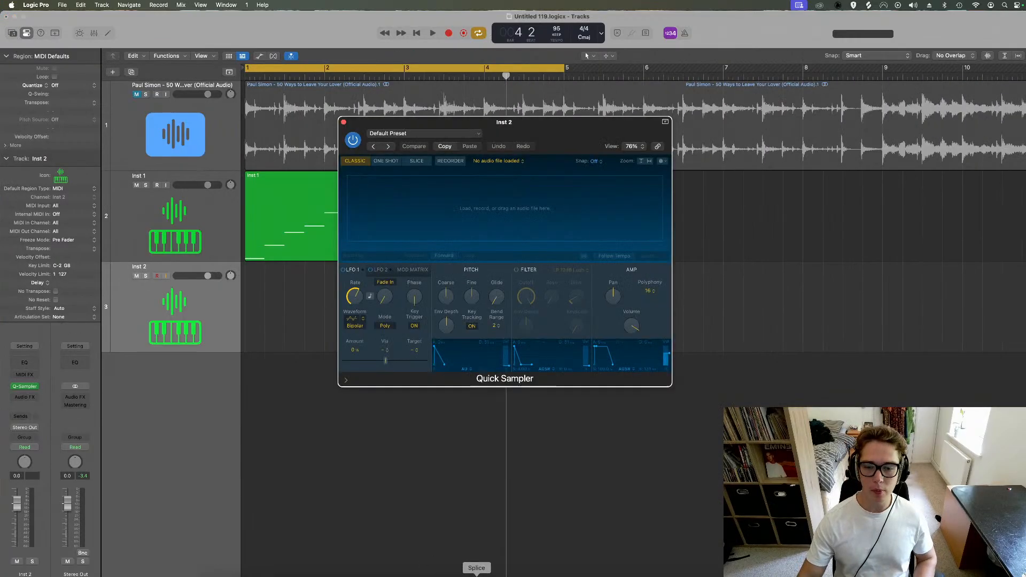
pyautogui.click(476, 574)
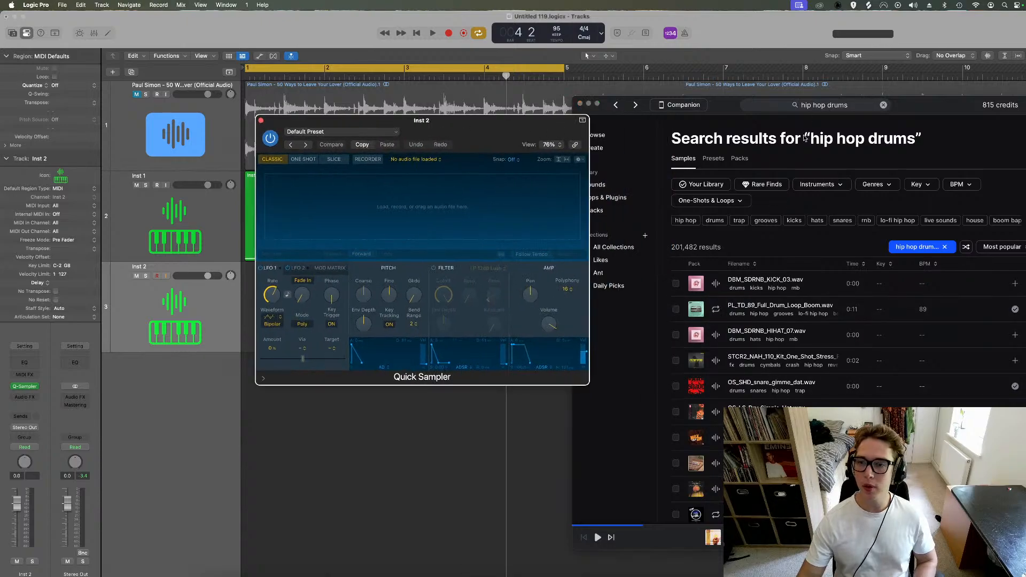
# Step: Filter the Splice search results to loops with the hip hop tag
pyautogui.click(800, 201)
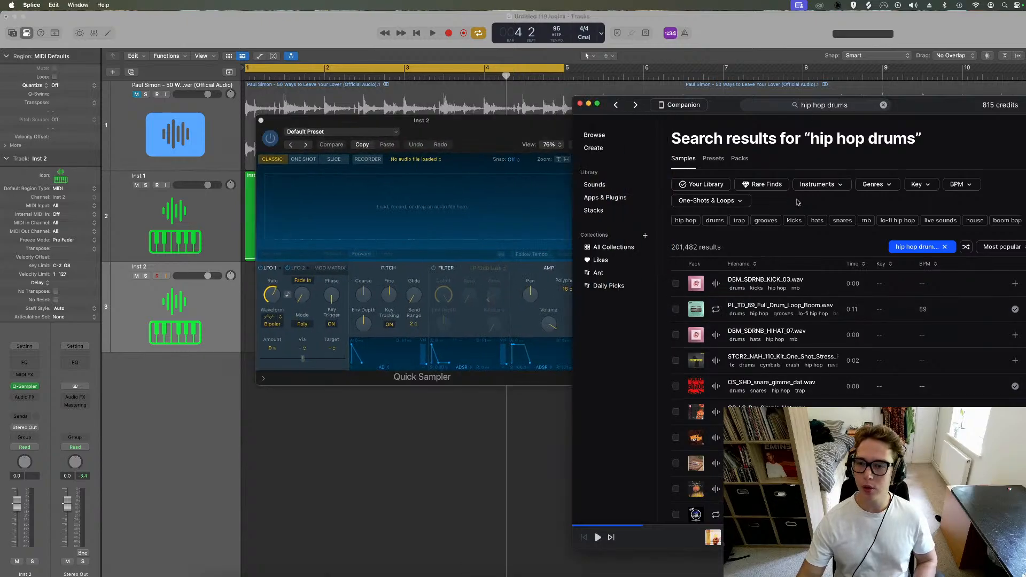
pyautogui.click(716, 283)
pyautogui.click(705, 201)
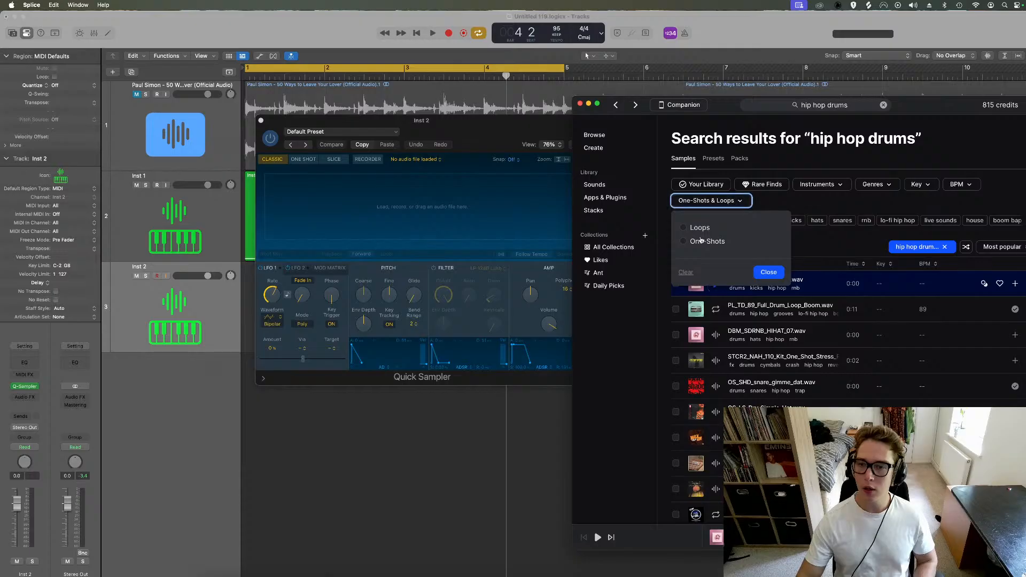
pyautogui.click(683, 229)
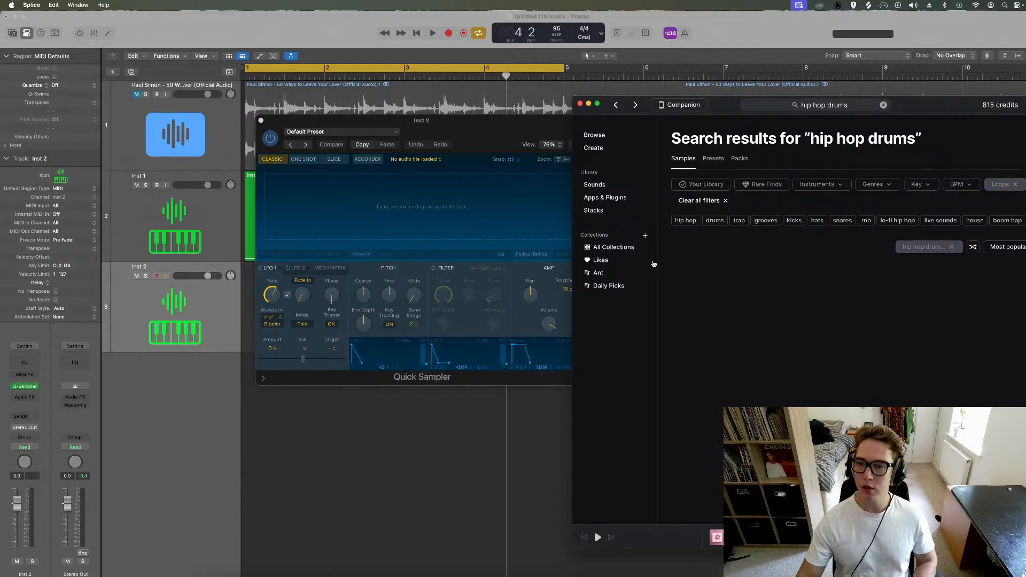
pyautogui.click(713, 220)
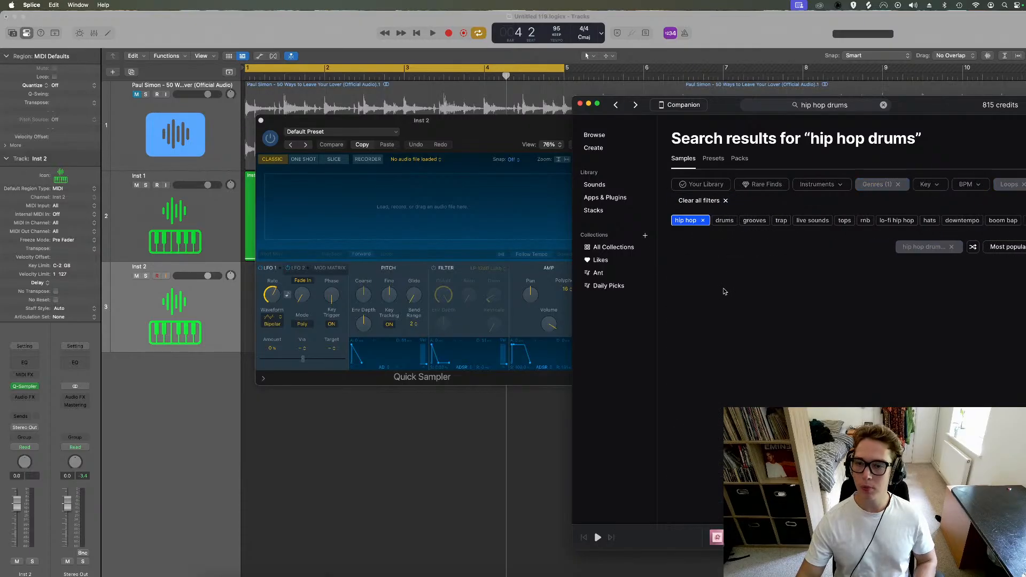
# Step: Audition the hip hop drum loops one after another down the search results, through to the 88 BPM Drum Full Loop Clarity sample
pyautogui.click(716, 283)
pyautogui.press('Down')
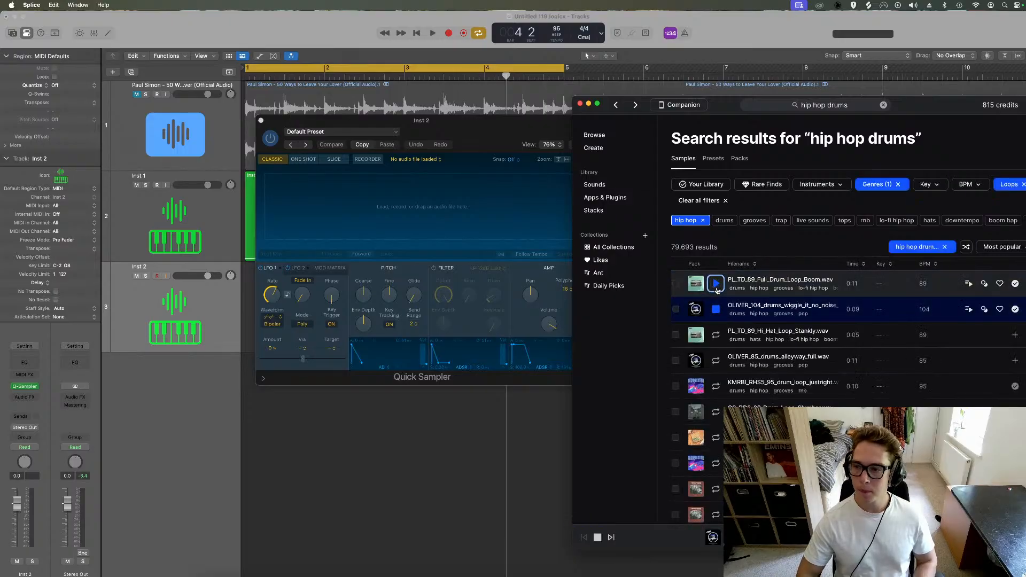
pyautogui.press('Down')
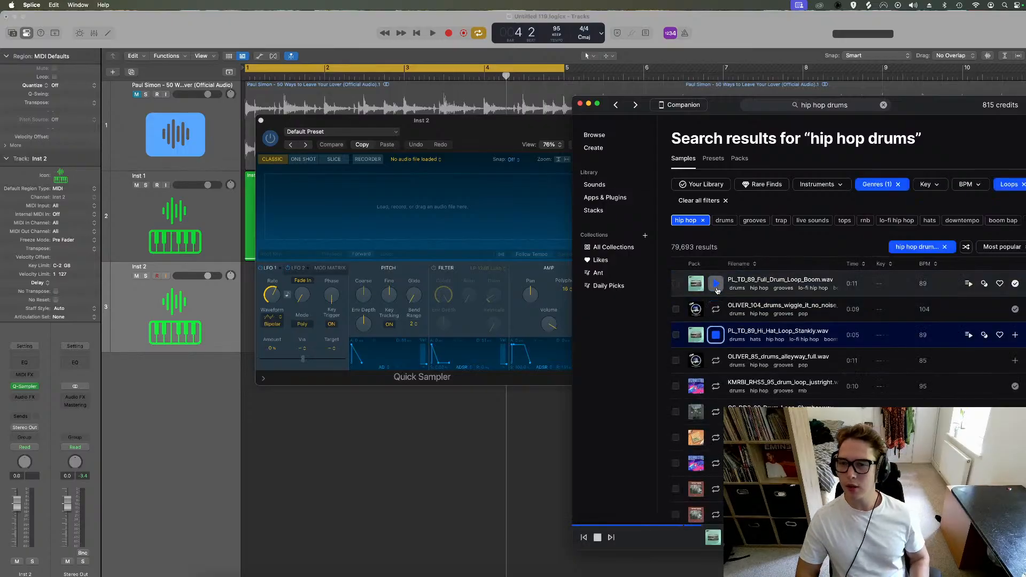
pyautogui.press('Down')
pyautogui.press('Down')
pyautogui.press('Down')
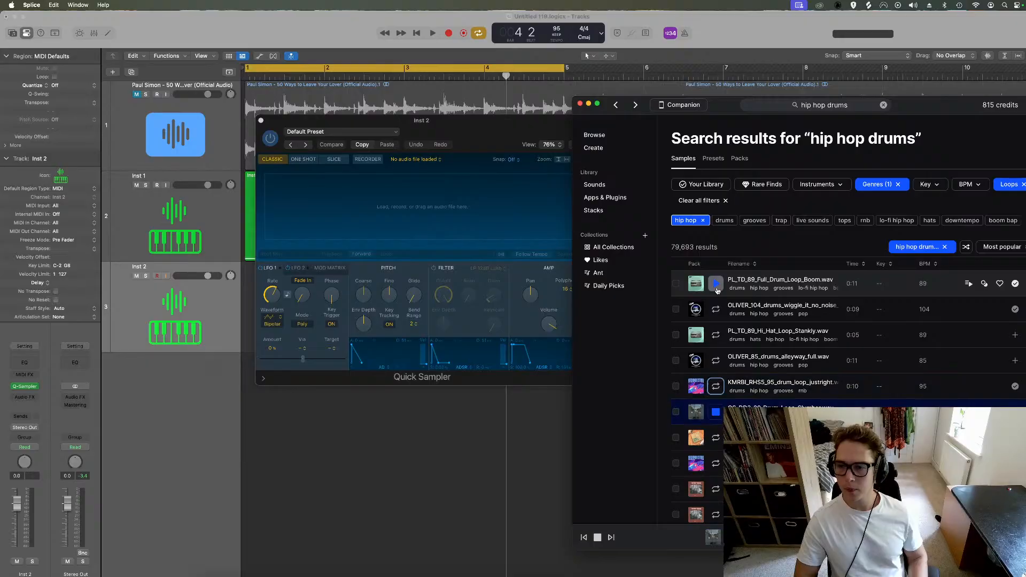
pyautogui.press('Up')
pyautogui.press('Down')
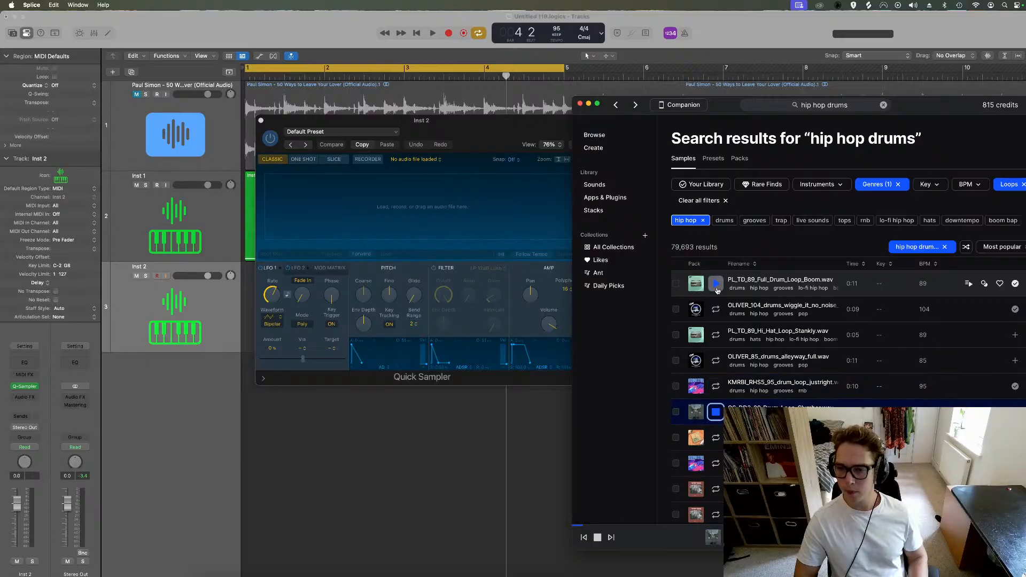
pyautogui.press('Up')
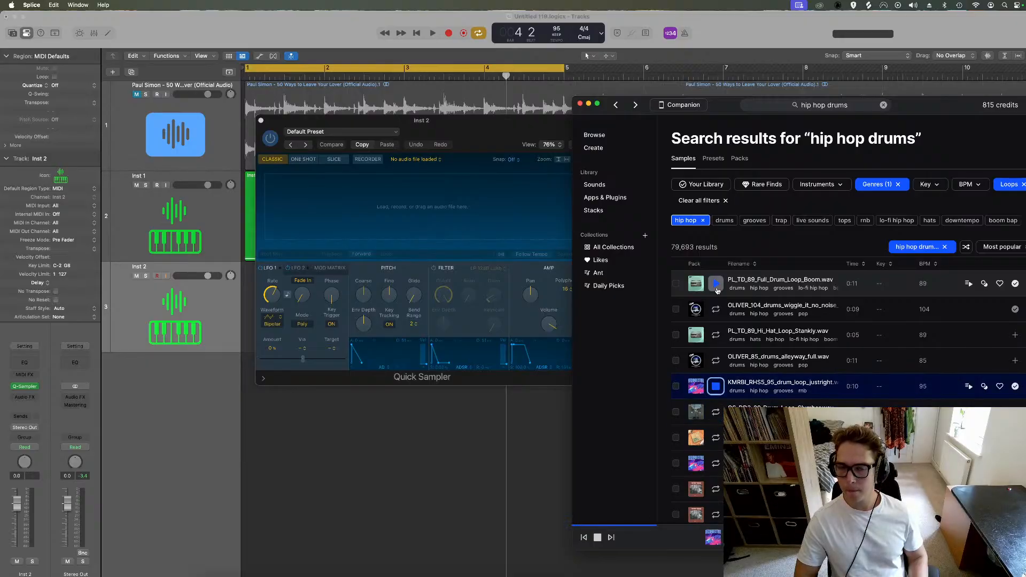
pyautogui.press('Down')
pyautogui.press('Down')
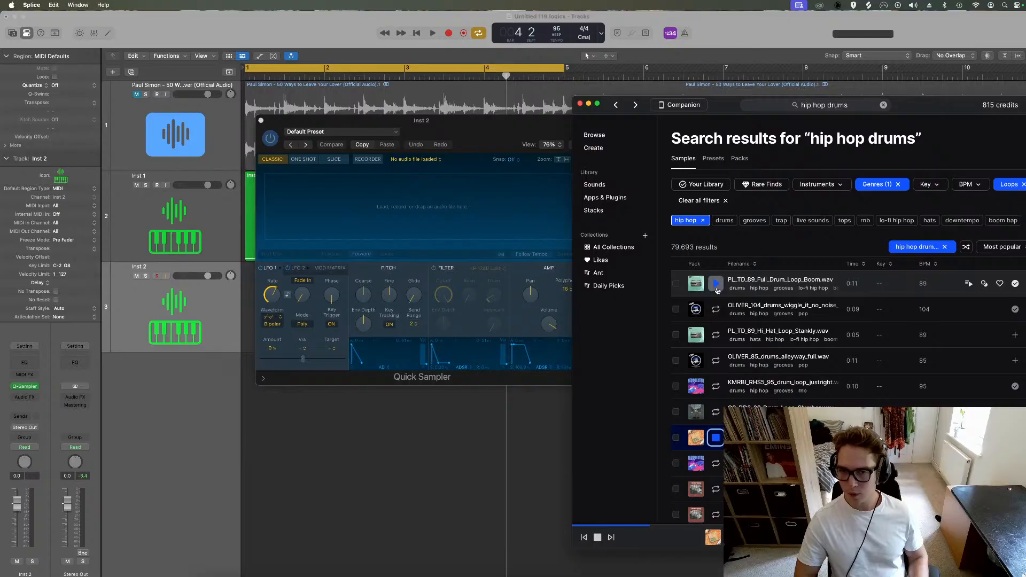
pyautogui.press('Down')
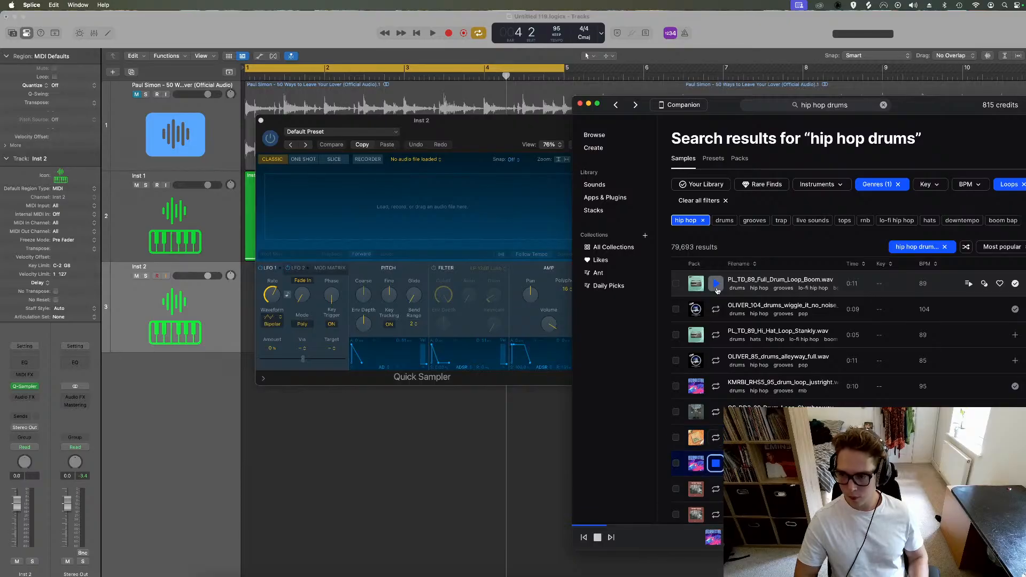
pyautogui.press('Down')
pyautogui.press('Down')
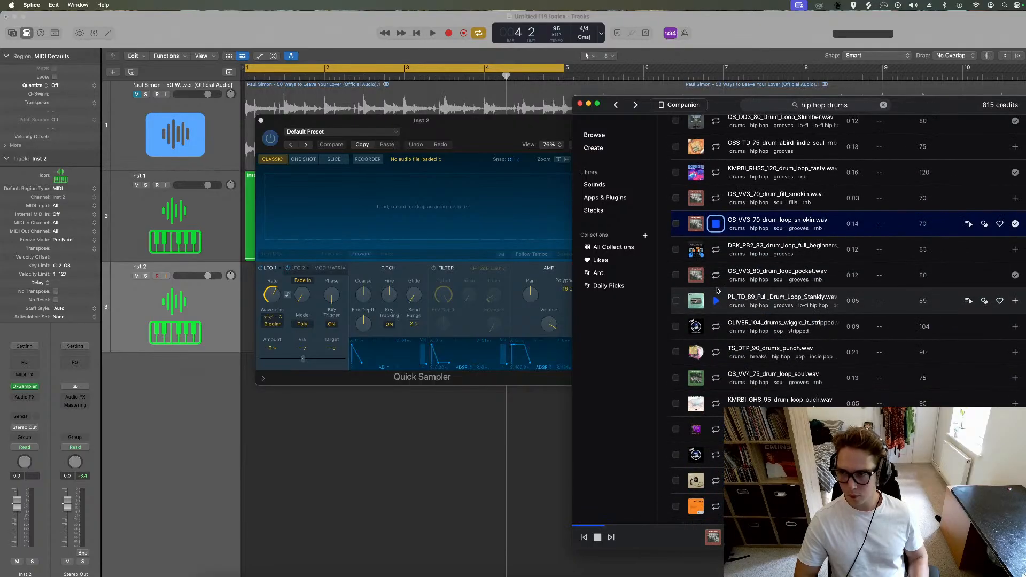
pyautogui.press('Down')
pyautogui.press('Down')
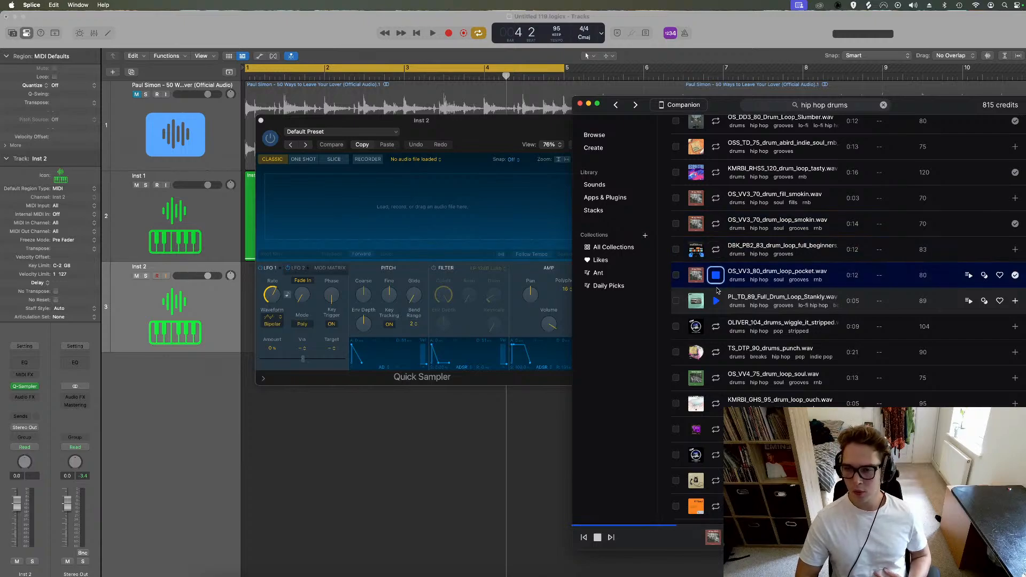
pyautogui.press('Down')
pyautogui.press('Down')
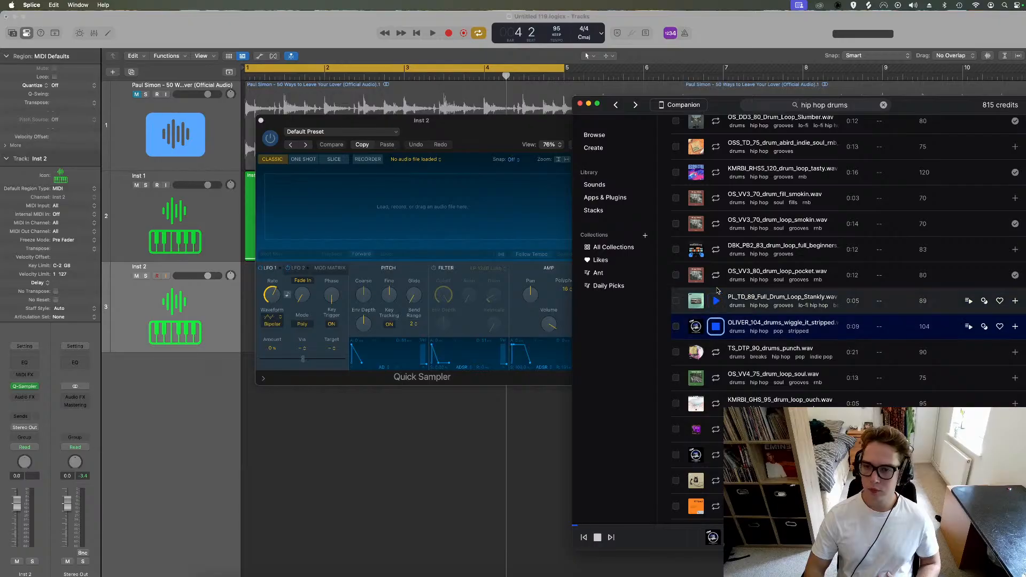
pyautogui.press('Down')
pyautogui.press('Down')
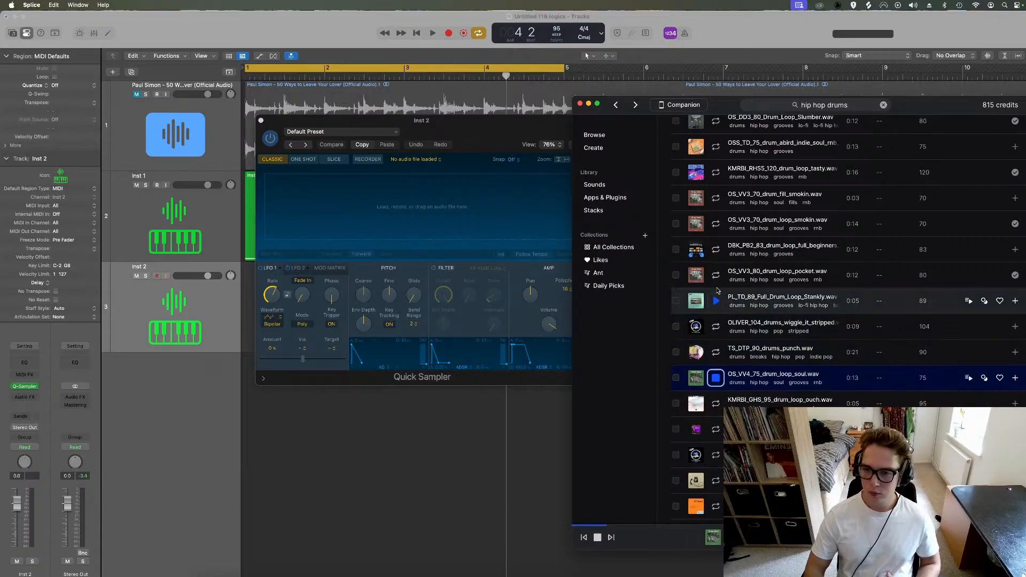
pyautogui.press('Down')
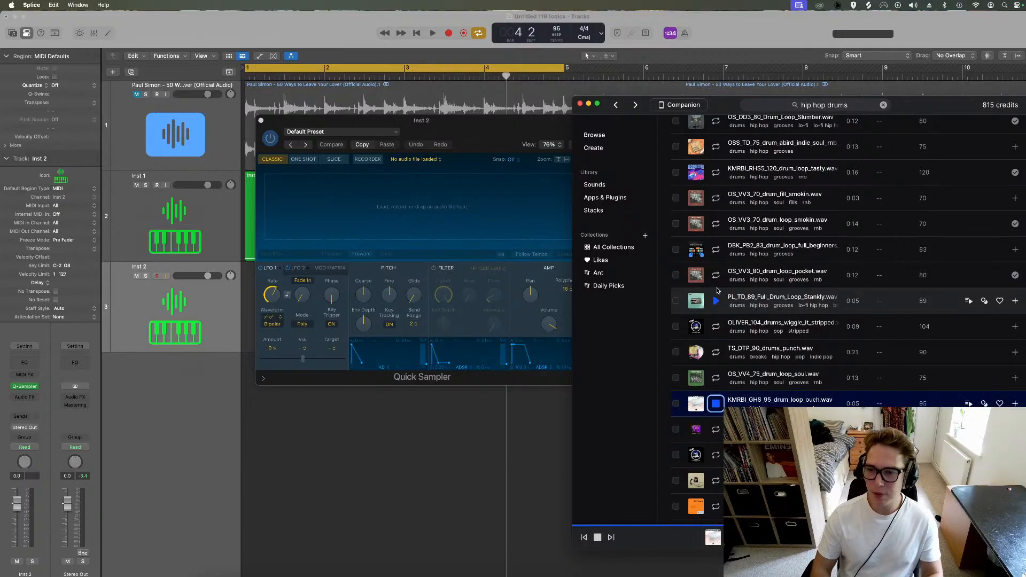
pyautogui.press('Down')
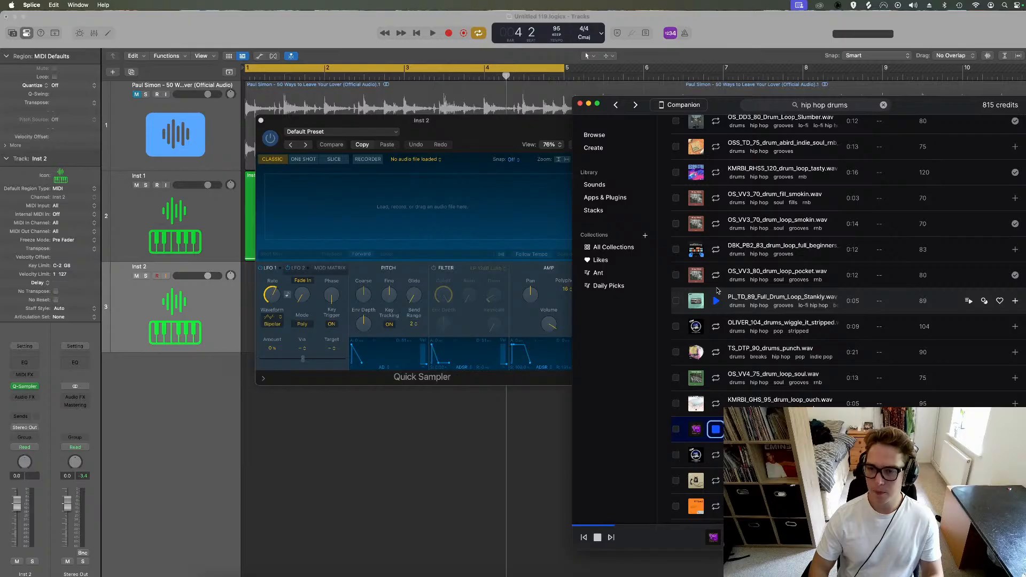
pyautogui.press('Down')
pyautogui.press('Down')
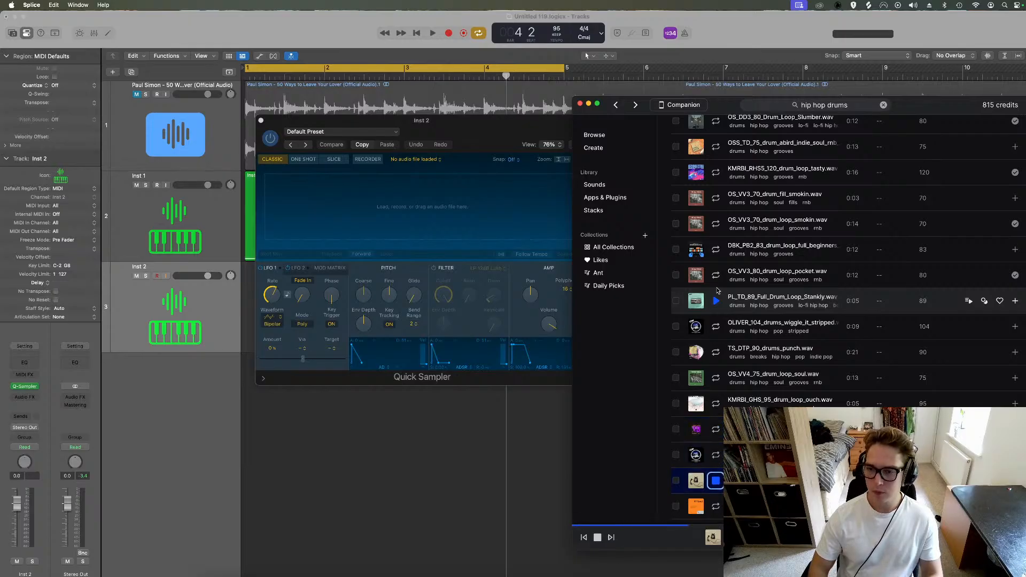
pyautogui.press('Down')
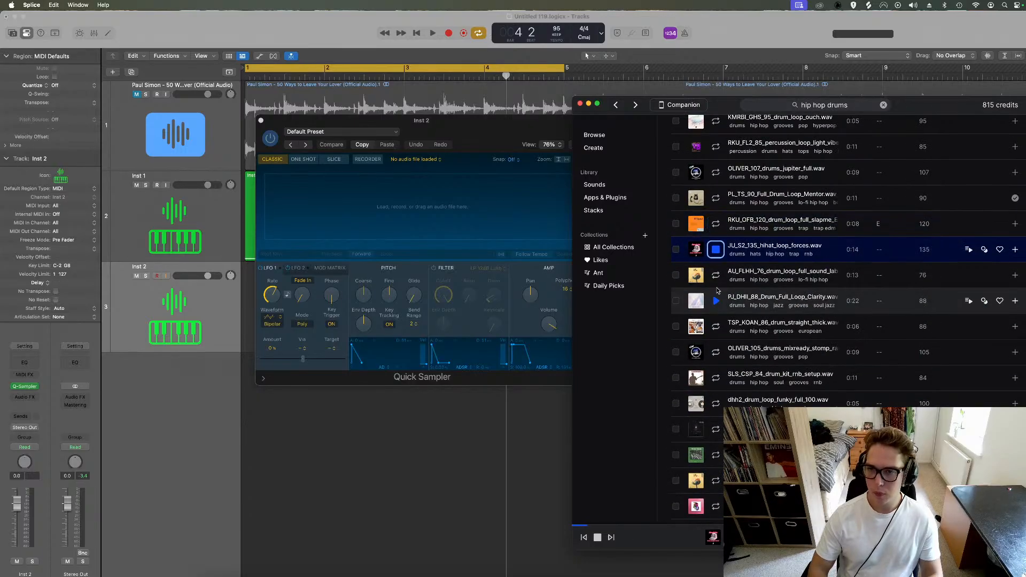
pyautogui.press('Down')
pyautogui.press('Down')
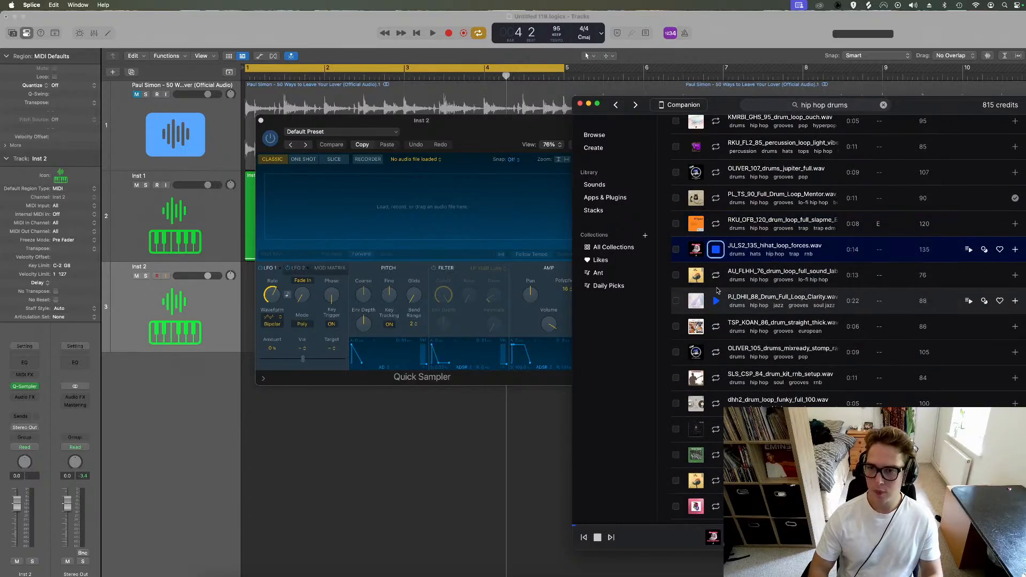
pyautogui.press('Down')
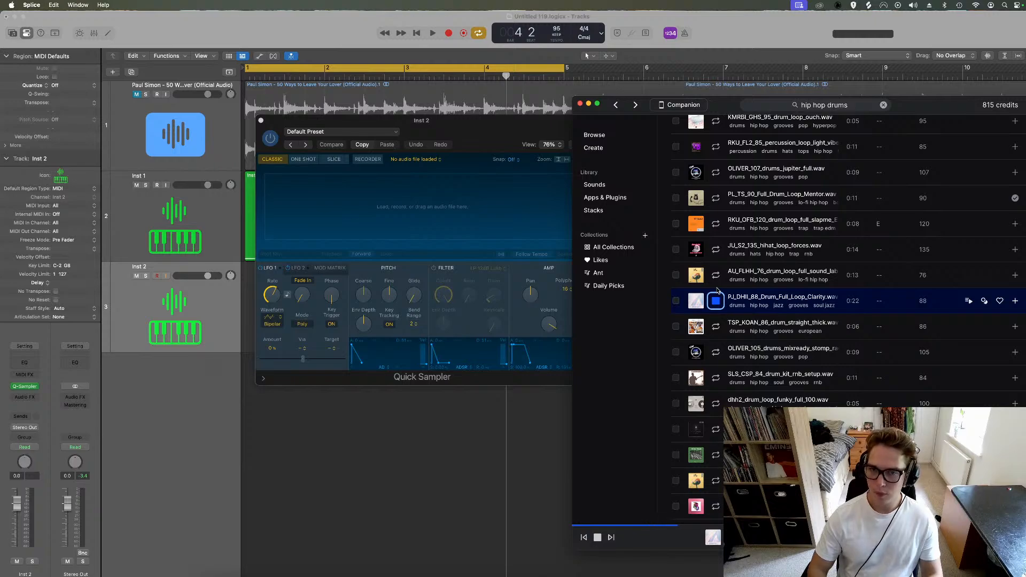
# Step: Download the 88 BPM Drum Full Loop Clarity sample and load it into the Inst 2 Quick Sampler in Slice mode
pyautogui.click(716, 301)
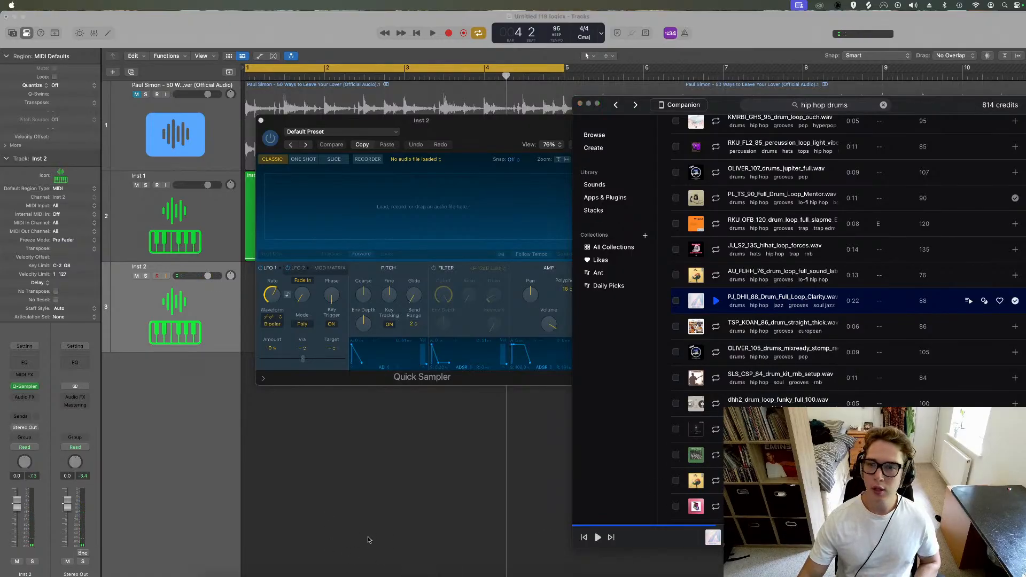
pyautogui.click(492, 568)
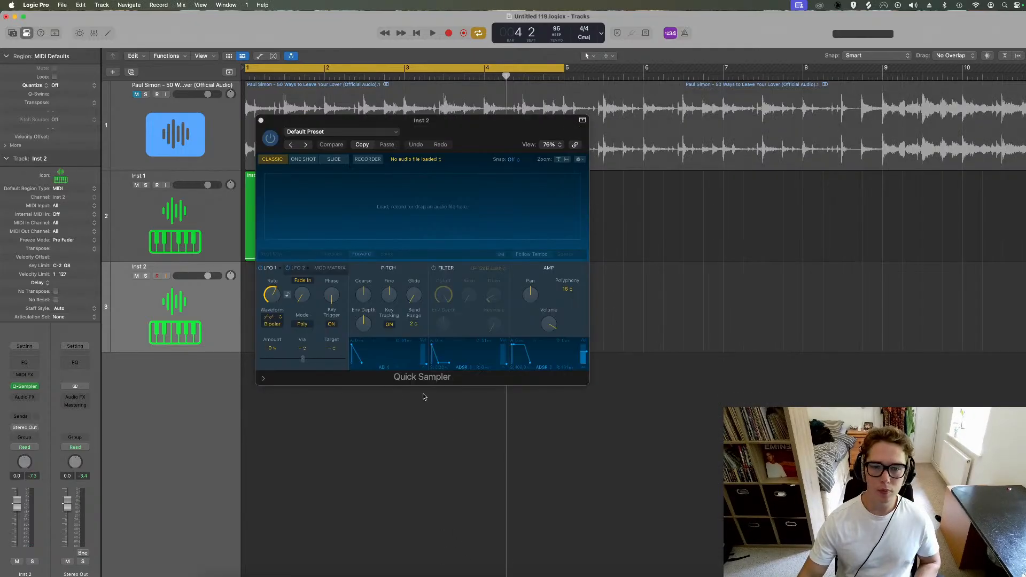
pyautogui.click(476, 573)
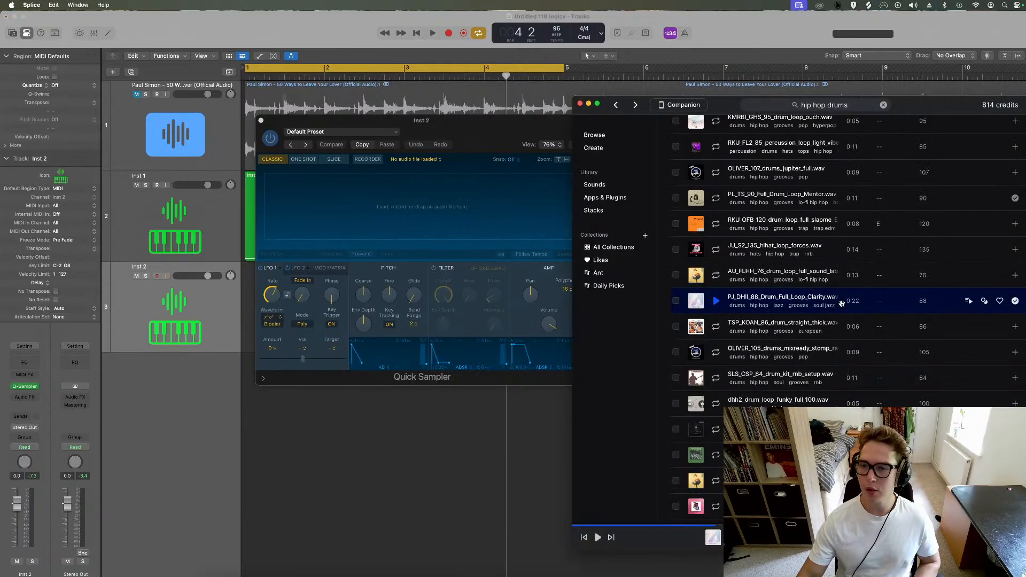
pyautogui.moveTo(839, 300); pyautogui.dragTo(535, 214)
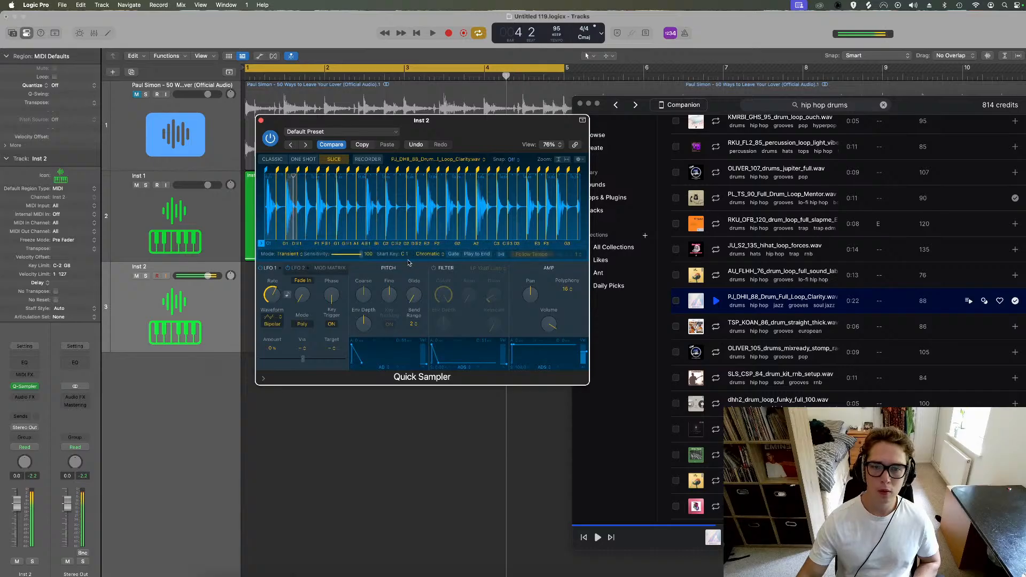
# Step: Map the Clarity loop's slices to the white keys and turn on Gate in Quick Sampler
pyautogui.click(436, 256)
pyautogui.click(428, 266)
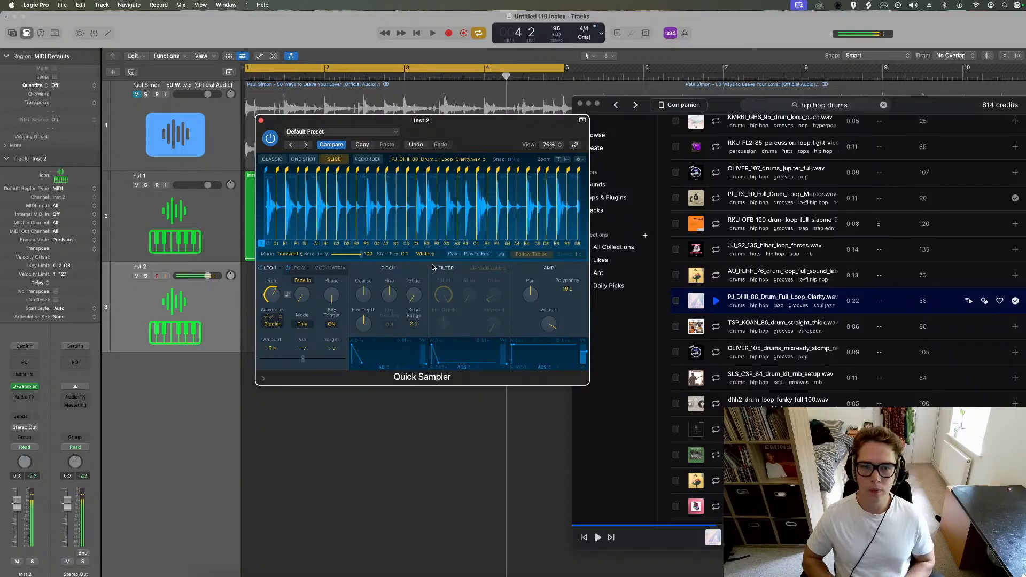
pyautogui.click(458, 254)
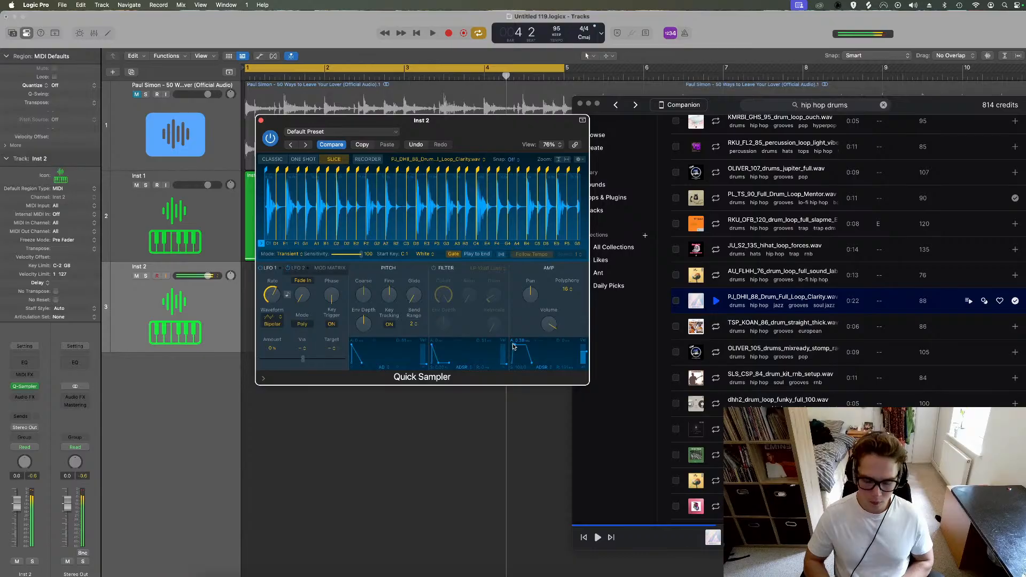
# Step: Set the project tempo to 91 BPM and play the Inst 1 chops with cycle mode turned on
pyautogui.press('space')
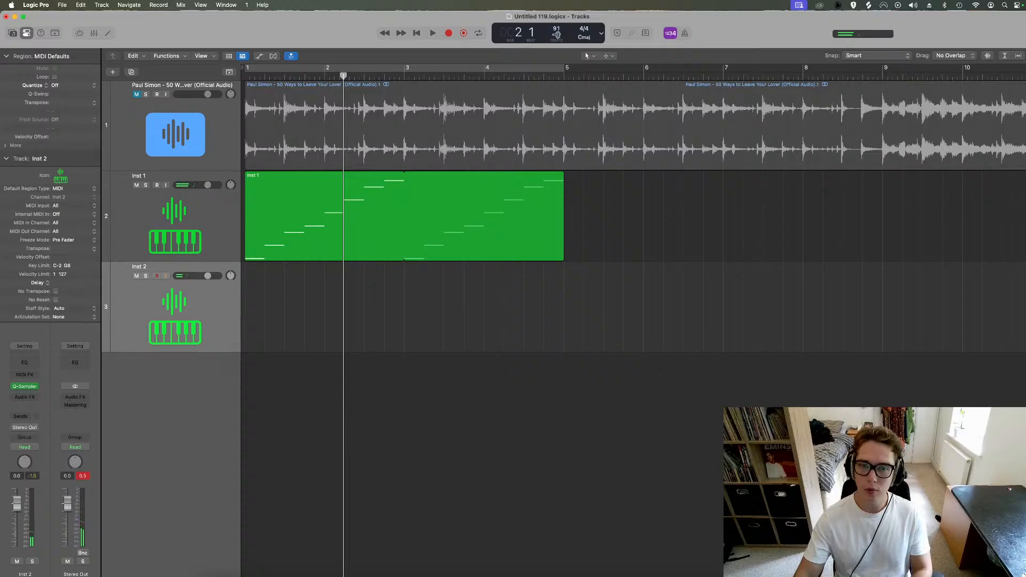
pyautogui.press('space')
pyautogui.press('c')
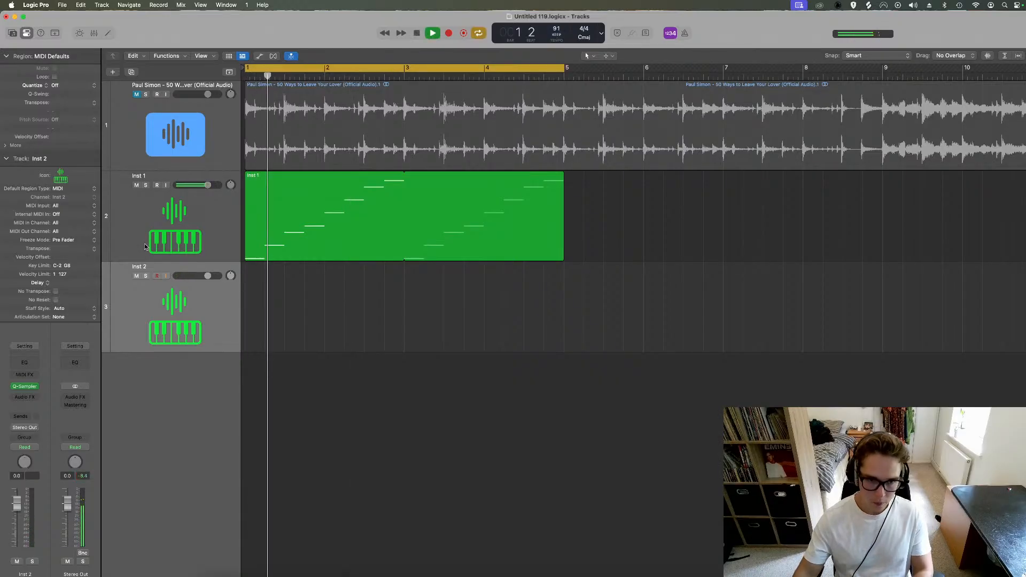
pyautogui.press('space')
# Step: Show the Inst 2 Quick Sampler, set its Coarse pitch to -3, and try the drum slices over the looping beat
pyautogui.press('v')
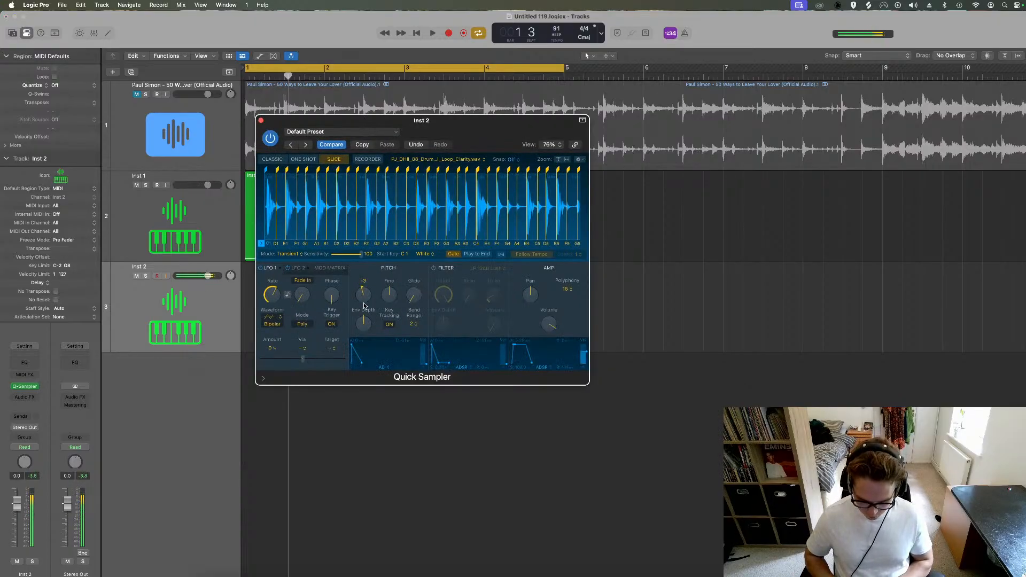
pyautogui.press('space')
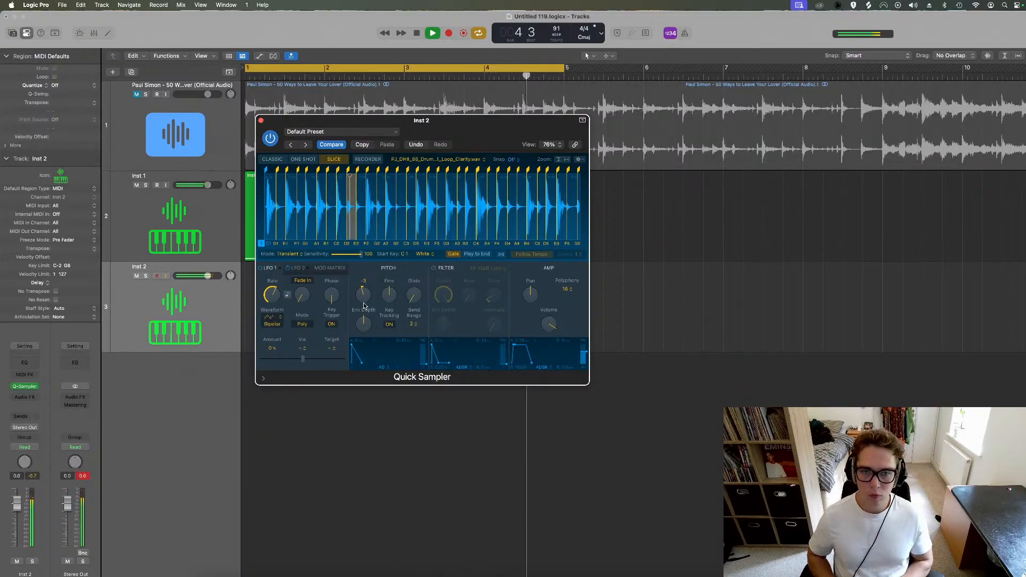
pyautogui.press('space')
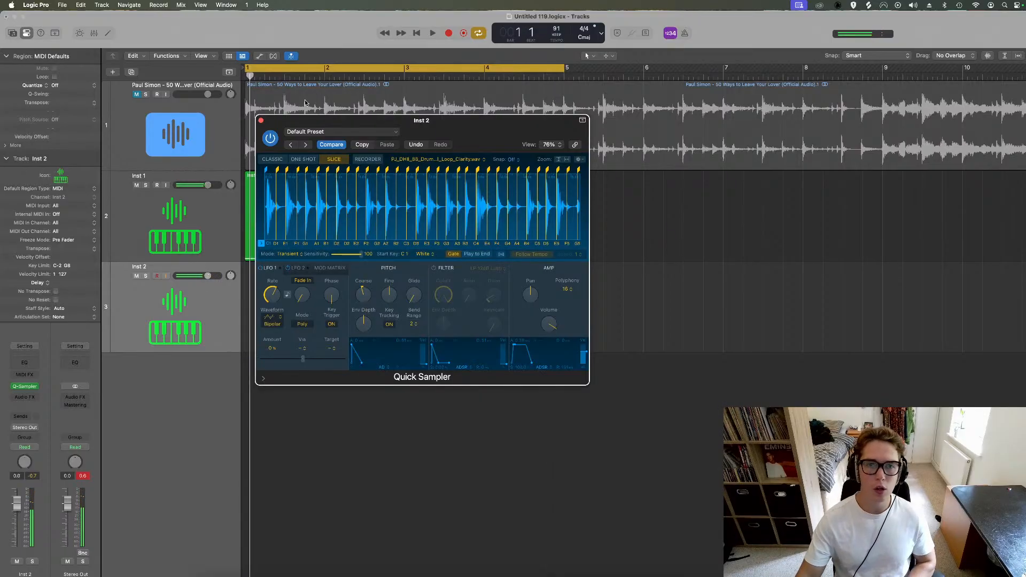
# Step: Try the BoomBap drums 1 preset over the beat, and load the Boombap drums 2 preset in Quick Sampler
pyautogui.click(307, 144)
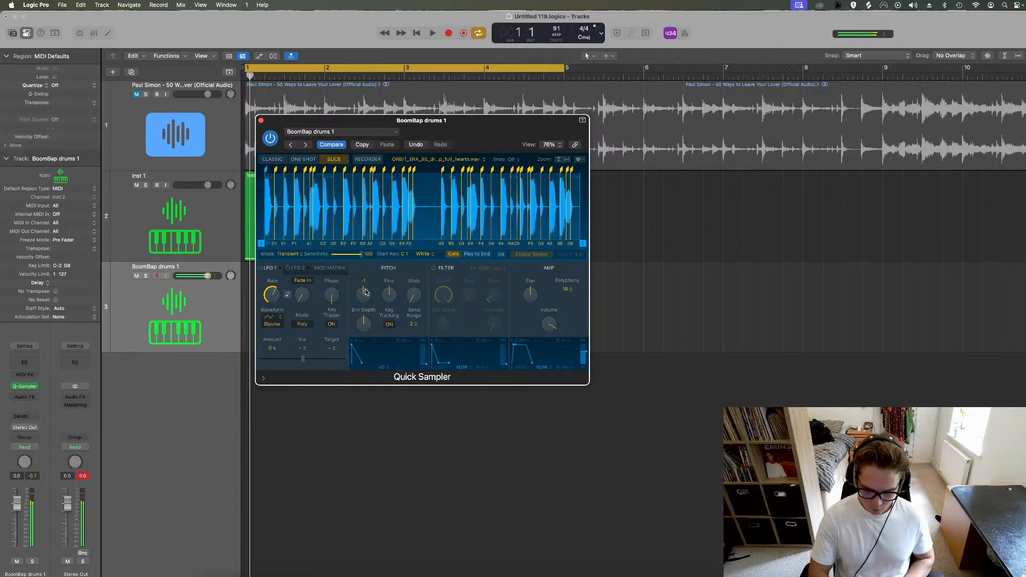
pyautogui.press('space')
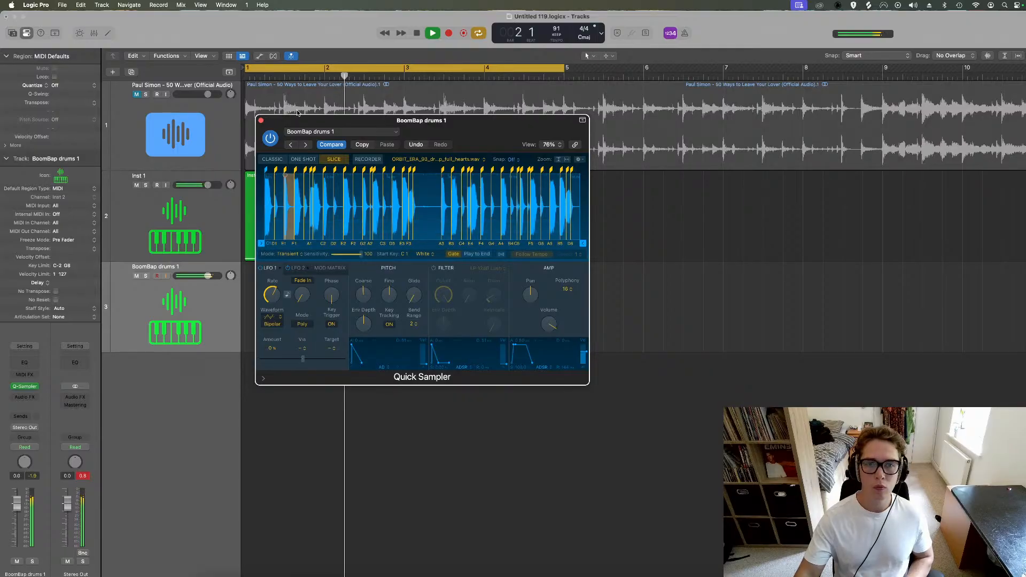
pyautogui.click(306, 145)
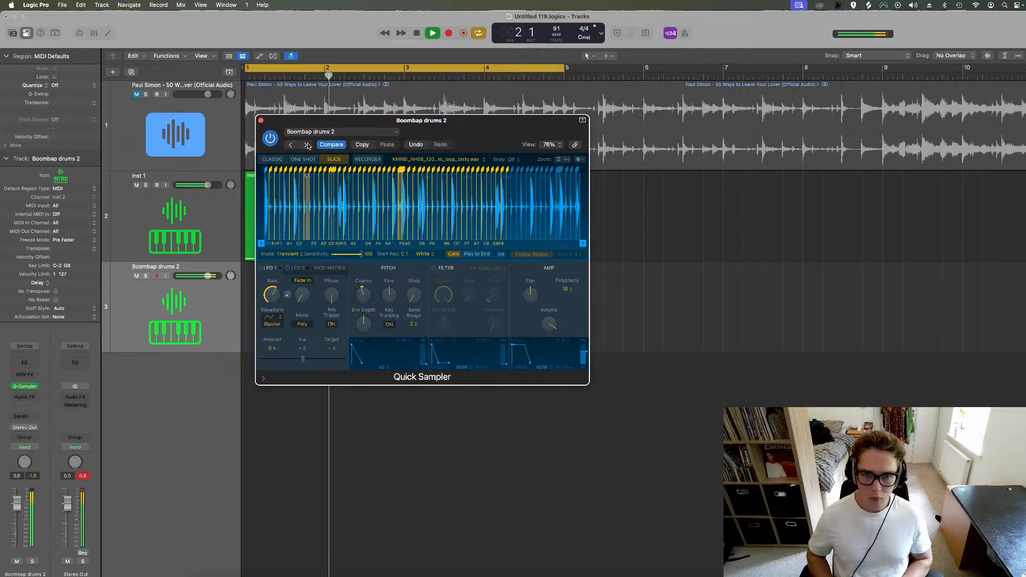
pyautogui.press('space')
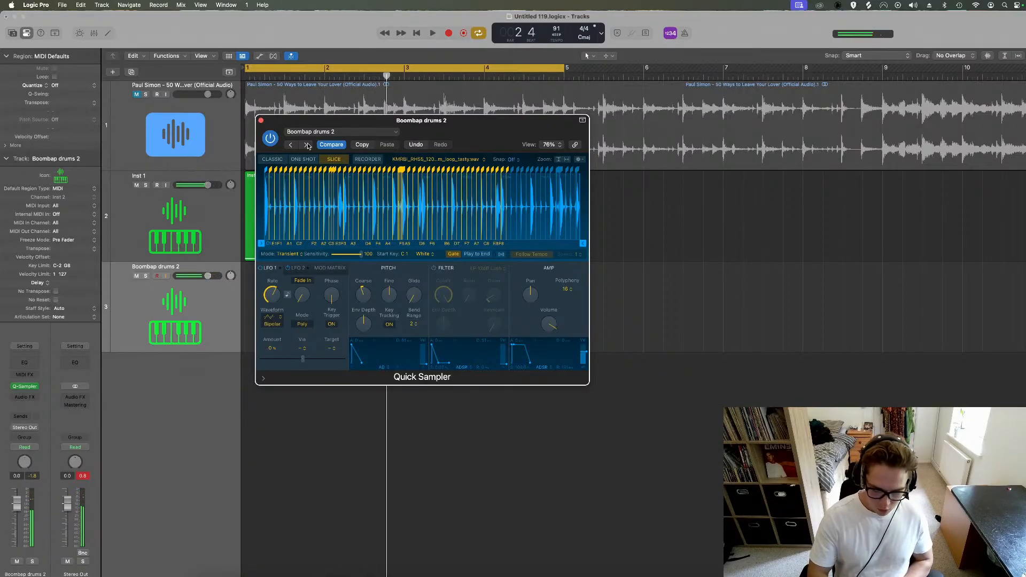
# Step: Record a four-bar drum pattern on the Boombap drums 2 track and close Quick Sampler
pyautogui.press('r')
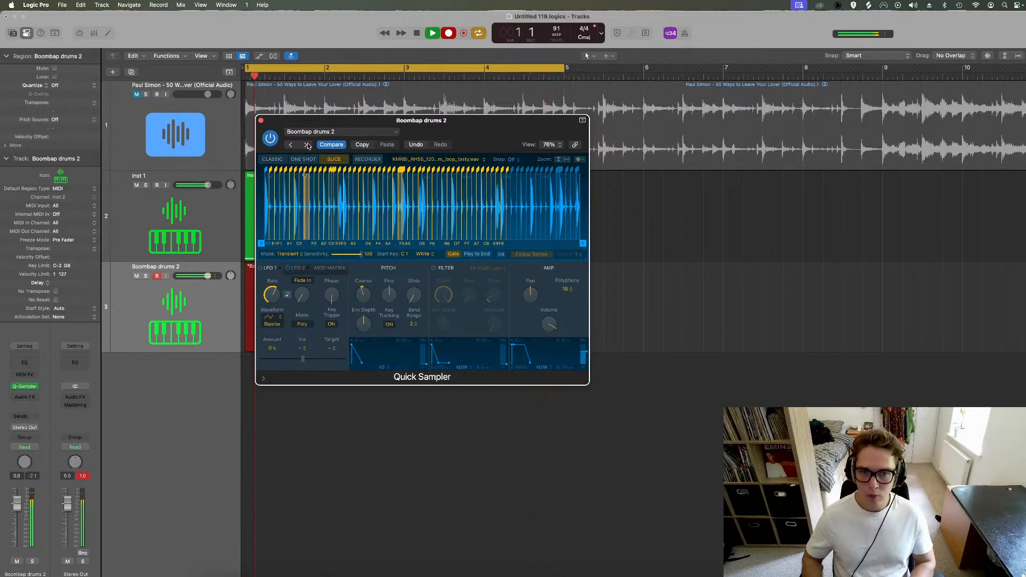
pyautogui.press('space')
pyautogui.click(262, 119)
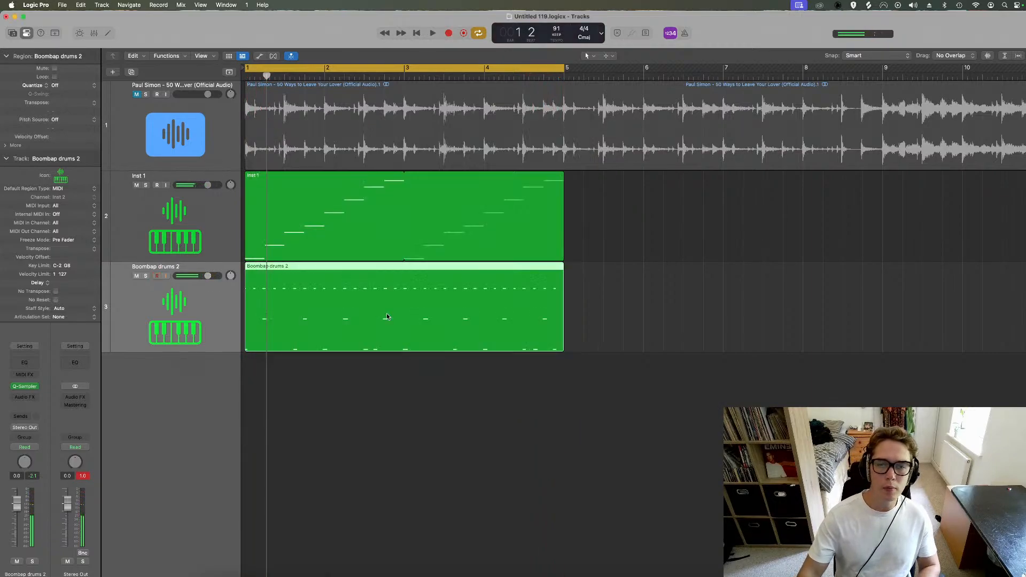
# Step: Open the Boombap drums 2 region in the Piano Roll, select all its notes, and quantize them to 1/16 Note
pyautogui.doubleClick(391, 309)
pyautogui.moveTo(1025, 383); pyautogui.dragTo(241, 572)
pyautogui.press('q')
pyautogui.scroll(2, 263, 474)
pyautogui.scroll(3, 263, 474)
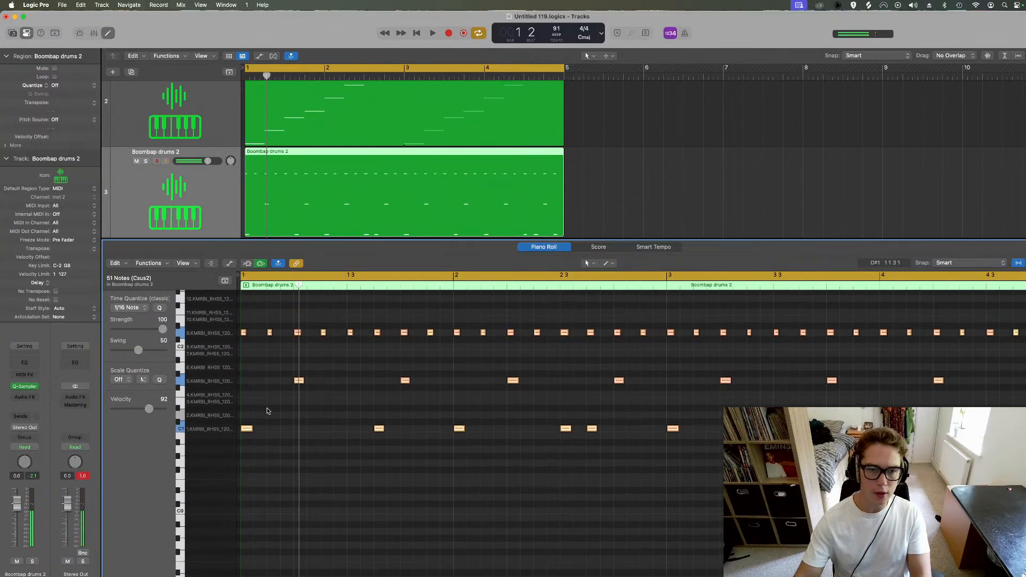
# Step: Apply the Fixed Note Length transform with length 0 0 1 0 to all the drum notes, and close the Transform window and editor
pyautogui.click(148, 263)
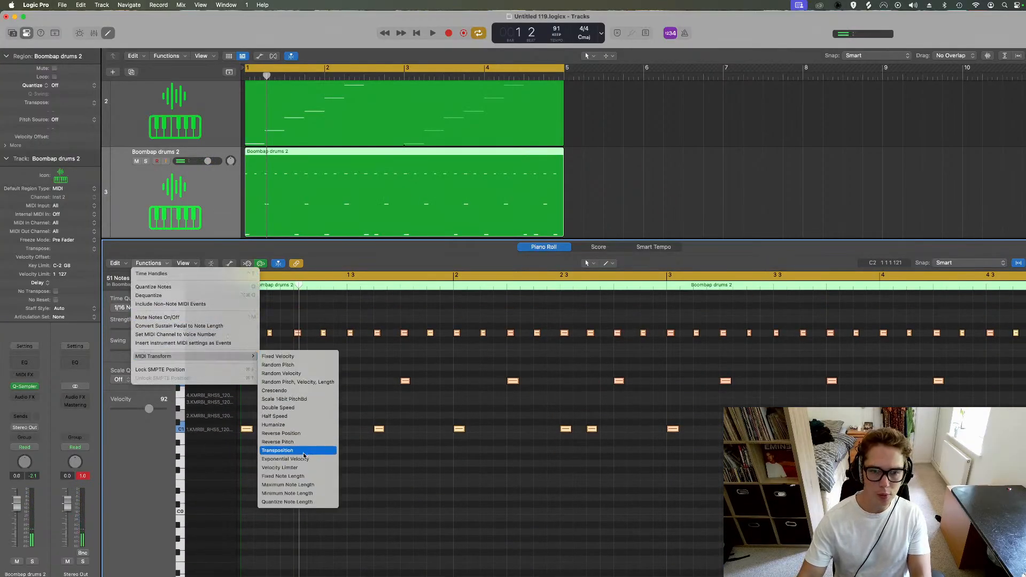
pyautogui.click(283, 476)
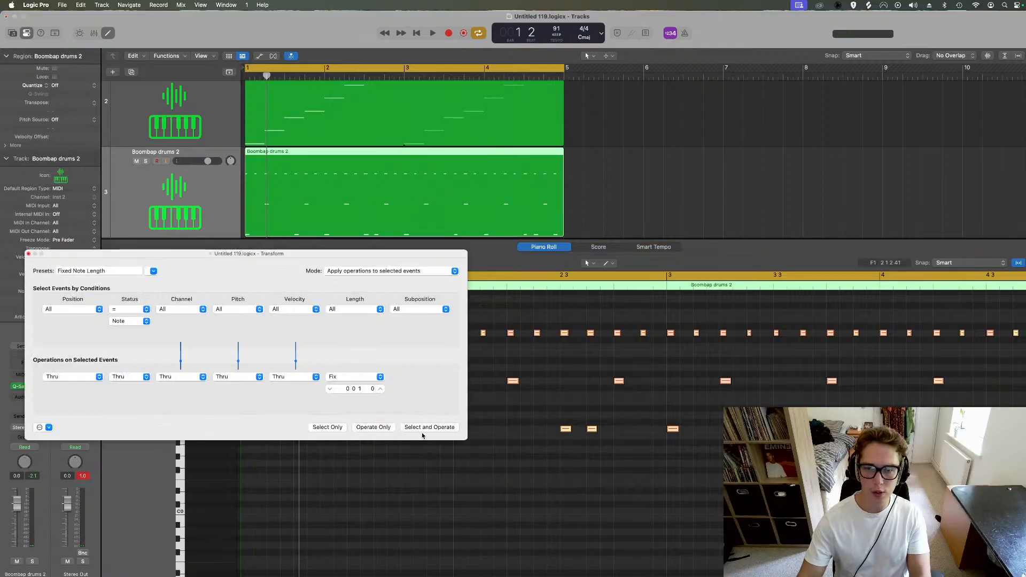
pyautogui.click(436, 427)
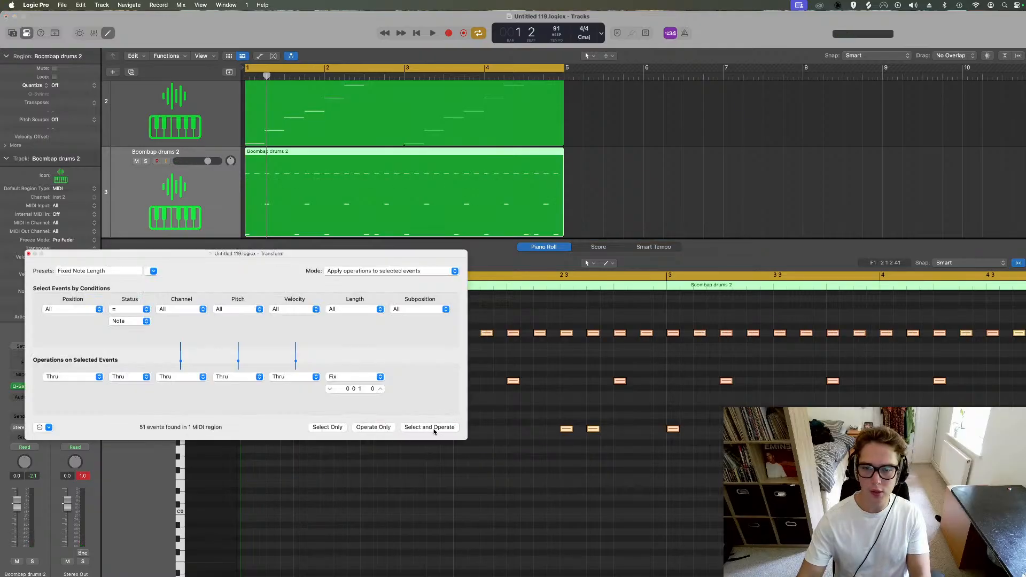
pyautogui.click(29, 255)
pyautogui.click(110, 34)
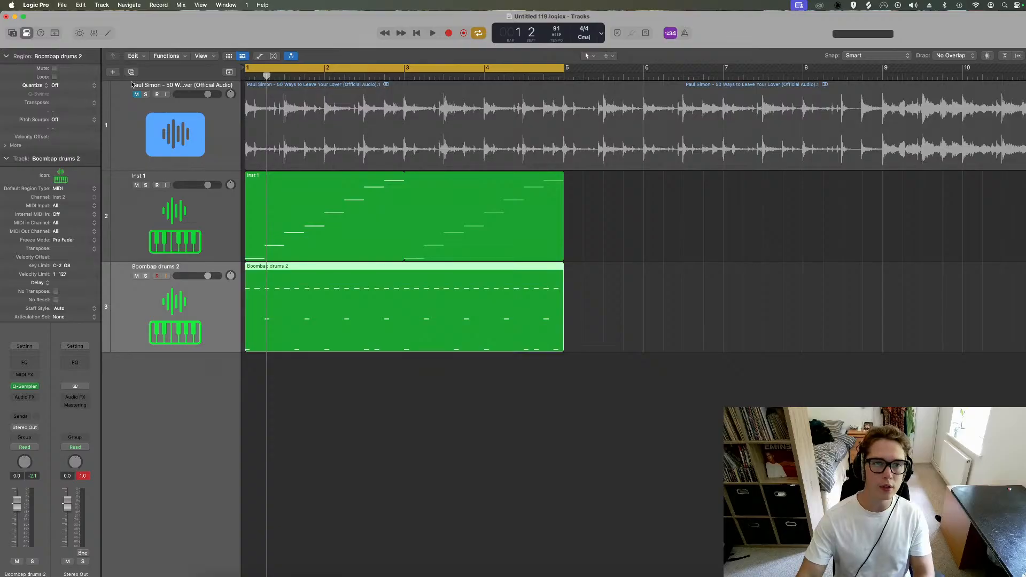
# Step: Duplicate the Boombap drums 2 track twice and copy its drum region onto both new tracks
pyautogui.press('super+d')
pyautogui.press('super+d')
pyautogui.moveTo(322, 324); pyautogui.dragTo(321, 378)
pyautogui.moveTo(321, 382); pyautogui.dragTo(725, 540)
# Step: Delete the kick and snare notes from the drum region on track 5 so it holds only hi-hats
pyautogui.doubleClick(317, 478)
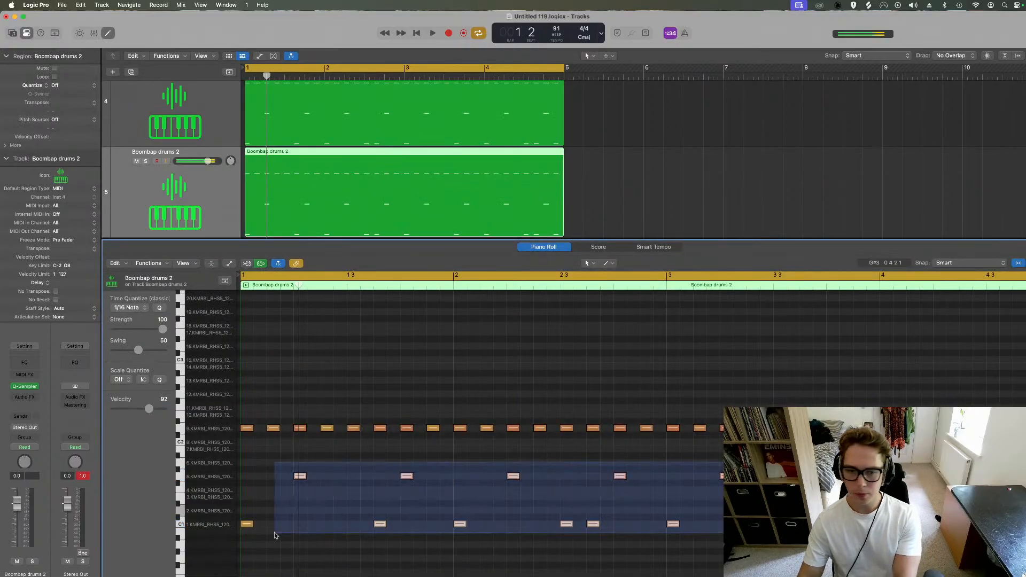
pyautogui.press('Delete')
pyautogui.press('Up')
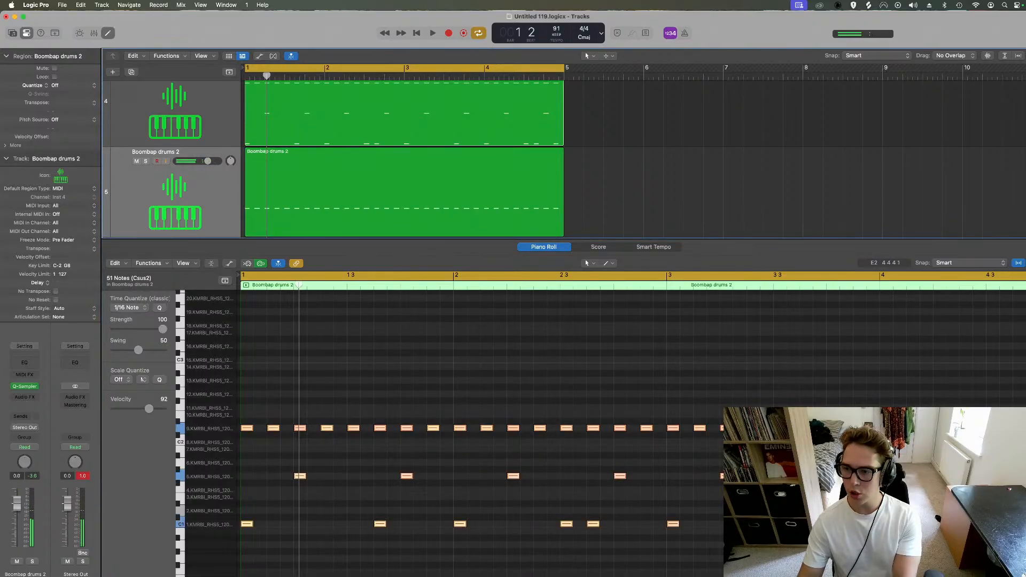
# Step: Delete the hi-hat and kick notes from the region on track 4, leaving only the snare, and close the editor
pyautogui.moveTo(725, 412); pyautogui.dragTo(235, 435)
pyautogui.press('Delete')
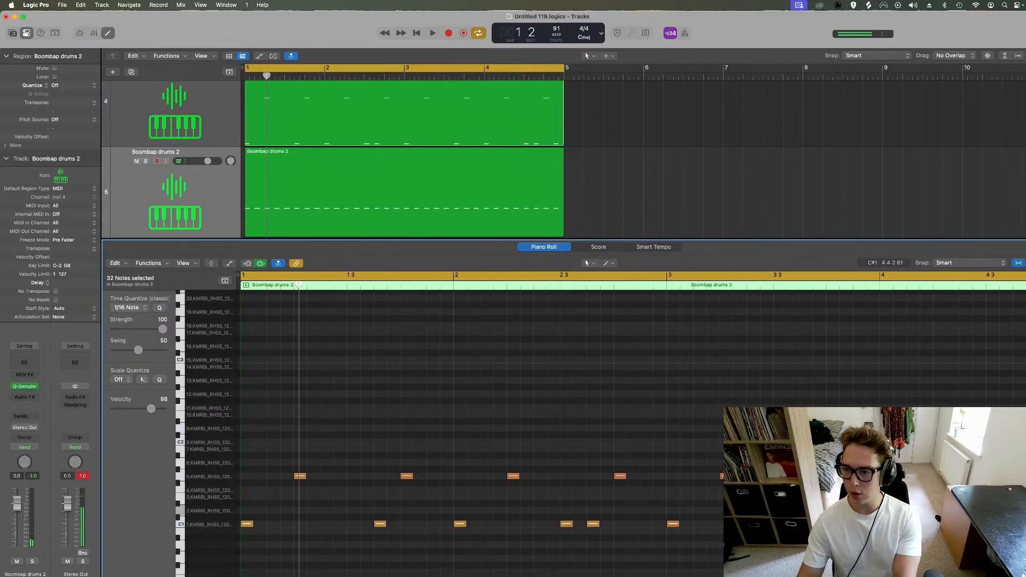
pyautogui.moveTo(723, 543); pyautogui.dragTo(237, 512)
pyautogui.press('Delete')
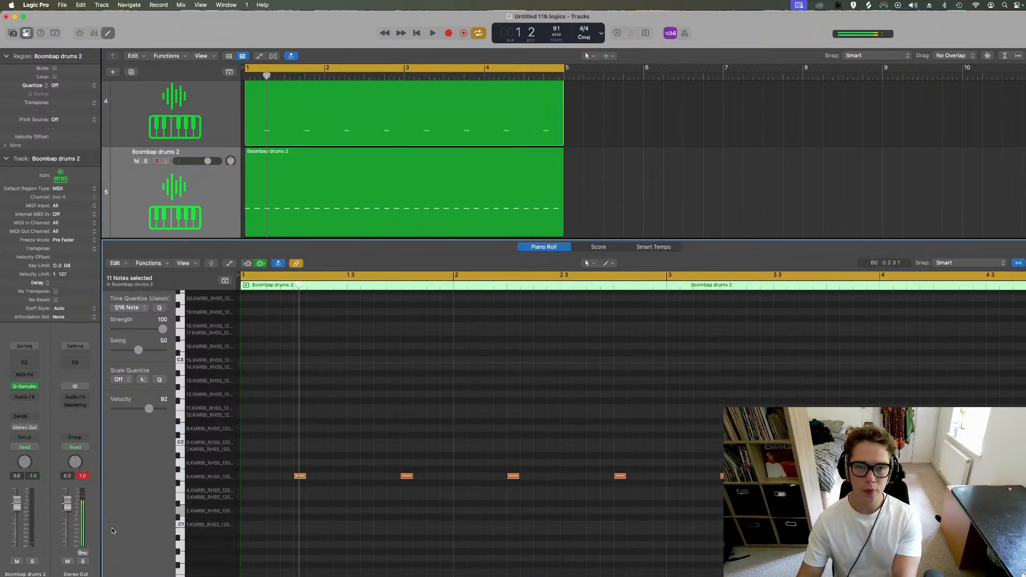
pyautogui.click(108, 33)
# Step: Delete the hi-hat and snare notes from the region on track 3, leaving only the kick, and close the editor
pyautogui.doubleClick(326, 294)
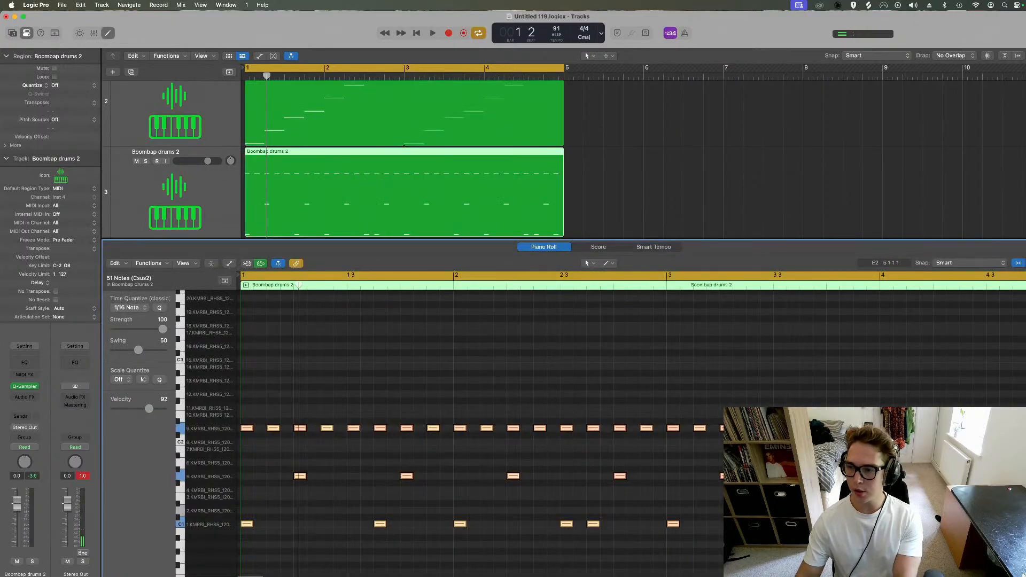
pyautogui.moveTo(725, 414); pyautogui.dragTo(238, 484)
pyautogui.press('Delete')
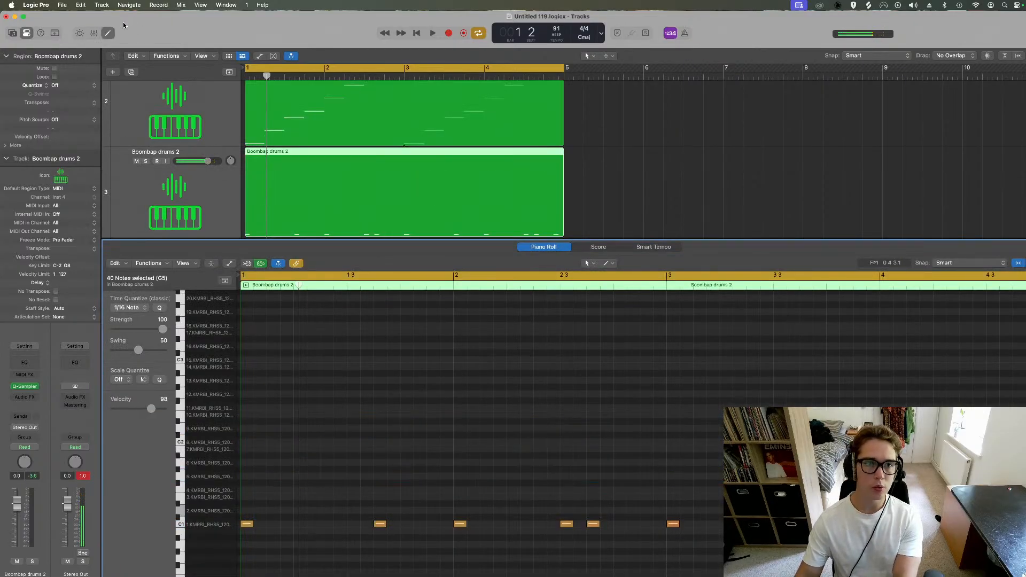
pyautogui.click(107, 35)
# Step: Solo the three drum tracks and rename them Kick, Snare and HiHat
pyautogui.moveTo(146, 277); pyautogui.dragTo(153, 491)
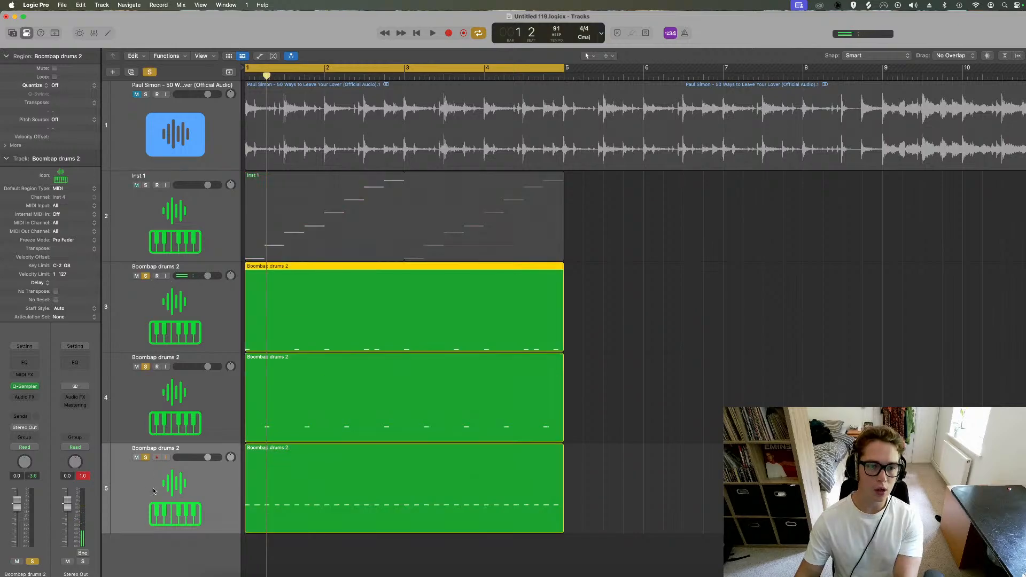
pyautogui.doubleClick(157, 266)
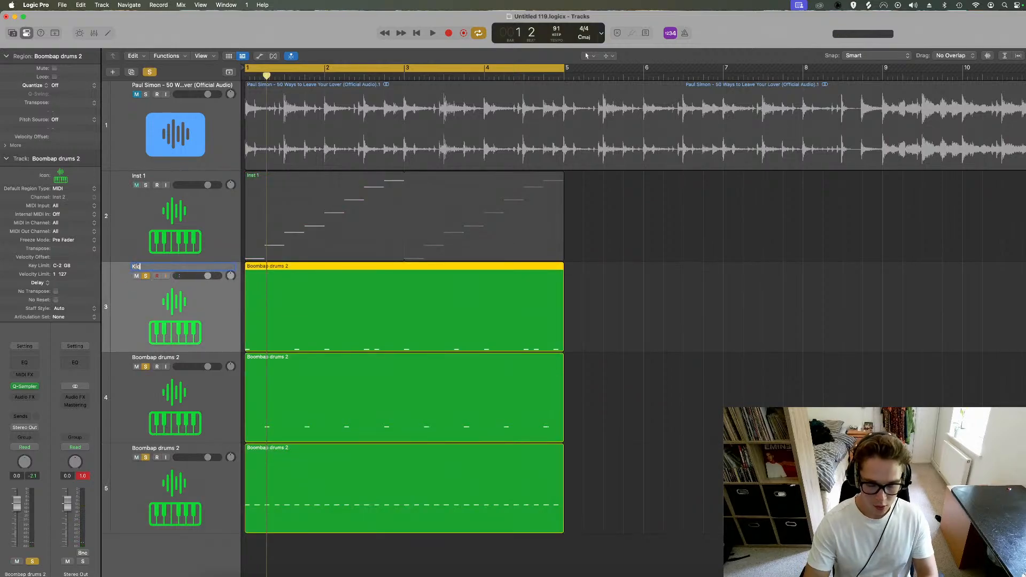
pyautogui.doubleClick(165, 362)
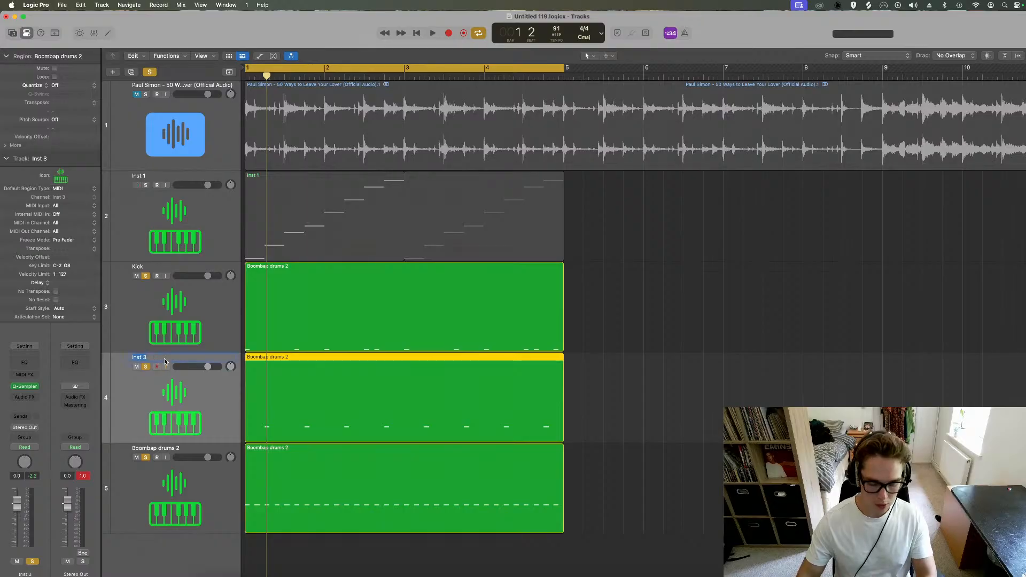
pyautogui.click(172, 449)
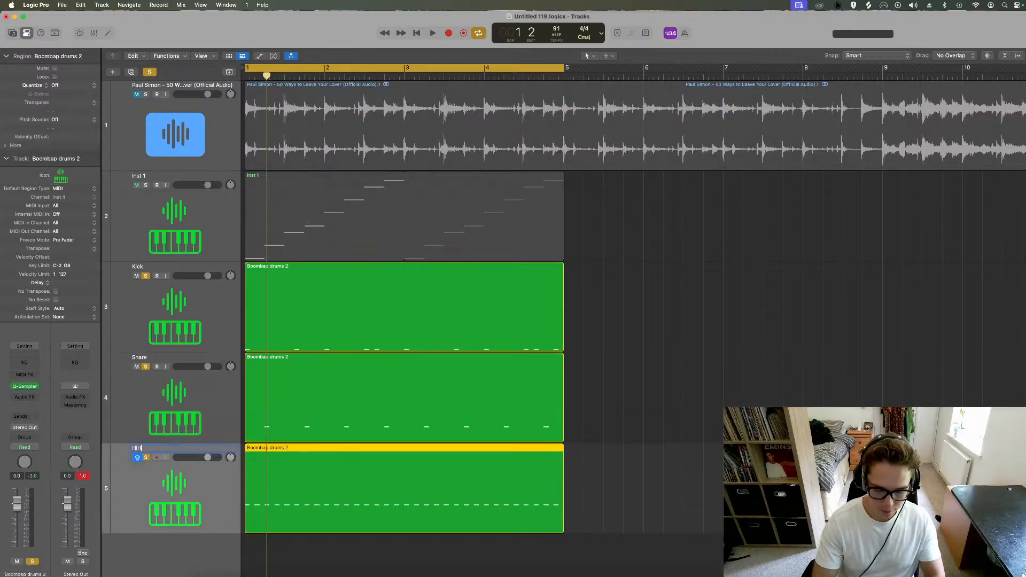
pyautogui.press('Return')
# Step: Play the loop with only the Kick soloed and adjust the Coarse pitch in its Quick Sampler
pyautogui.press('space')
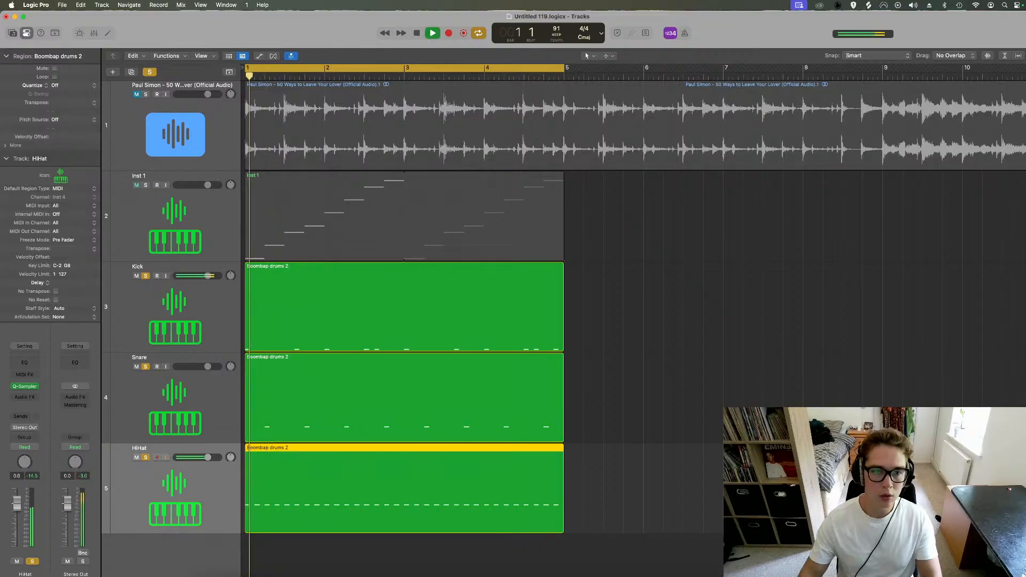
pyautogui.click(145, 368)
pyautogui.click(146, 457)
pyautogui.click(107, 344)
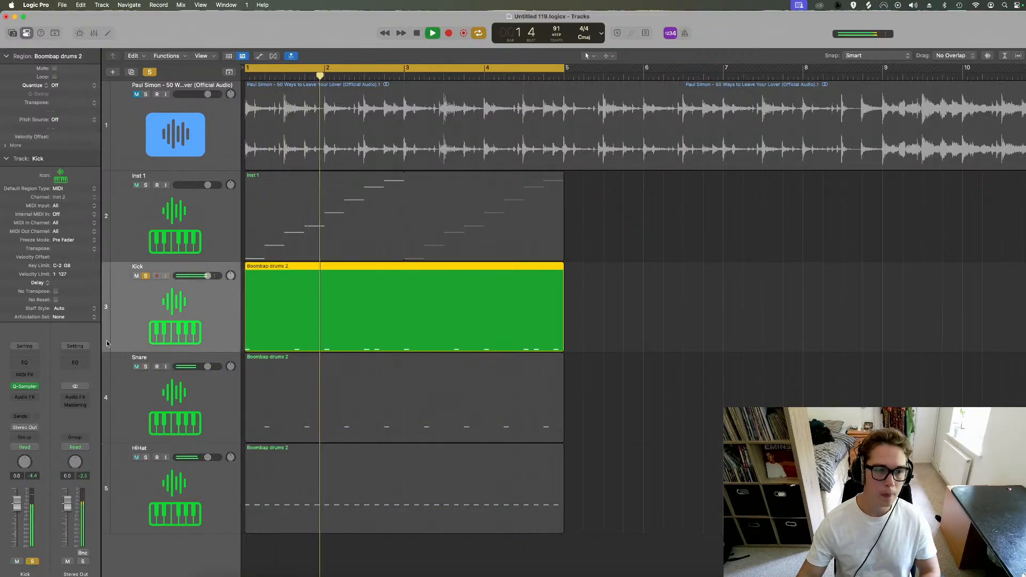
pyautogui.click(24, 386)
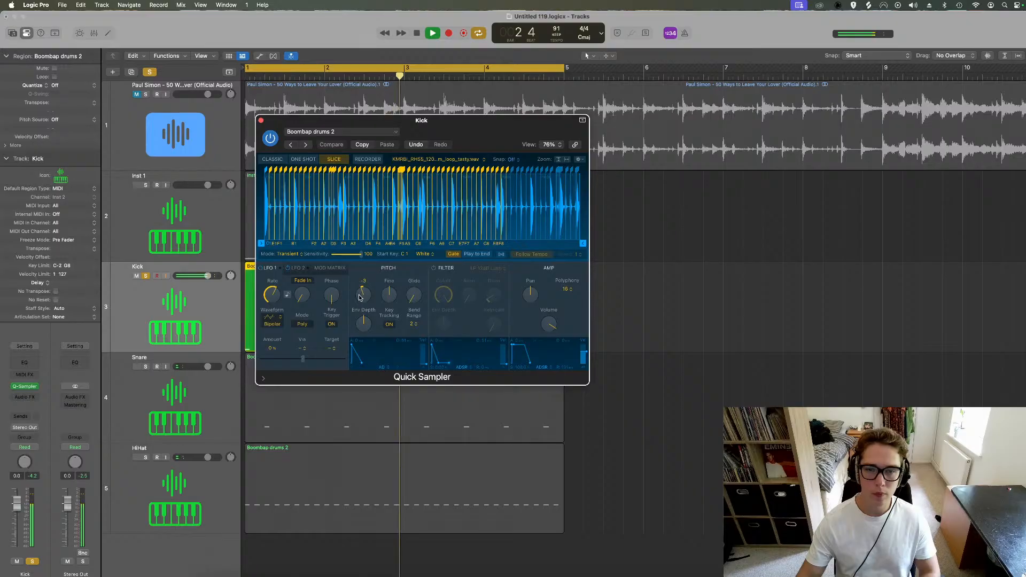
pyautogui.moveTo(363, 291); pyautogui.dragTo(361, 295)
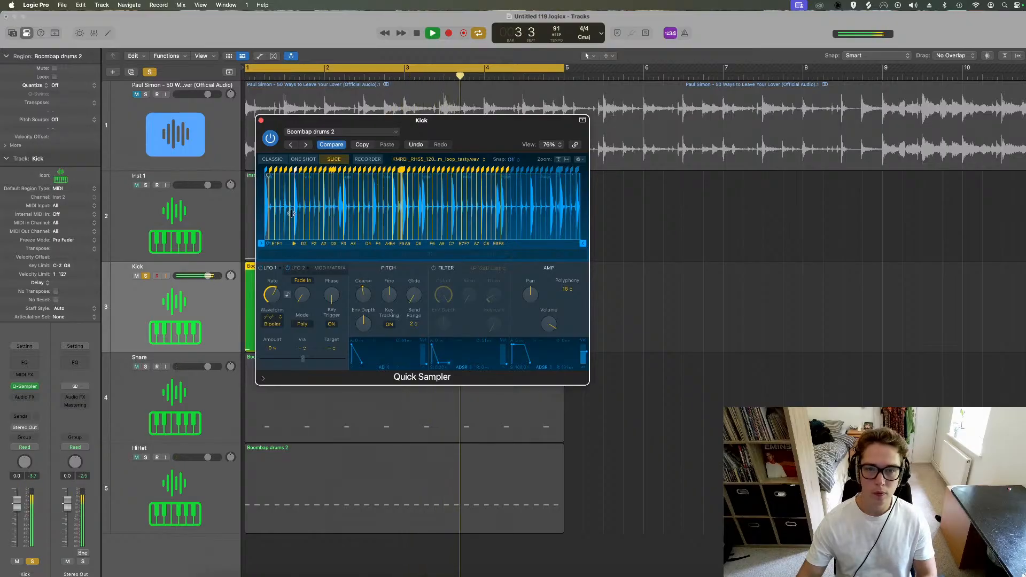
pyautogui.click(261, 121)
# Step: Add a Channel EQ to the Kick track and cut its high frequencies
pyautogui.click(25, 363)
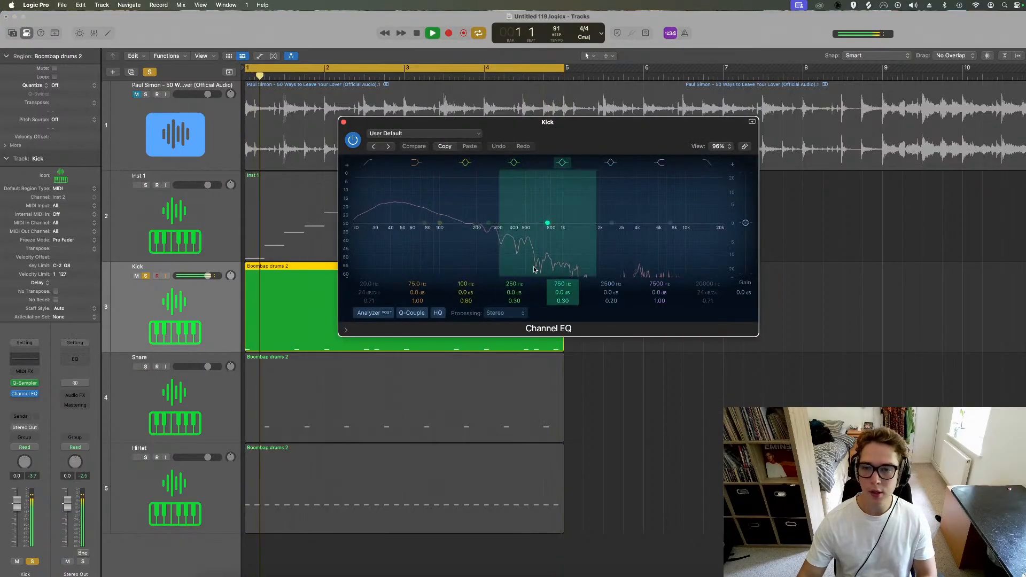
pyautogui.moveTo(668, 230); pyautogui.dragTo(570, 255)
pyautogui.click(343, 123)
# Step: Solo the Snare as well and add a Channel EQ with a 24 dB/Oct low cut and a -3.1 dB dip at 266 Hz
pyautogui.click(144, 375)
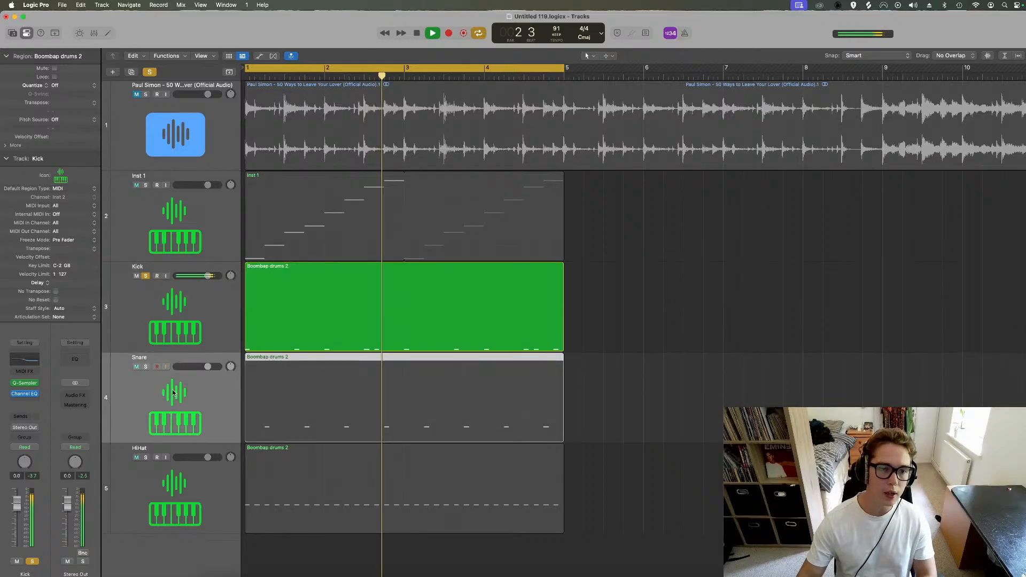
pyautogui.click(145, 367)
pyautogui.click(24, 362)
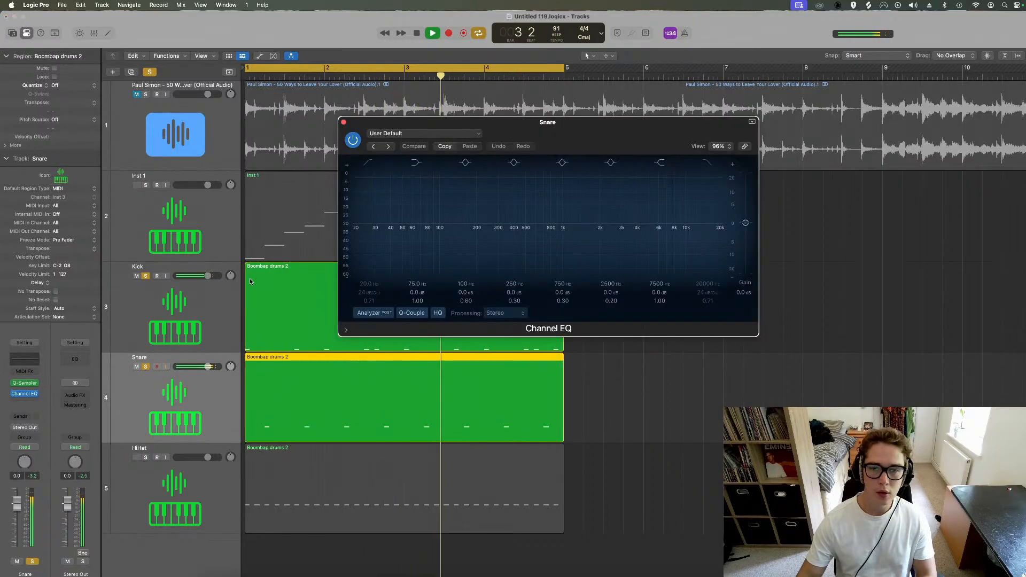
pyautogui.moveTo(375, 235); pyautogui.dragTo(491, 239)
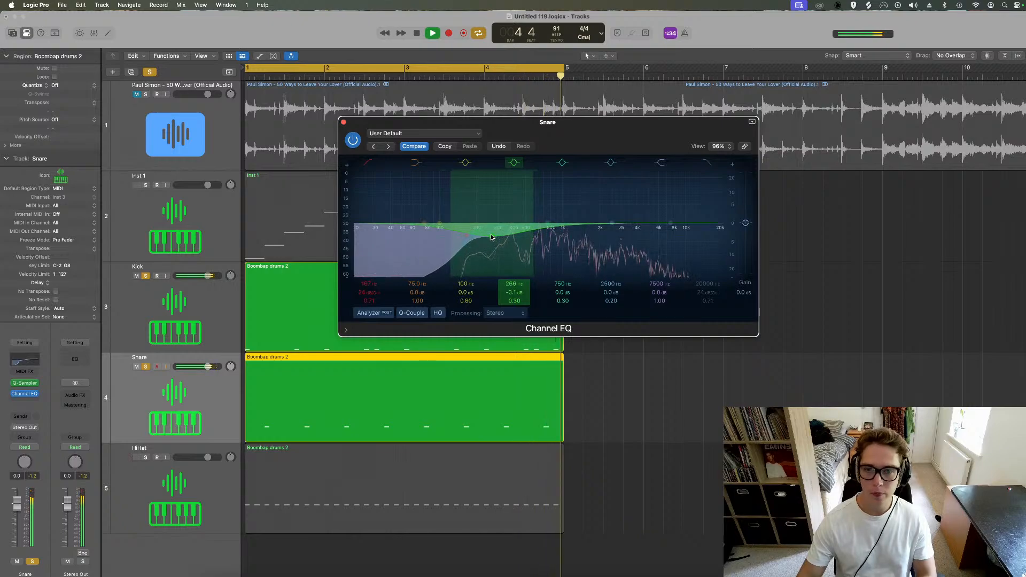
pyautogui.click(344, 123)
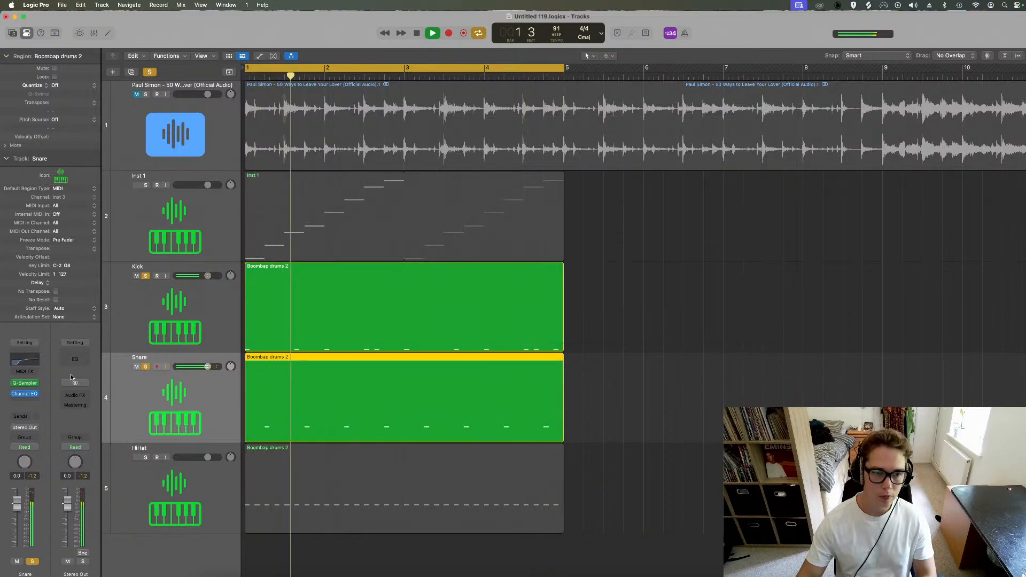
# Step: Adjust the Snare's amp envelope in Quick Sampler and set its Coarse pitch to -2
pyautogui.click(25, 383)
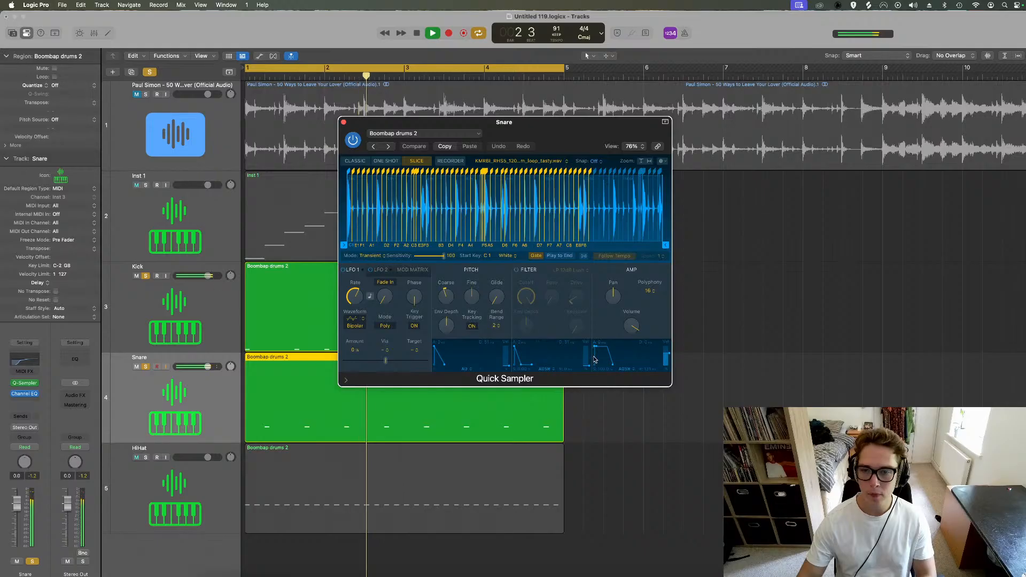
pyautogui.moveTo(611, 362); pyautogui.dragTo(611, 369)
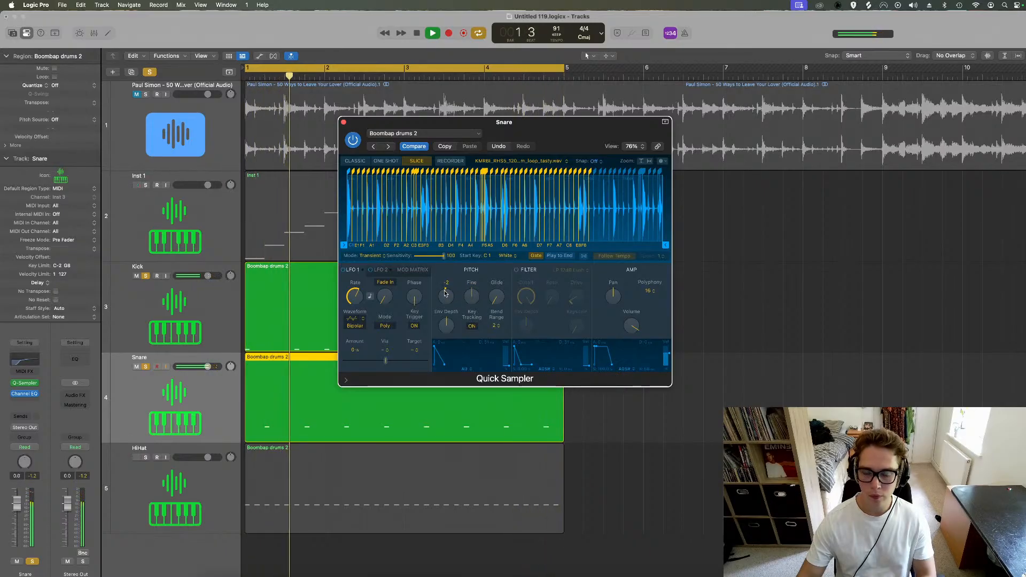
pyautogui.click(343, 123)
# Step: Clear all solos to play the full beat, and shrink the track heights while widening the four-bar loop
pyautogui.click(149, 72)
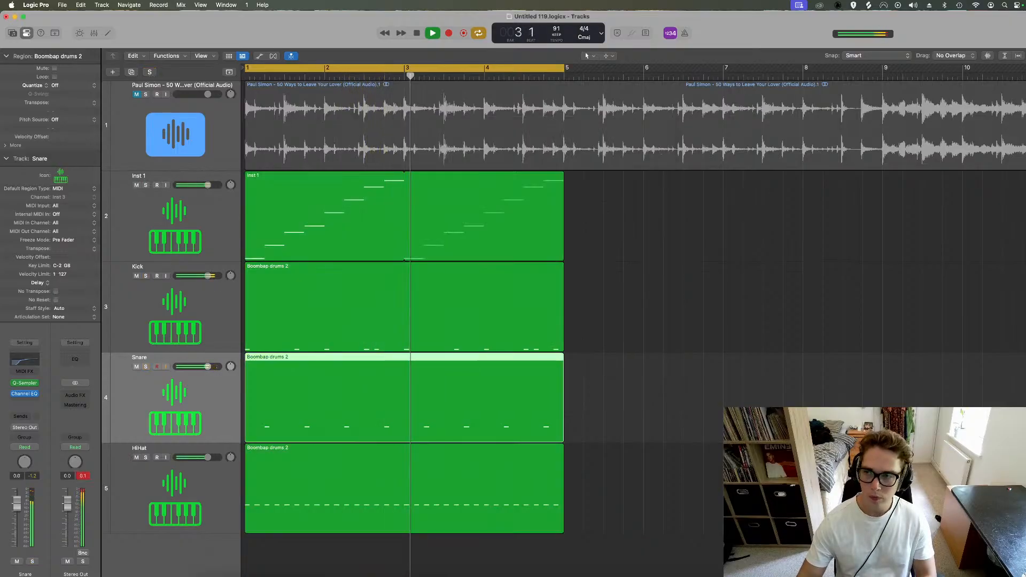
pyautogui.press('super+Up')
pyautogui.press('super+Up')
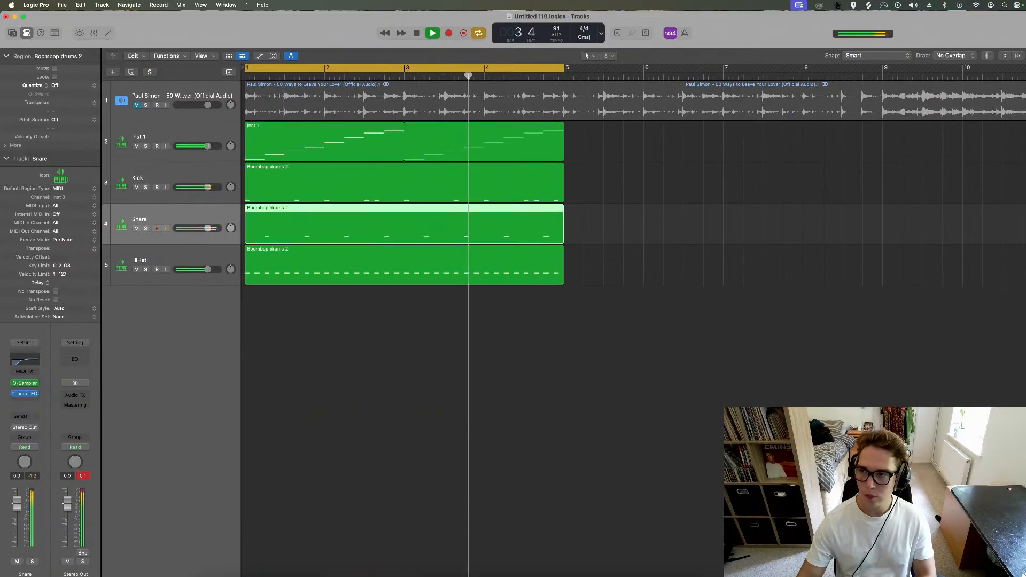
pyautogui.press('super+Right')
# Step: Solo the HiHat track and shorten its amp envelope decay in Quick Sampler while it plays
pyautogui.click(157, 256)
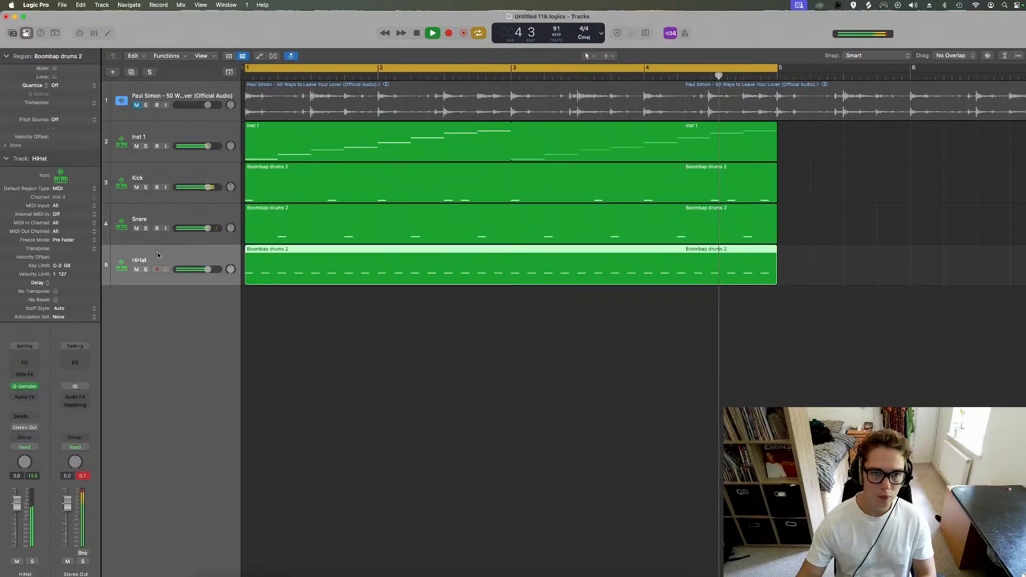
pyautogui.press('s')
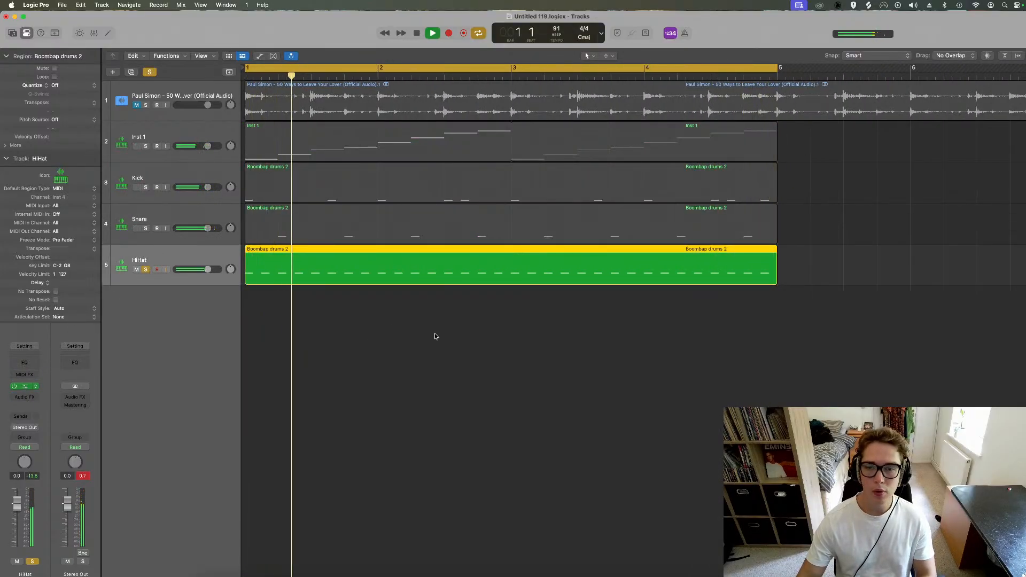
pyautogui.press('space')
pyautogui.press('space')
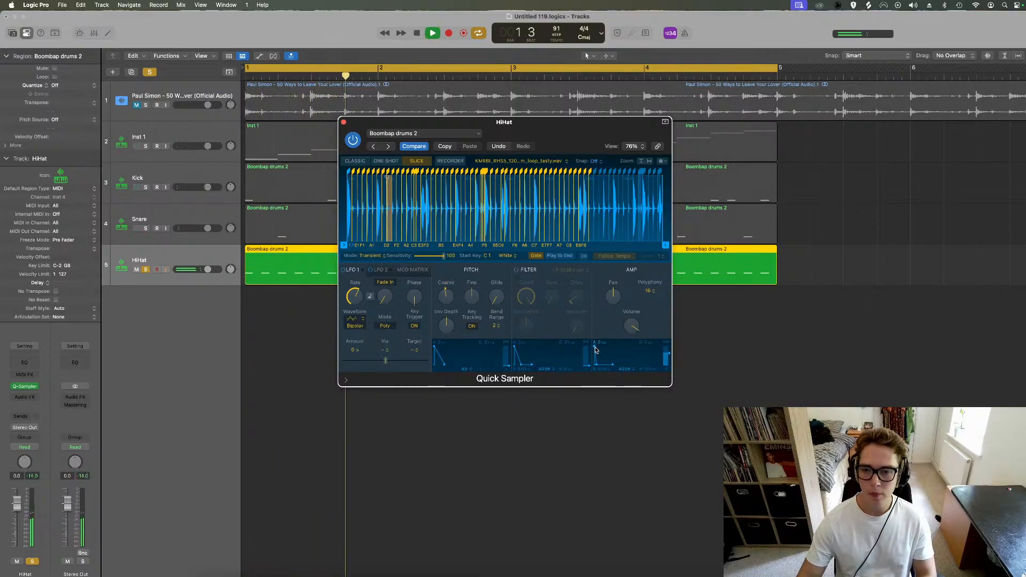
pyautogui.moveTo(600, 368); pyautogui.dragTo(603, 369)
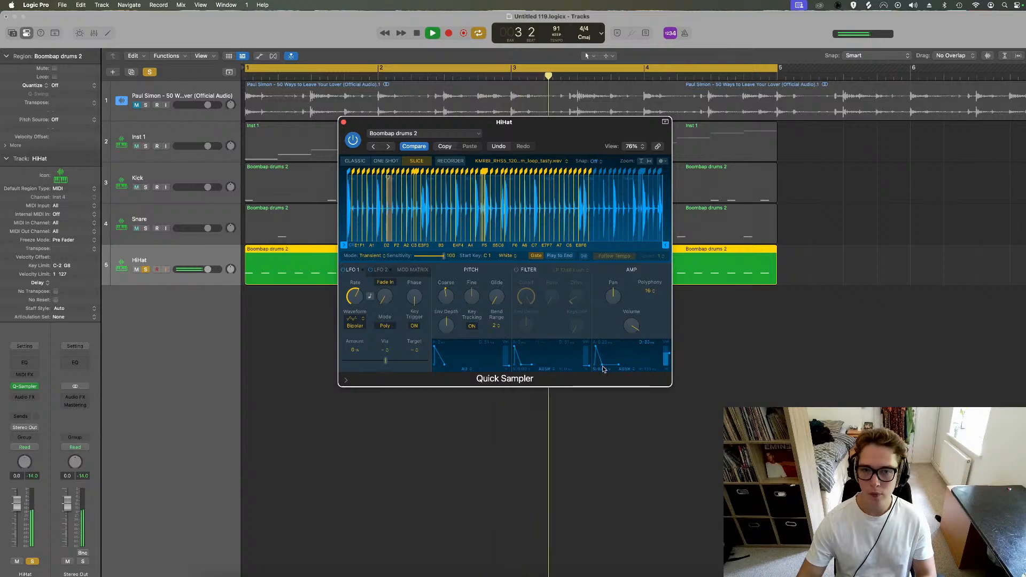
pyautogui.press('Return')
pyautogui.click(344, 122)
pyautogui.press('space')
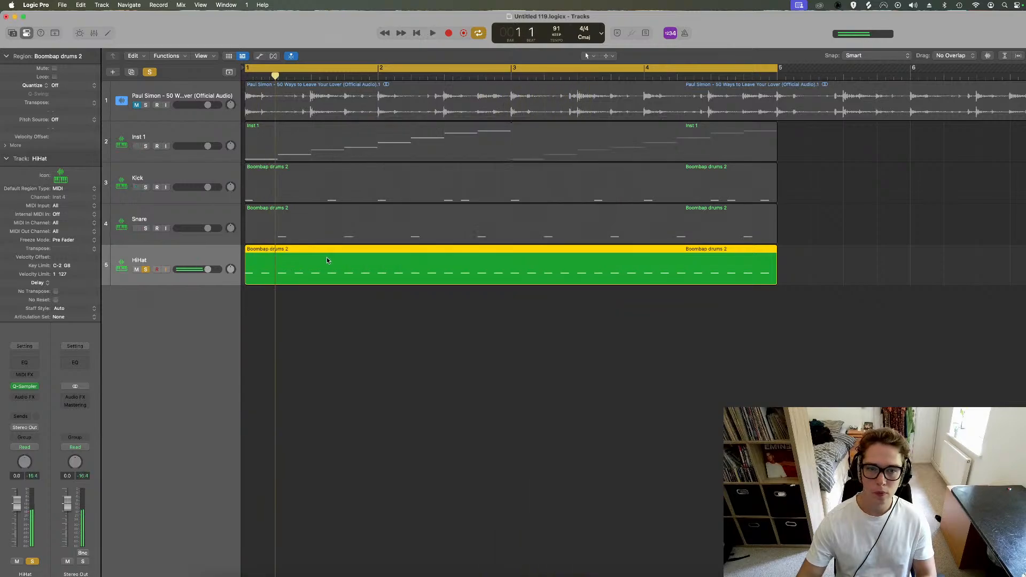
# Step: Open the HiHat region in the Piano Roll and move all its notes up to slice 11 on F2
pyautogui.doubleClick(326, 258)
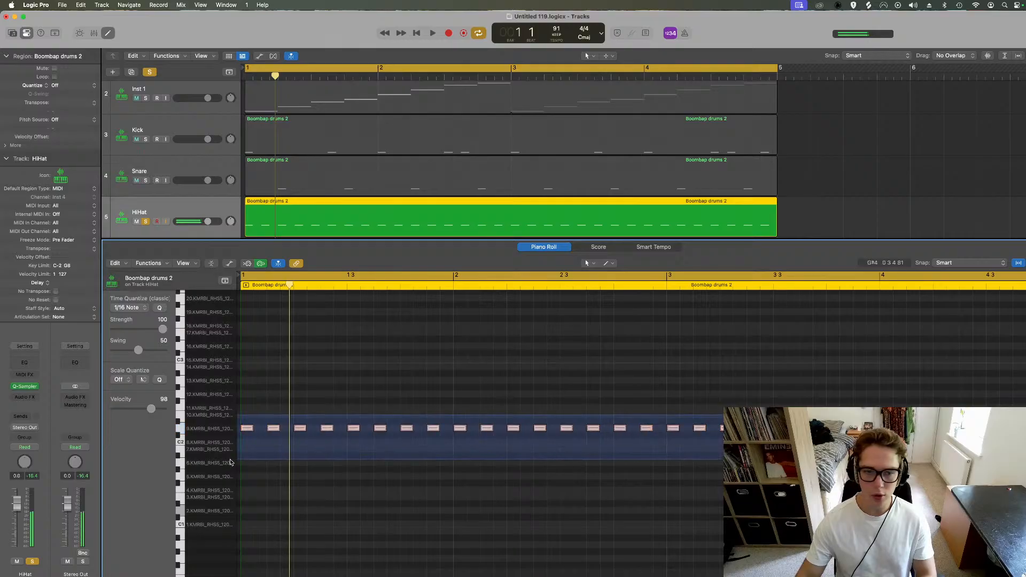
pyautogui.click(181, 429)
pyautogui.moveTo(248, 428); pyautogui.dragTo(247, 413)
# Step: Play the changed hi-hat pattern and add the Snare and Kick tracks to the solo
pyautogui.press('space')
pyautogui.press('space')
pyautogui.press('space')
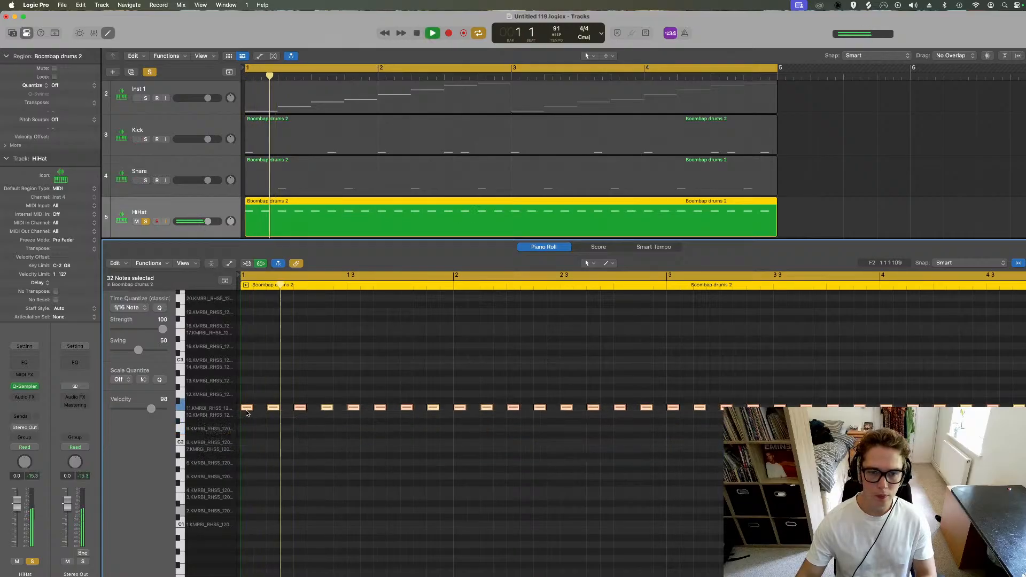
pyautogui.click(146, 180)
pyautogui.click(145, 139)
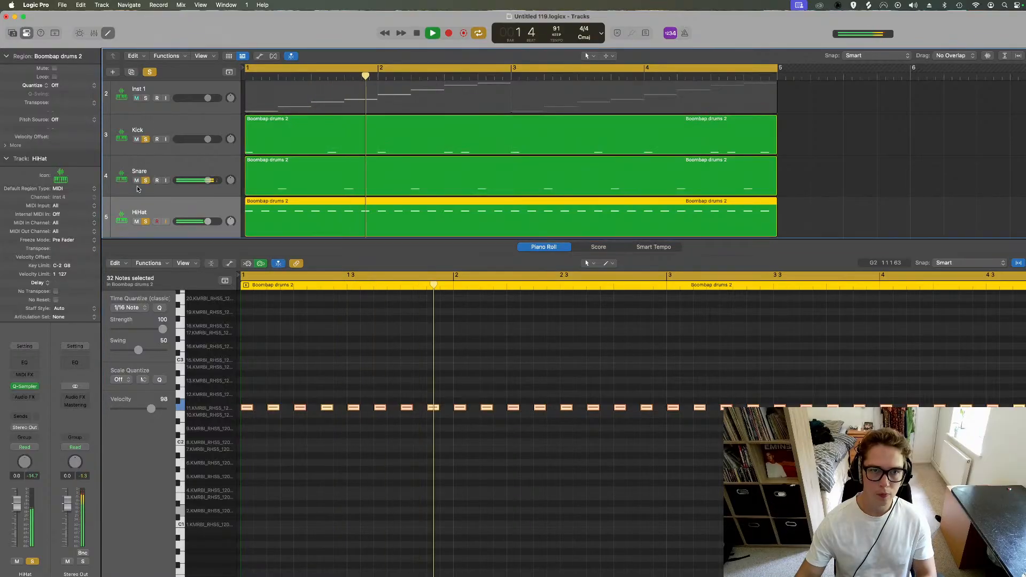
# Step: Try one hi-hat note on slice 9 in the Piano Roll, listen to it, and return it to slice 11
pyautogui.press('e')
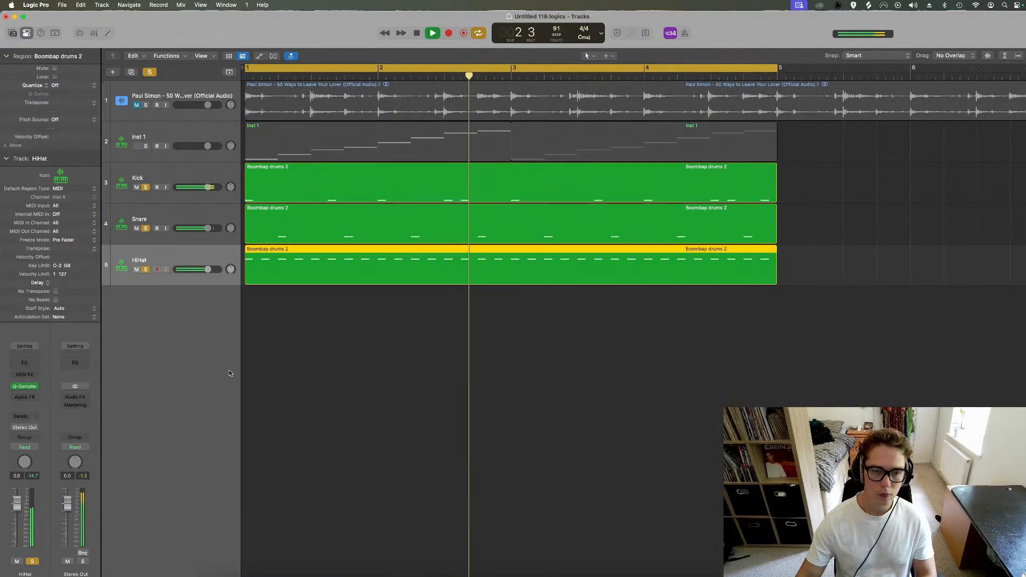
pyautogui.press('space')
pyautogui.press('space')
pyautogui.press('e')
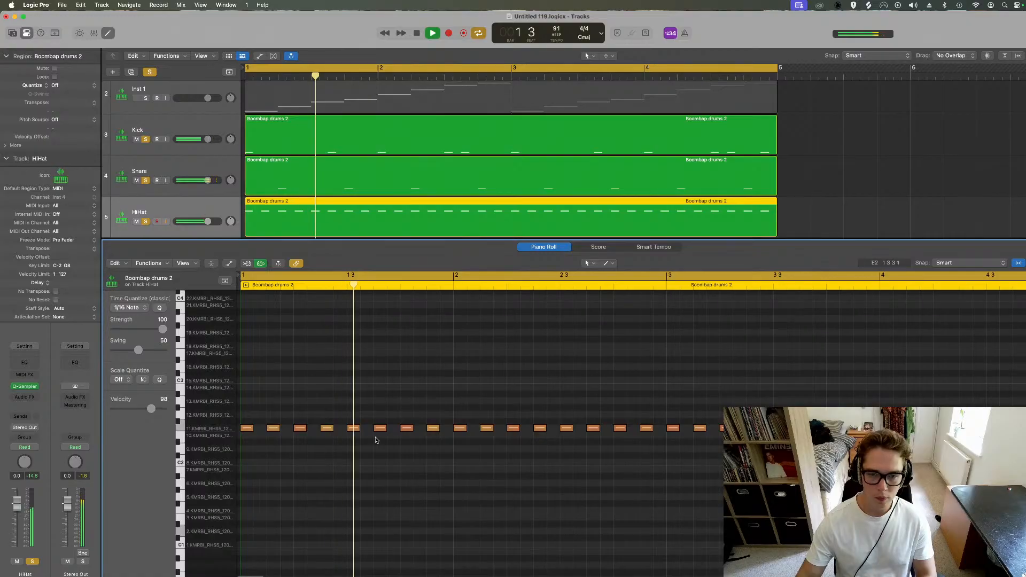
pyautogui.press('space')
pyautogui.moveTo(378, 428); pyautogui.dragTo(383, 463)
pyautogui.press('space')
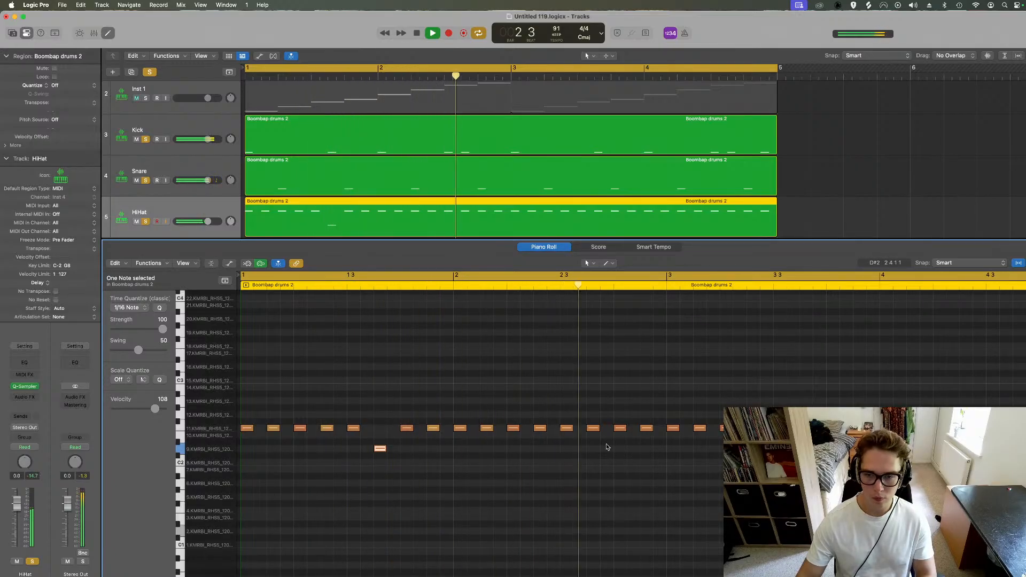
pyautogui.press('space')
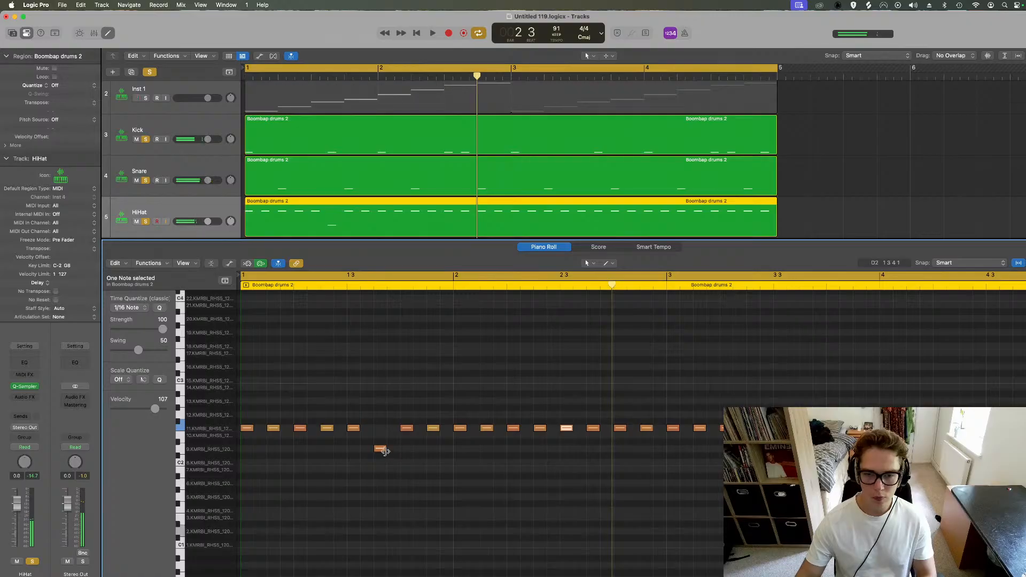
pyautogui.moveTo(383, 448); pyautogui.dragTo(383, 429)
pyautogui.press('space')
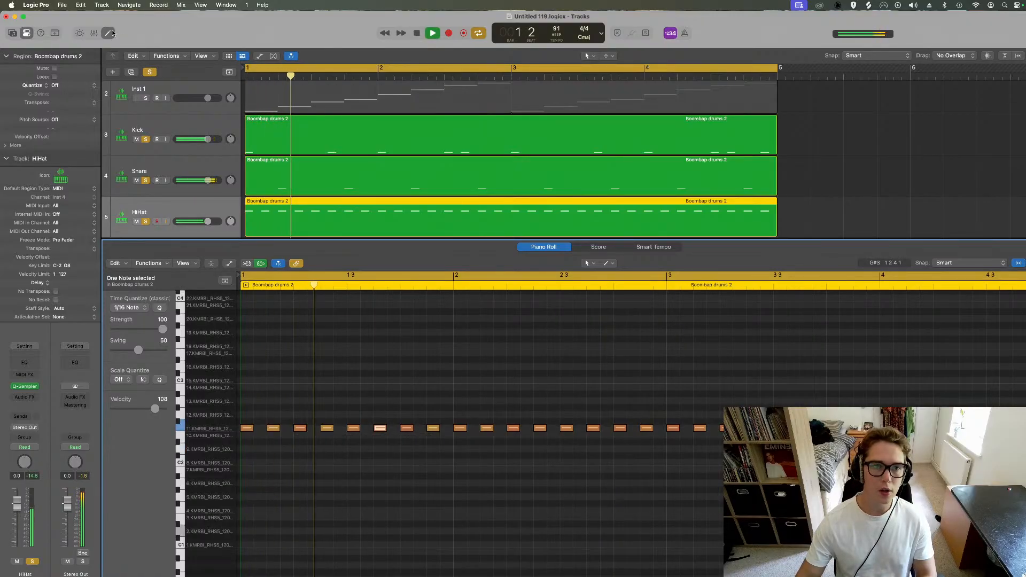
# Step: Close the Piano Roll, clear all solos to hear the full beat, and enlarge the track heights
pyautogui.press('p')
pyautogui.click(150, 72)
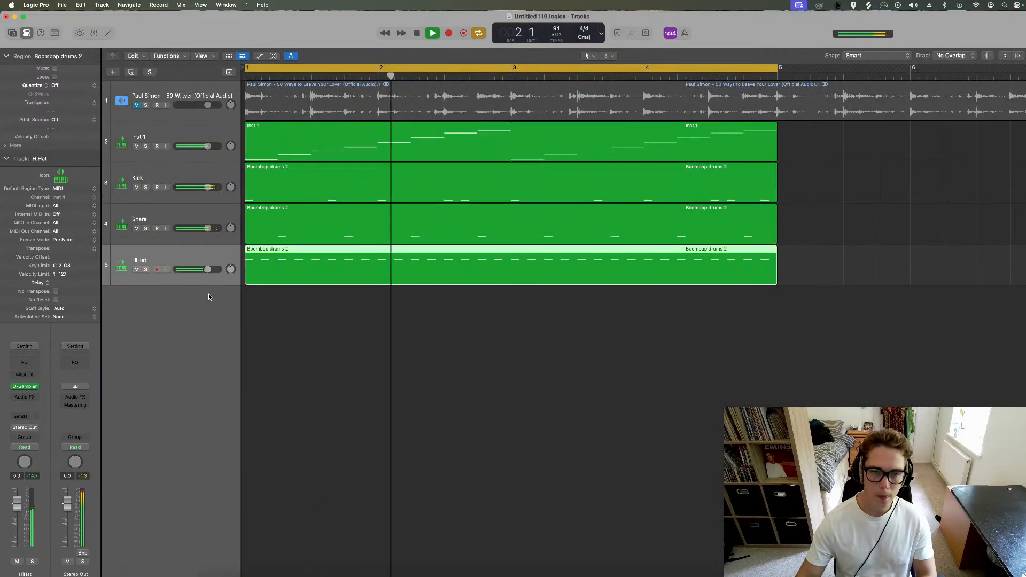
pyautogui.press('super+Down')
pyautogui.press('super+Down')
pyautogui.press('super+Down')
pyautogui.press('super+Down')
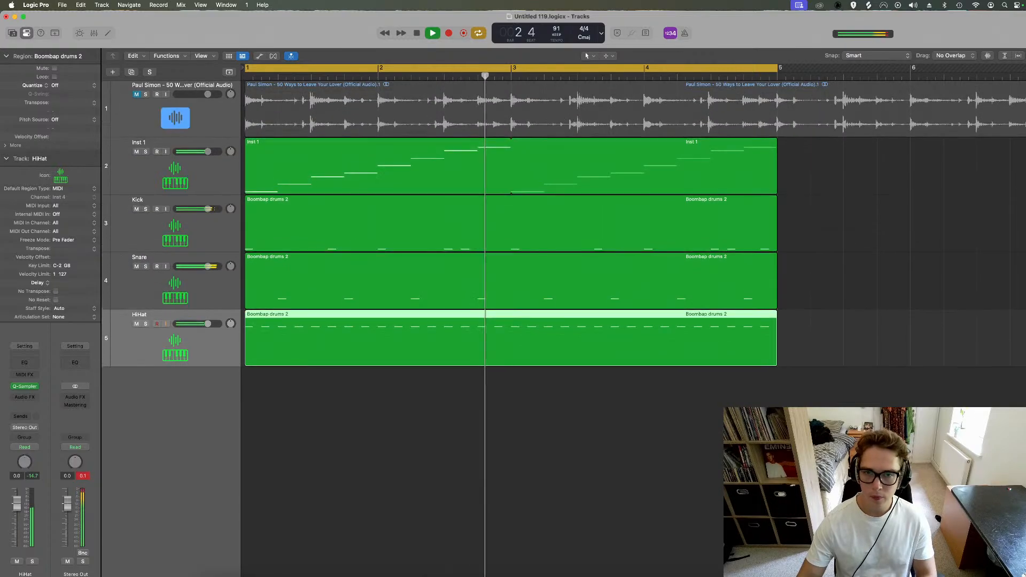
# Step: Duplicate the Inst 1 sampler track with its settings and mute the original Inst 1 track
pyautogui.click(215, 177)
pyautogui.press('space')
pyautogui.click(131, 72)
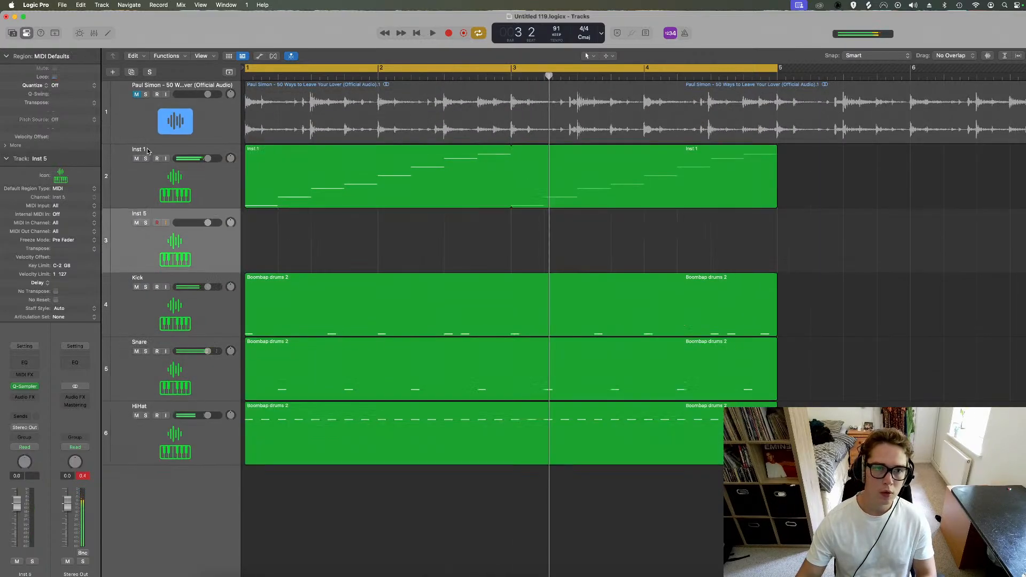
pyautogui.click(138, 160)
pyautogui.click(207, 186)
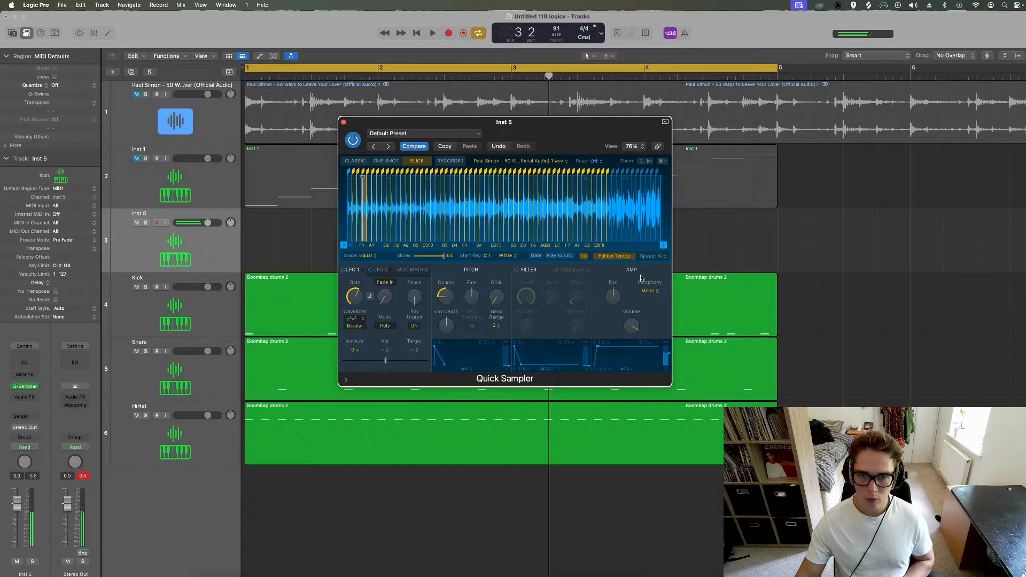
# Step: Rehearse a new sample chop pattern on Inst 5 over the looping drums and record it across the four bars
pyautogui.press('space')
pyautogui.press('space')
pyautogui.press('space')
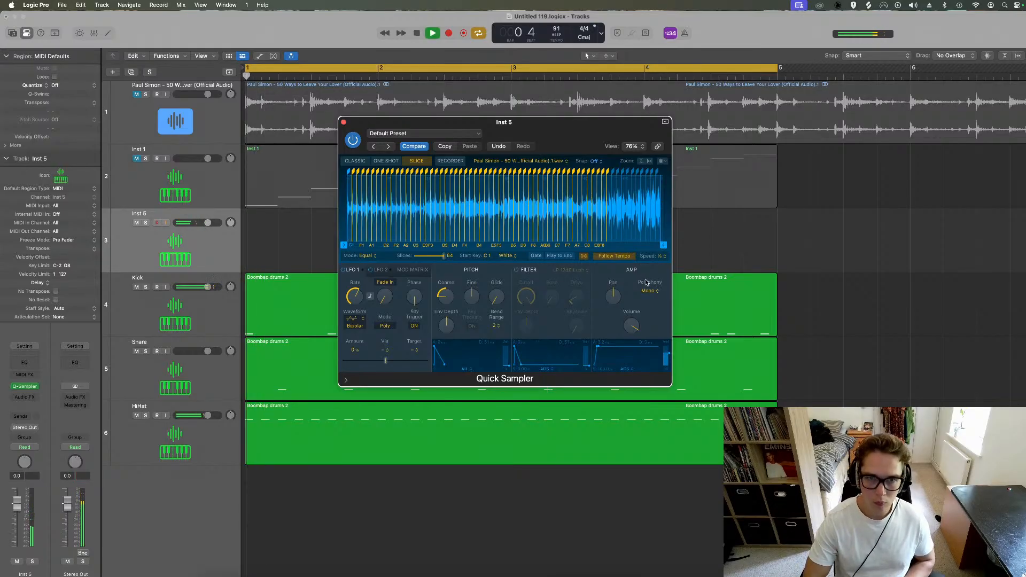
pyautogui.press('space')
pyautogui.press('space')
pyautogui.press('space')
pyautogui.press('space')
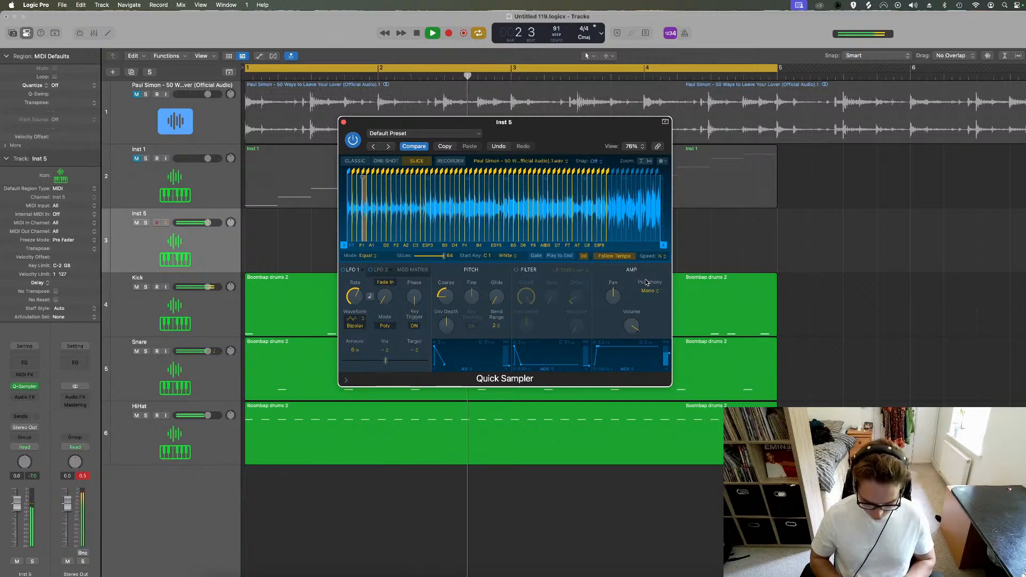
pyautogui.press('space')
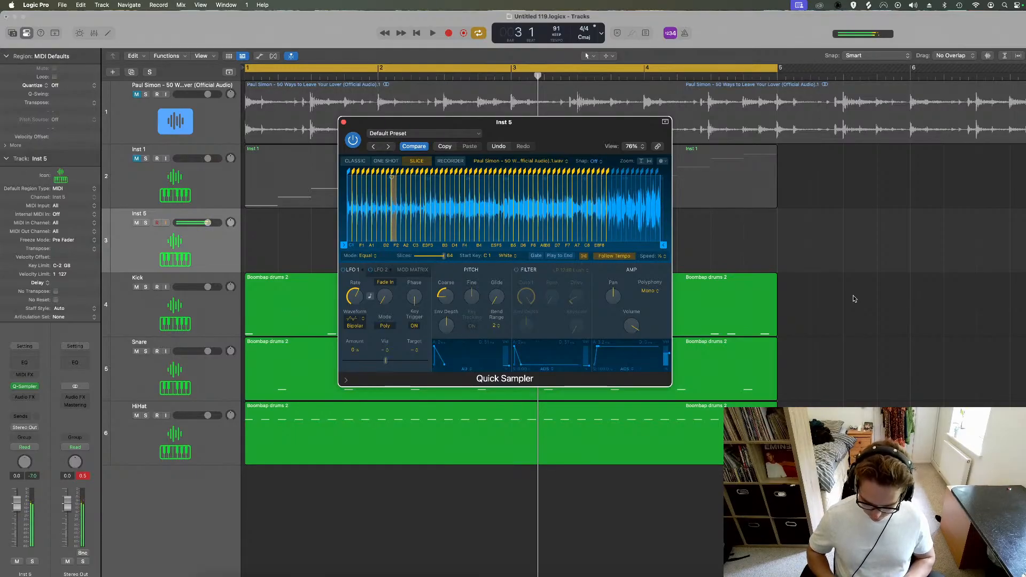
pyautogui.press('r')
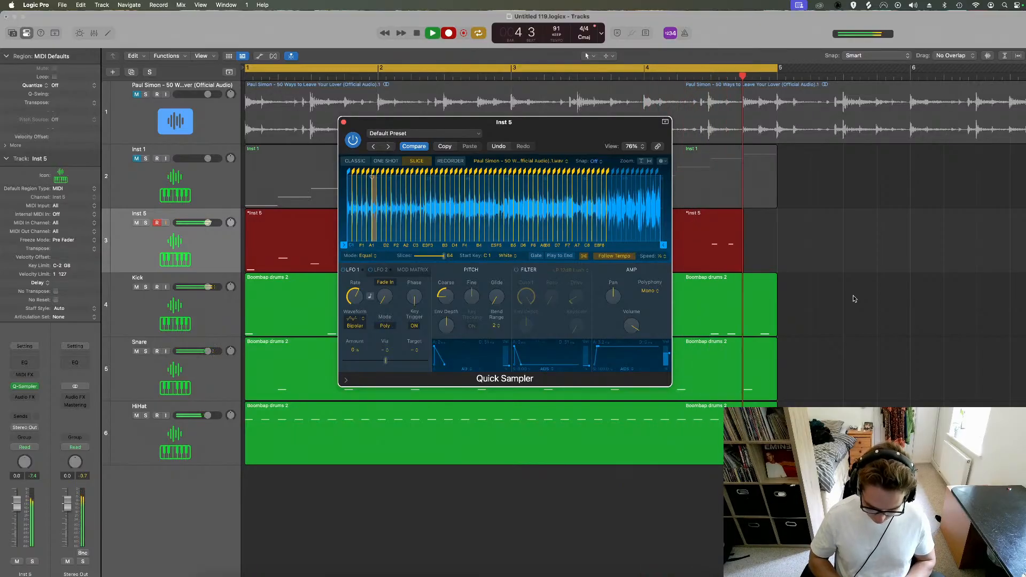
# Step: Open the recorded Inst 5 region in the Piano Roll and delete the muted Inst 1 track with its region
pyautogui.click(344, 123)
pyautogui.doubleClick(626, 214)
pyautogui.click(215, 138)
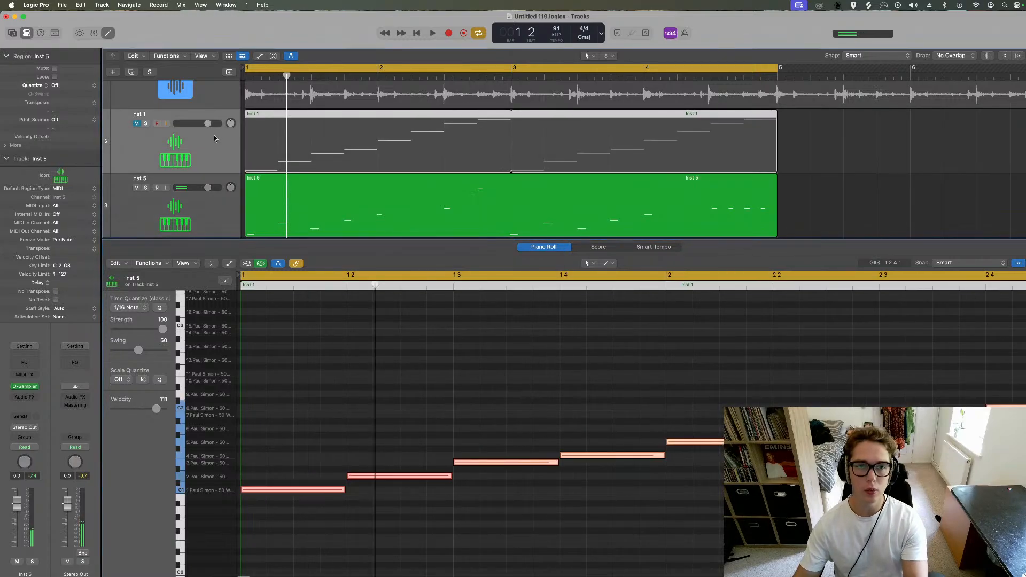
pyautogui.press('Delete')
pyautogui.press('Delete')
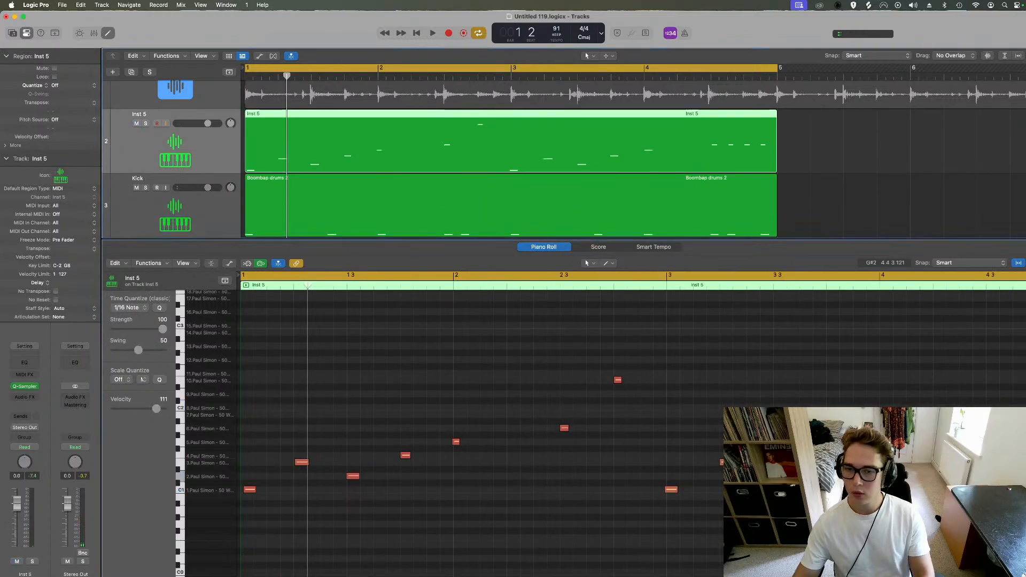
# Step: Select all notes in the Inst 5 region, extend them with force legato, and play the result with the editor closed
pyautogui.moveTo(725, 349); pyautogui.dragTo(107, 550)
pyautogui.hotkey('ctrl', 'shift', 'l')
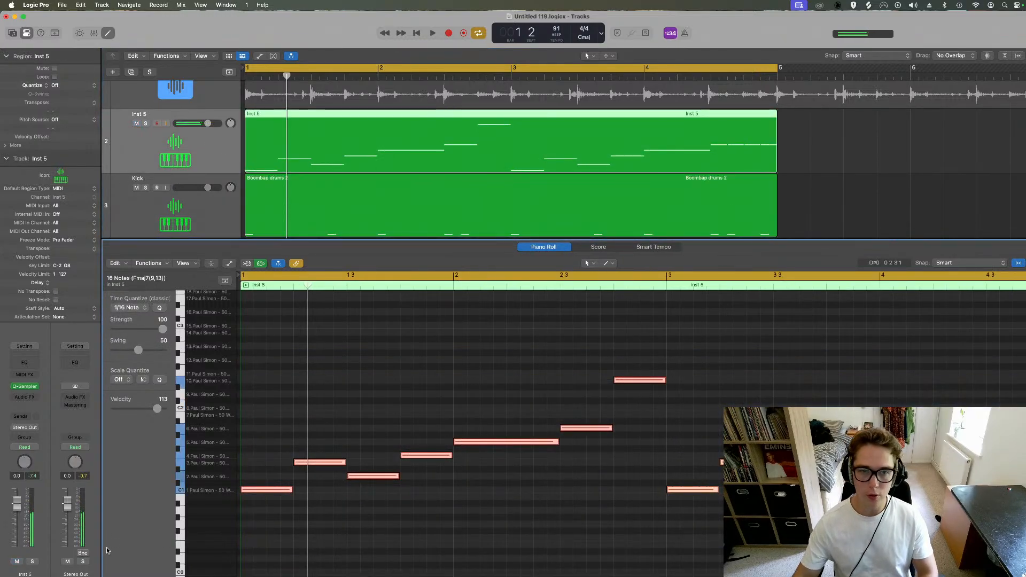
pyautogui.press('space')
pyautogui.click(107, 33)
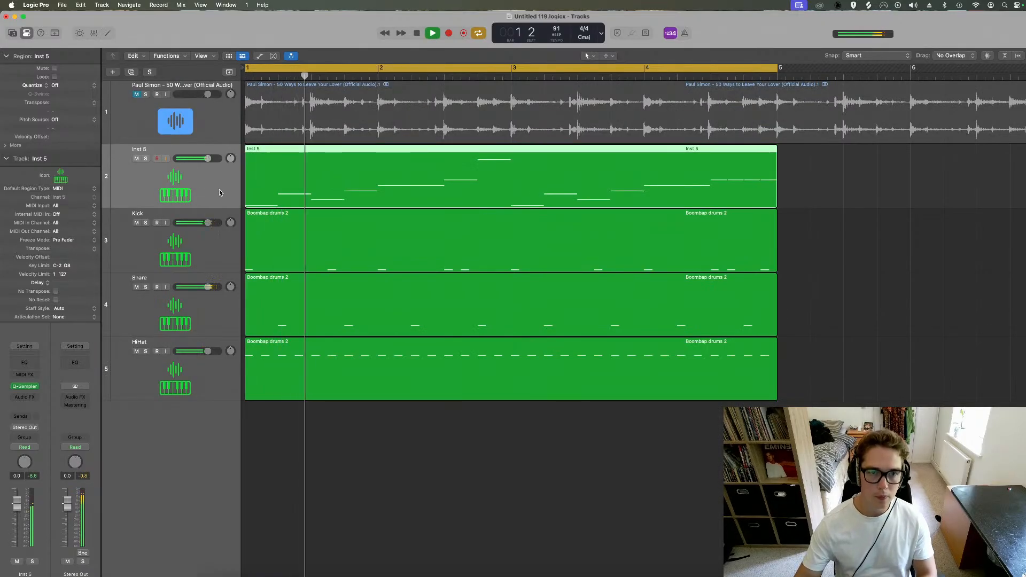
# Step: Solo Inst 5 and add a Compressor with auto gain off, a lowered threshold and 4.5 dB of make-up gain
pyautogui.click(145, 160)
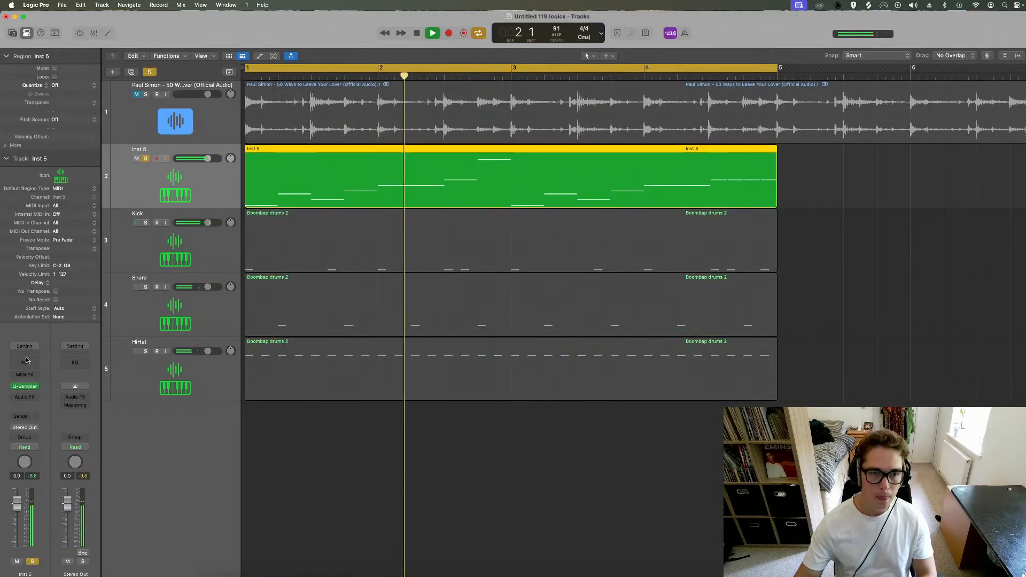
pyautogui.click(31, 399)
pyautogui.moveTo(86, 464)
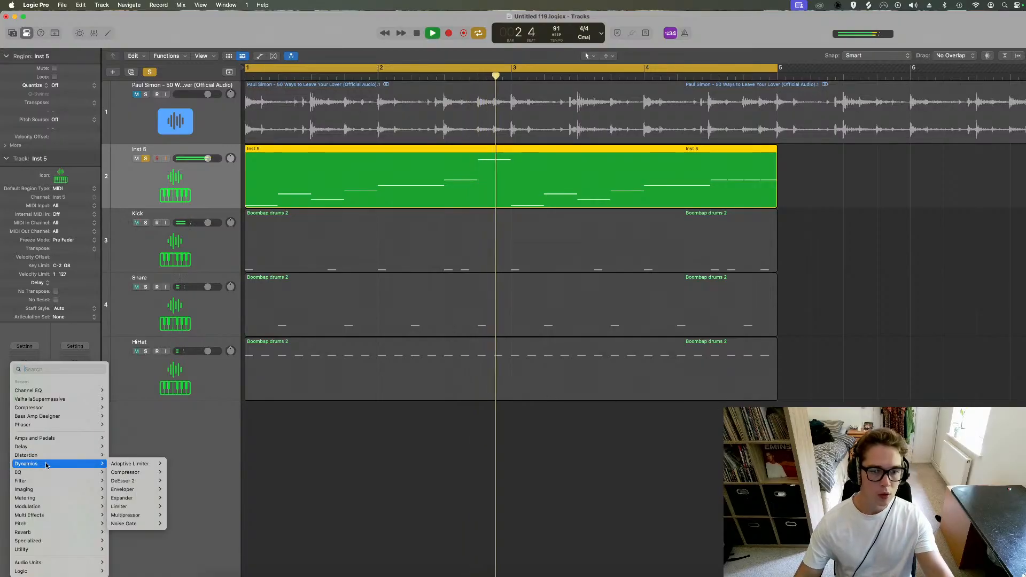
pyautogui.click(176, 473)
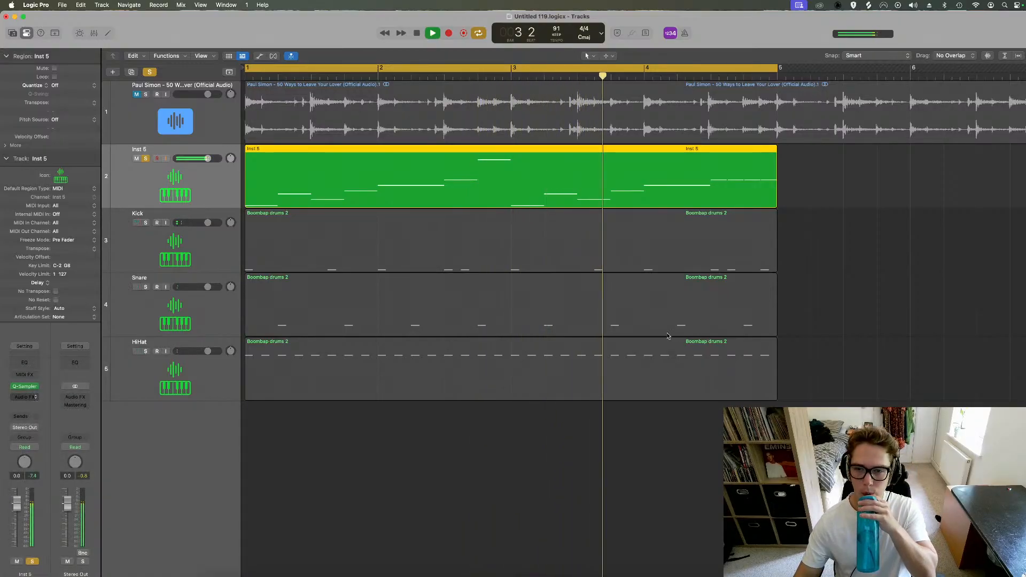
pyautogui.click(650, 334)
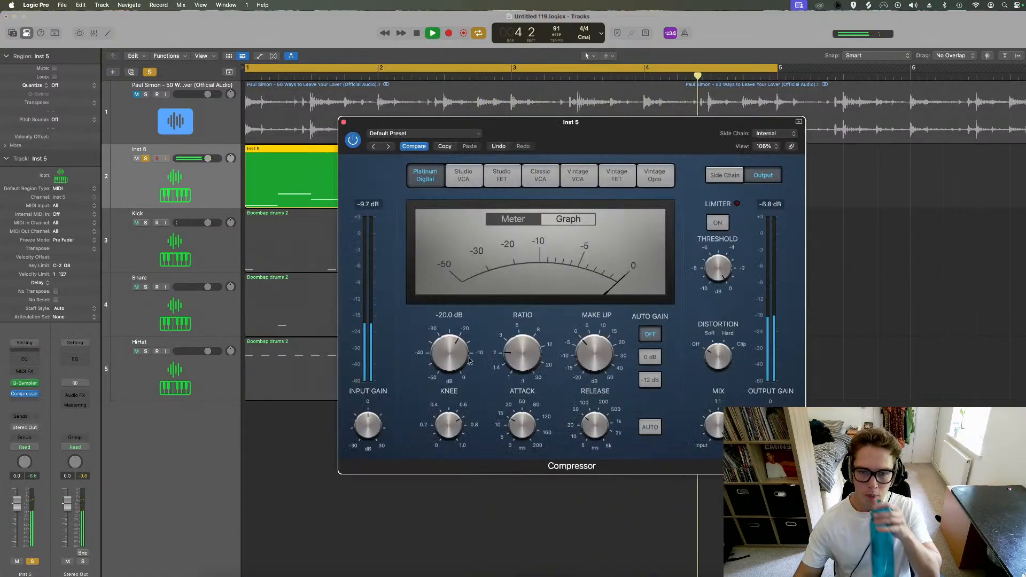
pyautogui.moveTo(470, 362); pyautogui.dragTo(453, 357)
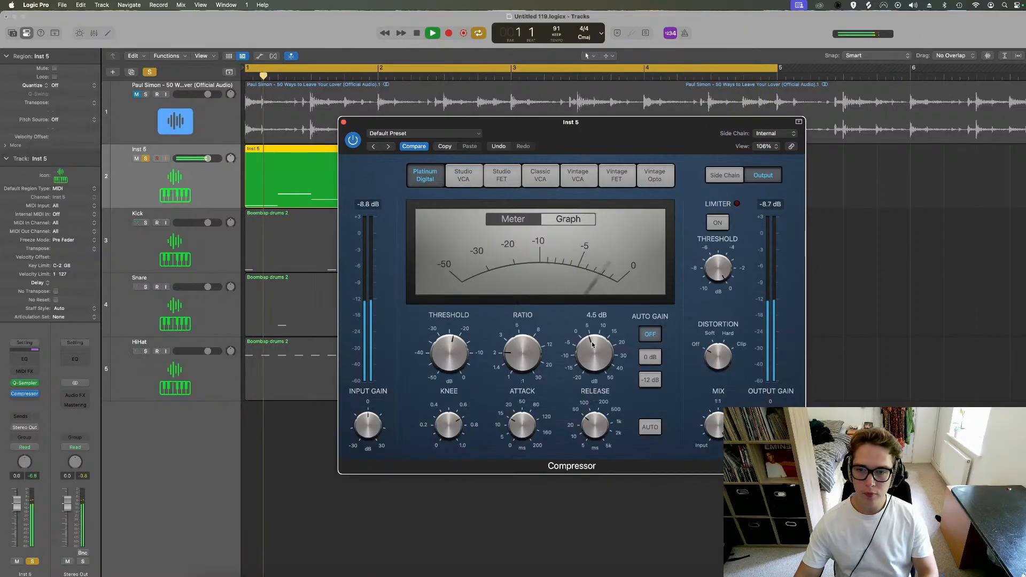
pyautogui.click(344, 122)
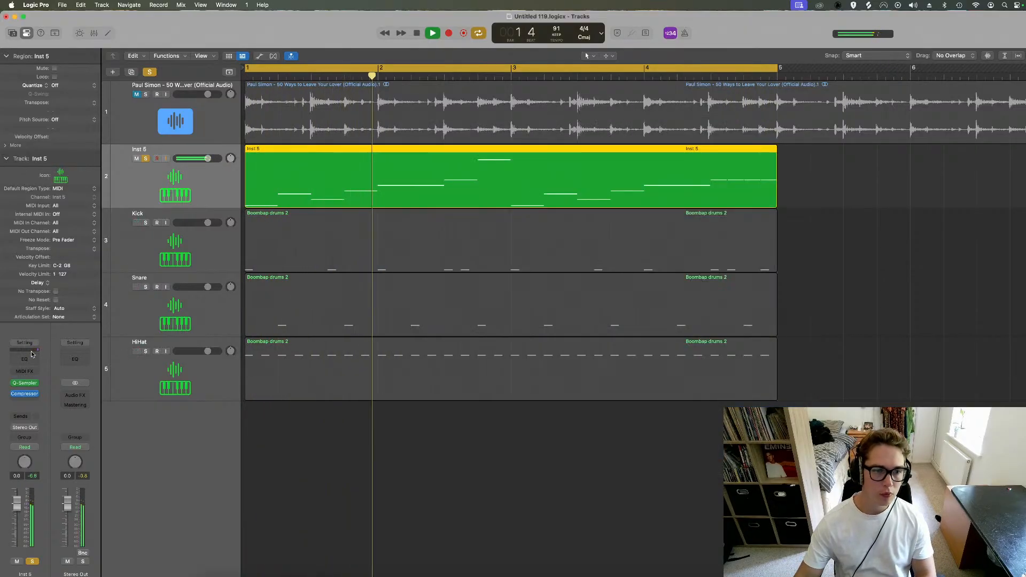
# Step: Add a Channel EQ to Inst 5 with a low cut around 71 Hz, a -2.4 dB low shelf at 272 Hz and a high-shelf cut
pyautogui.click(25, 372)
pyautogui.click(24, 360)
pyautogui.click(25, 360)
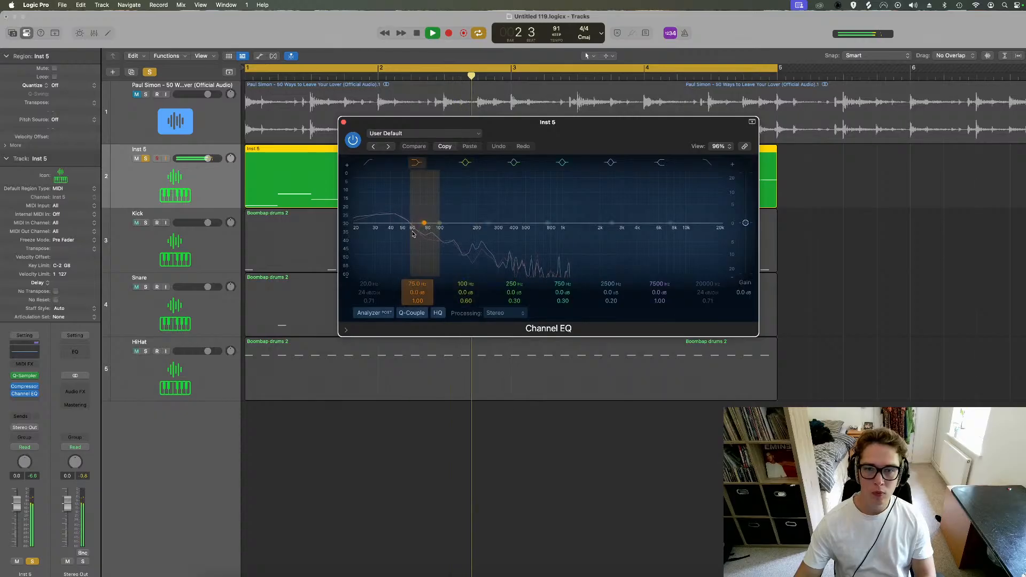
pyautogui.moveTo(369, 238); pyautogui.dragTo(492, 226)
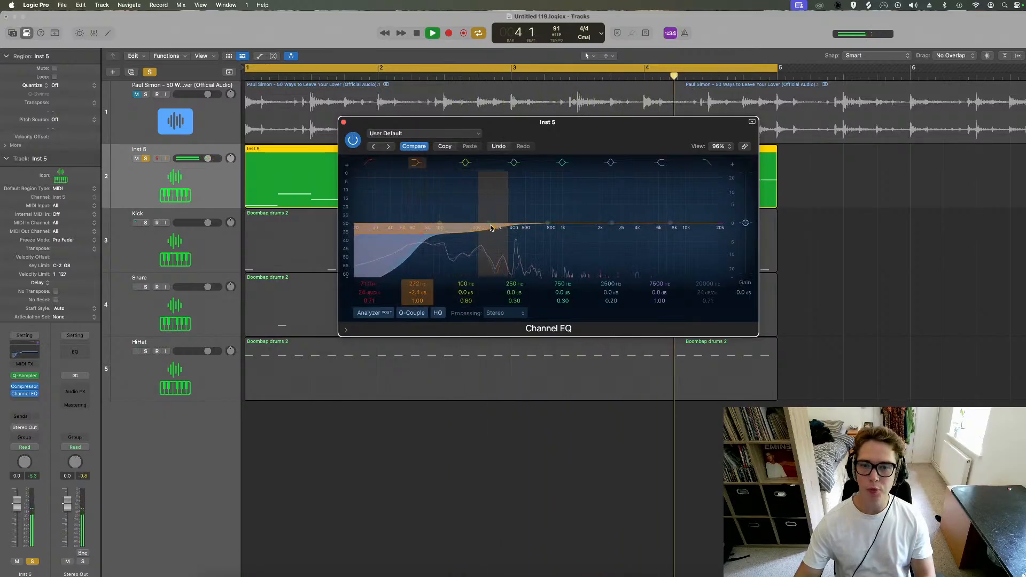
pyautogui.moveTo(678, 230); pyautogui.dragTo(622, 247)
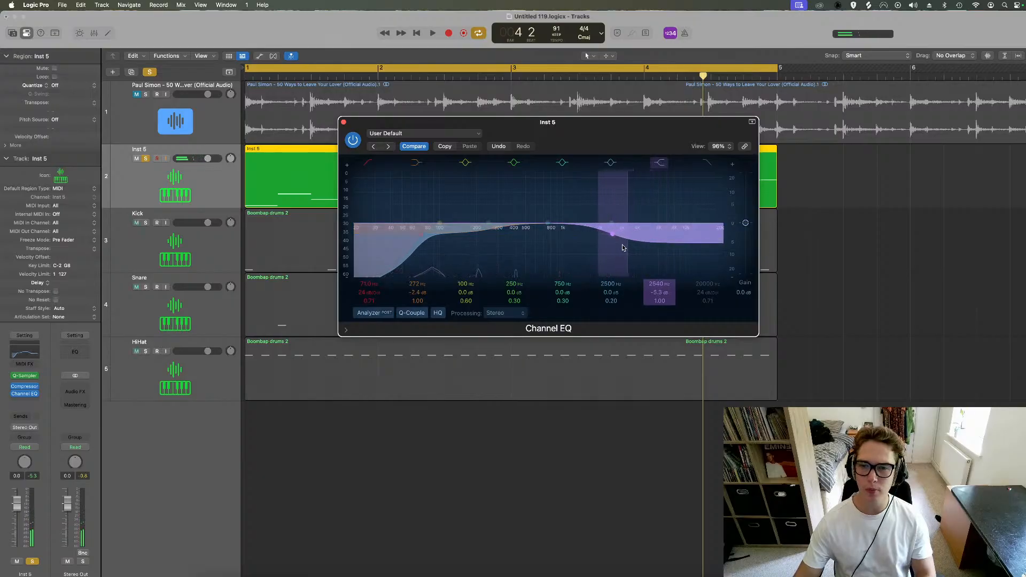
# Step: Boost Inst 5's EQ by 3.2 dB at 755 Hz, set the high shelf to -5.4 dB at 3220 Hz, and listen to the result
pyautogui.press('space')
pyautogui.moveTo(552, 238); pyautogui.dragTo(552, 228)
pyautogui.moveTo(613, 246); pyautogui.dragTo(626, 243)
pyautogui.press('space')
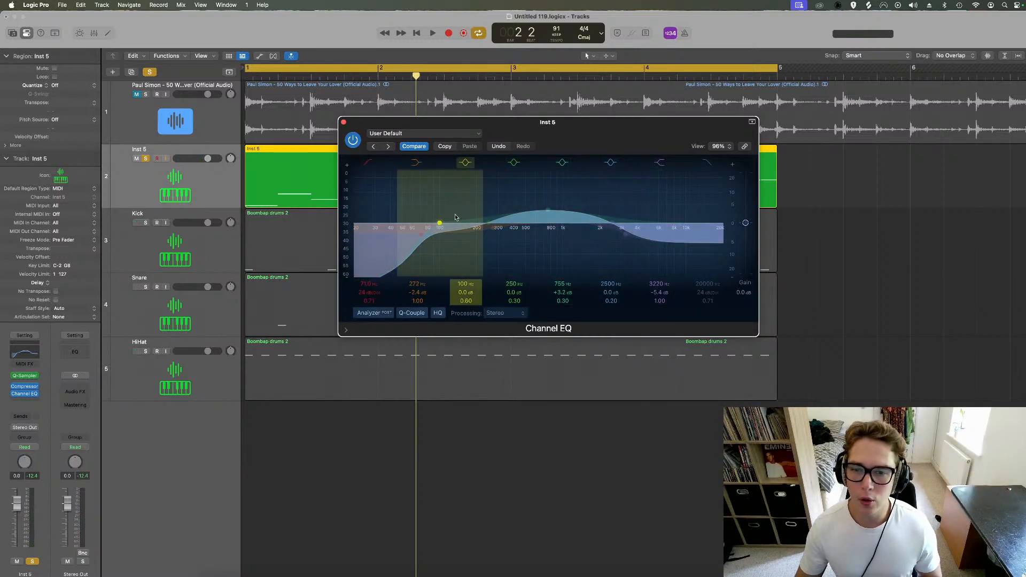
pyautogui.click(412, 230)
pyautogui.press('space')
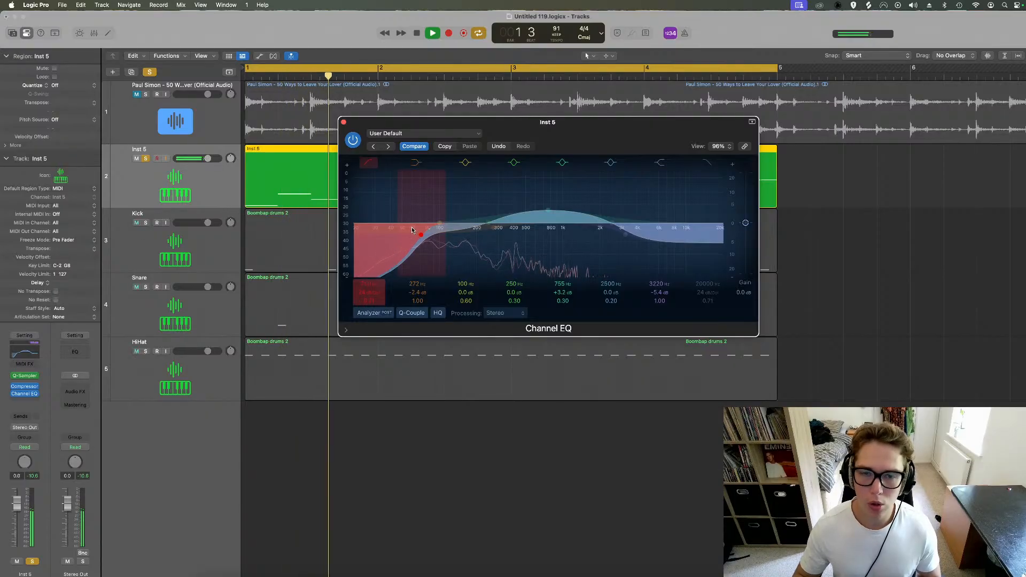
pyautogui.press('space')
pyautogui.press('super+w')
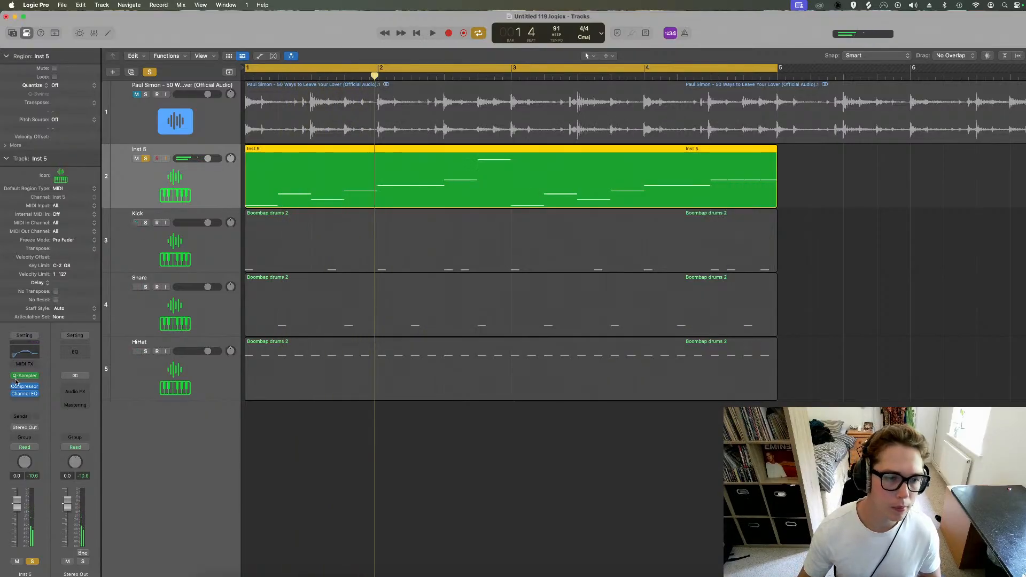
# Step: Adjust the attack of the amp envelope in Inst 5's Quick Sampler and play the chops
pyautogui.click(35, 377)
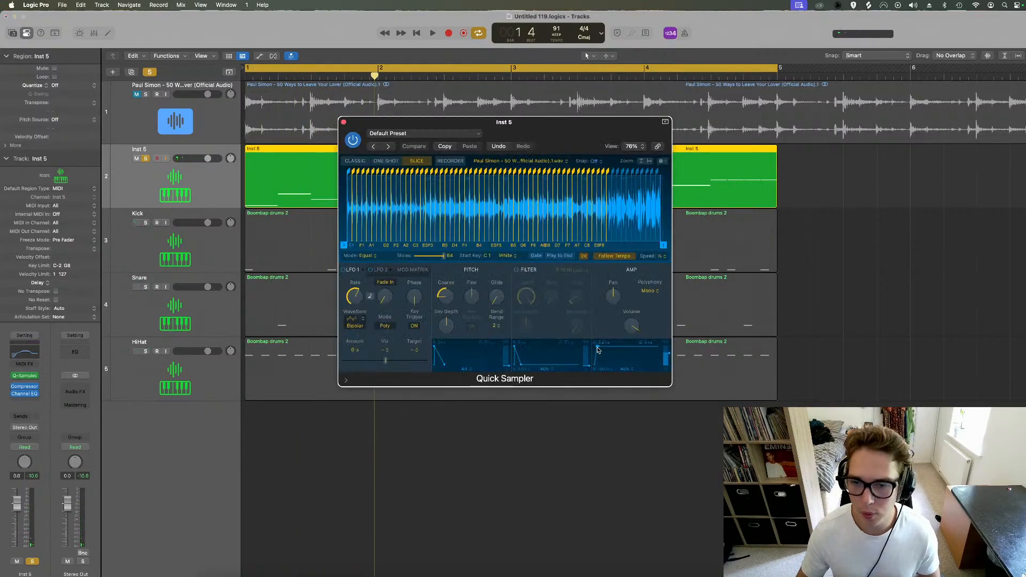
pyautogui.press('space')
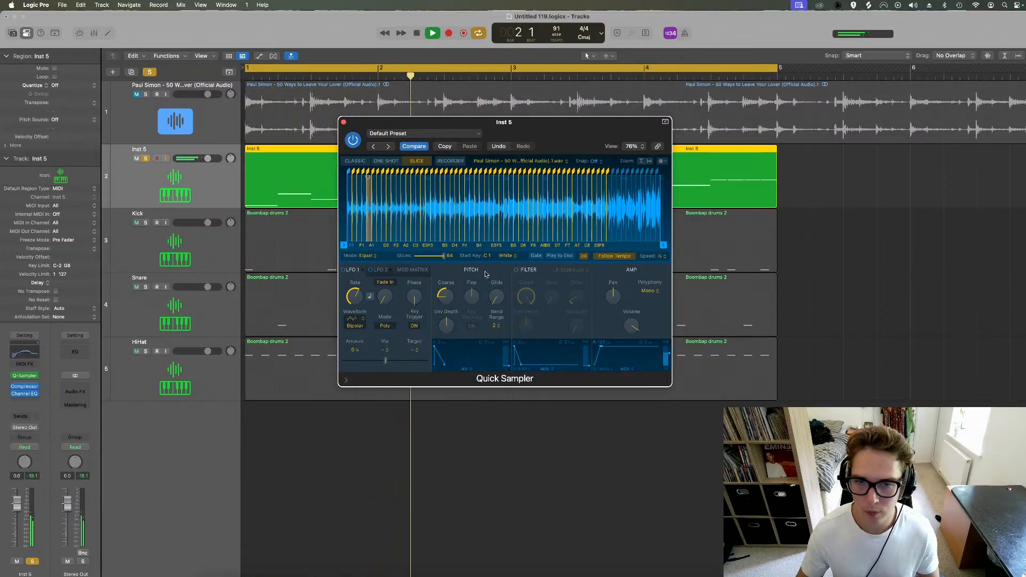
pyautogui.click(344, 122)
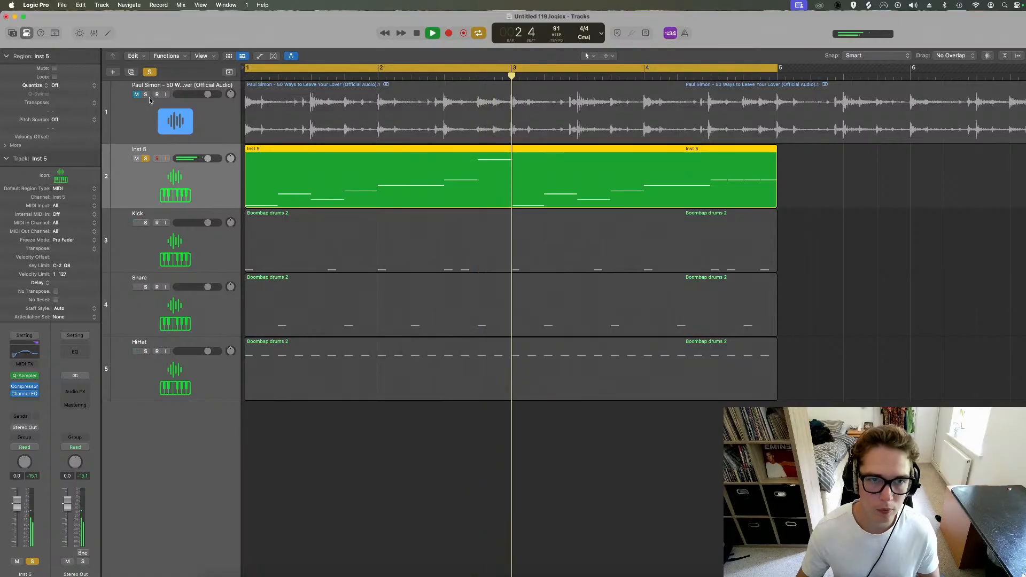
# Step: Clear the Inst 5 solo to play the chops with the drums, reduce the track heights, and deselect the region
pyautogui.press('s')
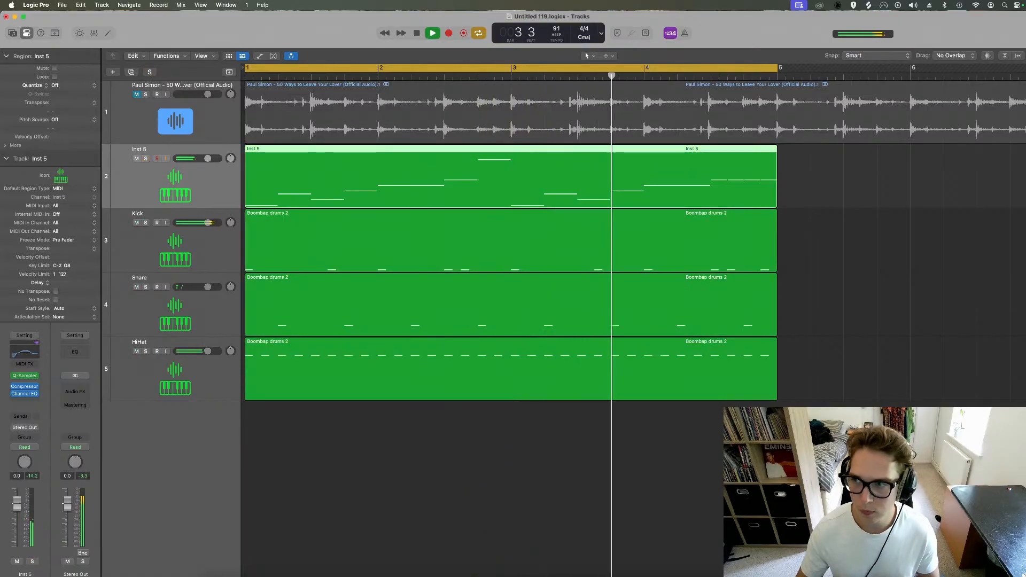
pyautogui.press('super+Up')
pyautogui.press('super+Up')
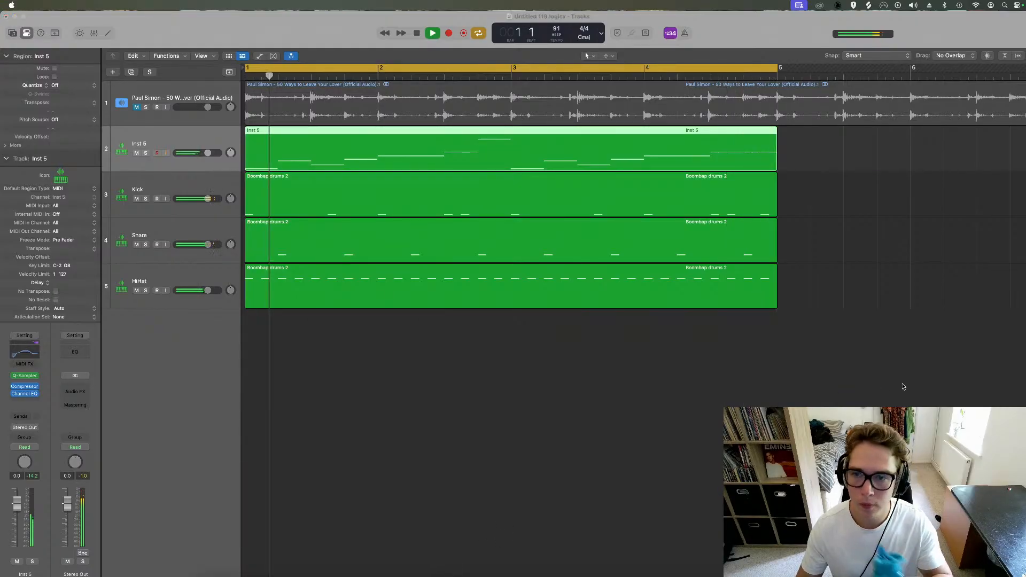
pyautogui.click(775, 387)
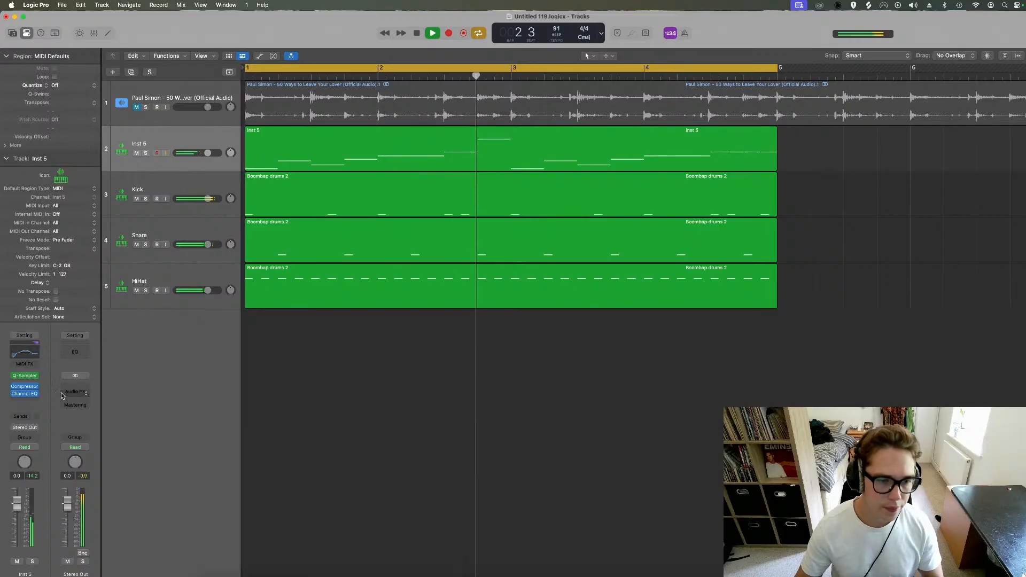
# Step: Raise the make-up gain of Inst 5's Compressor to 5.5 dB
pyautogui.click(25, 388)
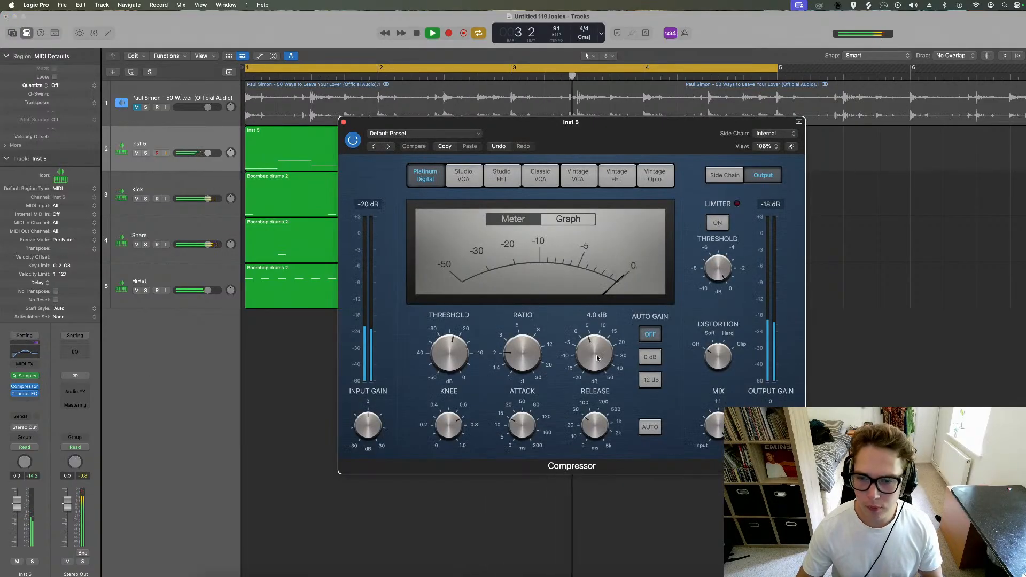
pyautogui.moveTo(597, 359); pyautogui.dragTo(596, 352)
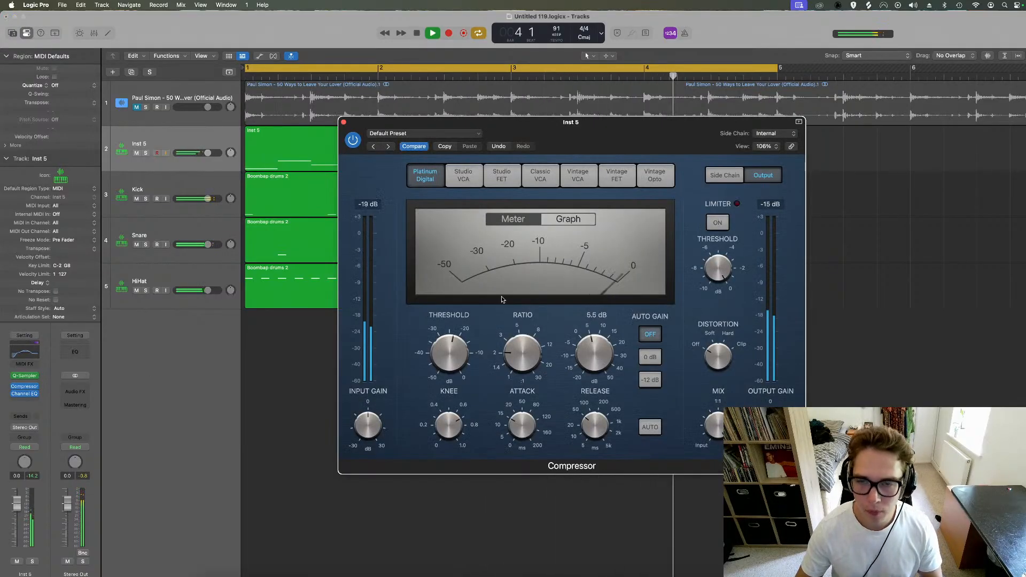
pyautogui.click(343, 123)
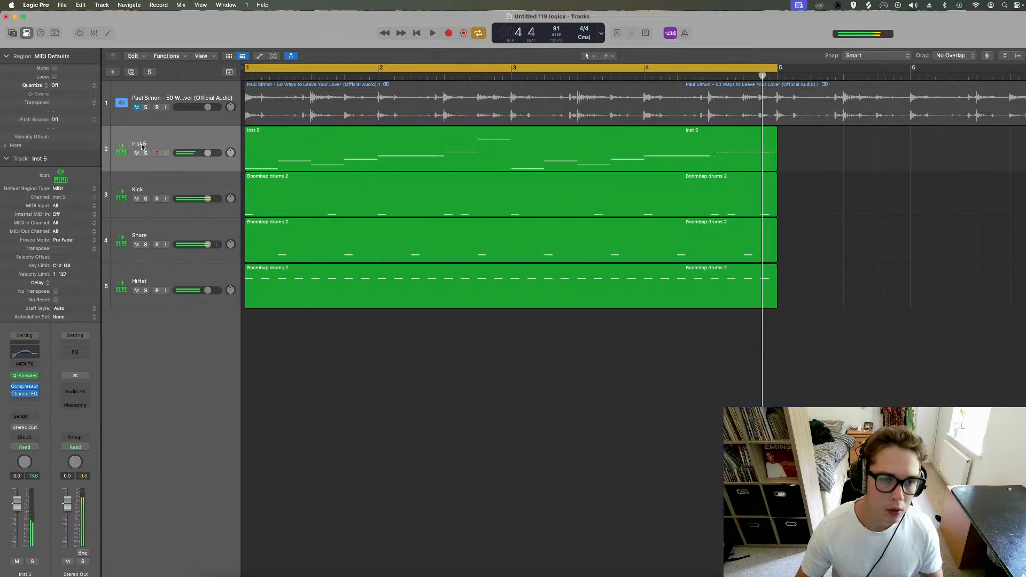
# Step: Rename the Inst 5 track as Sample and play it soloed
pyautogui.doubleClick(141, 146)
pyautogui.write('Sample')
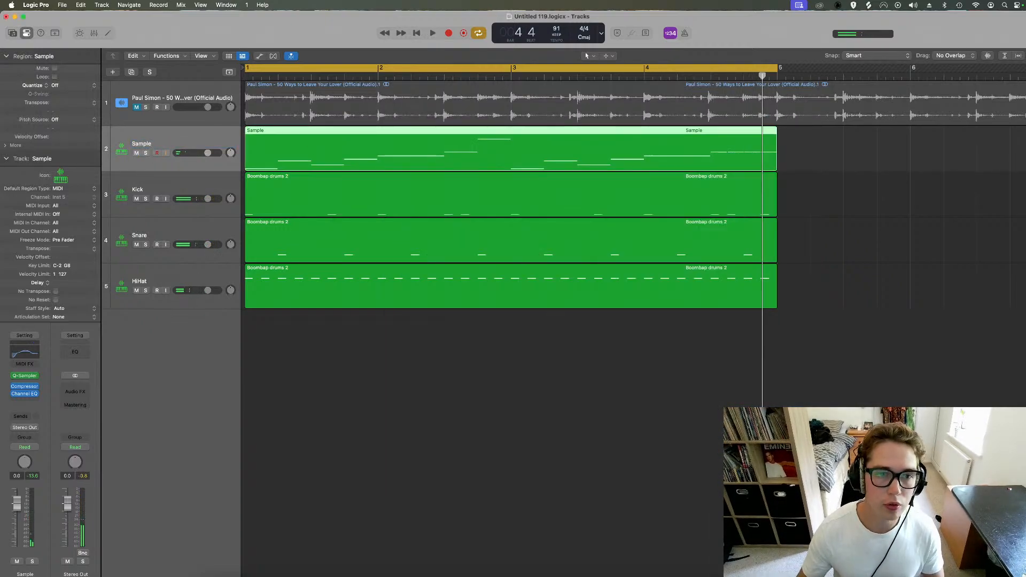
pyautogui.press('space')
pyautogui.press('s')
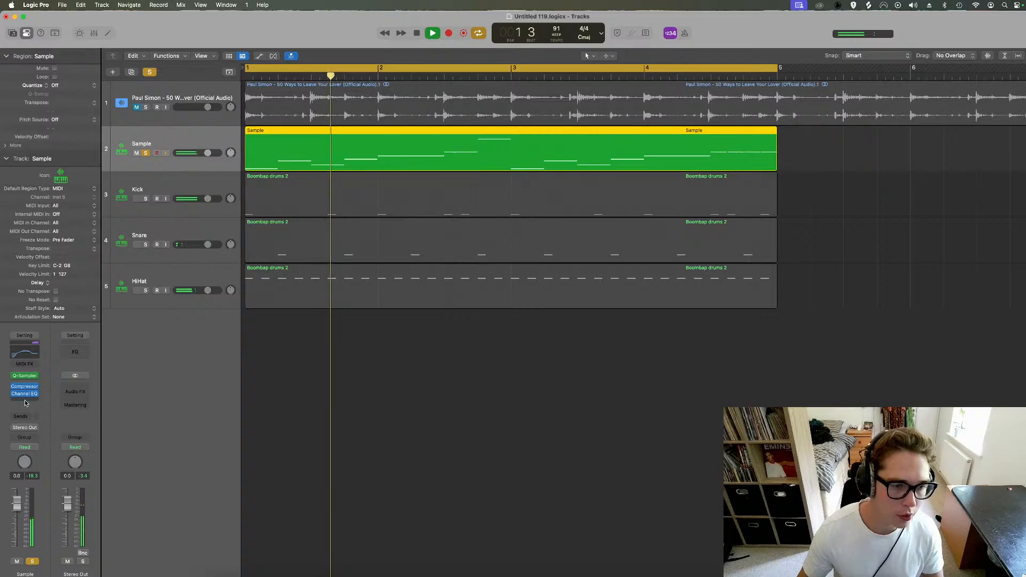
# Step: Add a send from the Sample track to Bus 1
pyautogui.click(24, 416)
pyautogui.moveTo(59, 491)
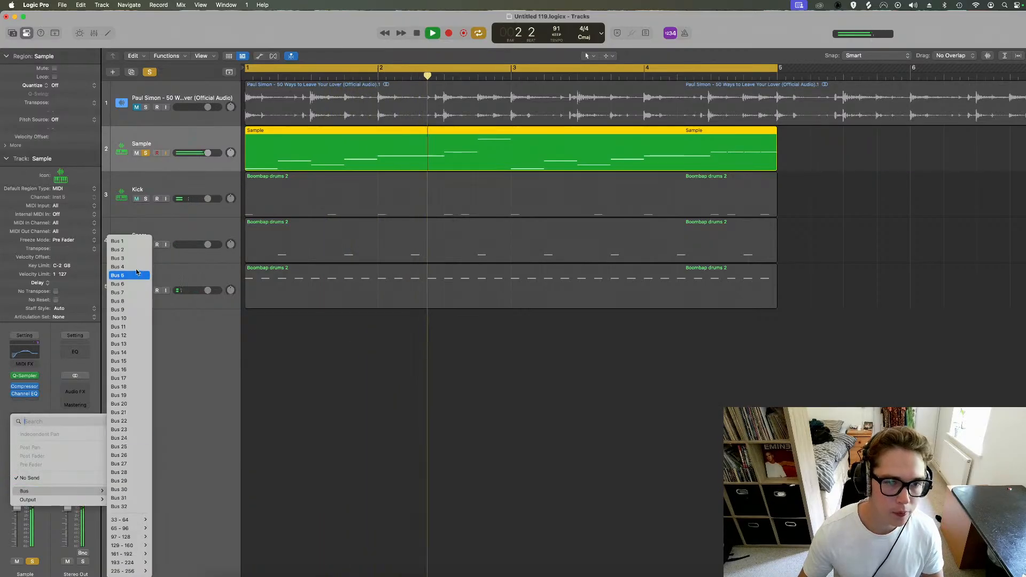
pyautogui.click(118, 241)
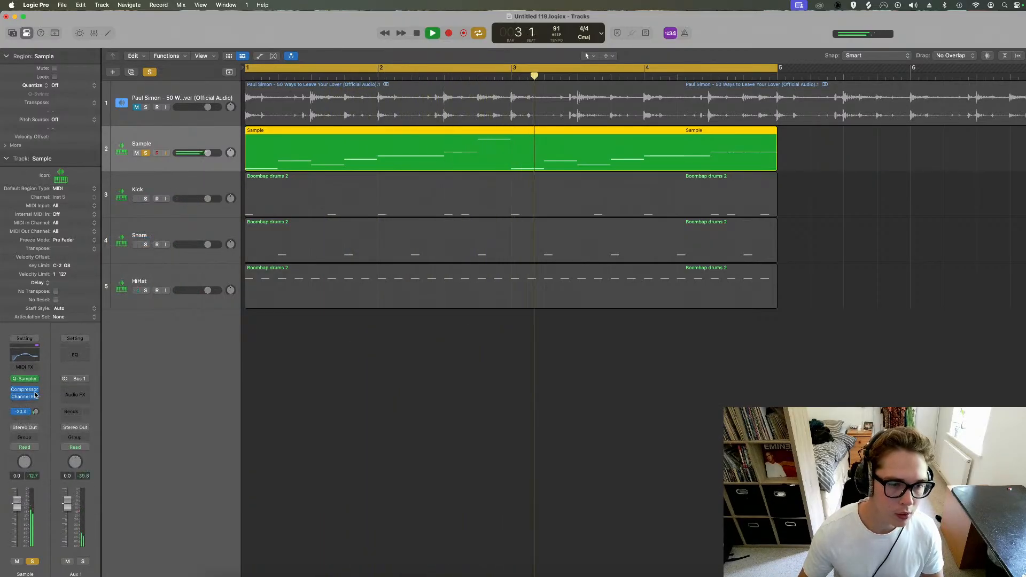
# Step: Insert a stereo Echo on Aux 1 and play the soloed sample through it
pyautogui.press('space')
pyautogui.click(77, 395)
pyautogui.moveTo(84, 447)
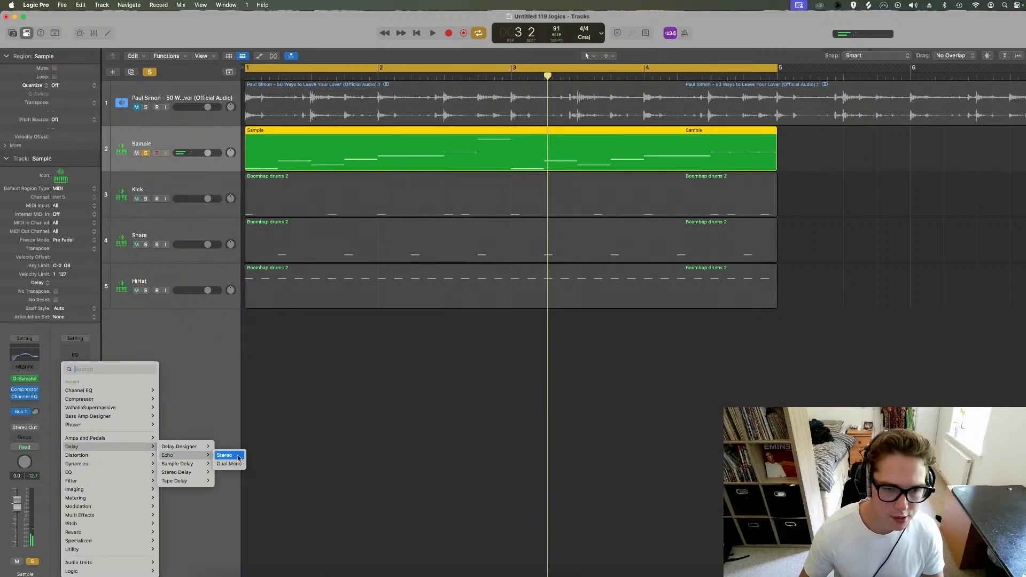
pyautogui.click(238, 459)
pyautogui.press('space')
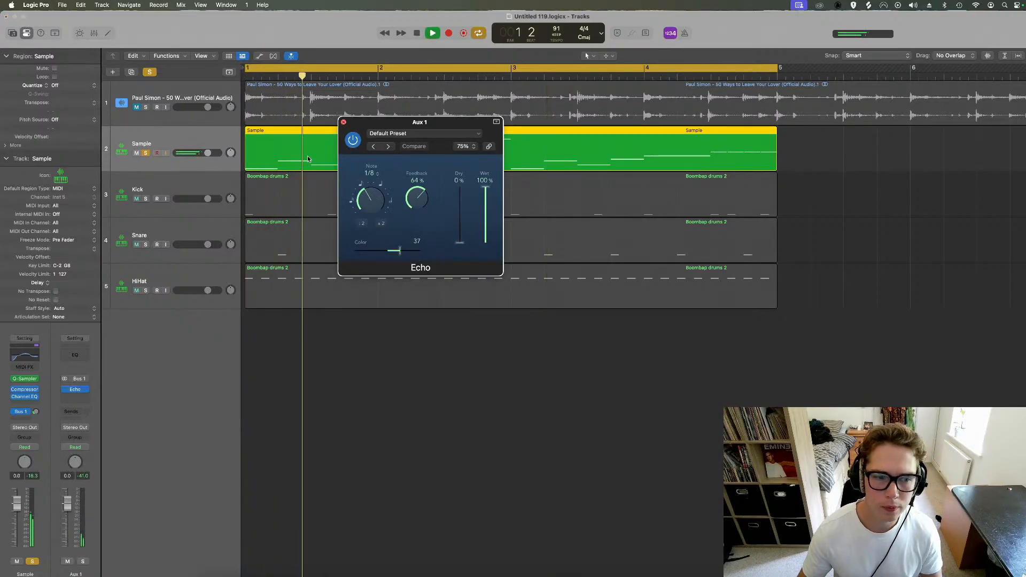
pyautogui.press('super+w')
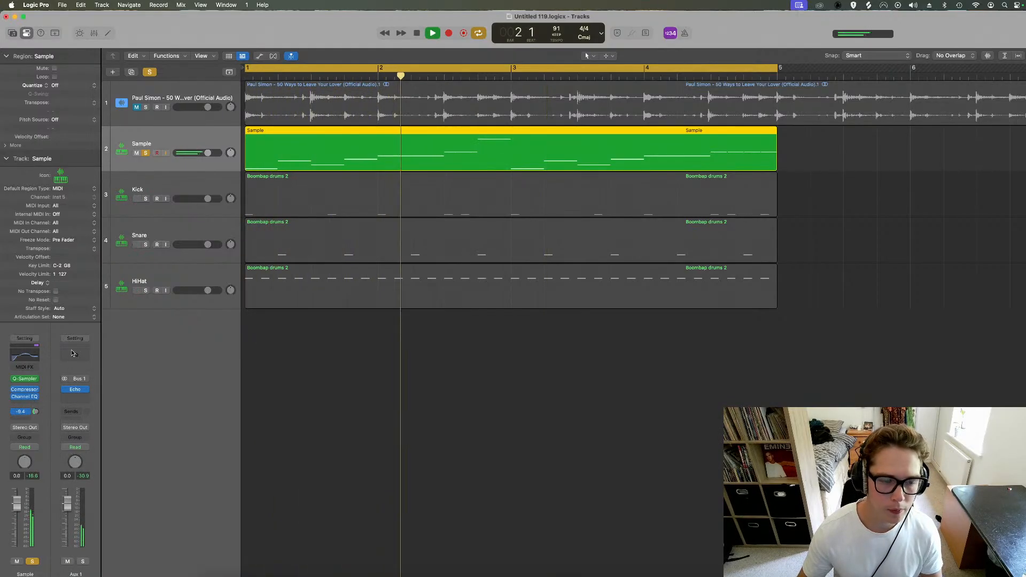
# Step: Add a Channel EQ to Aux 1 with a low cut at about 350 Hz and the high cut off, and play the echo
pyautogui.click(75, 355)
pyautogui.click(374, 165)
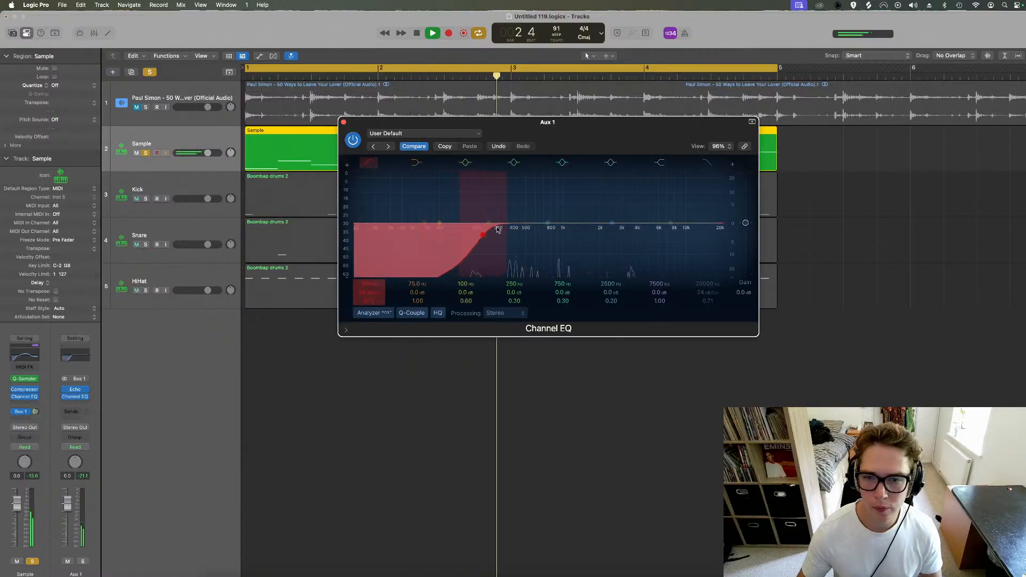
pyautogui.click(706, 167)
pyautogui.moveTo(717, 247); pyautogui.dragTo(641, 248)
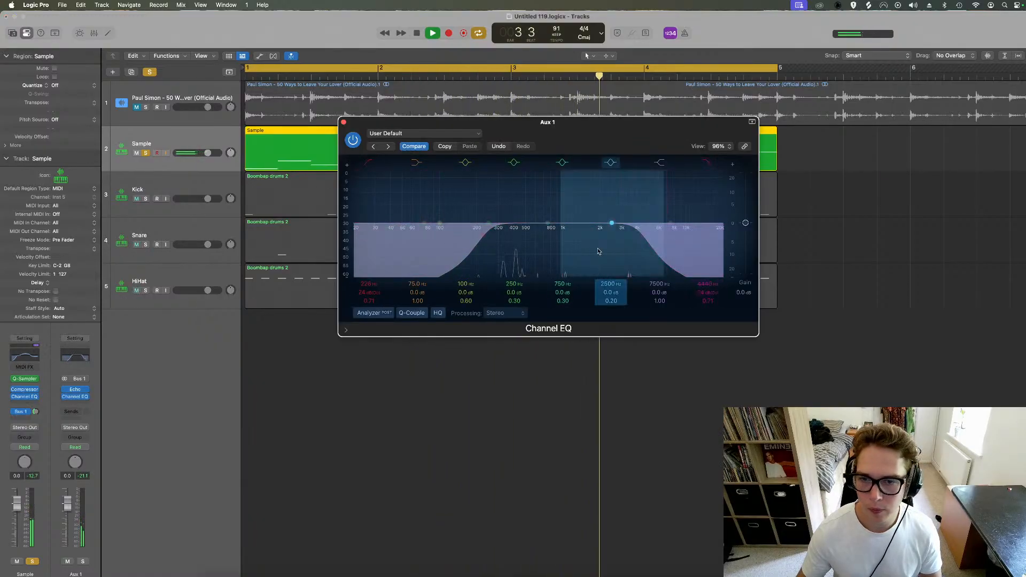
pyautogui.moveTo(475, 254); pyautogui.dragTo(497, 255)
pyautogui.moveTo(655, 255); pyautogui.dragTo(710, 254)
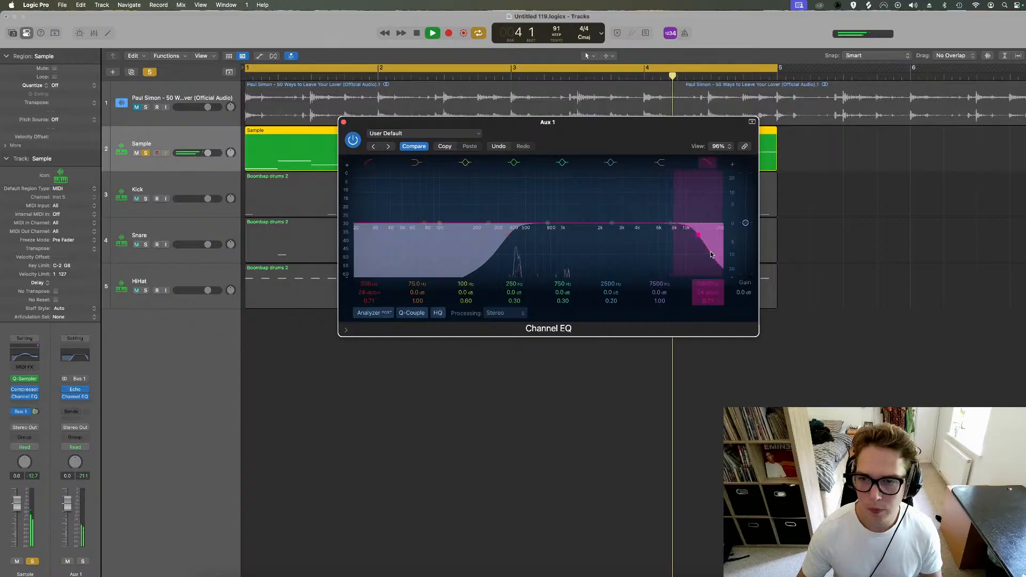
pyautogui.click(711, 163)
pyautogui.click(344, 123)
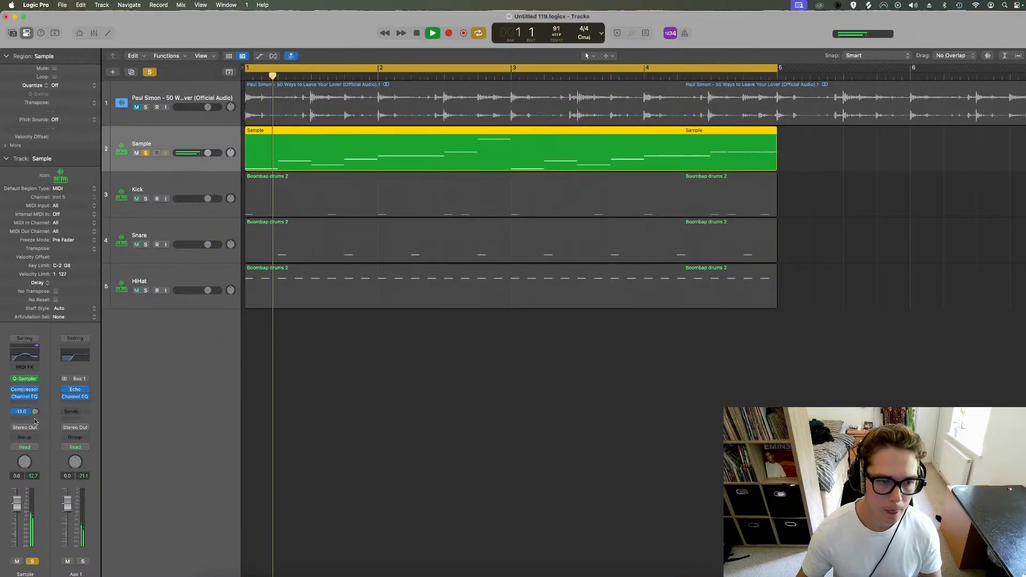
pyautogui.press('space')
pyautogui.press('space')
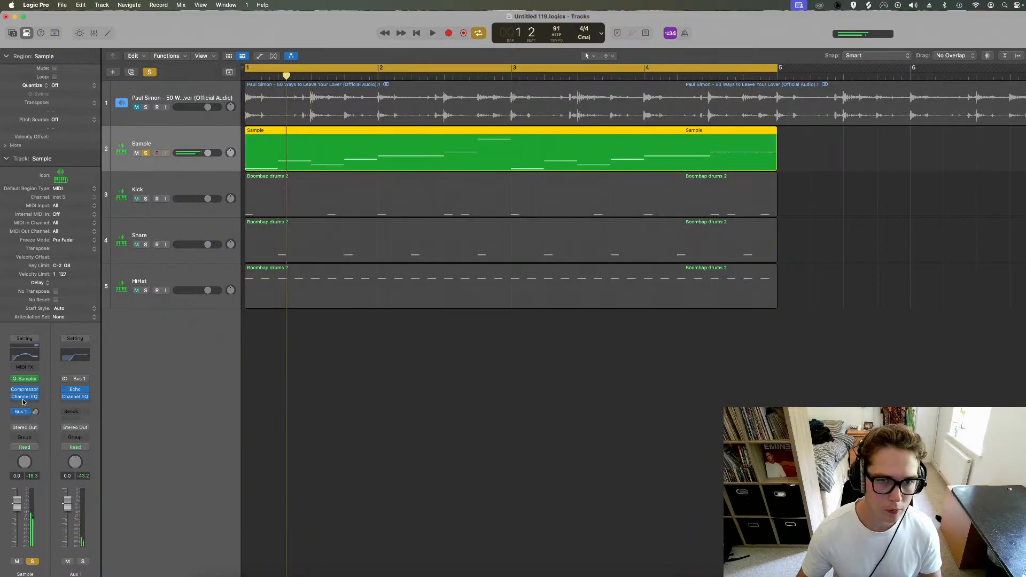
pyautogui.press('space')
# Step: Insert a stereo ValhallaSupermassive on the Sample track and load its reverb preset 80s Space Verb
pyautogui.click(23, 403)
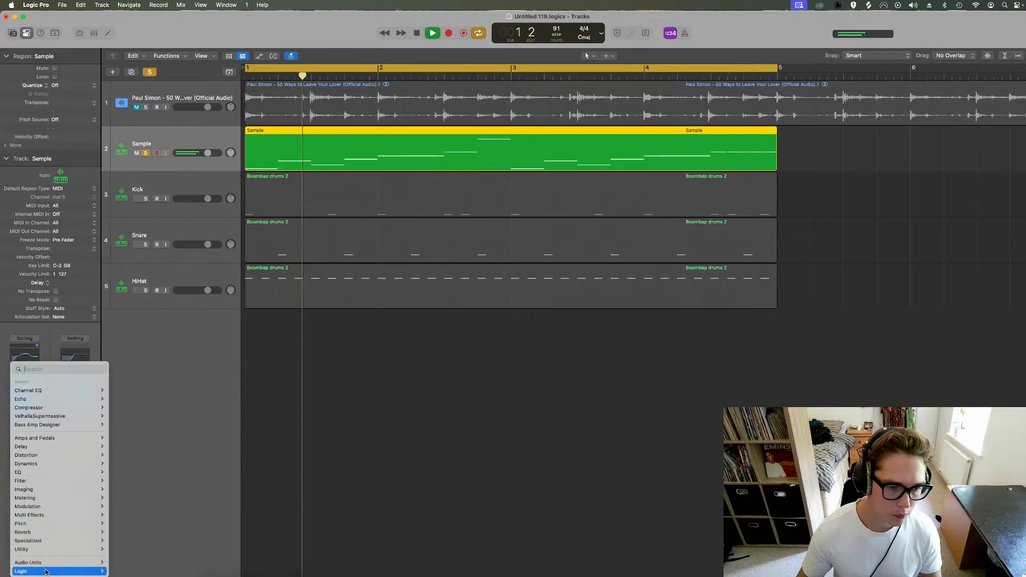
pyautogui.moveTo(56, 563)
pyautogui.moveTo(131, 571)
pyautogui.moveTo(203, 559)
pyautogui.click(263, 560)
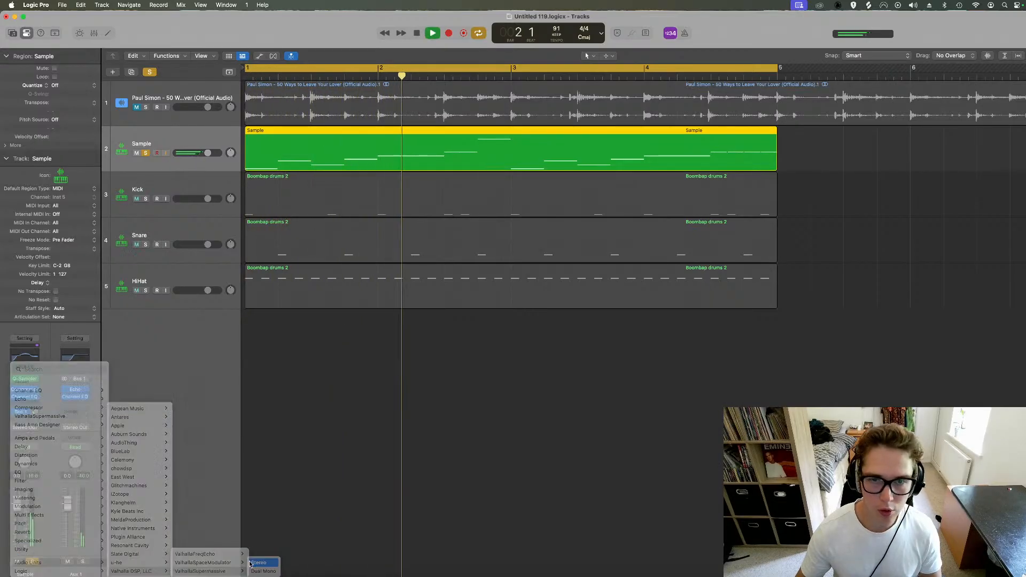
pyautogui.click(599, 306)
pyautogui.moveTo(588, 410)
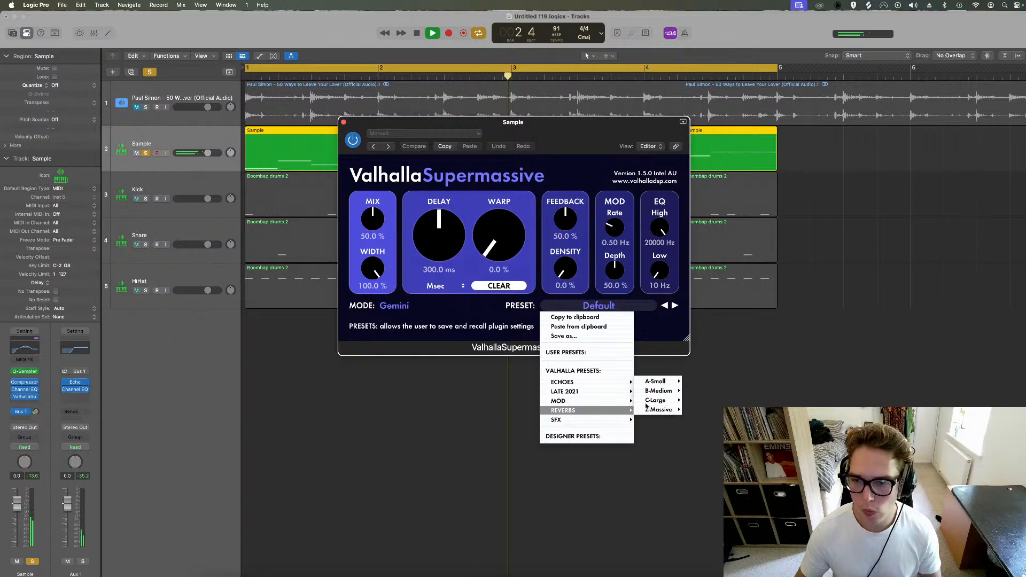
pyautogui.moveTo(658, 401)
pyautogui.click(713, 334)
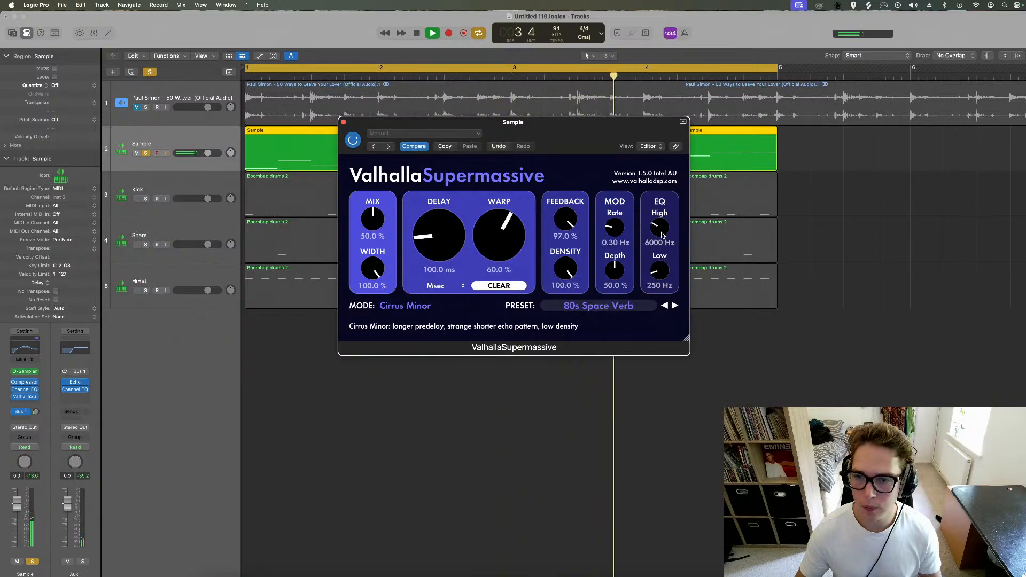
# Step: Set the reverb's high EQ to 4320 Hz and its mix to 14.5%, and clear the Sample solo to hear it with the drums
pyautogui.moveTo(659, 240); pyautogui.dragTo(659, 242)
pyautogui.moveTo(372, 218); pyautogui.dragTo(373, 257)
pyautogui.click(146, 152)
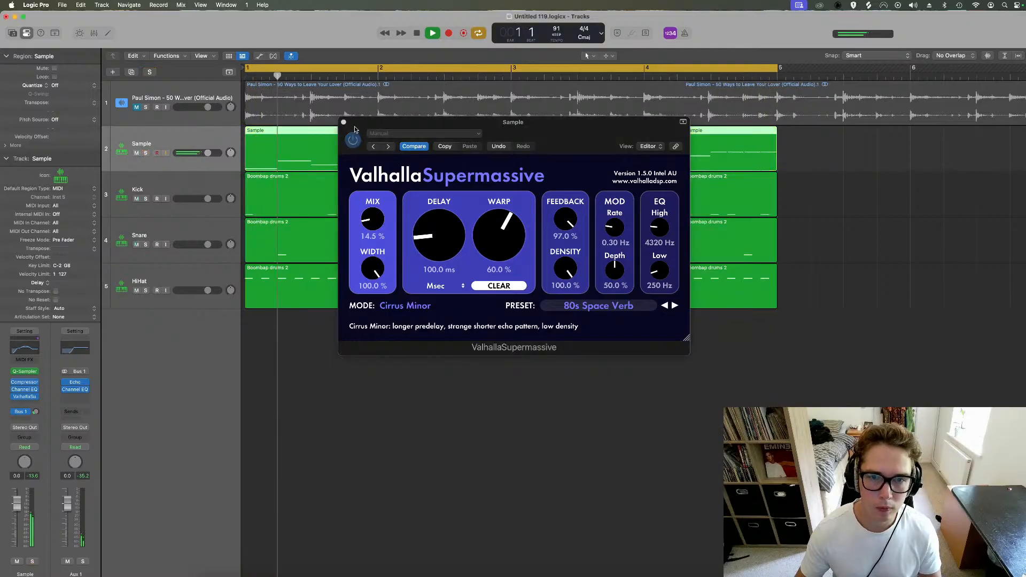
pyautogui.click(344, 122)
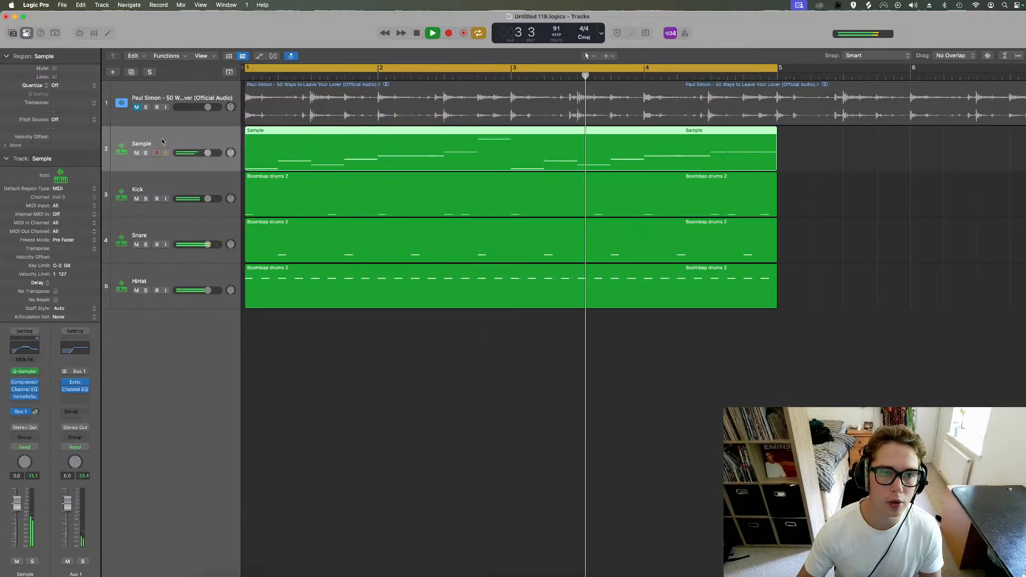
# Step: Stop playback, duplicate the Sample track with its settings, and try out the chops in the duplicate's Quick Sampler
pyautogui.press('space')
pyautogui.press('super+d')
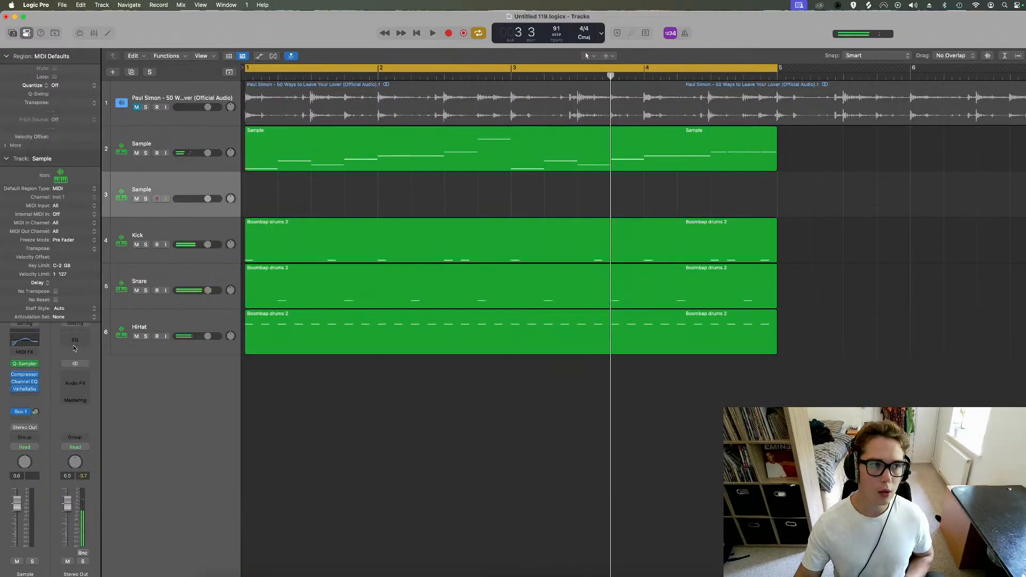
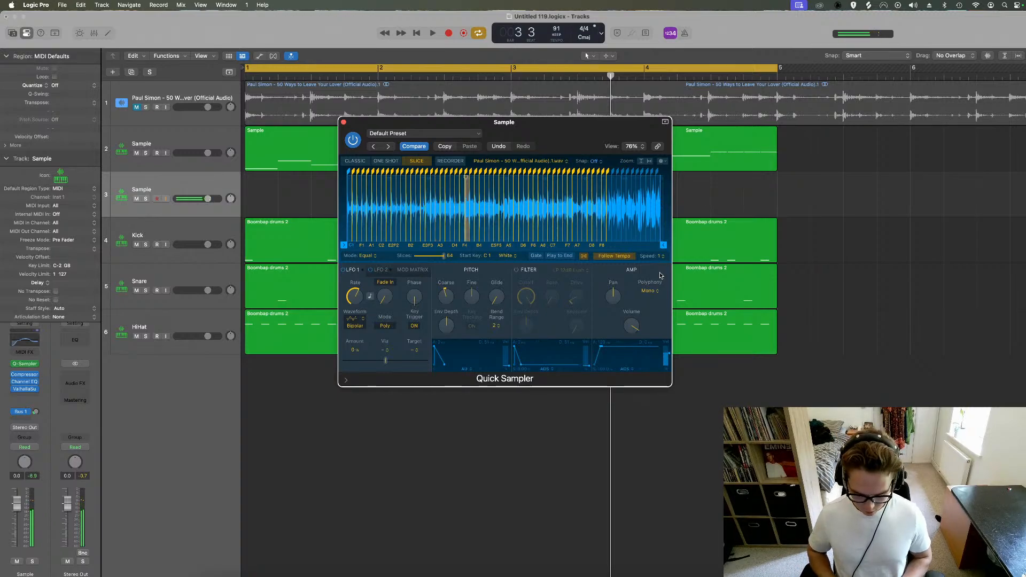
pyautogui.click(344, 123)
# Step: Narrow the duplicated track's Channel EQ to a mid-range band by raising the low cut and lowering the high cut
pyautogui.click(30, 341)
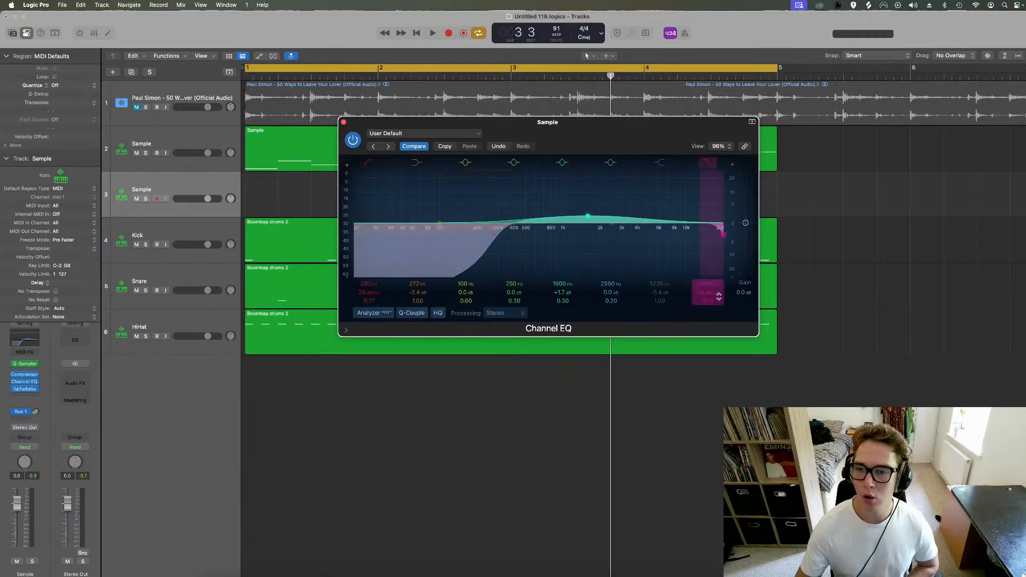
pyautogui.moveTo(718, 256); pyautogui.dragTo(687, 257)
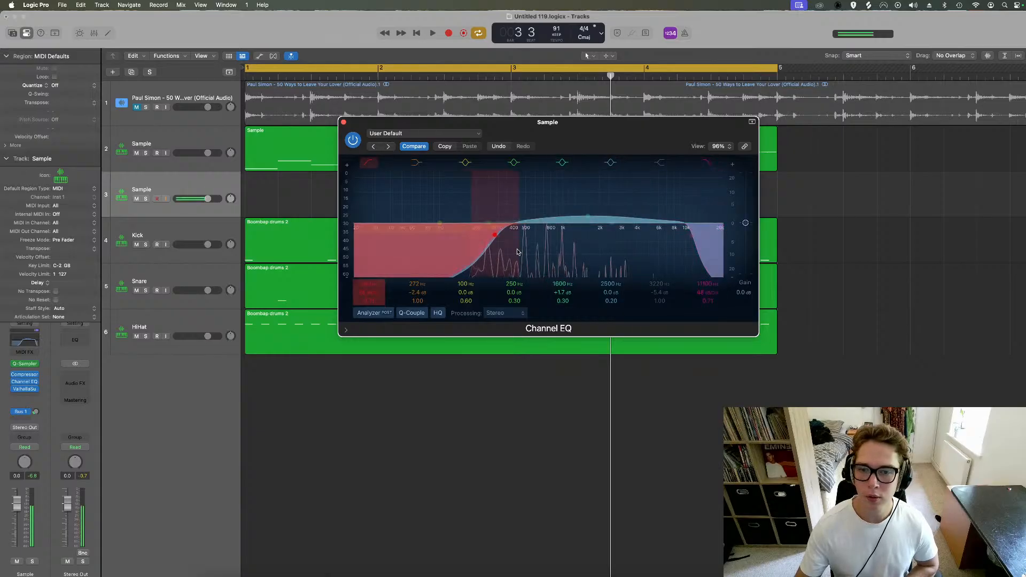
pyautogui.moveTo(506, 252); pyautogui.dragTo(543, 253)
pyautogui.moveTo(661, 247); pyautogui.dragTo(653, 248)
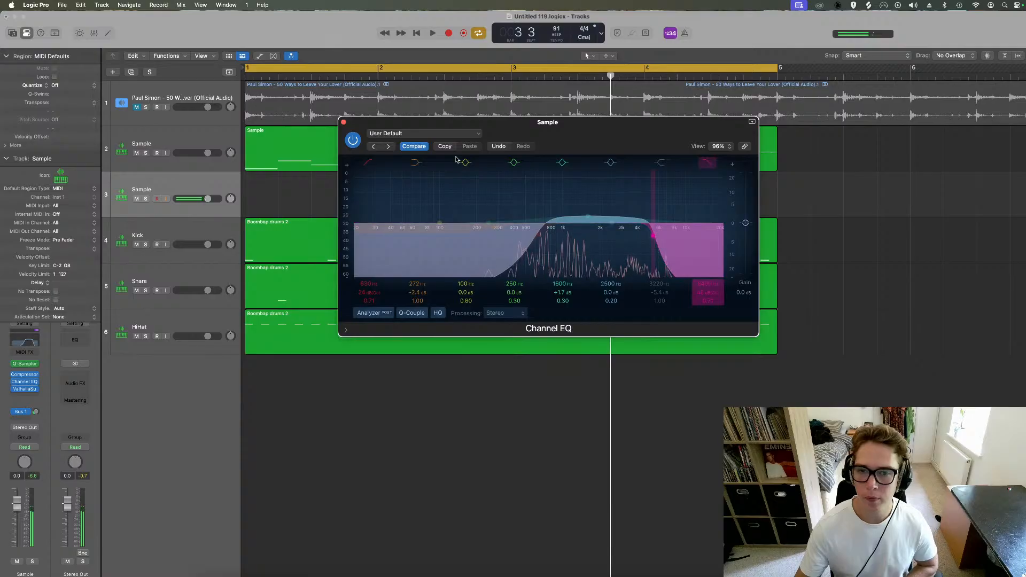
pyautogui.click(33, 381)
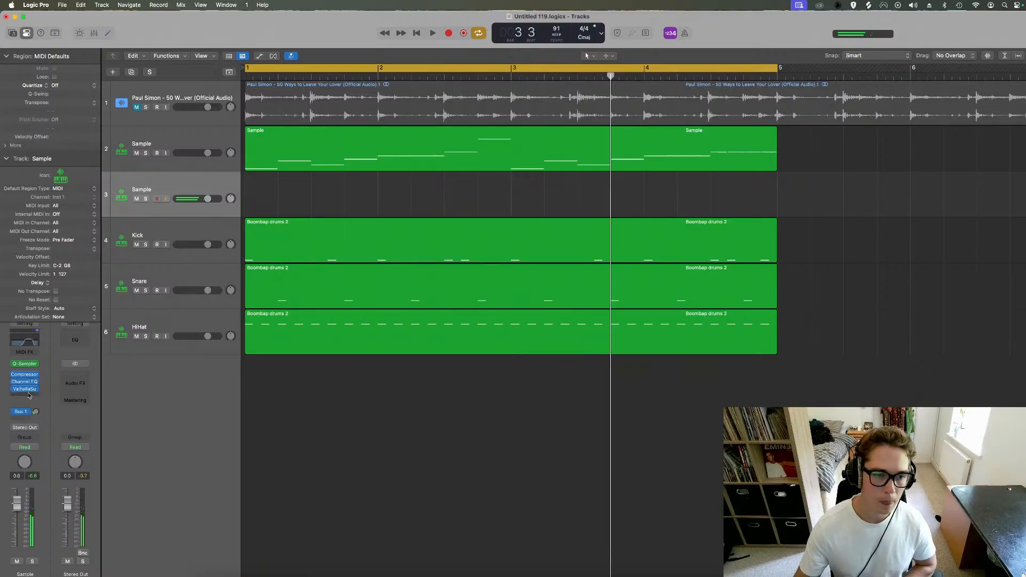
# Step: Set the duplicated track's Bus 1 send to about -10 dB and insert a stereo Spreader before the reverb
pyautogui.click(34, 411)
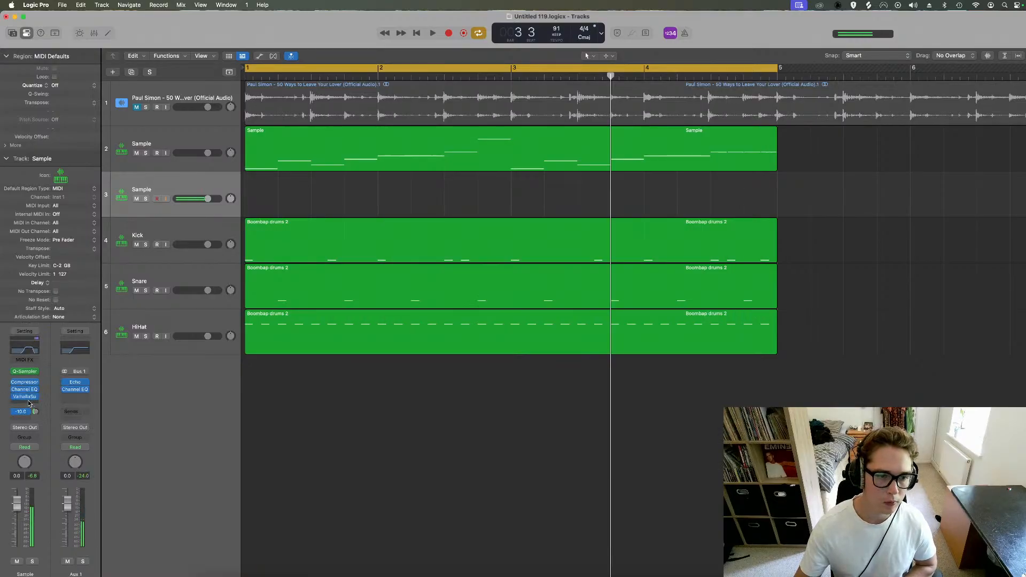
pyautogui.click(29, 401)
pyautogui.moveTo(50, 506)
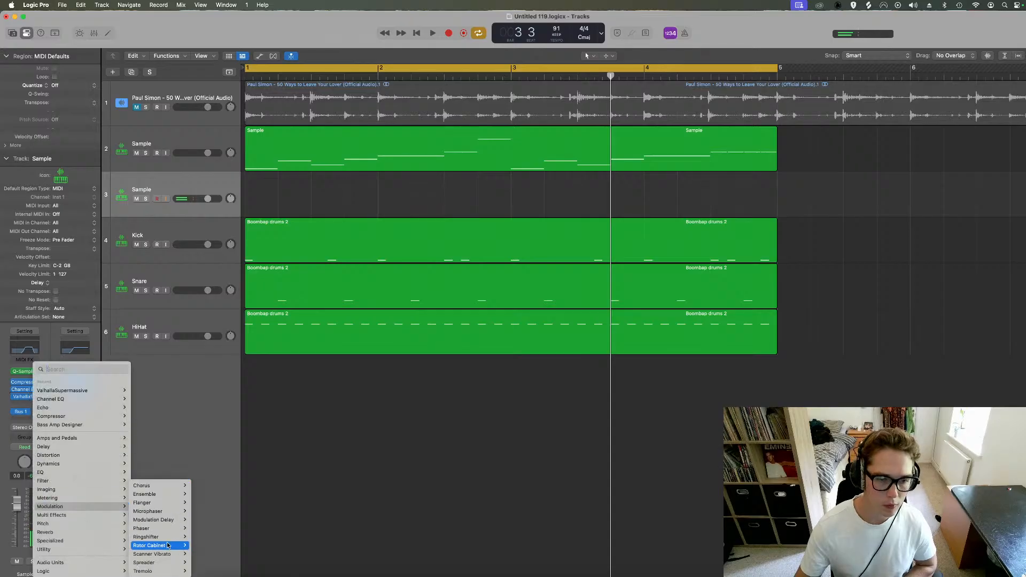
pyautogui.click(201, 563)
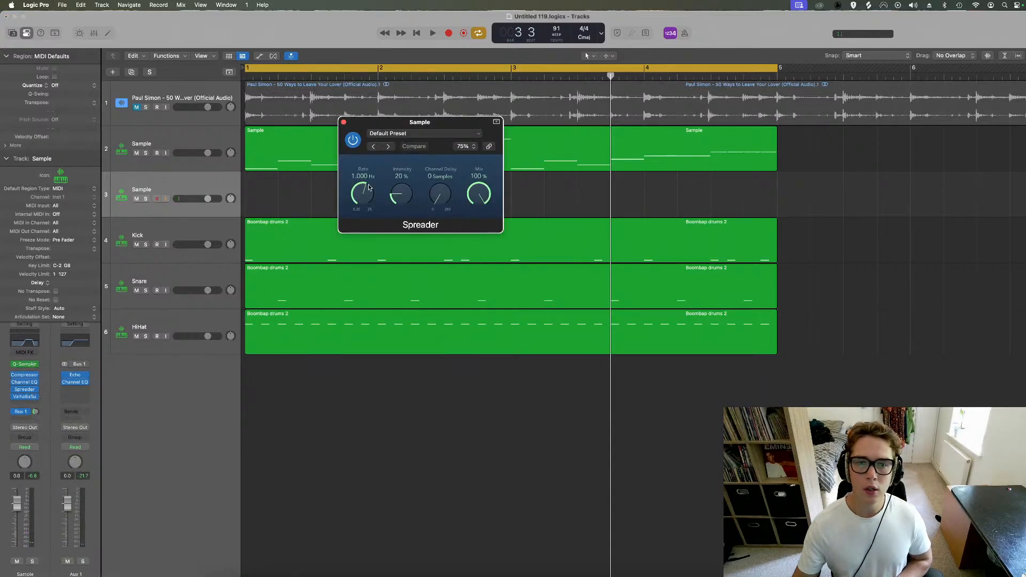
pyautogui.click(344, 122)
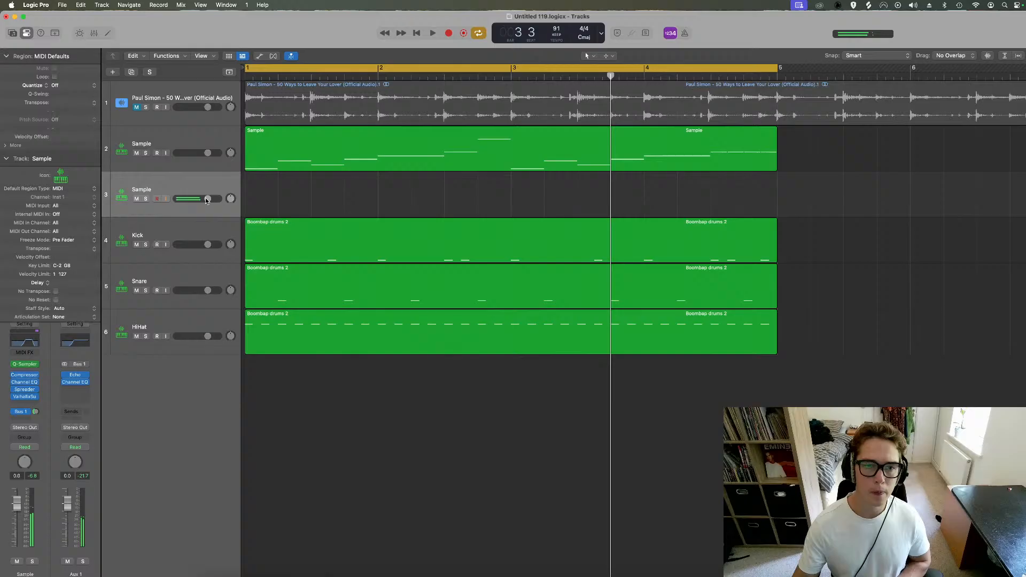
# Step: Lower the duplicated track to -6.8 dB and insert a Bitcrusher after its Compressor with 12-bit resolution, 5x downsampling and 59.30% mix
pyautogui.click(24, 380)
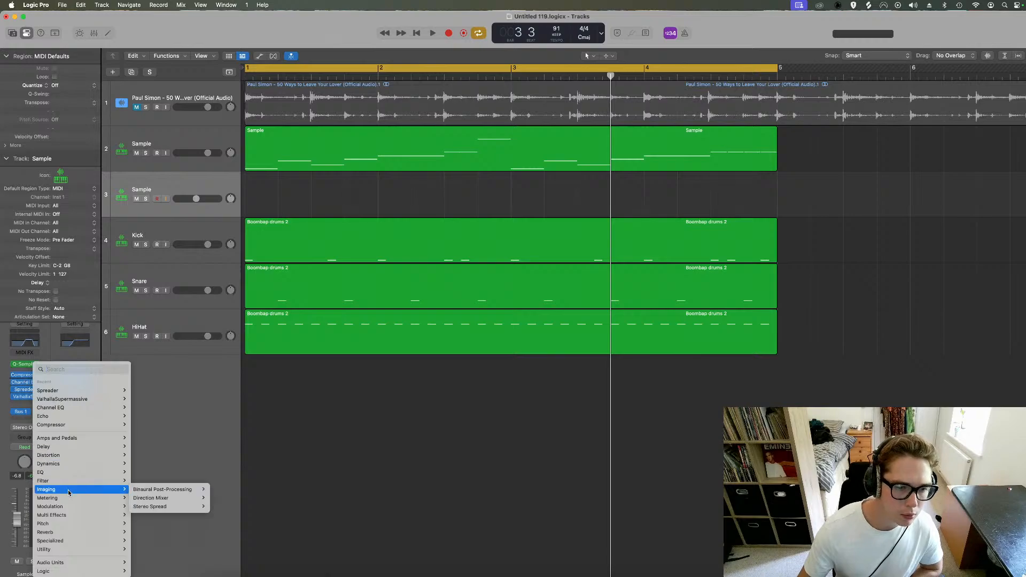
pyautogui.moveTo(56, 459)
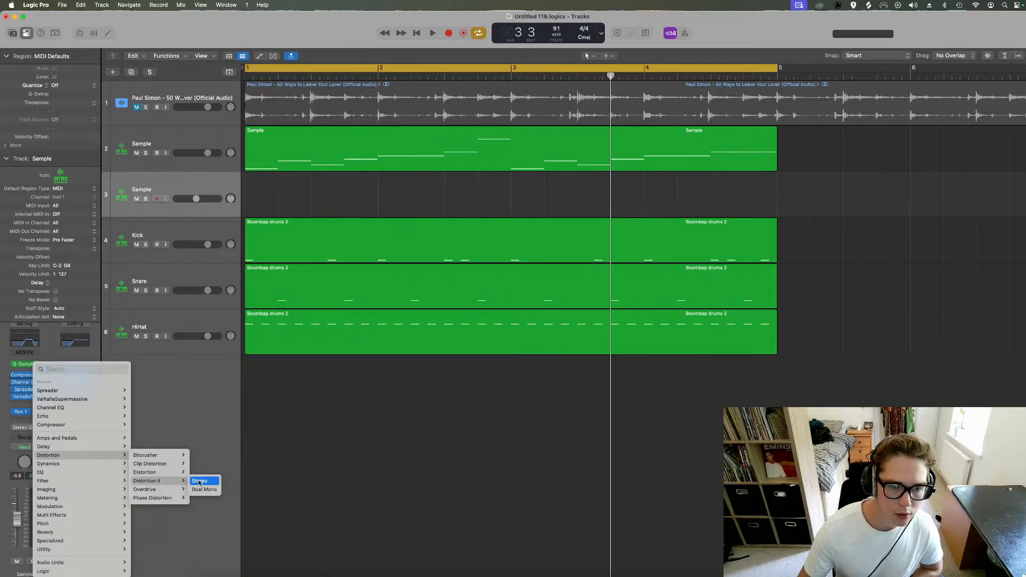
pyautogui.click(200, 456)
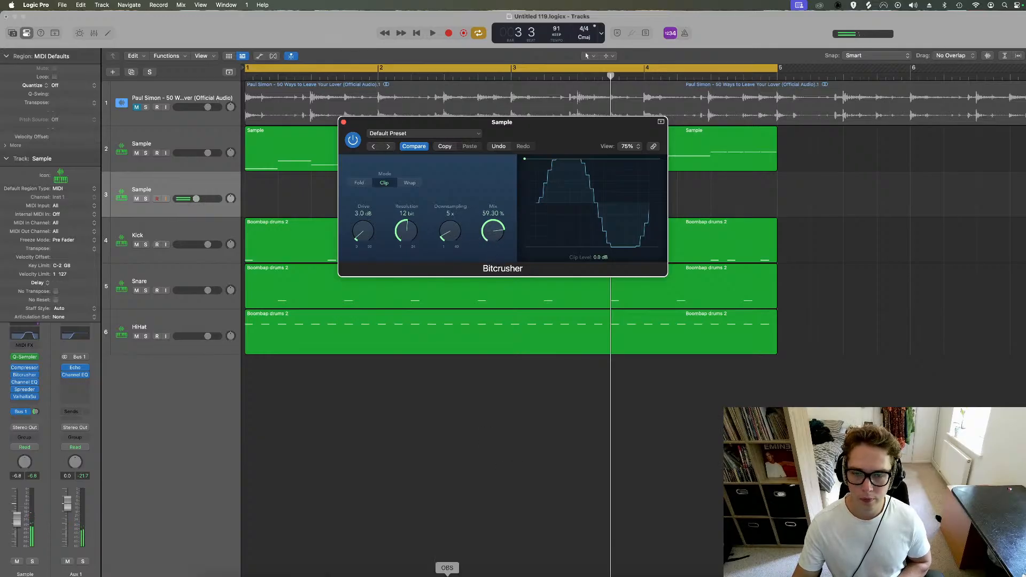
pyautogui.click(448, 576)
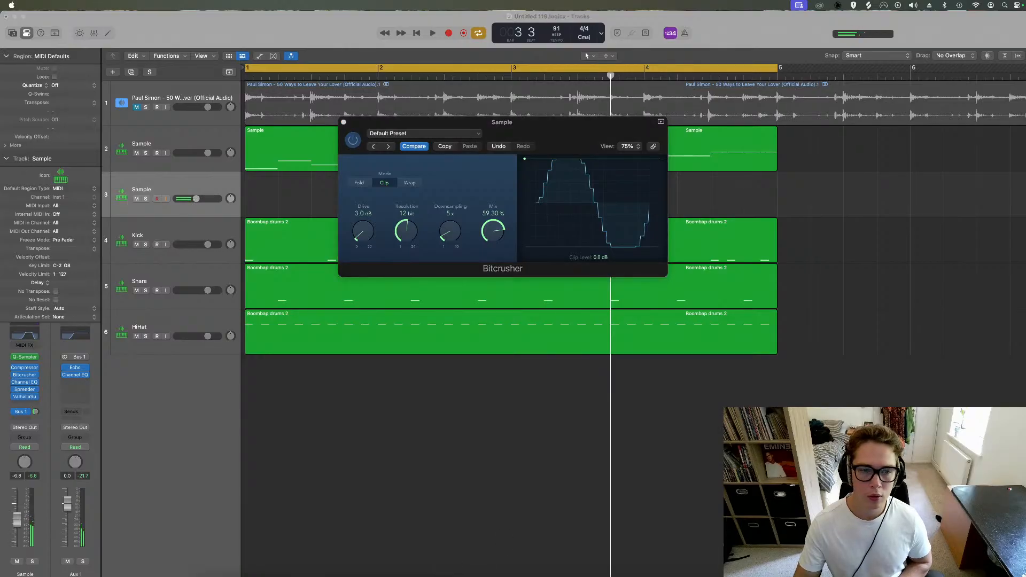
# Step: Play back the looped beat to check the Bitcrusher's effect, closing the plug-in and stopping playback when done
pyautogui.press('space')
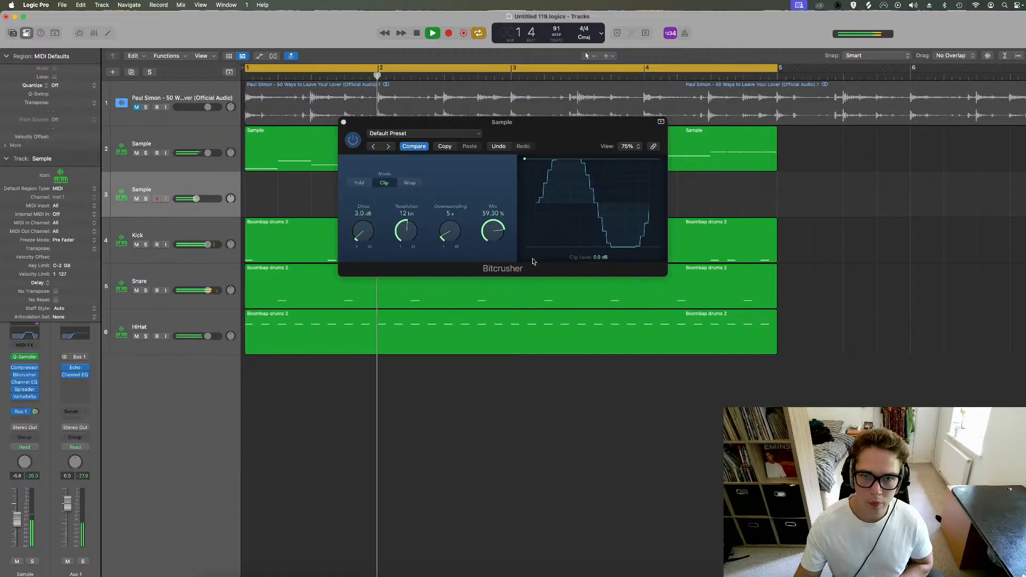
pyautogui.click(343, 123)
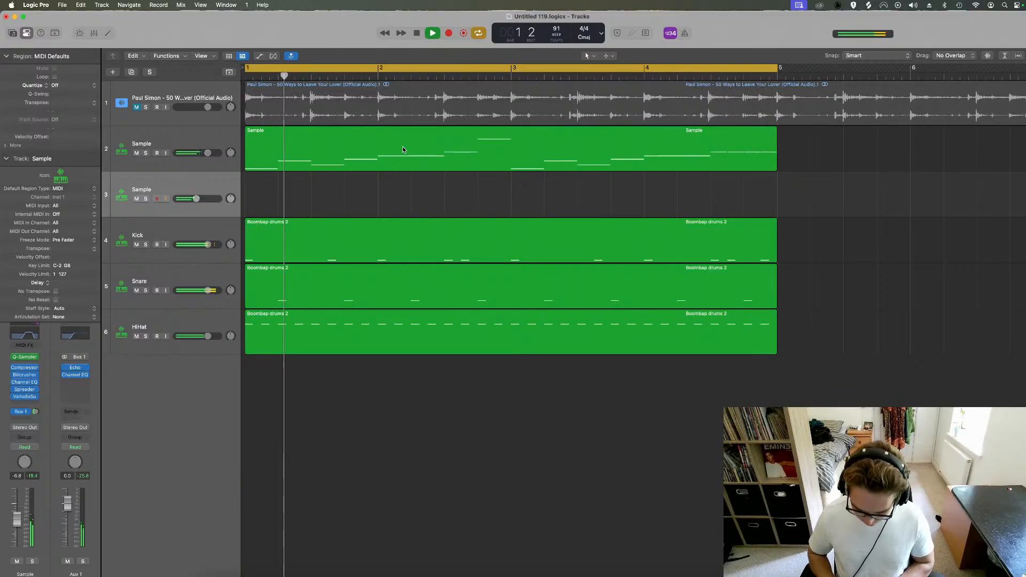
pyautogui.press('space')
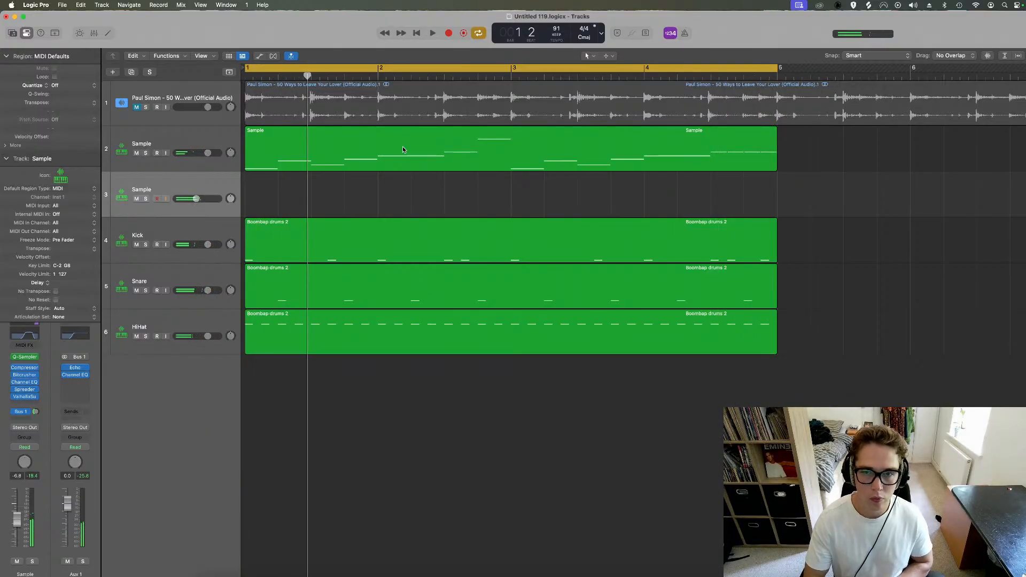
# Step: Record a MIDI part of vocal chops on the duplicated Sample track across the four-bar loop using its Quick Sampler
pyautogui.click(26, 357)
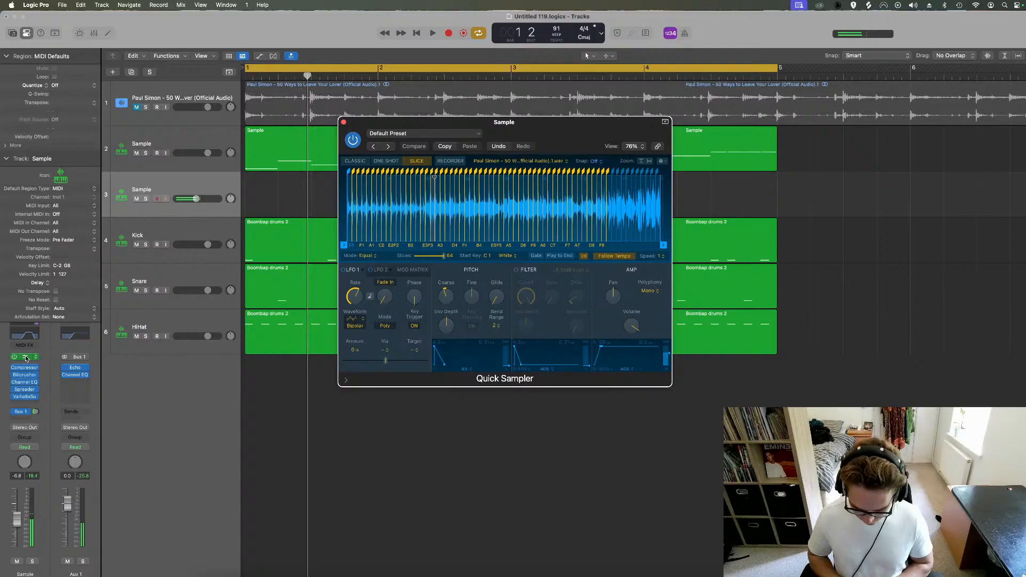
pyautogui.press('space')
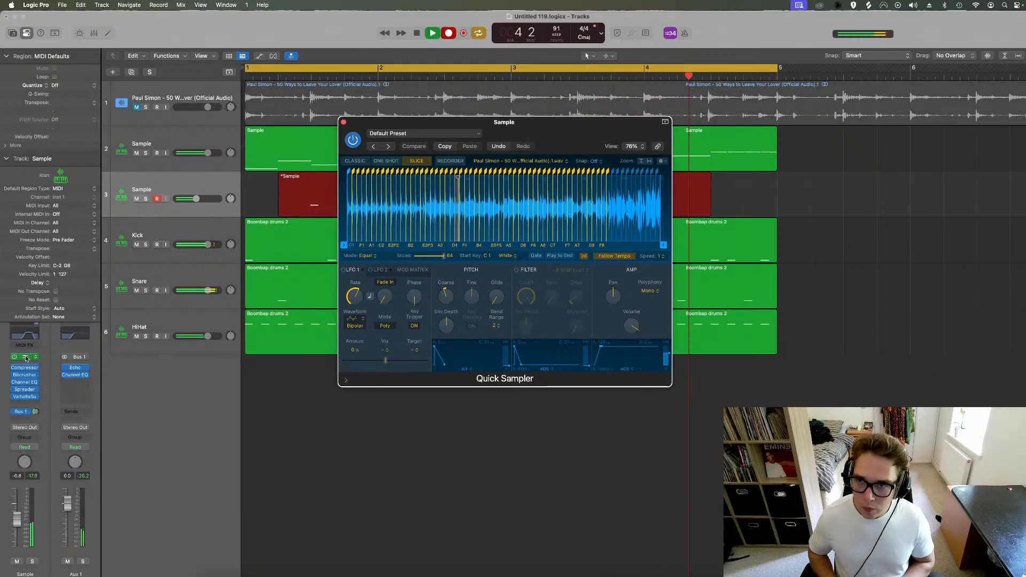
pyautogui.press('space')
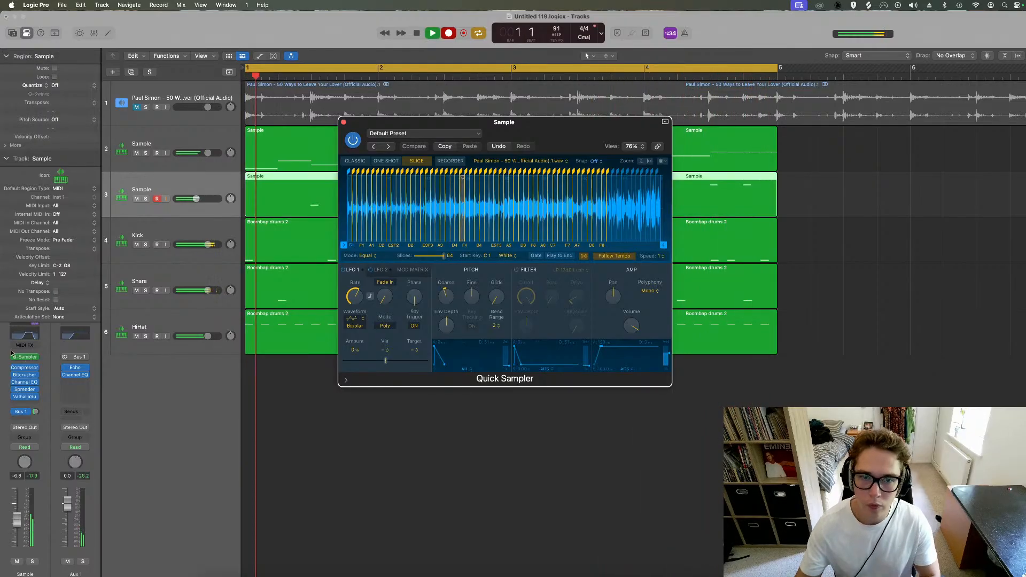
pyautogui.click(344, 123)
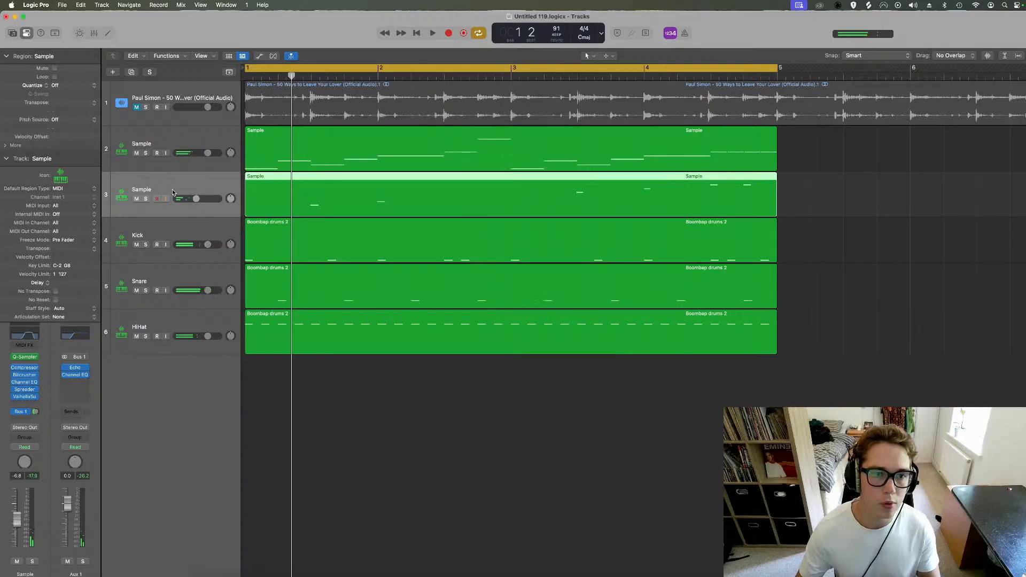
# Step: Rename the duplicated track Sample Vocals, solo it together with the Sample track, and start playback
pyautogui.write('ocals')
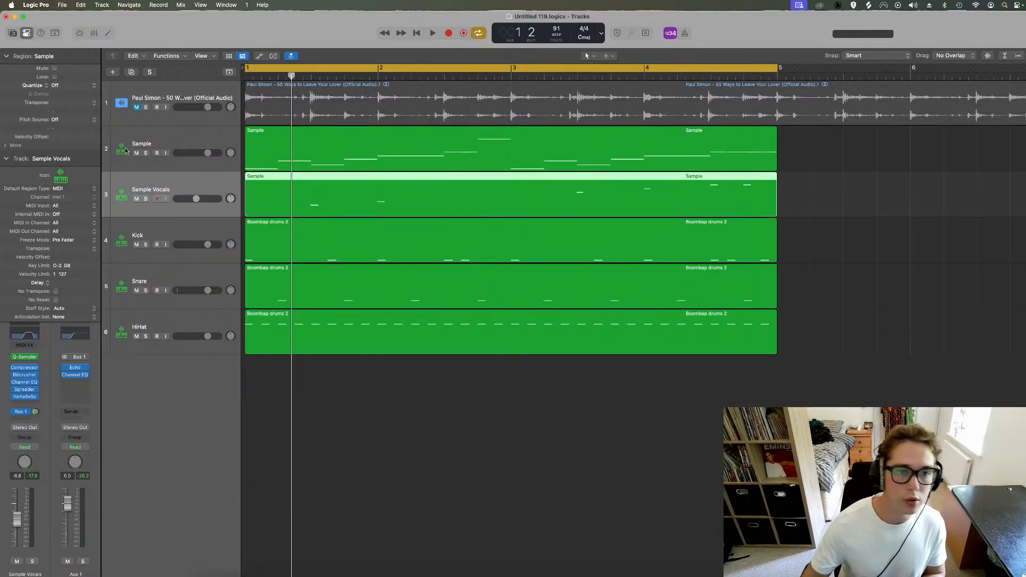
pyautogui.moveTo(146, 153); pyautogui.dragTo(146, 198)
pyautogui.press('space')
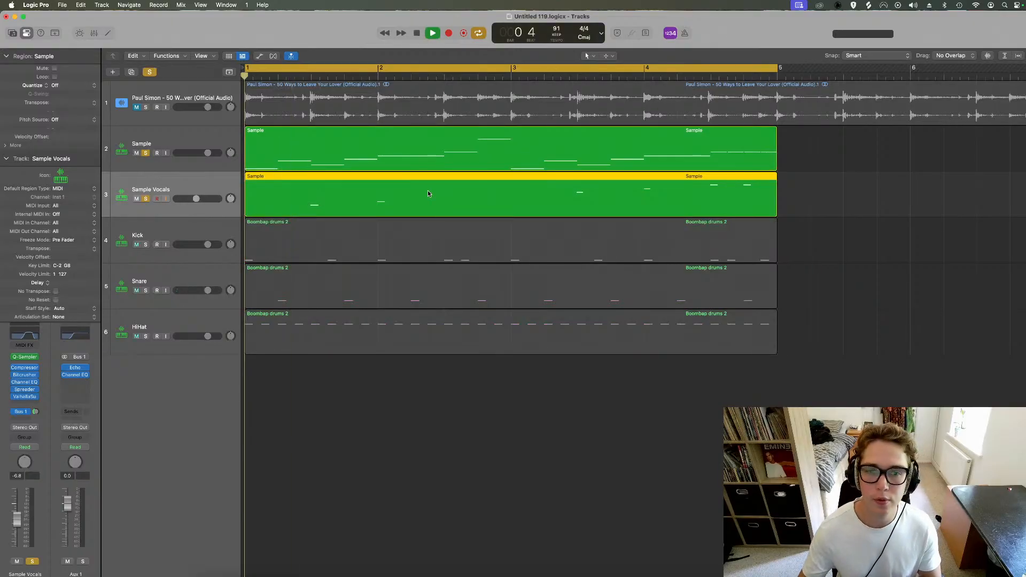
# Step: Extend all recorded Sample Vocals notes to meet the following note, and shorten the second note to end around 2 3
pyautogui.press('p')
pyautogui.moveTo(733, 407); pyautogui.dragTo(230, 526)
pyautogui.press('space')
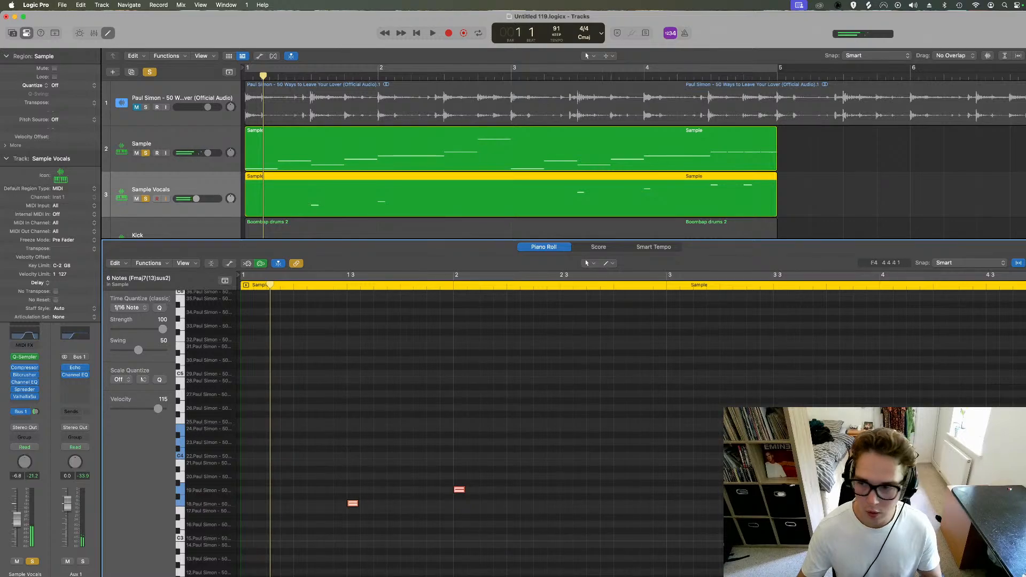
pyautogui.moveTo(818, 404); pyautogui.dragTo(240, 535)
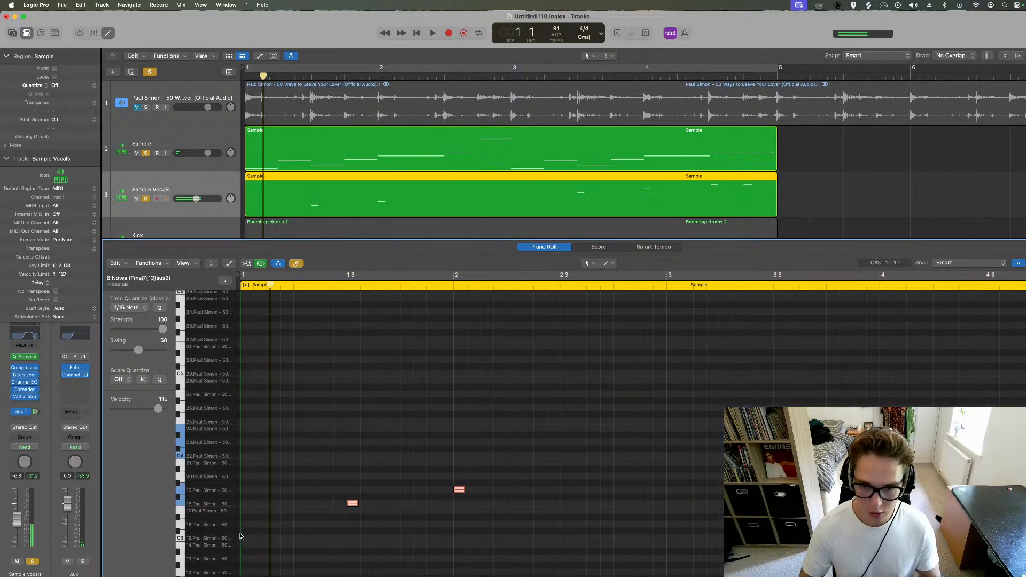
pyautogui.hotkey('shift', '\\')
pyautogui.click(763, 484)
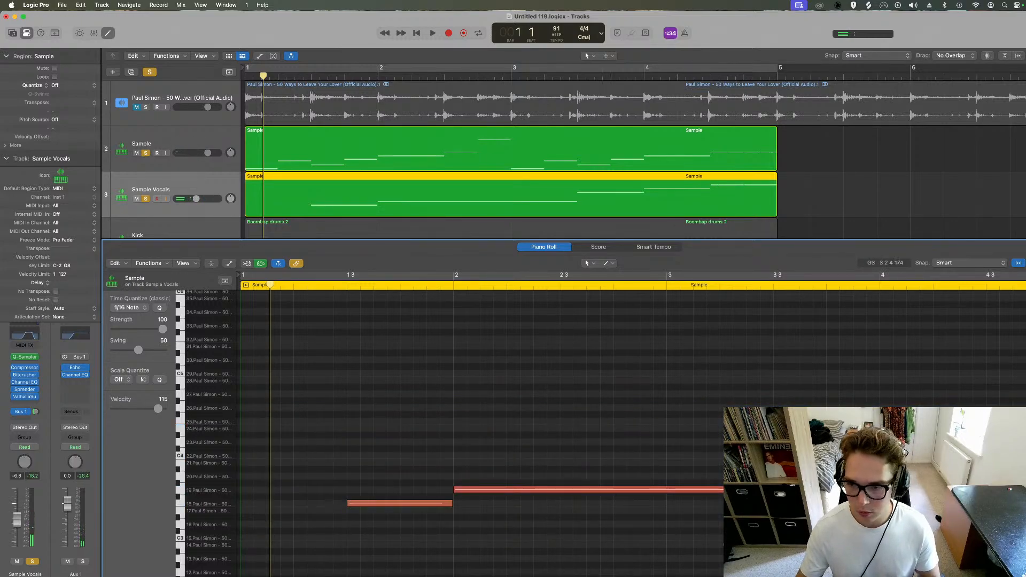
pyautogui.moveTo(764, 490); pyautogui.dragTo(558, 489)
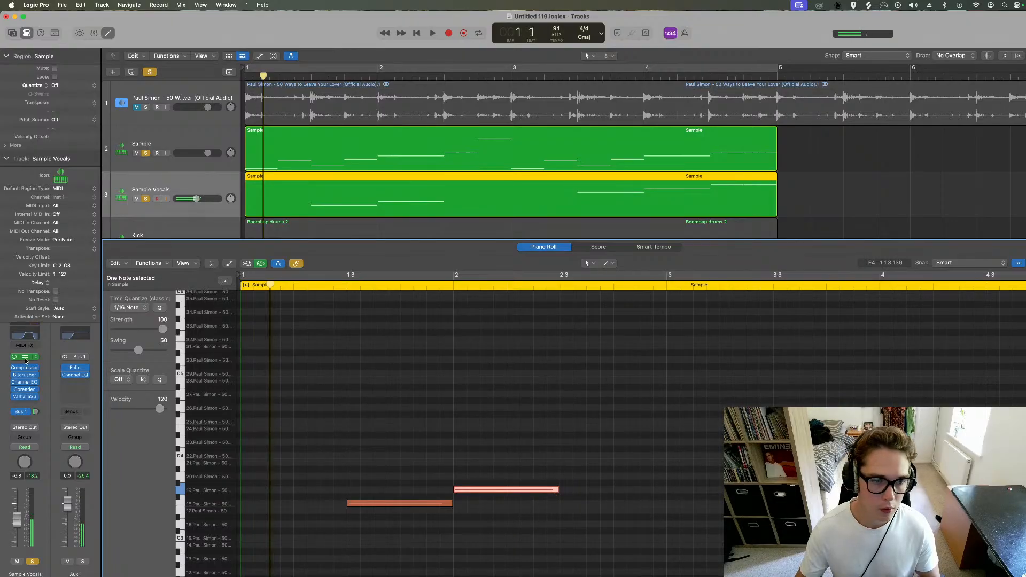
# Step: Enable Gate in the Sample Vocals Quick Sampler and lengthen the amp envelope's attack while auditioning the looped sample tracks
pyautogui.press('v')
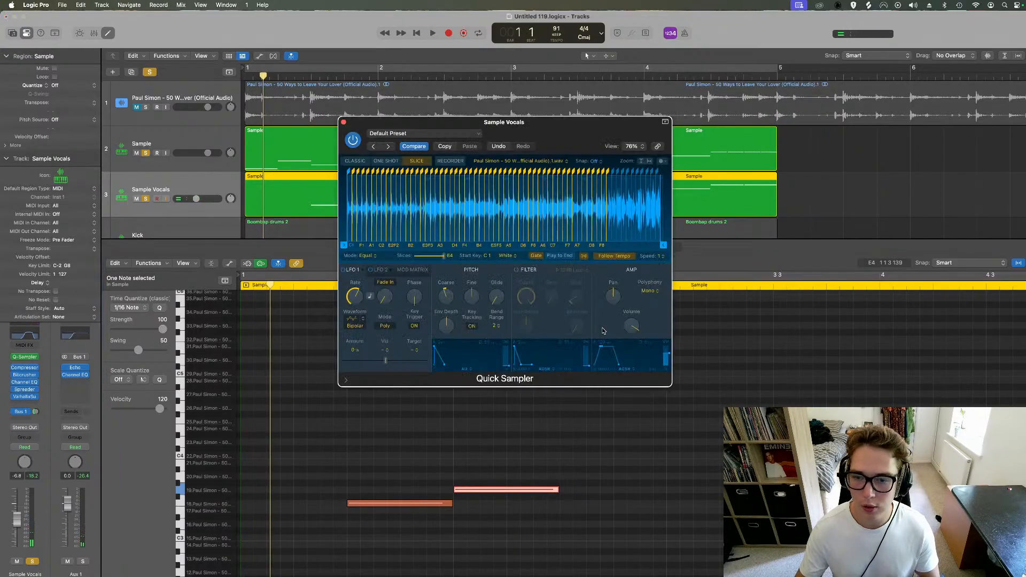
pyautogui.press('space')
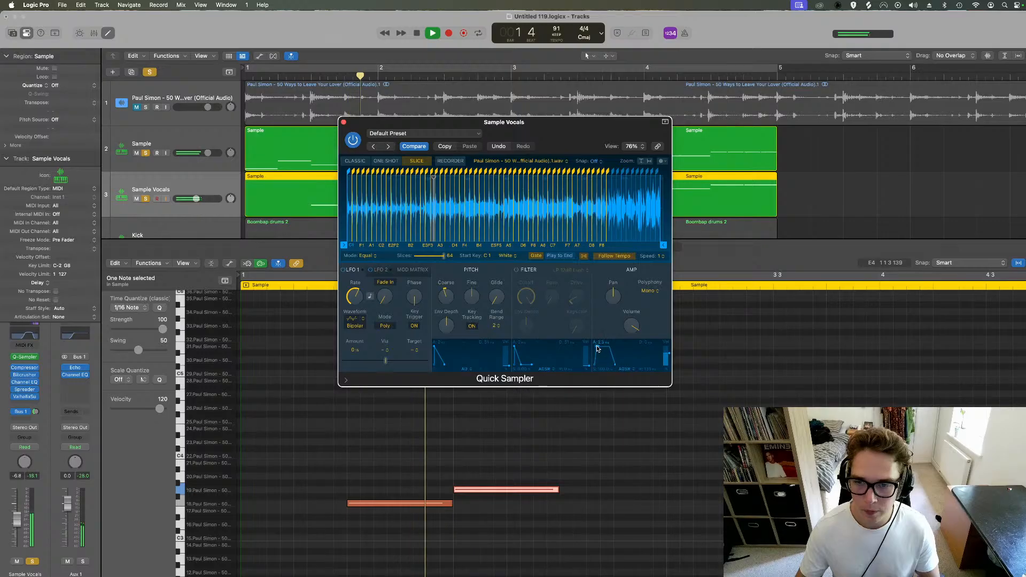
pyautogui.click(344, 122)
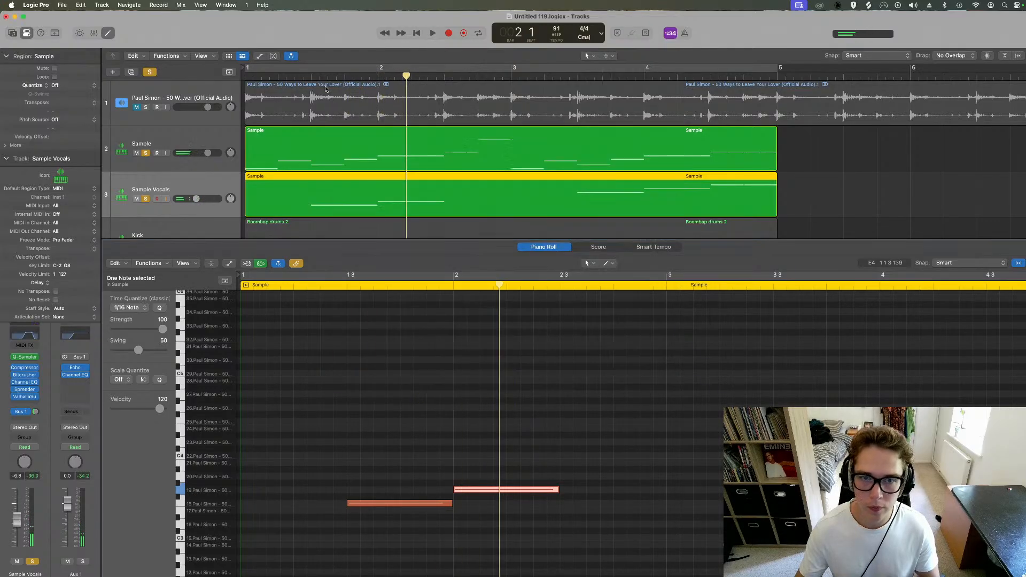
pyautogui.click(316, 68)
pyautogui.press('space')
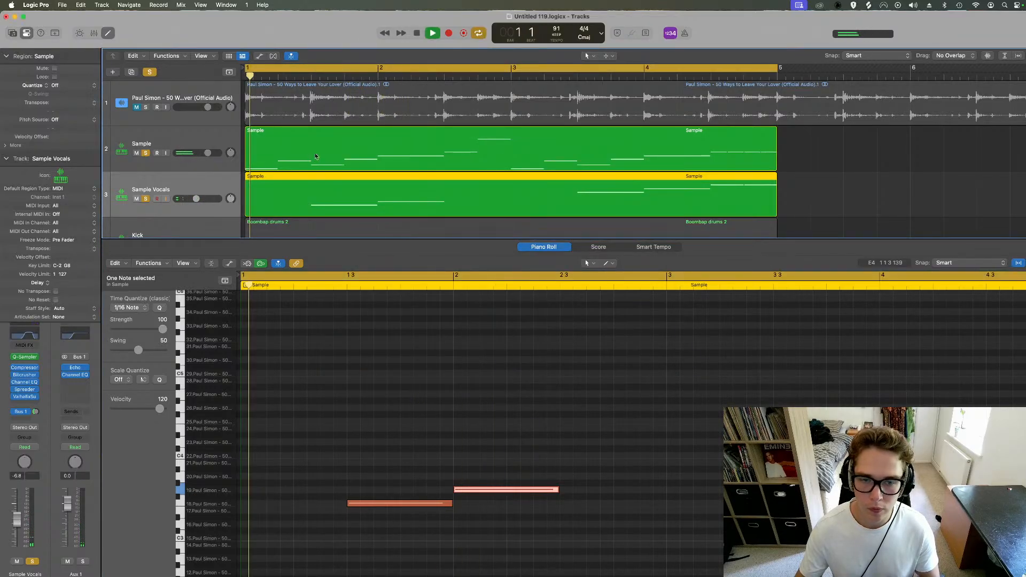
pyautogui.click(24, 357)
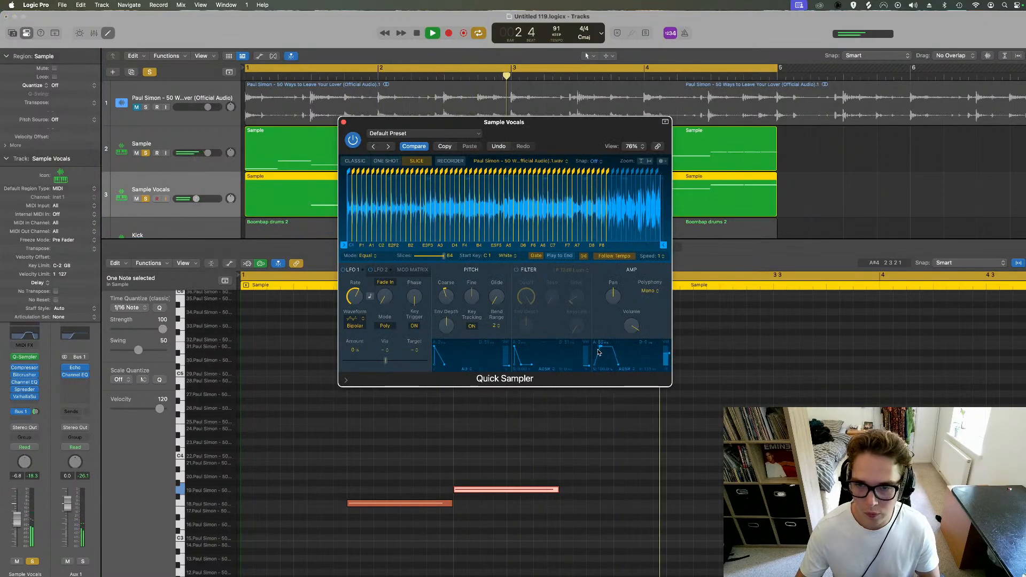
pyautogui.click(344, 122)
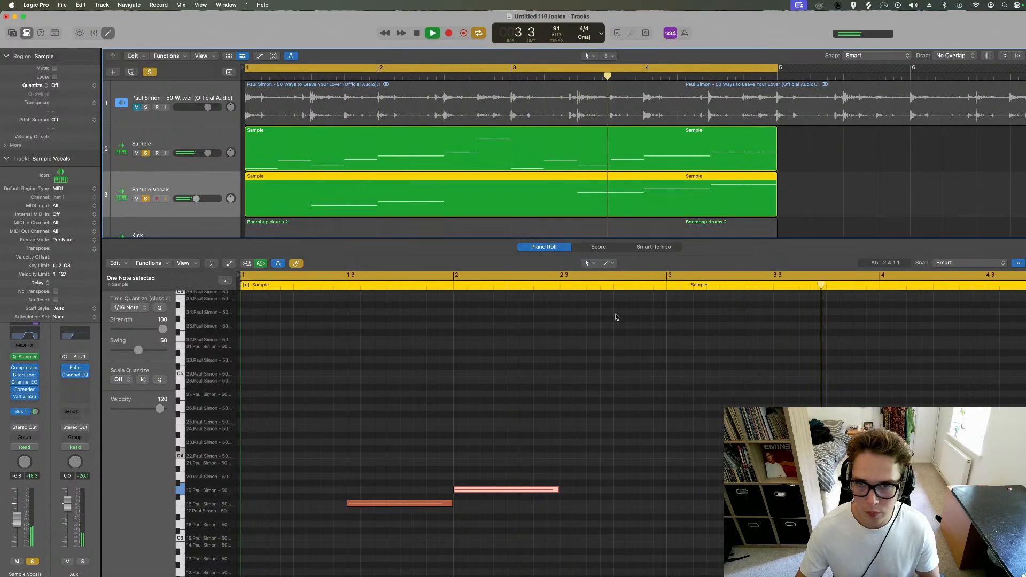
# Step: Unsolo the Sample Vocals track and adjust the amp envelope's attack in the Sample track's Quick Sampler
pyautogui.click(145, 199)
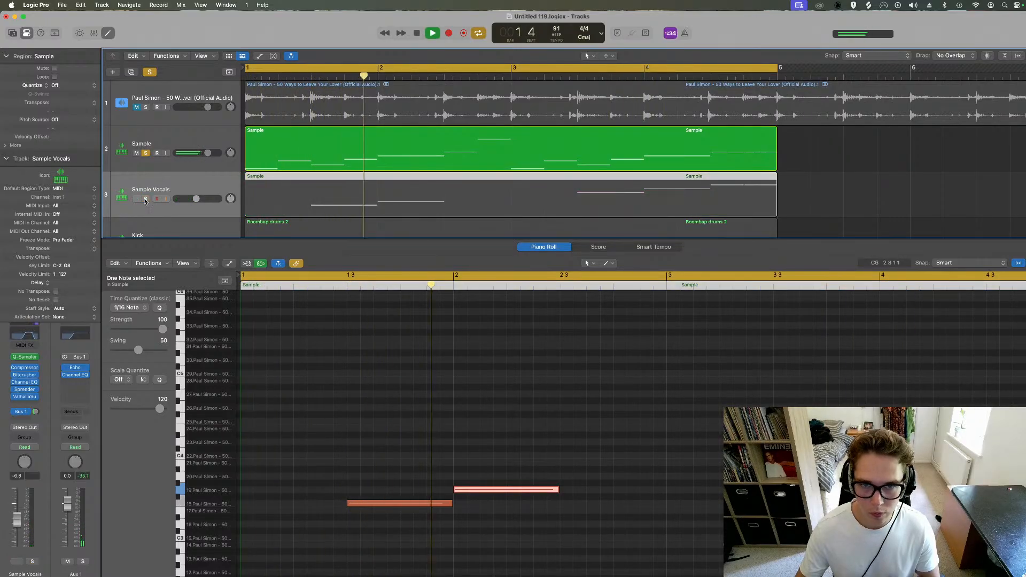
pyautogui.click(158, 137)
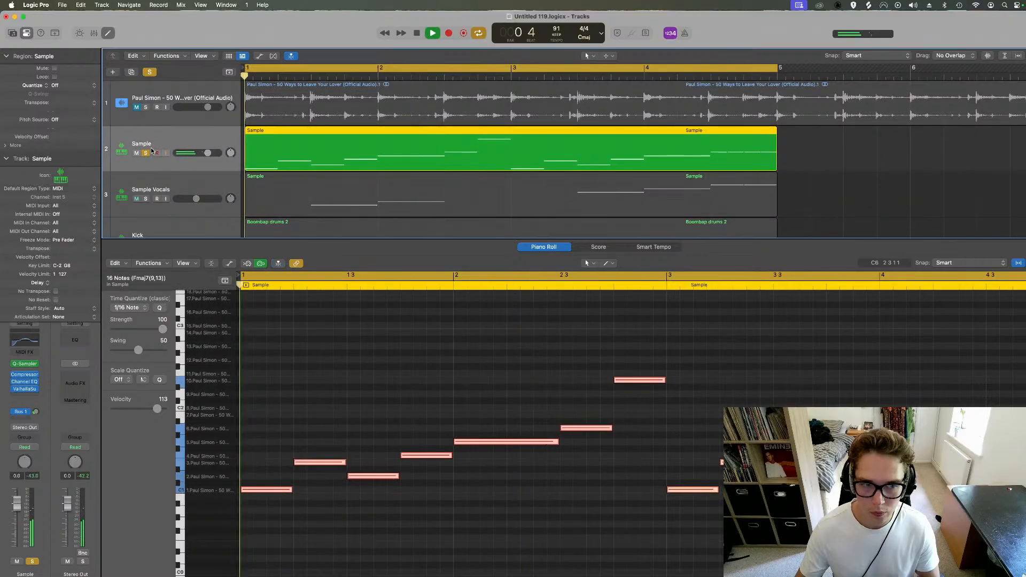
pyautogui.click(31, 344)
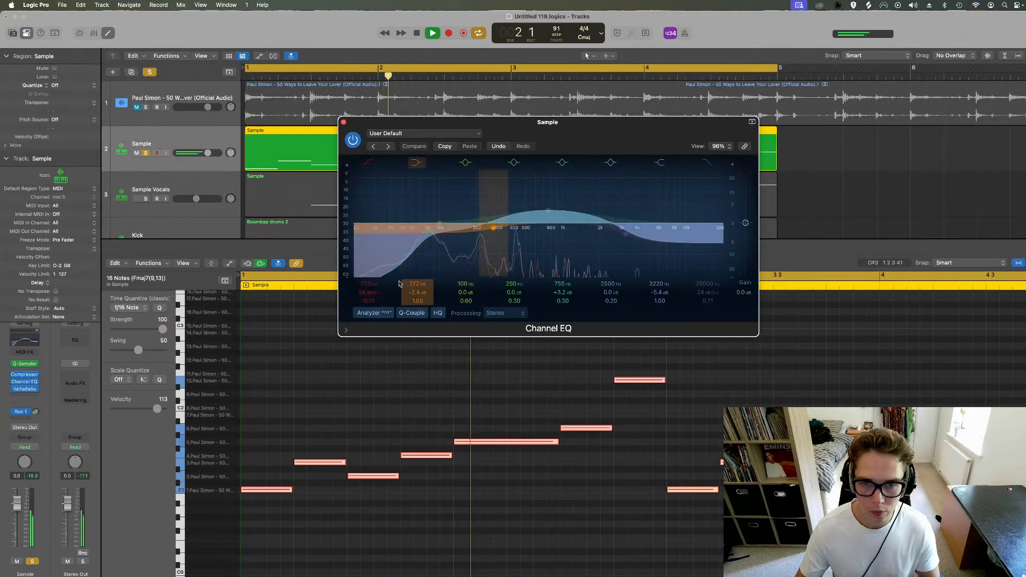
pyautogui.click(27, 364)
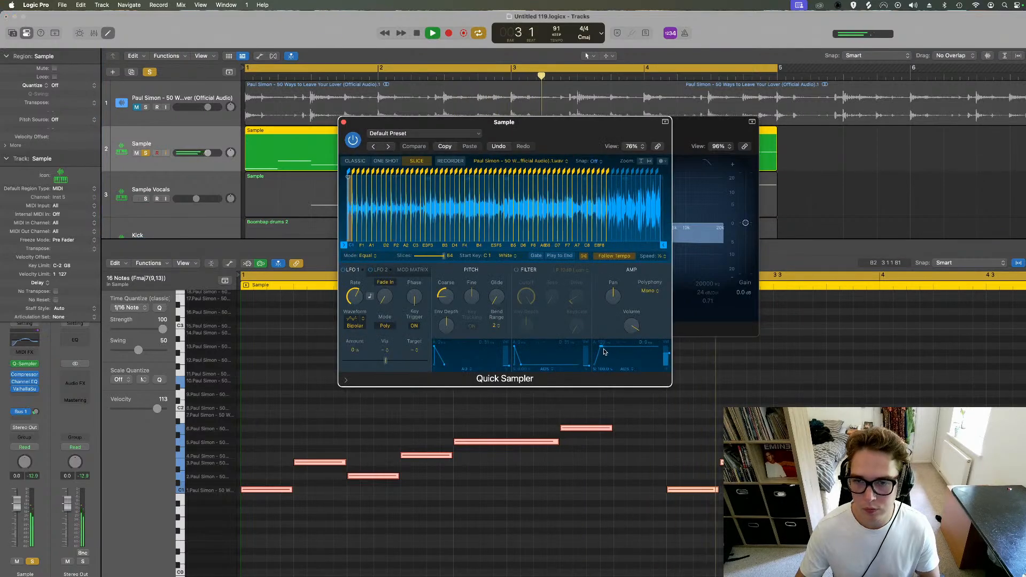
# Step: Close the Sample track's Quick Sampler and Channel EQ windows and stop playback
pyautogui.click(344, 123)
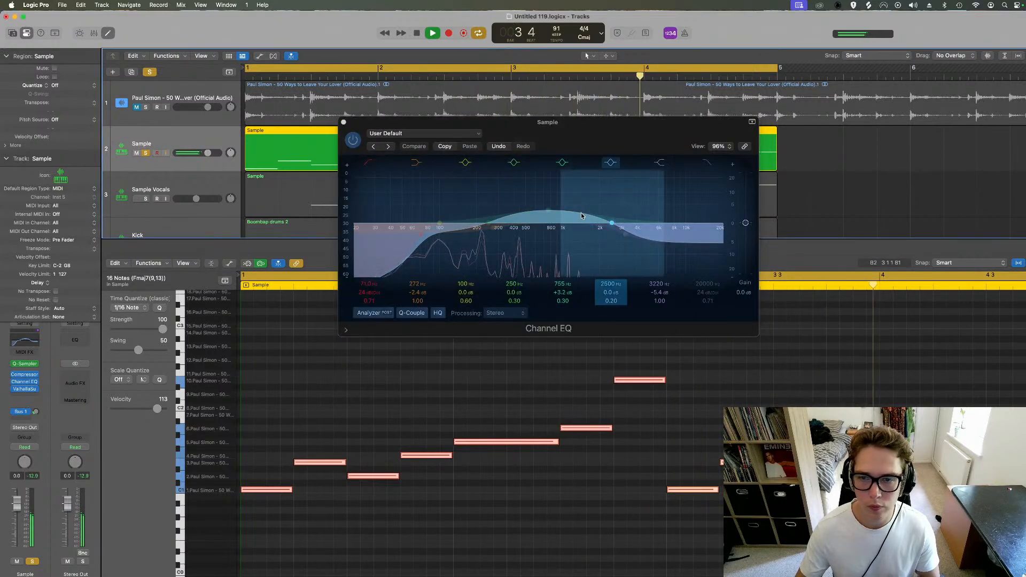
pyautogui.click(344, 122)
pyautogui.press('space')
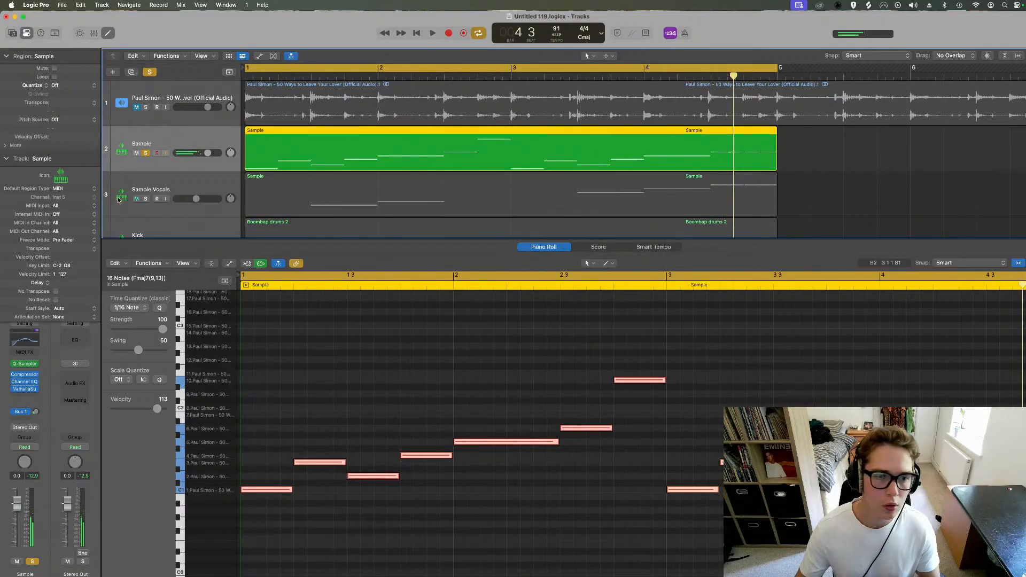
# Step: Insert a Vintage Console EQ on the Sample track, audition it with its default settings and close its window
pyautogui.click(24, 396)
pyautogui.moveTo(54, 472)
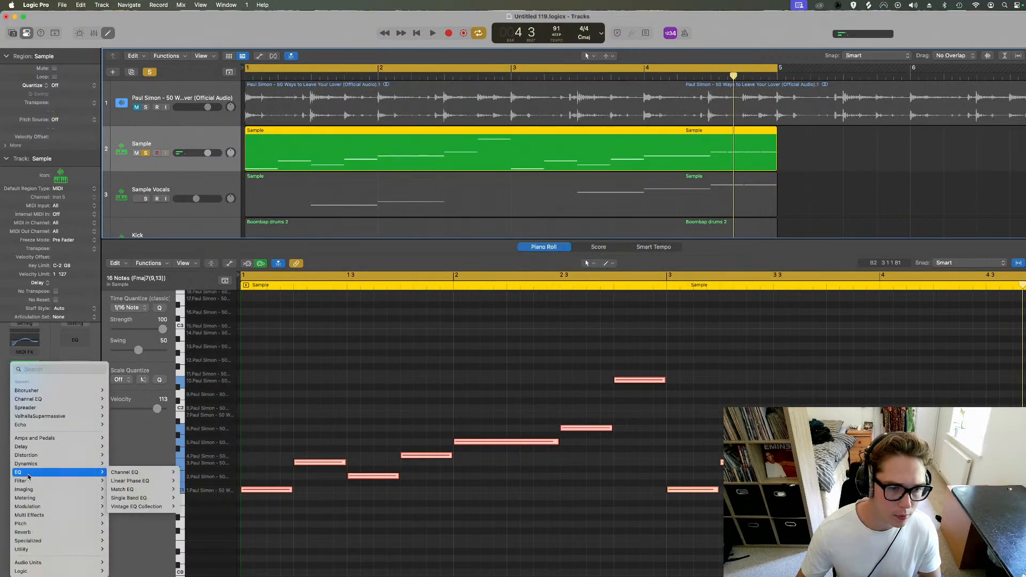
pyautogui.moveTo(156, 508)
pyautogui.click(256, 508)
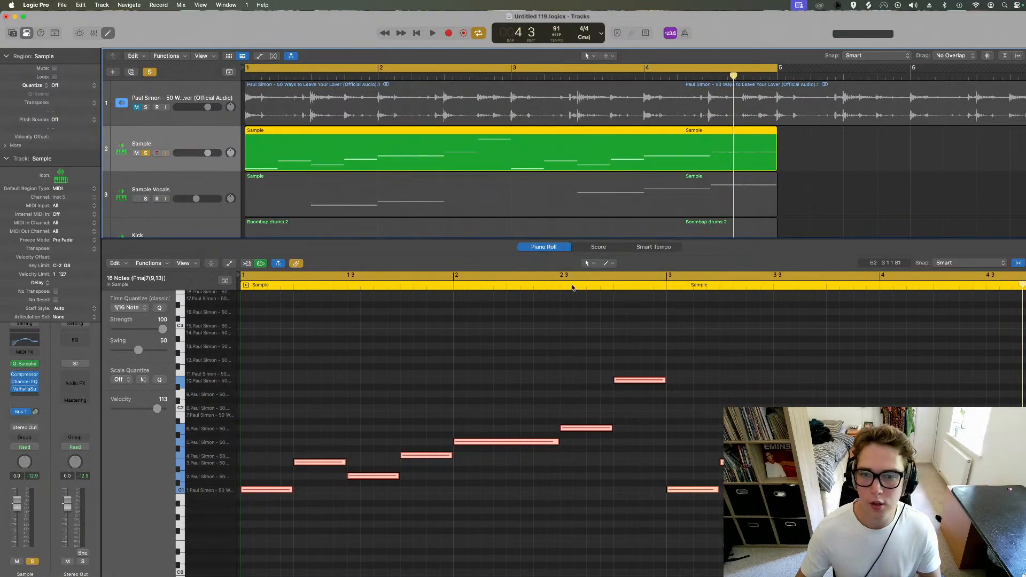
pyautogui.press('space')
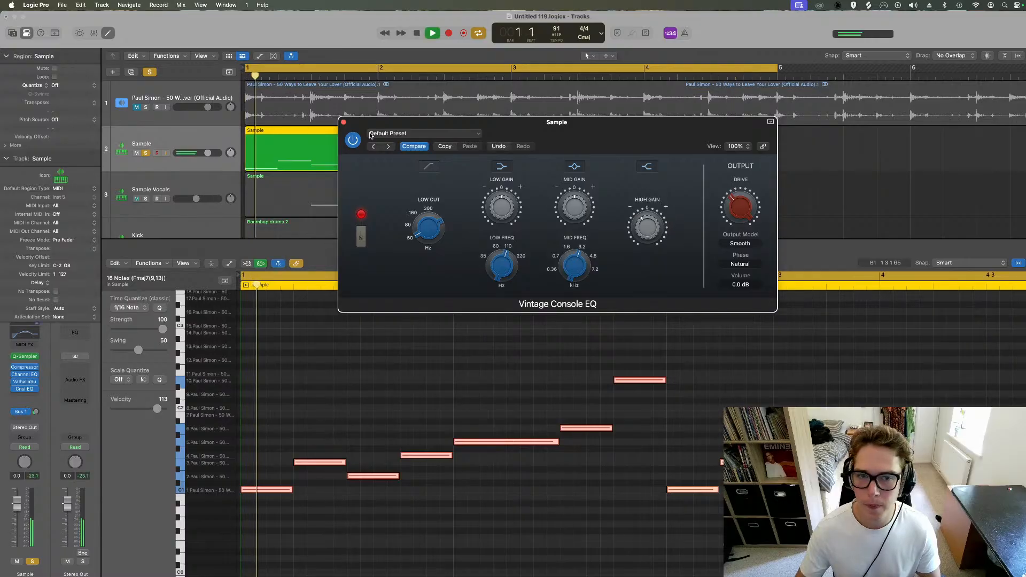
pyautogui.click(344, 122)
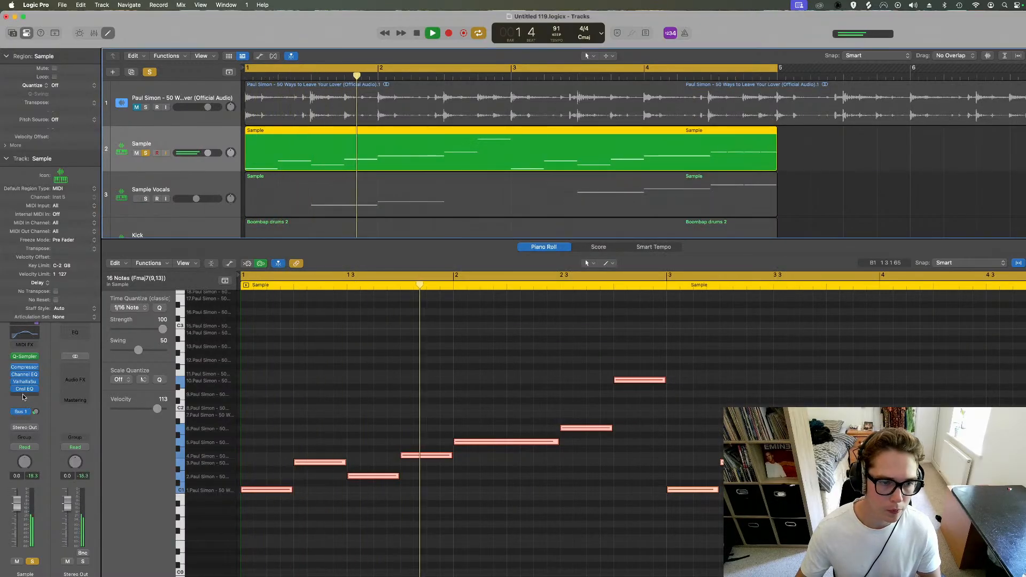
# Step: Insert a stereo Channel EQ on the Sample track and cut about 8.7 dB around 3560 Hz with a Q of 0.30
pyautogui.click(22, 396)
pyautogui.moveTo(53, 473)
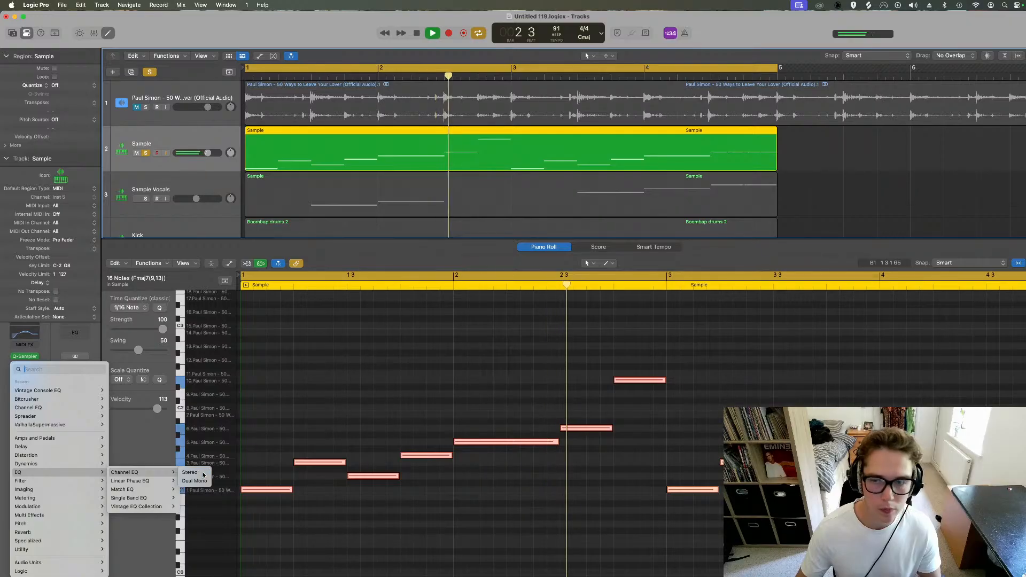
pyautogui.click(189, 472)
pyautogui.moveTo(621, 229); pyautogui.dragTo(638, 261)
pyautogui.moveTo(614, 302); pyautogui.dragTo(635, 268)
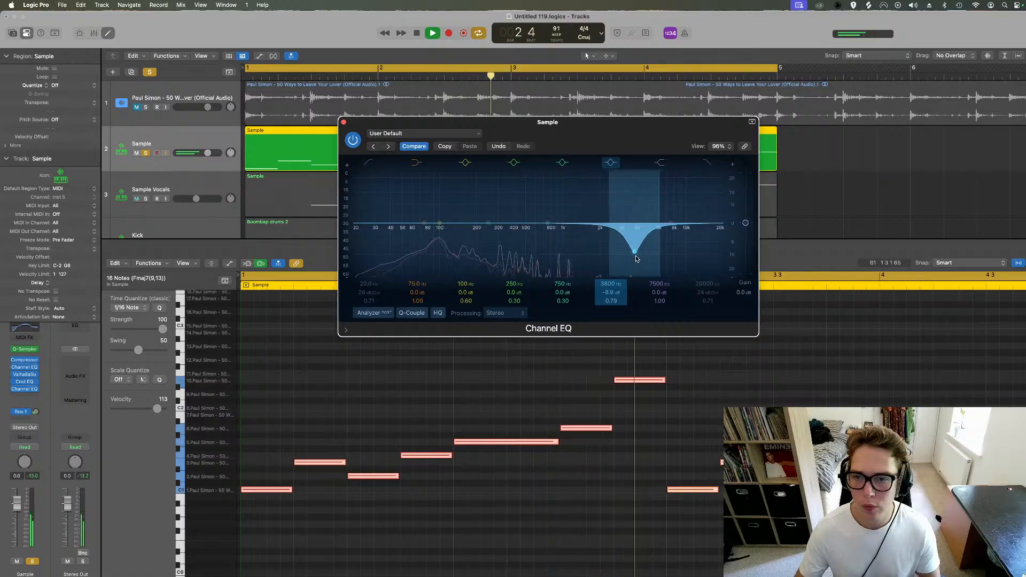
pyautogui.moveTo(612, 301); pyautogui.dragTo(612, 315)
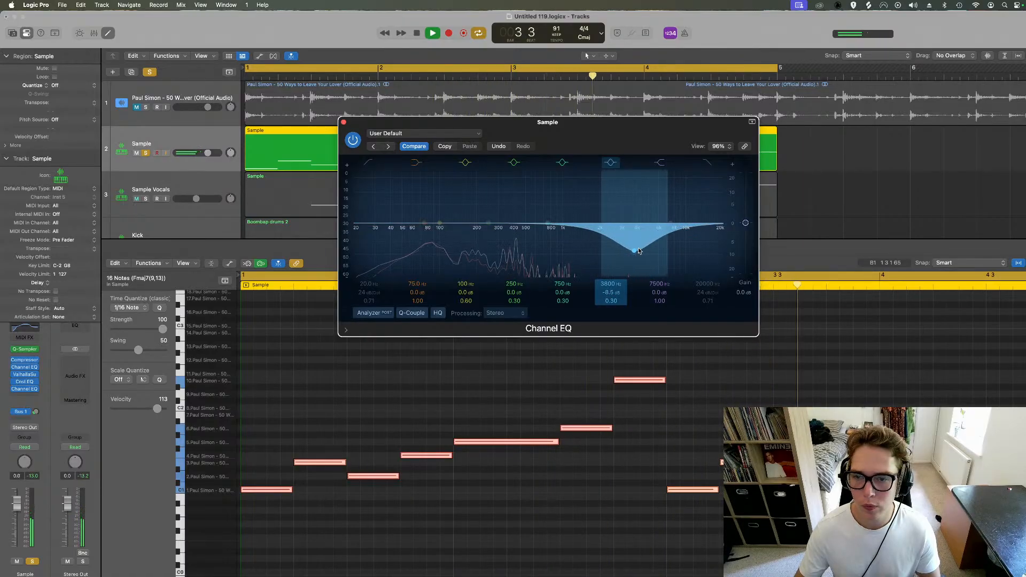
pyautogui.moveTo(639, 251); pyautogui.dragTo(632, 253)
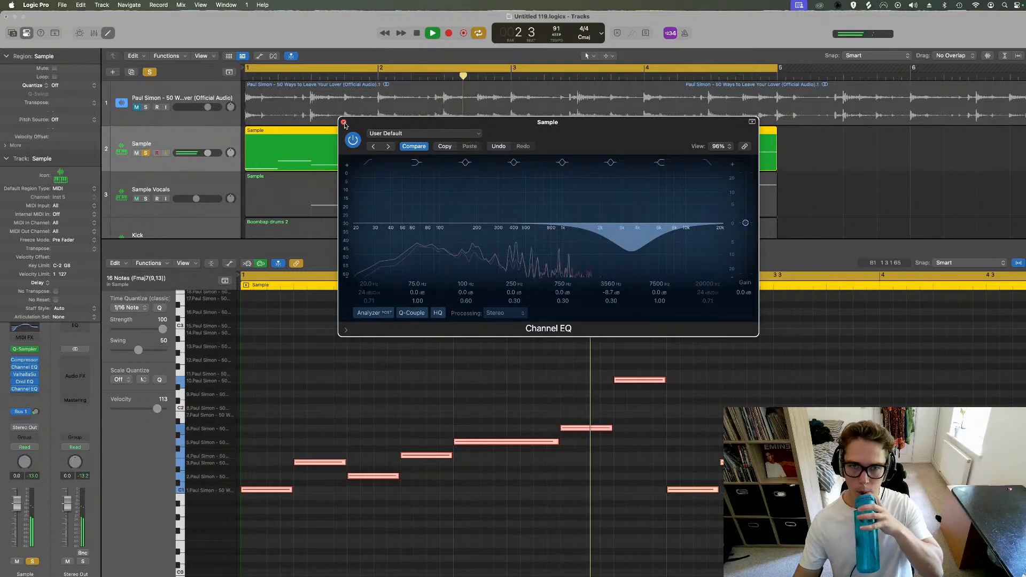
pyautogui.click(344, 123)
# Step: Add the Sample Vocals track to the solo, and clear all track solos to hear the full beat
pyautogui.click(147, 199)
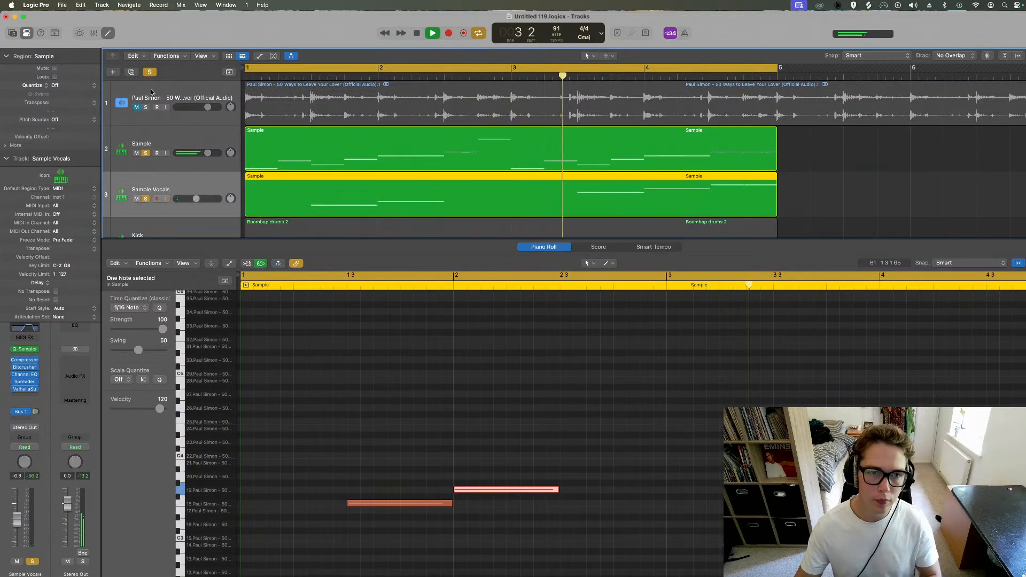
pyautogui.click(150, 72)
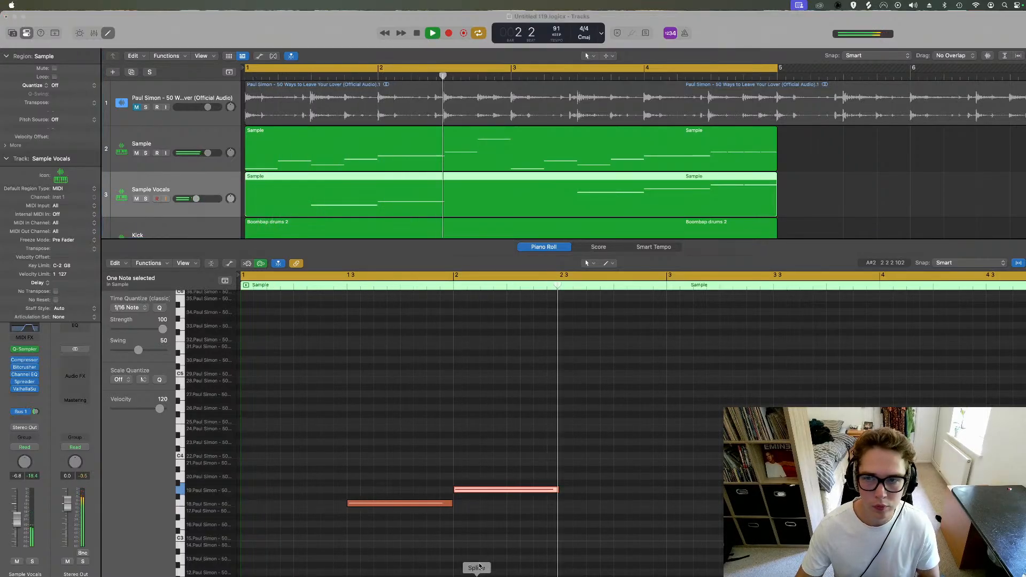
pyautogui.click(855, 214)
pyautogui.click(512, 193)
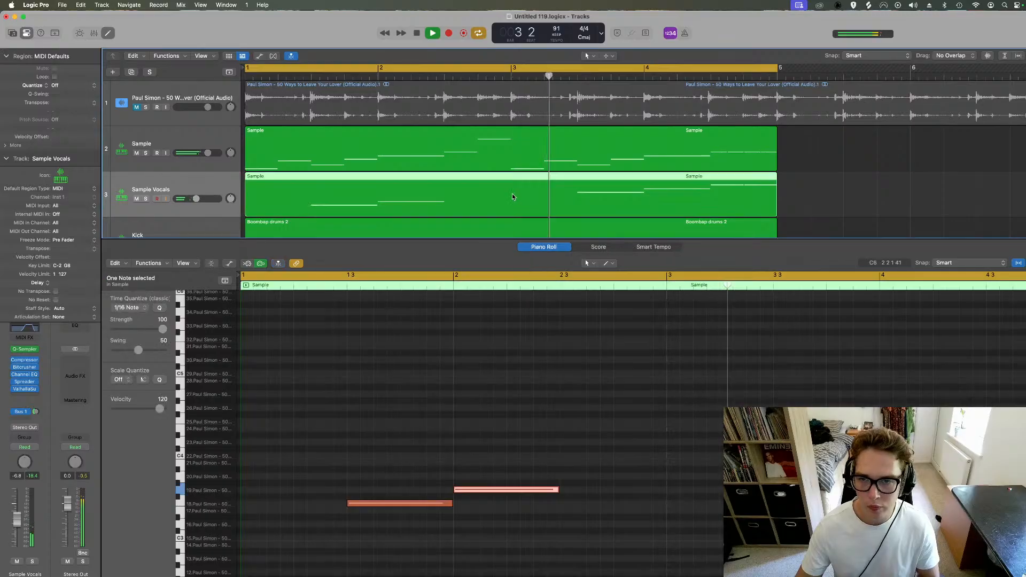
pyautogui.click(931, 519)
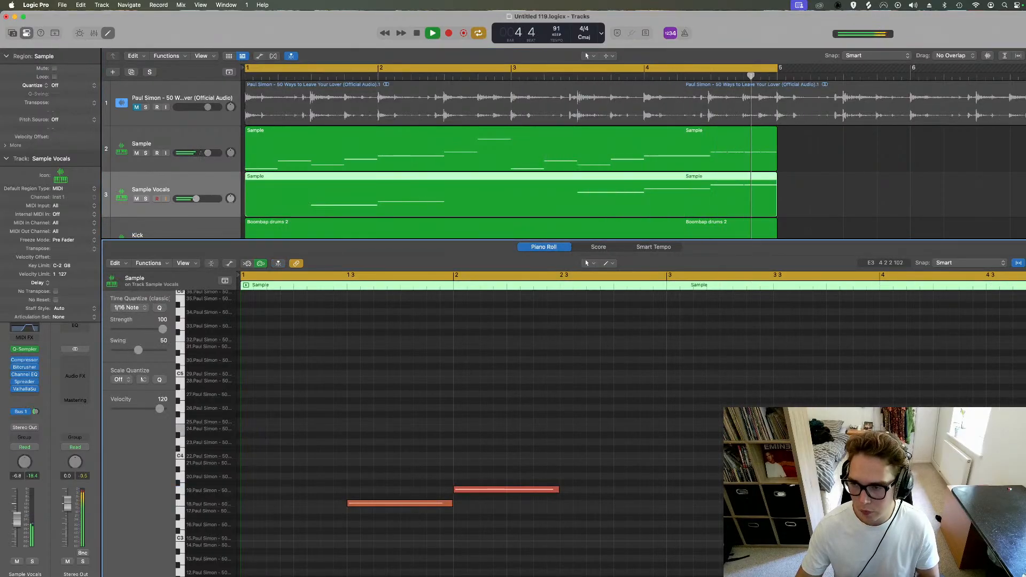
# Step: Lower the Sample Vocals track's volume to about -8.6 dB and hide the Piano Roll
pyautogui.moveTo(194, 199); pyautogui.dragTo(192, 199)
pyautogui.press('e')
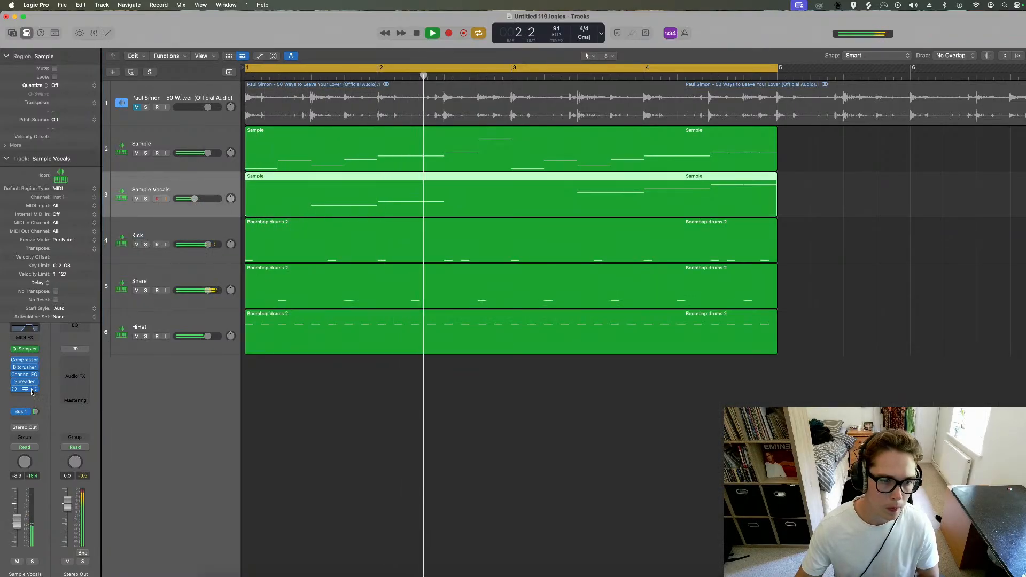
# Step: Set the ValhallaSupermassive mix on the Sample Vocals track to about 13.1 %
pyautogui.click(25, 389)
pyautogui.moveTo(373, 219); pyautogui.dragTo(373, 230)
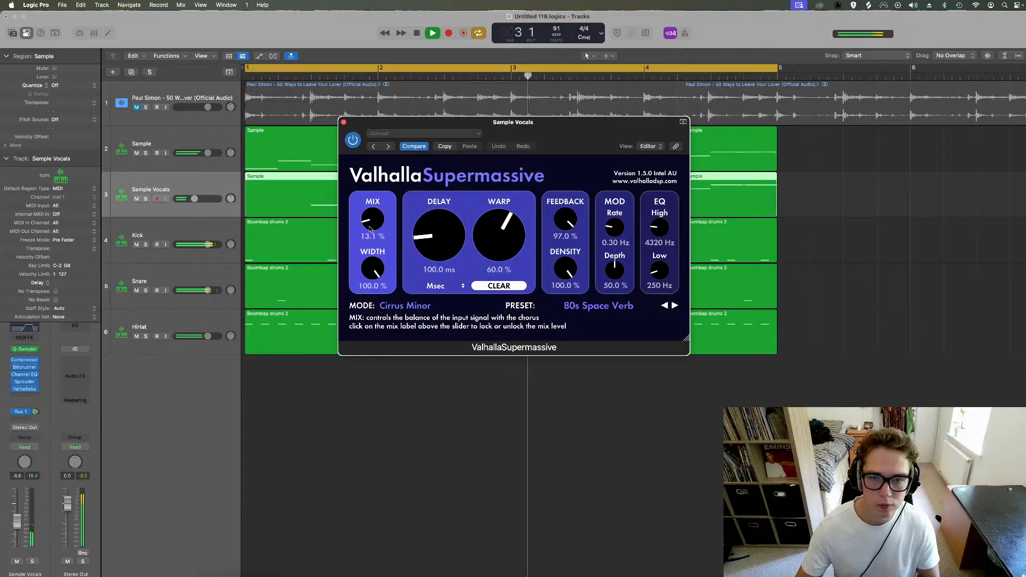
pyautogui.click(343, 122)
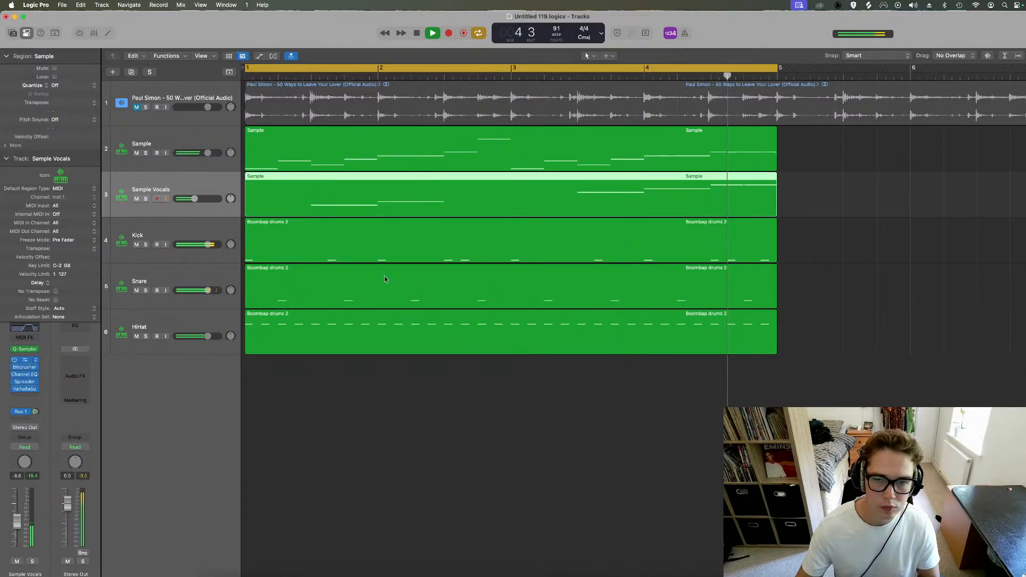
# Step: Set the Sample Vocals compressor threshold to about -24.5 dB and audition the two sample tracks briefly in solo
pyautogui.moveTo(449, 352); pyautogui.dragTo(450, 357)
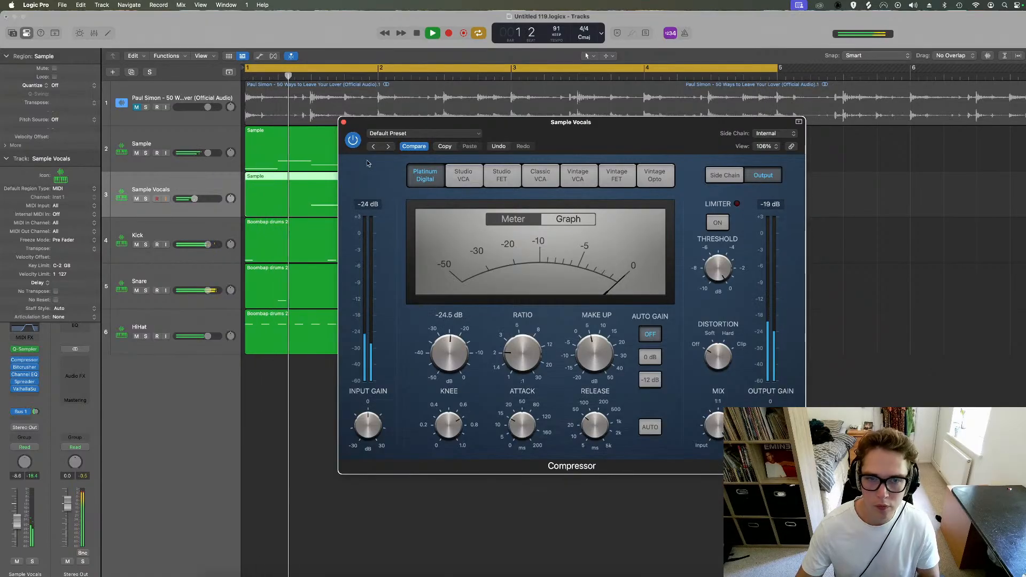
pyautogui.click(344, 123)
pyautogui.press('s')
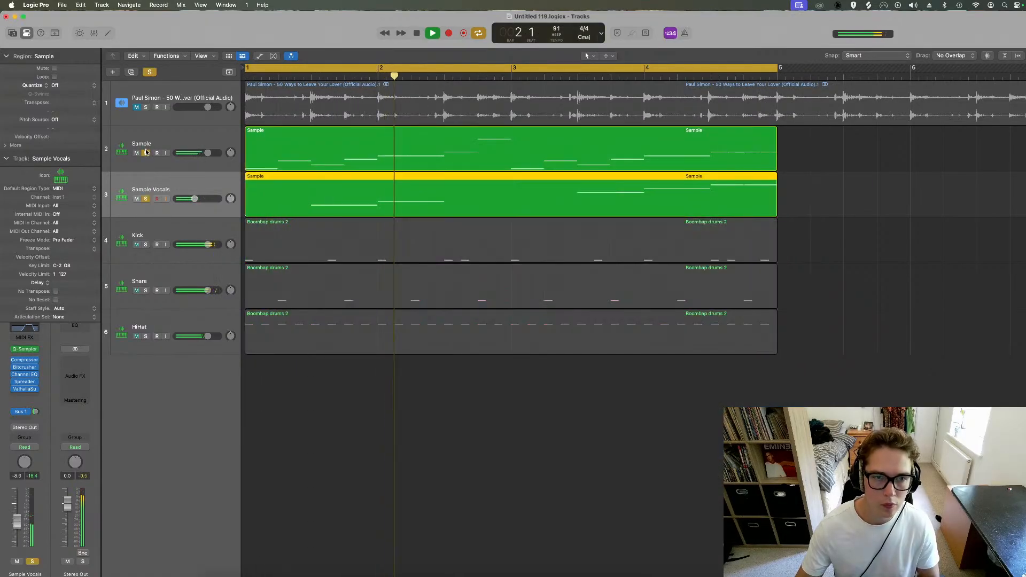
pyautogui.press('s')
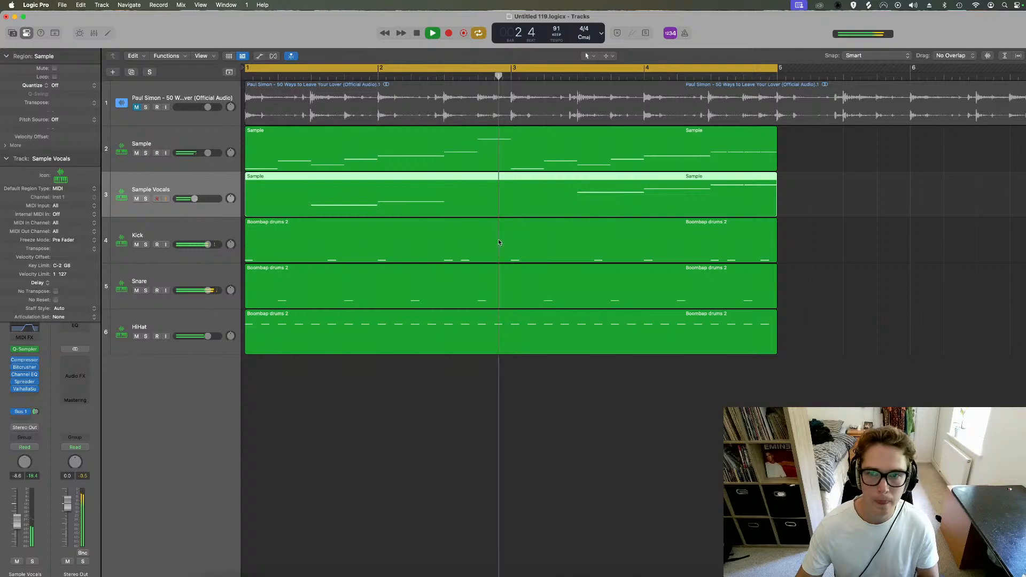
# Step: Route the outputs of the Kick, Snare and HiHat tracks to Bus 20 and restart playback
pyautogui.click(207, 230)
pyautogui.click(168, 322)
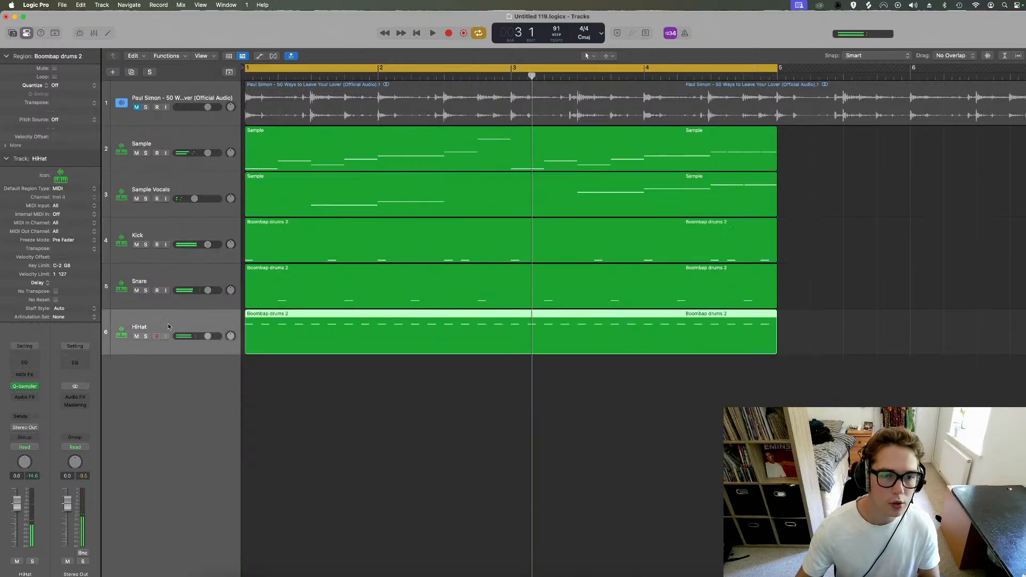
pyautogui.keyDown('shift'); pyautogui.click(167, 245); pyautogui.keyUp('shift')
pyautogui.click(31, 427)
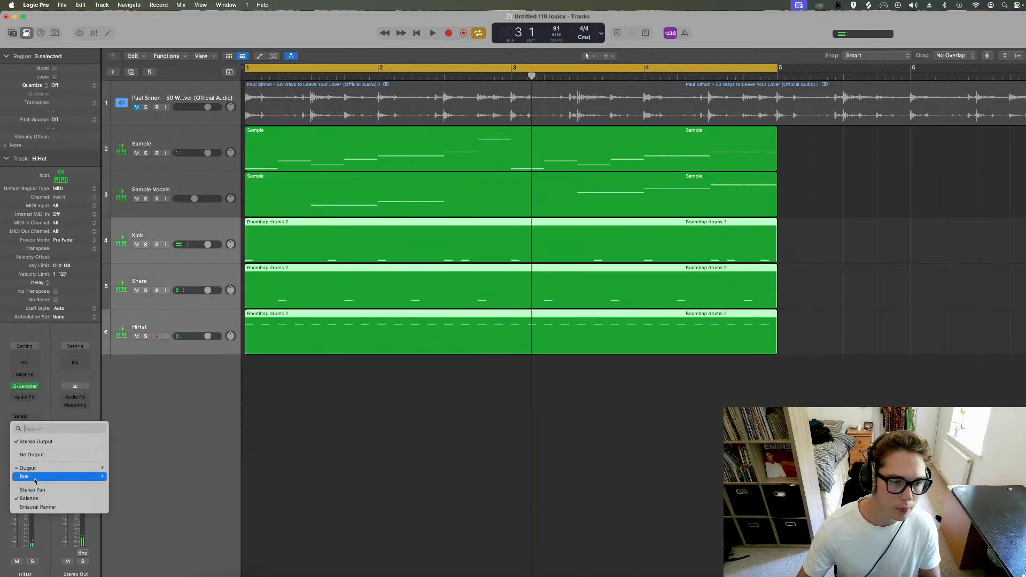
pyautogui.moveTo(54, 476)
pyautogui.click(134, 404)
pyautogui.press('Return')
pyautogui.press('space')
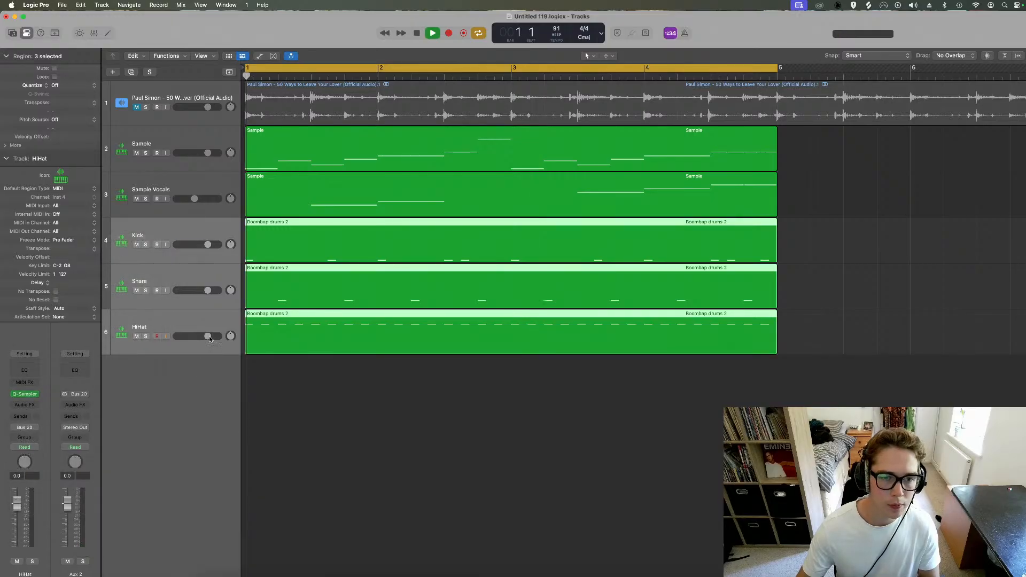
# Step: Lower the Snare track's volume to -2.0 dB
pyautogui.click(77, 406)
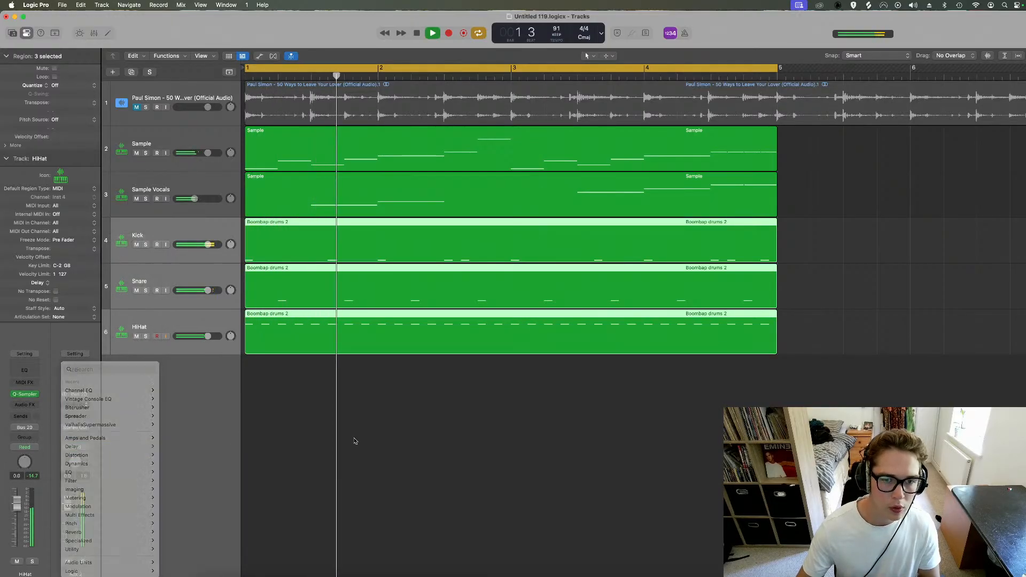
pyautogui.click(207, 289)
pyautogui.moveTo(206, 289); pyautogui.dragTo(204, 290)
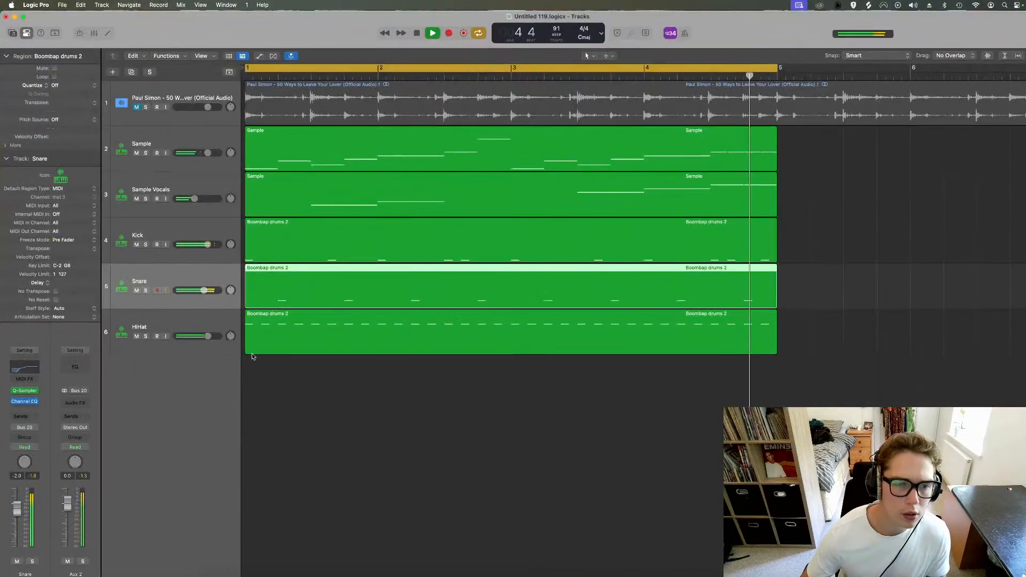
# Step: Insert a Compressor on the drum bus channel Aux 2 and load its Drum Mix preset
pyautogui.click(169, 319)
pyautogui.click(25, 404)
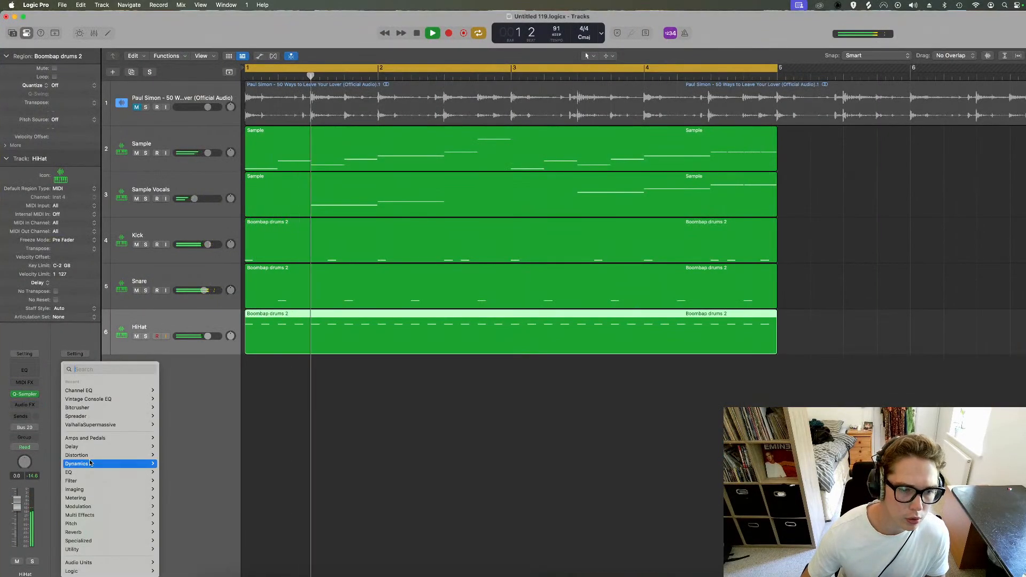
pyautogui.moveTo(87, 464)
pyautogui.moveTo(179, 473)
pyautogui.click(227, 472)
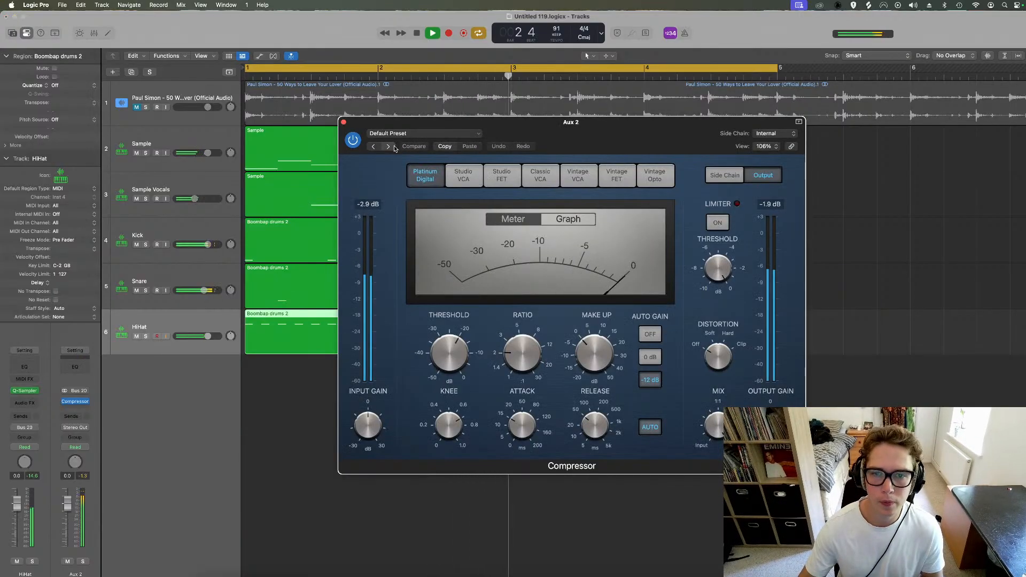
pyautogui.click(390, 147)
pyautogui.click(391, 147)
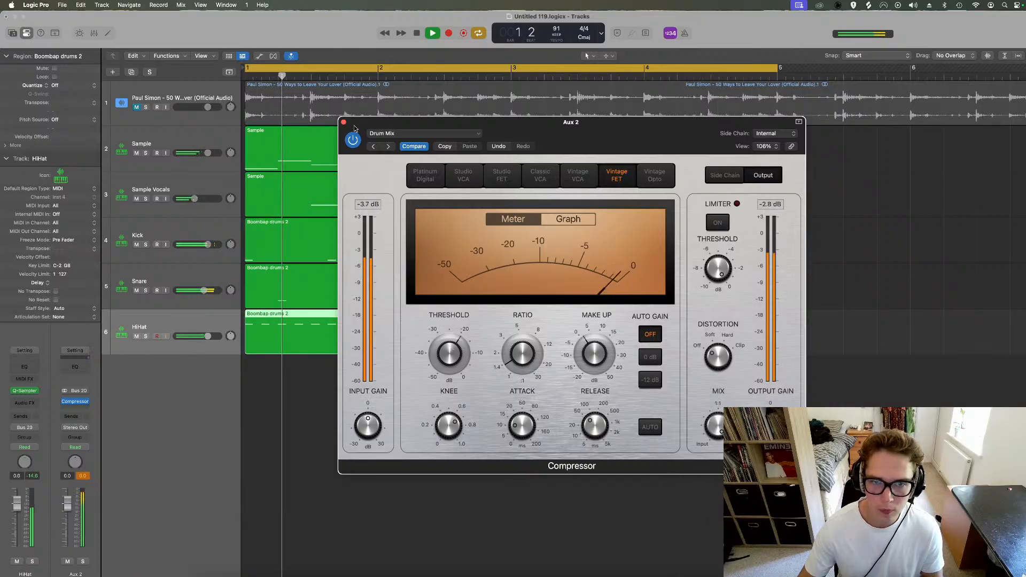
# Step: Insert a Vintage Console EQ after the compressor on Aux 2, adjust its high gain and close its window
pyautogui.click(79, 403)
pyautogui.click(84, 403)
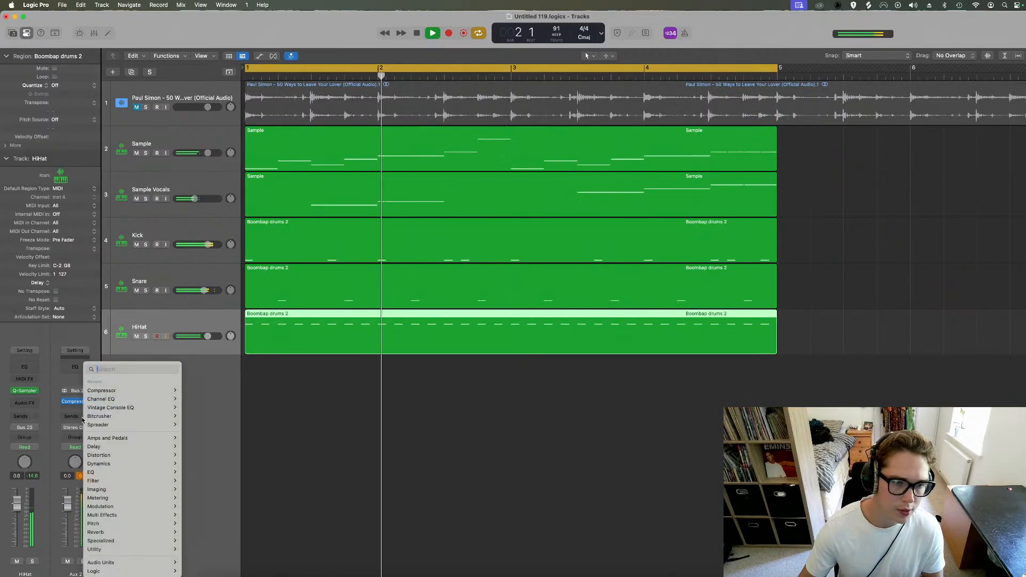
pyautogui.click(77, 407)
pyautogui.click(76, 408)
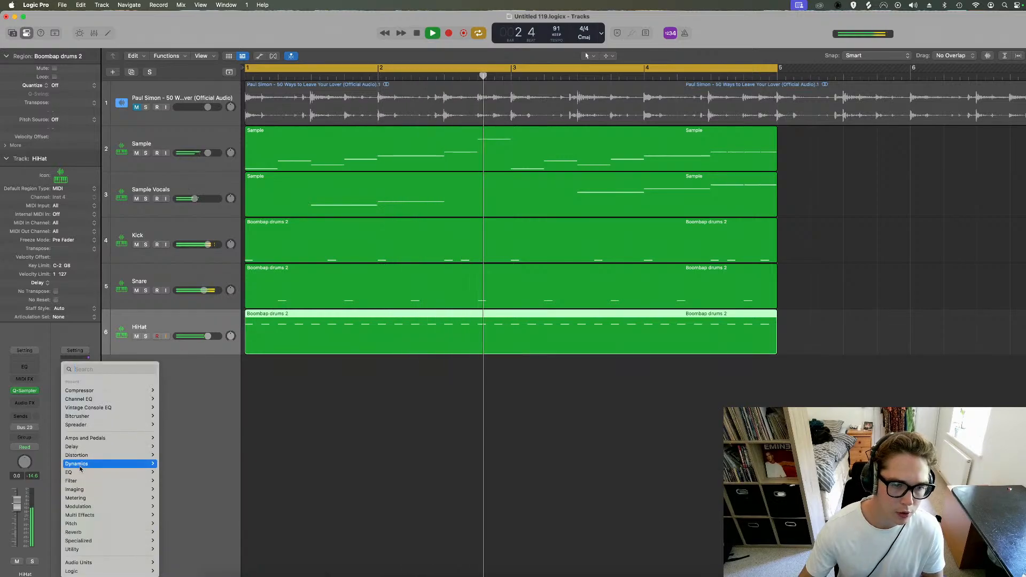
pyautogui.moveTo(107, 473)
pyautogui.moveTo(219, 507)
pyautogui.moveTo(262, 507)
pyautogui.click(318, 508)
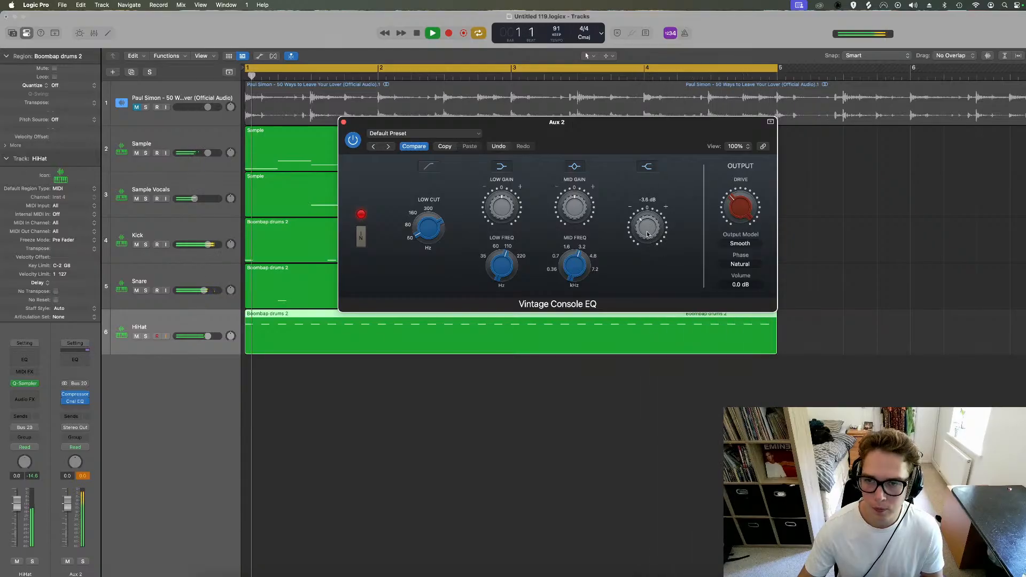
pyautogui.moveTo(647, 233); pyautogui.dragTo(646, 228)
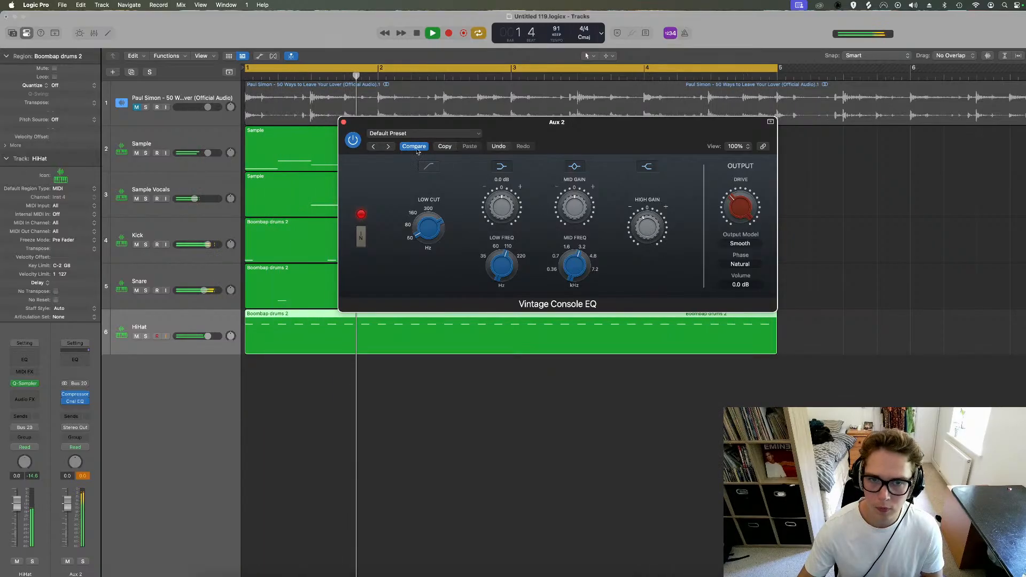
pyautogui.click(344, 122)
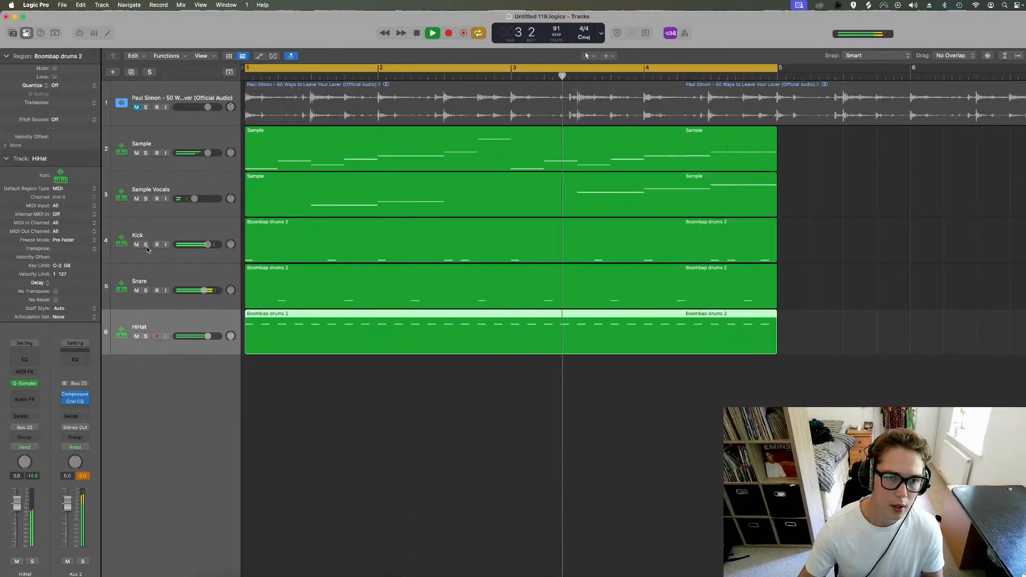
# Step: Solo the Snare track, restart playback and add a send from it to Bus 2
pyautogui.click(157, 275)
pyautogui.press('space')
pyautogui.click(146, 290)
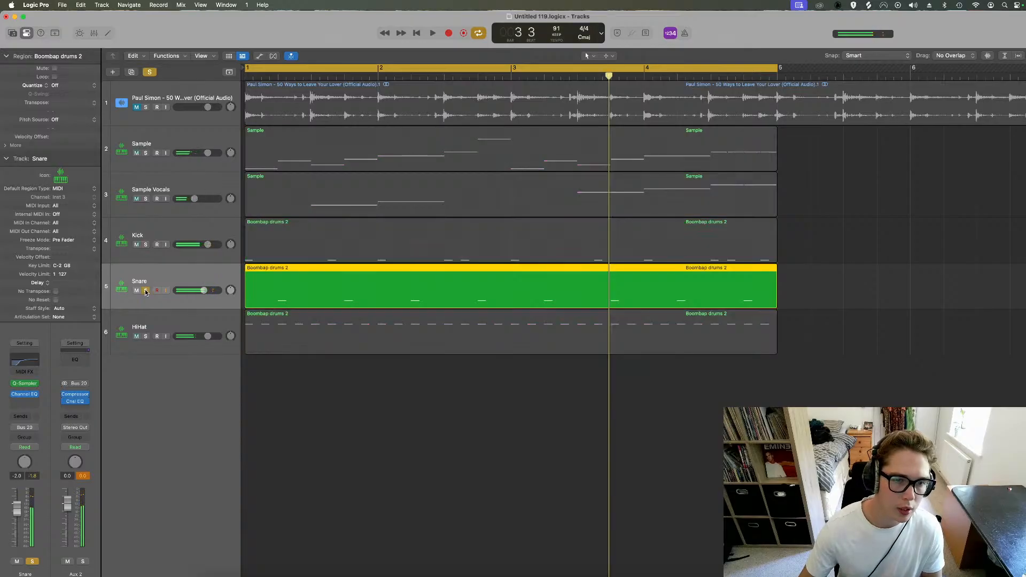
pyautogui.press('space')
pyautogui.click(20, 416)
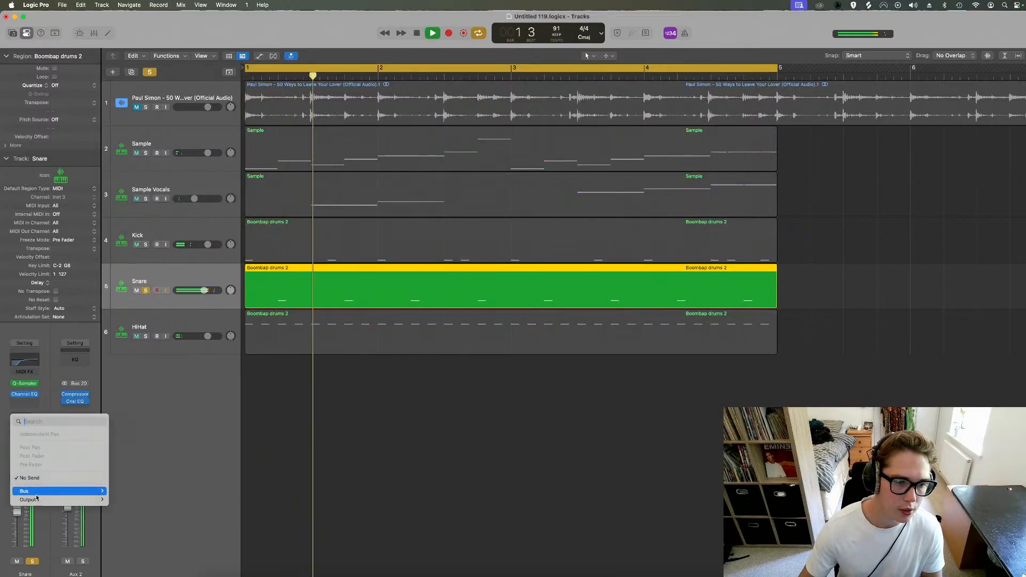
pyautogui.moveTo(32, 491)
pyautogui.click(135, 395)
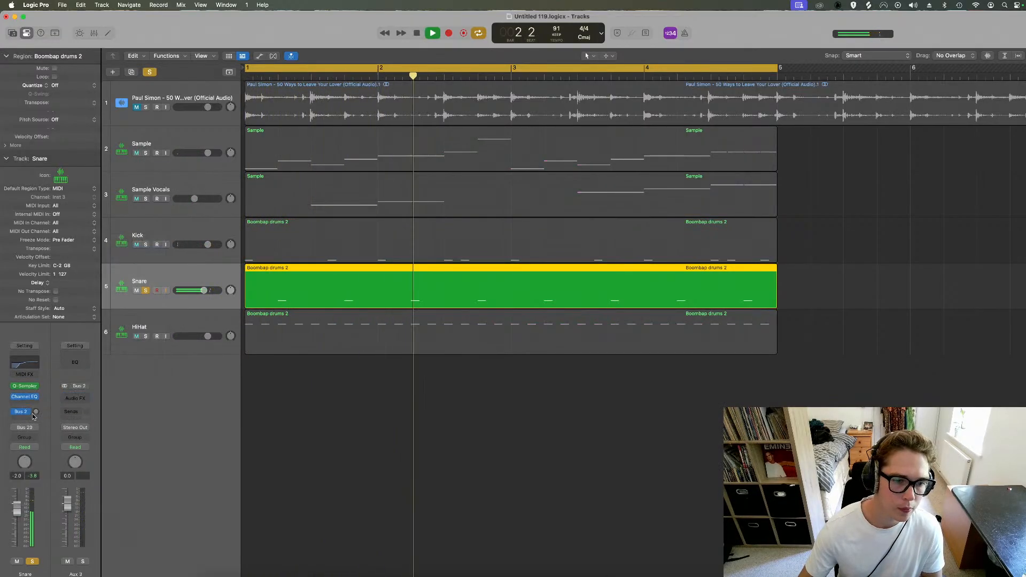
# Step: Insert Space Designer on the Snare's reverb channel Aux 3, load the 1.8s Drum Plate preset and close its window
pyautogui.click(24, 404)
pyautogui.moveTo(107, 533)
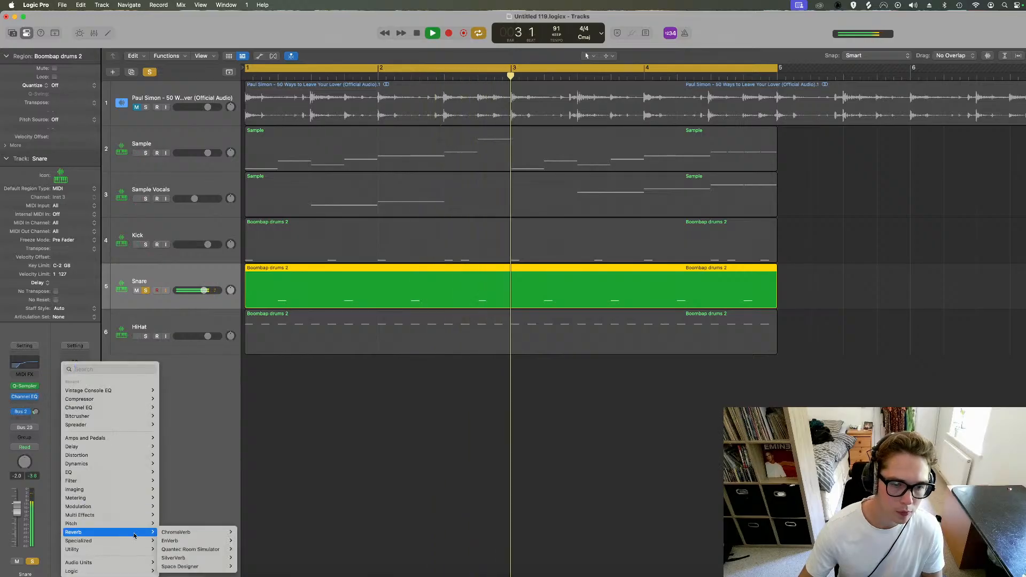
pyautogui.click(251, 567)
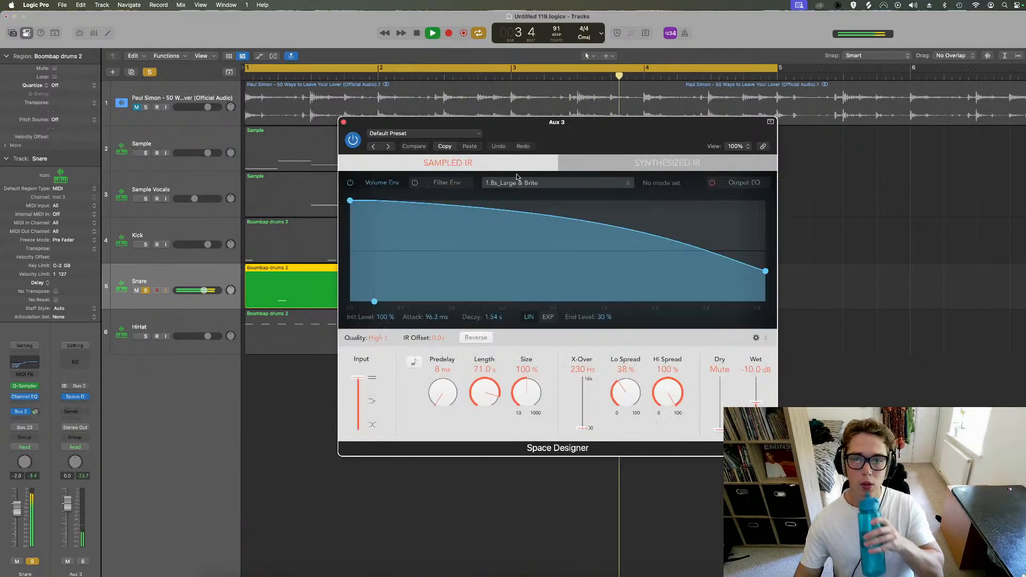
pyautogui.click(424, 136)
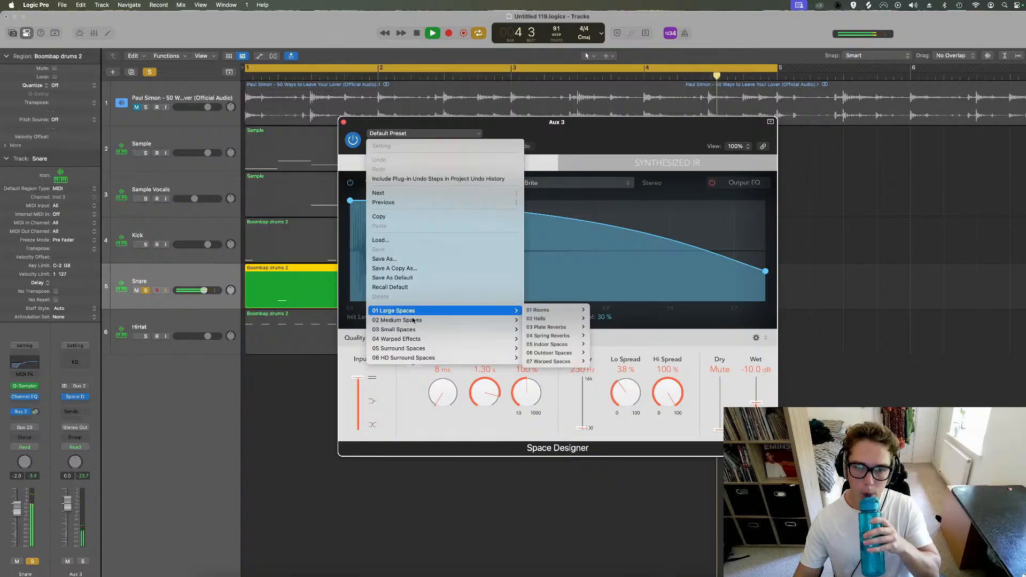
pyautogui.moveTo(454, 323)
pyautogui.moveTo(555, 329)
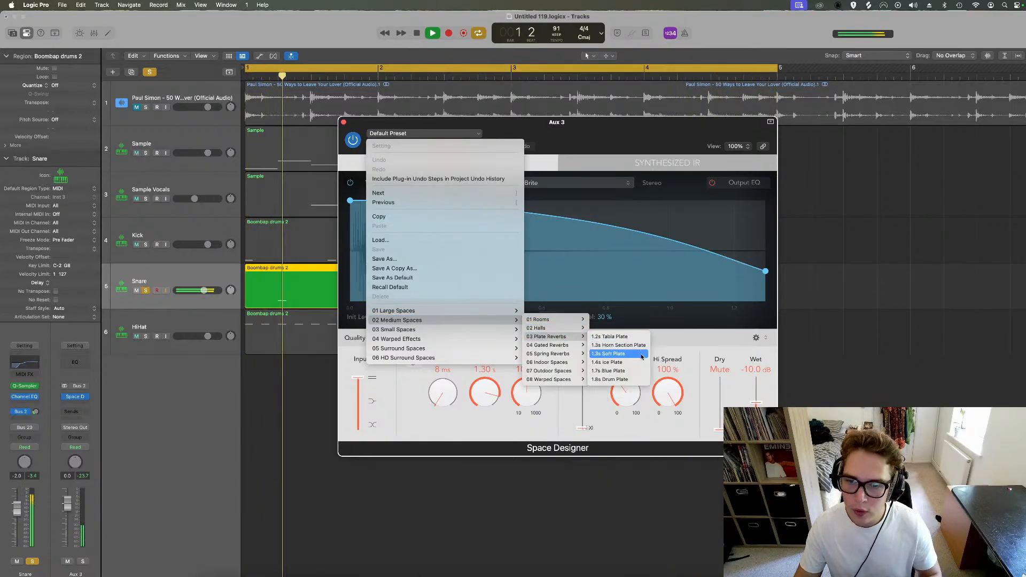
pyautogui.click(609, 379)
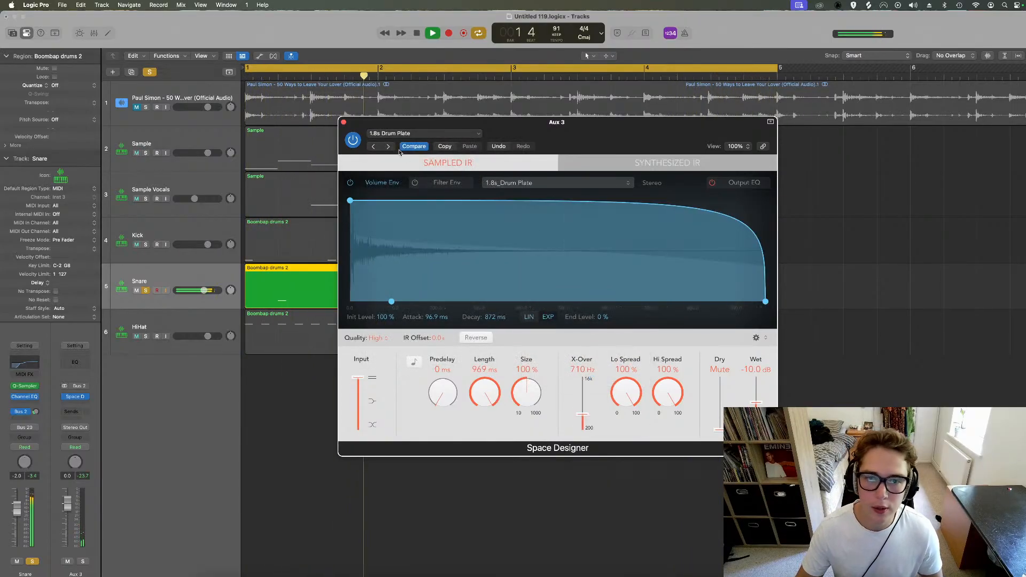
pyautogui.click(344, 122)
# Step: Add a Channel EQ after the reverb on Aux 3 and enable its low cut at about 400 Hz
pyautogui.click(74, 363)
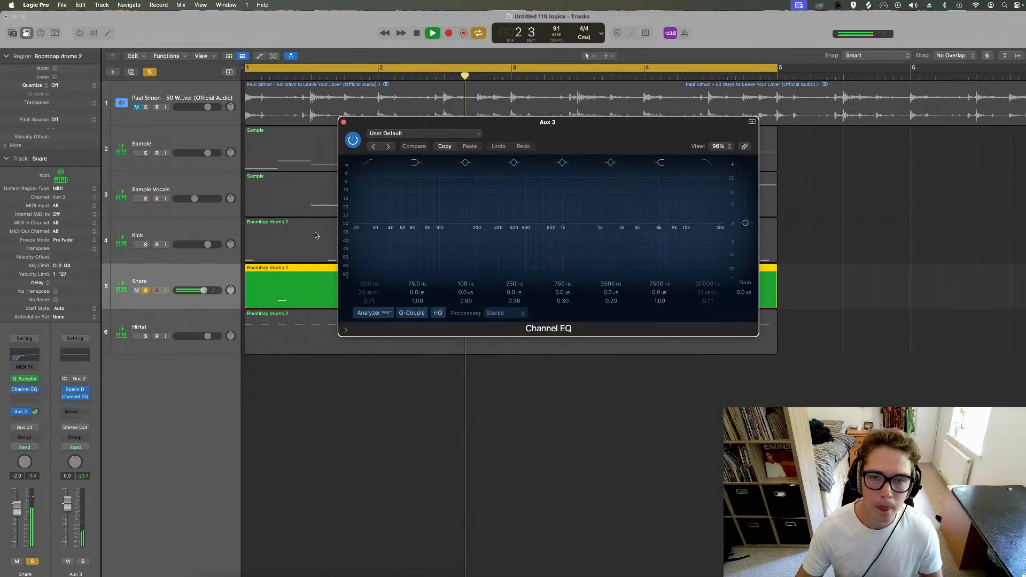
pyautogui.click(369, 162)
pyautogui.moveTo(360, 227); pyautogui.dragTo(513, 228)
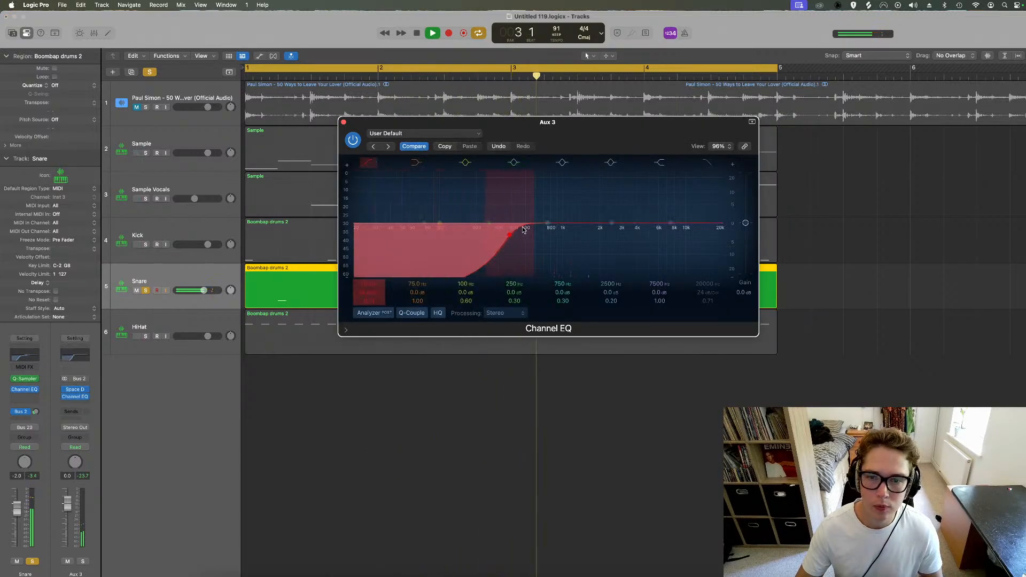
pyautogui.click(344, 123)
# Step: Solo the Kick and HiHat alongside the Snare, clear all solos and adjust the Snare's Bus 2 send level in the full mix
pyautogui.click(145, 245)
pyautogui.click(146, 336)
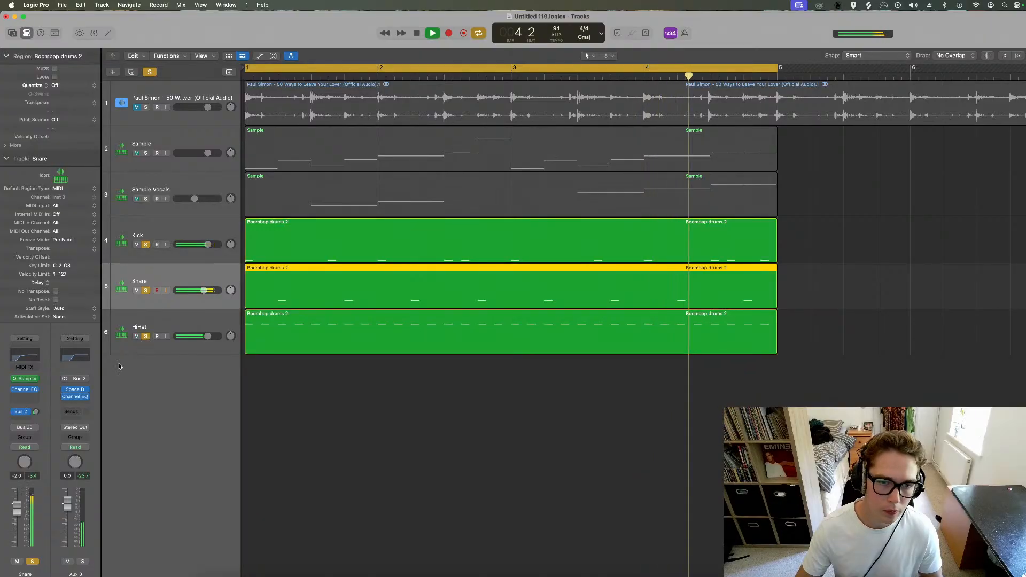
pyautogui.moveTo(36, 417)
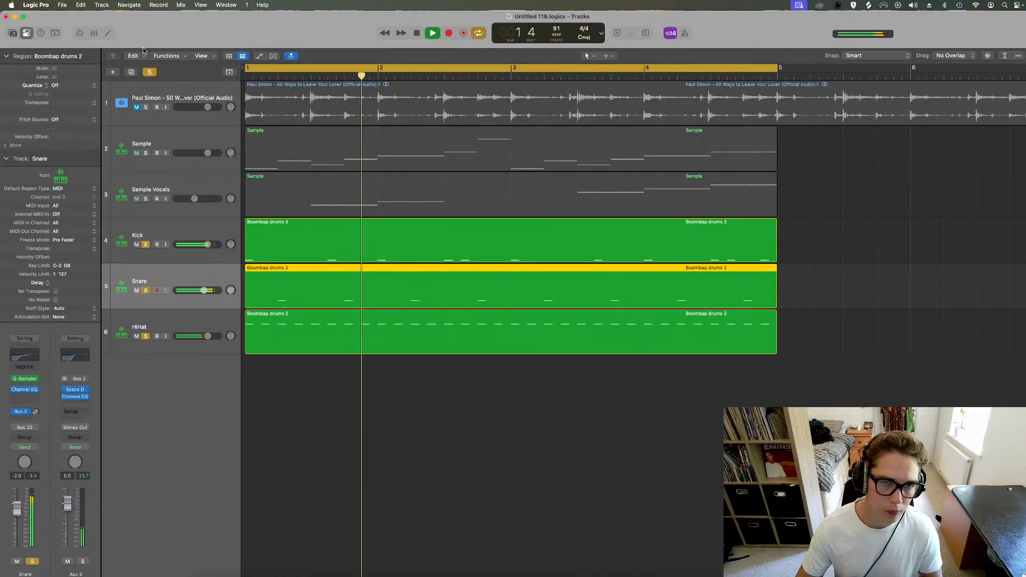
pyautogui.click(149, 72)
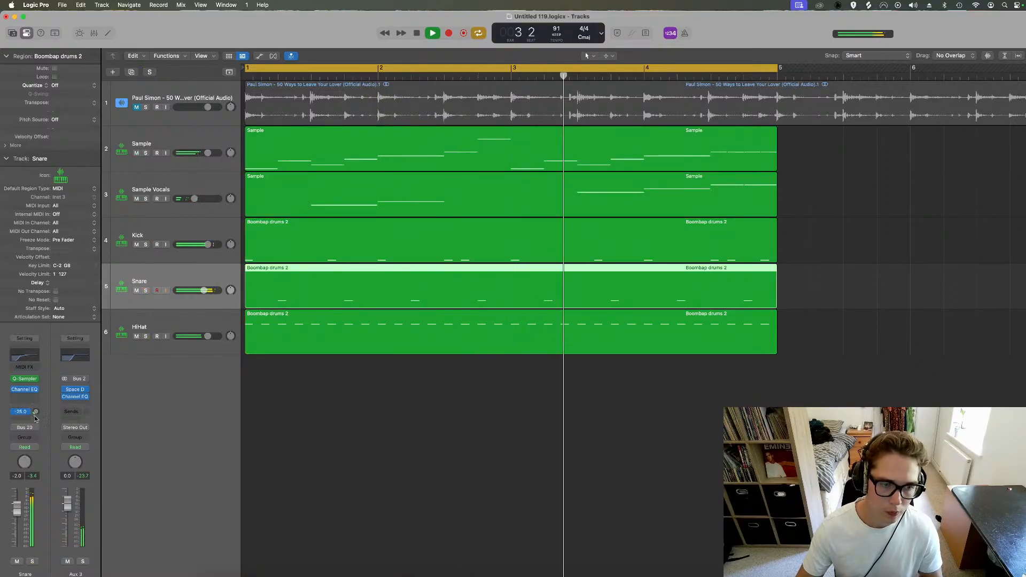
pyautogui.moveTo(35, 414); pyautogui.dragTo(35, 417)
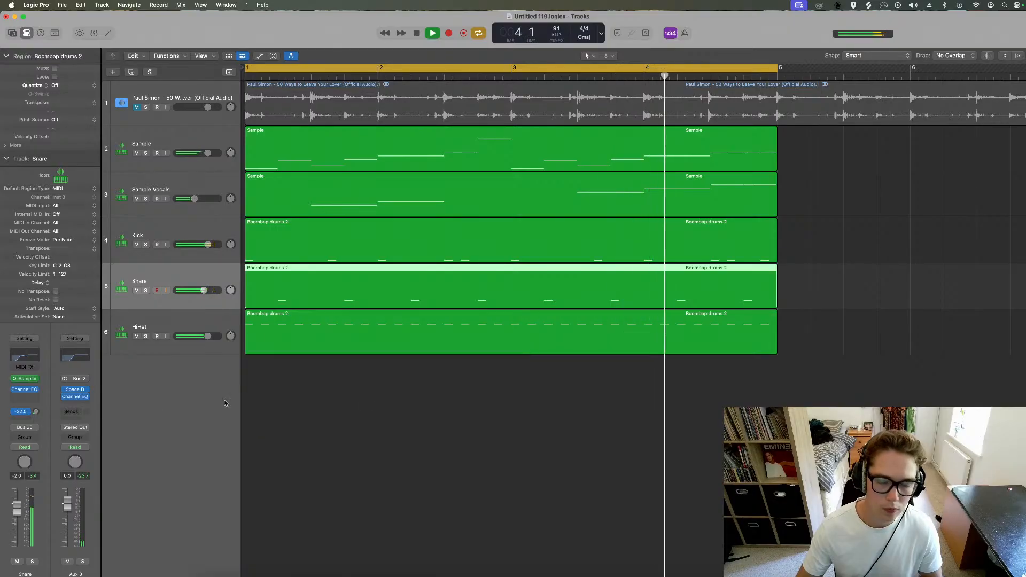
# Step: Lower the HiHat track's volume to -3.0 dB and stop playback
pyautogui.click(204, 343)
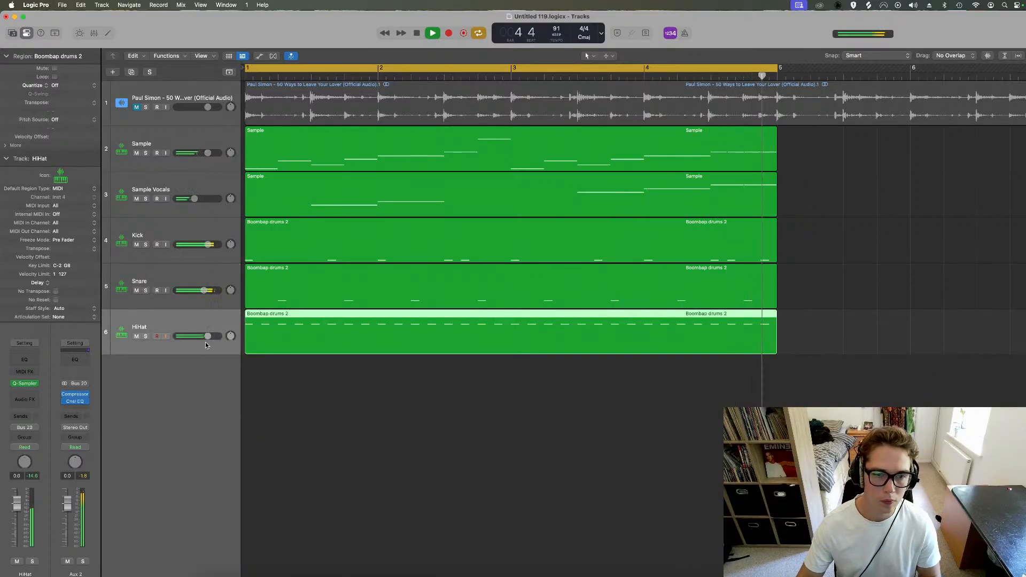
pyautogui.moveTo(206, 336); pyautogui.dragTo(203, 336)
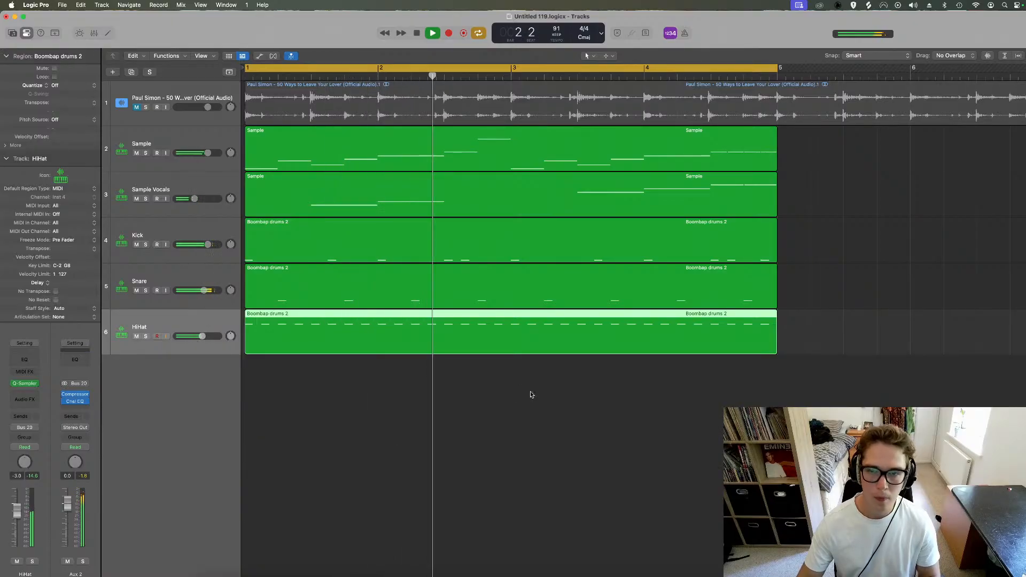
pyautogui.click(371, 543)
pyautogui.press('space')
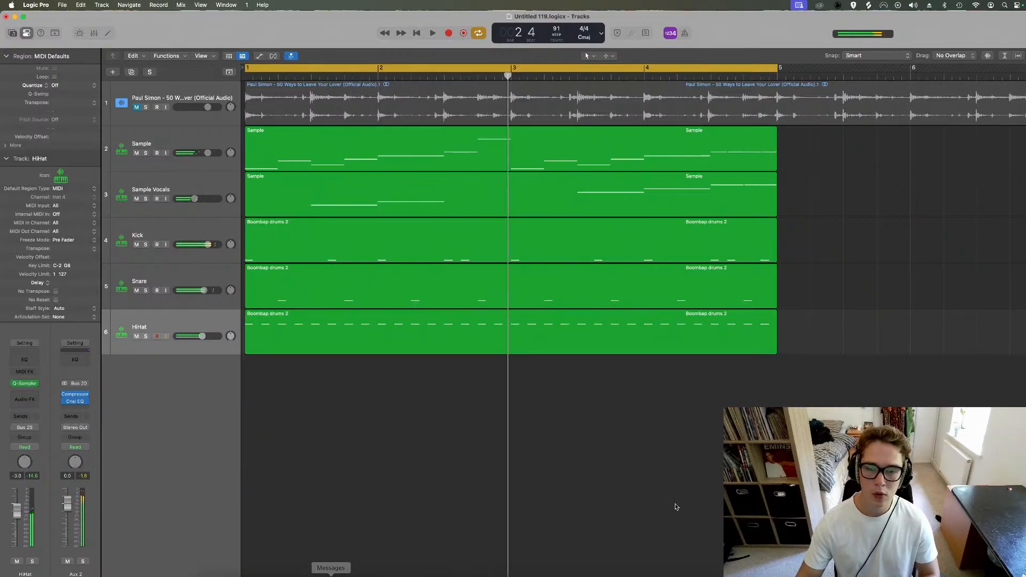
pyautogui.click(467, 573)
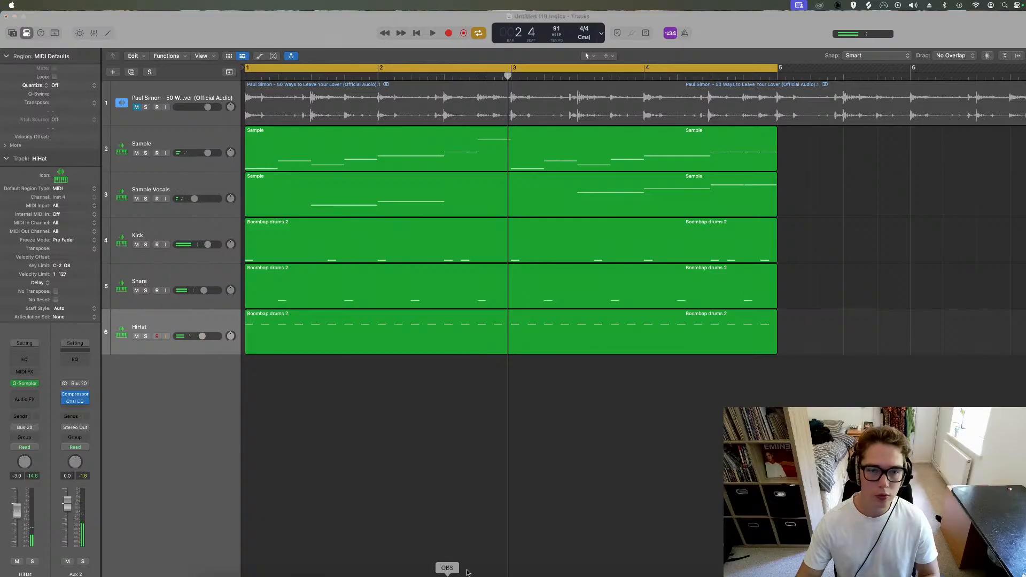
pyautogui.click(557, 439)
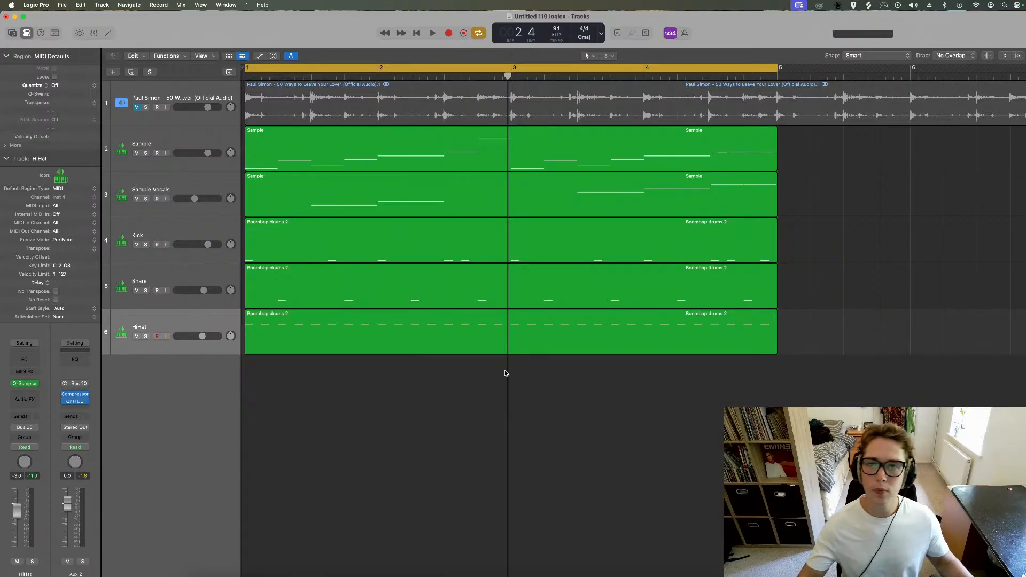
# Step: Return the playhead to the project start and set the project key to C# Minor
pyautogui.click(417, 34)
pyautogui.click(585, 38)
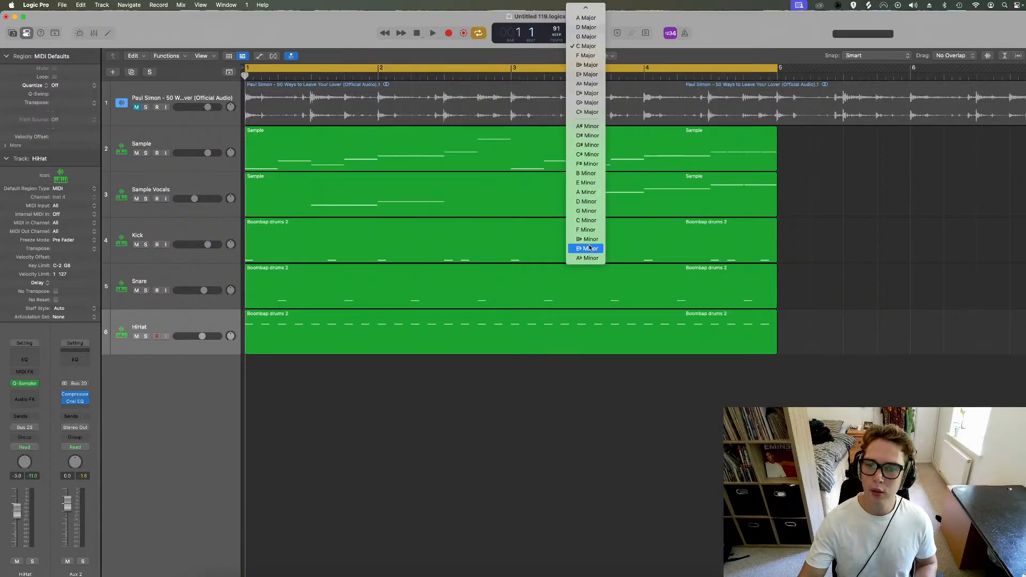
pyautogui.click(588, 154)
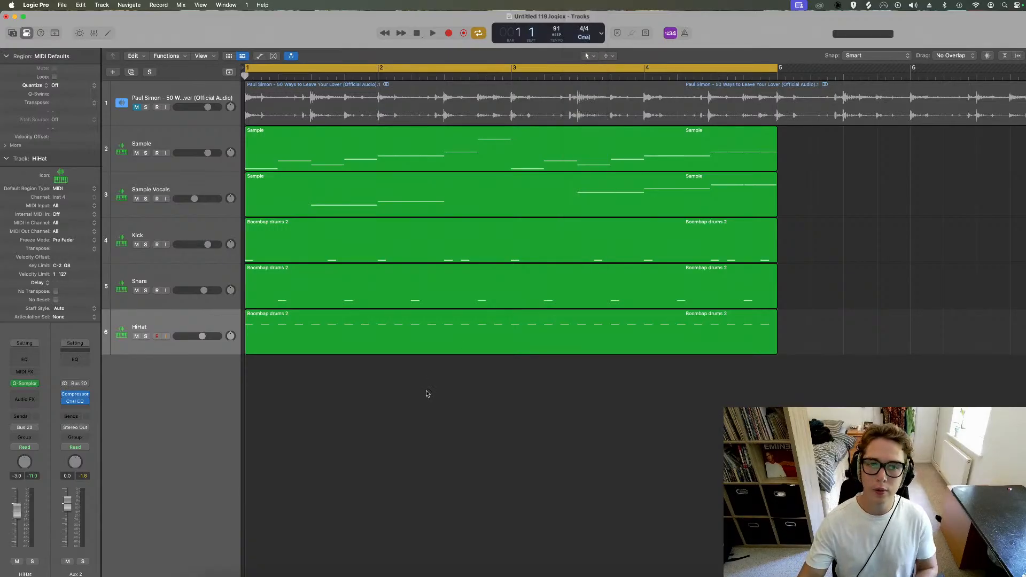
# Step: Create a software instrument track using Initial Audio's Heat Up 3 and hide the Library
pyautogui.press('space')
pyautogui.click(182, 149)
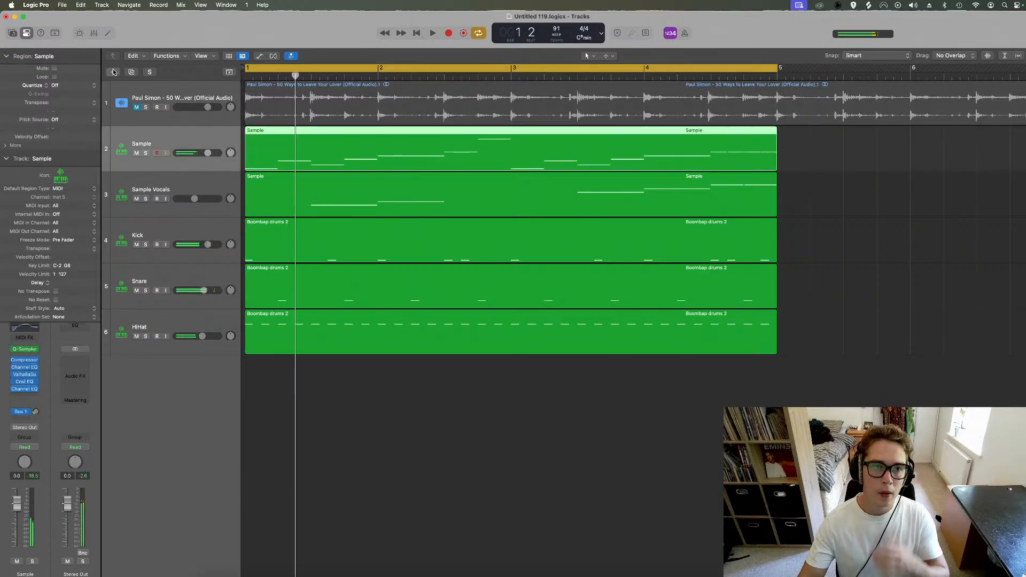
pyautogui.click(112, 73)
pyautogui.click(407, 320)
pyautogui.moveTo(415, 458)
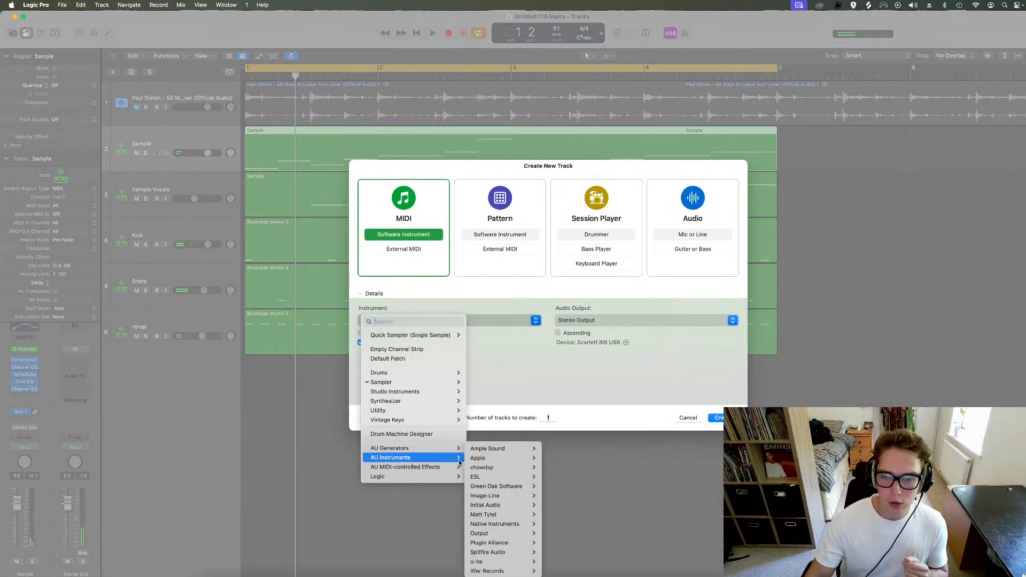
pyautogui.moveTo(500, 507)
pyautogui.click(558, 505)
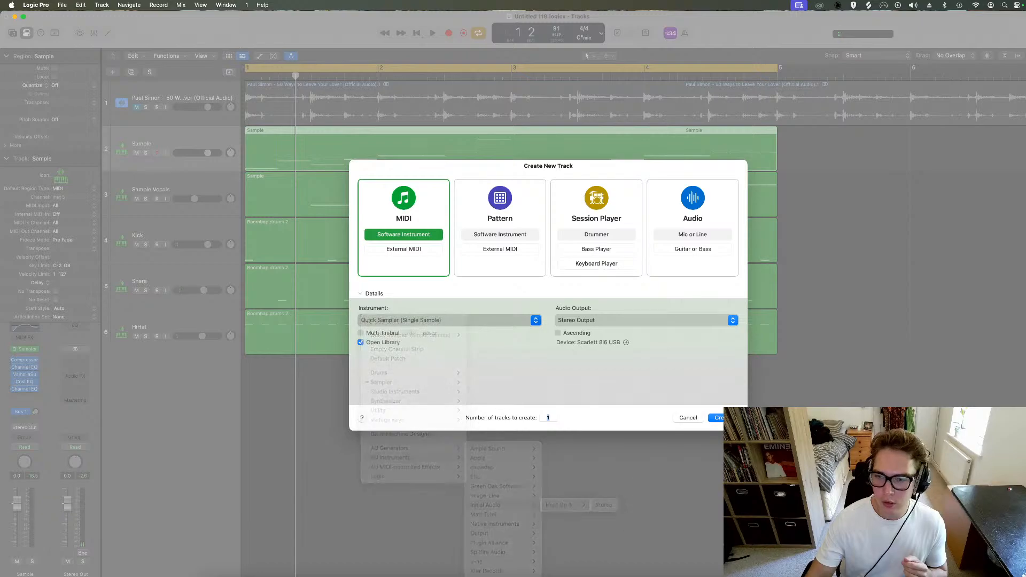
pyautogui.press('Return')
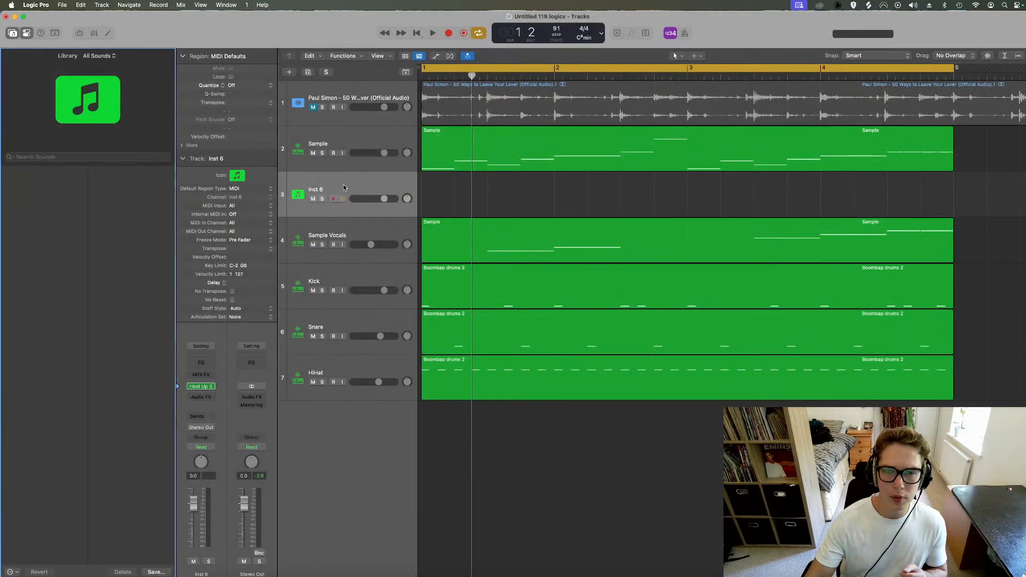
pyautogui.click(13, 33)
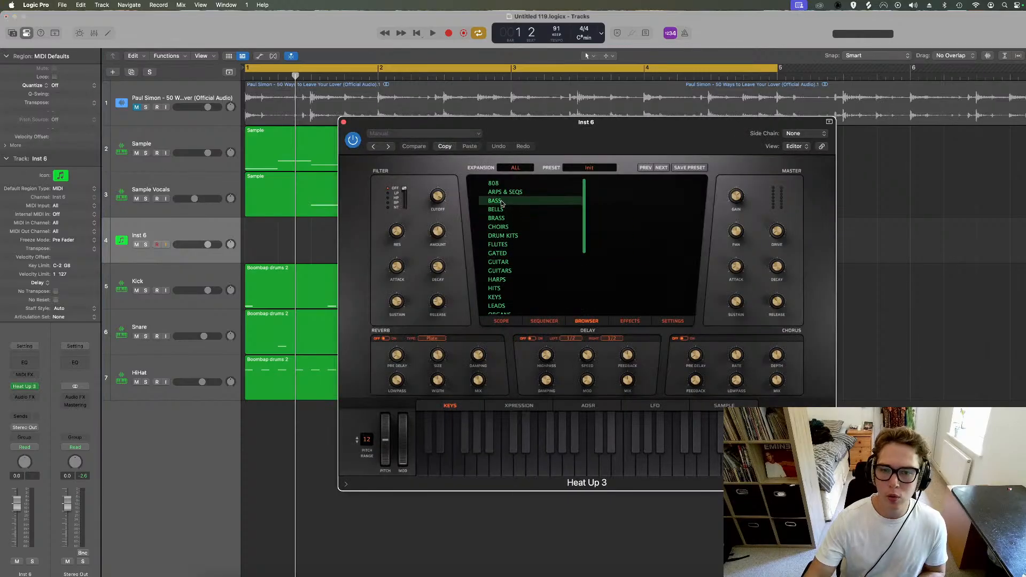
# Step: Browse Heat Up 3's BASS category and load the ATOMIN DOGG [GRIME] preset
pyautogui.click(501, 203)
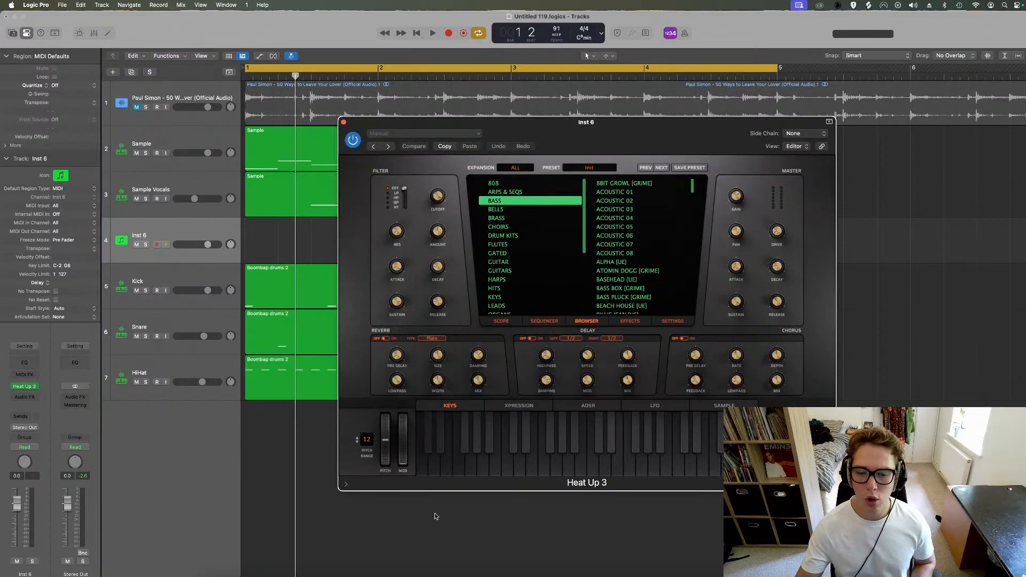
pyautogui.click(447, 575)
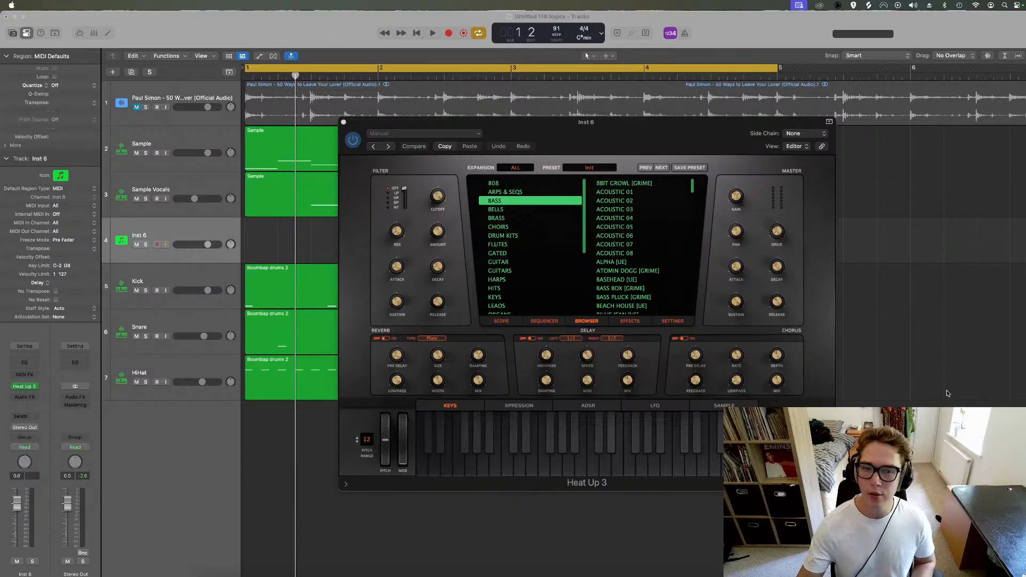
pyautogui.click(639, 271)
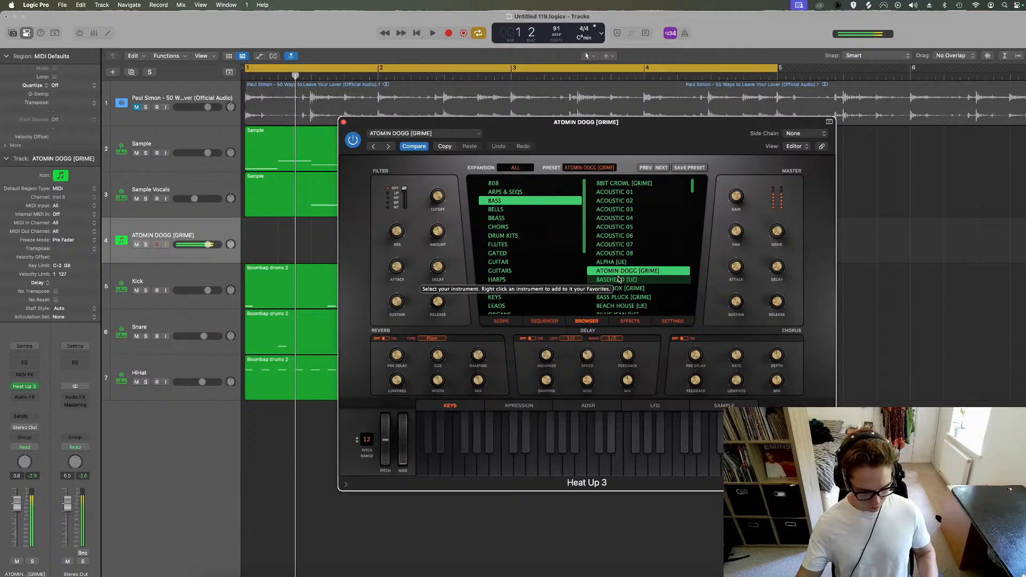
# Step: Start playback and solo the Sample, Kick and new bass tracks
pyautogui.press('space')
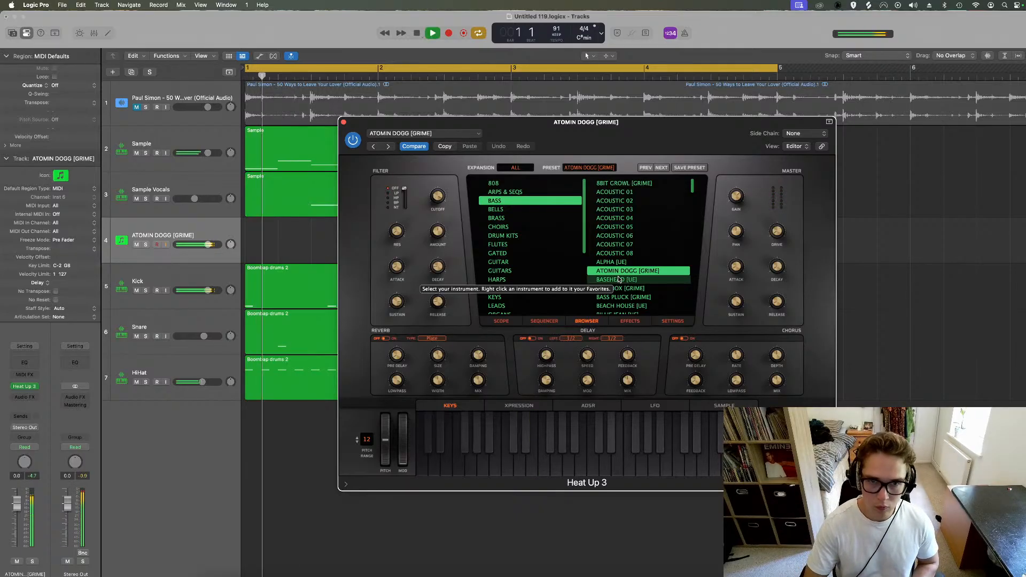
pyautogui.click(145, 153)
pyautogui.click(146, 290)
pyautogui.click(145, 244)
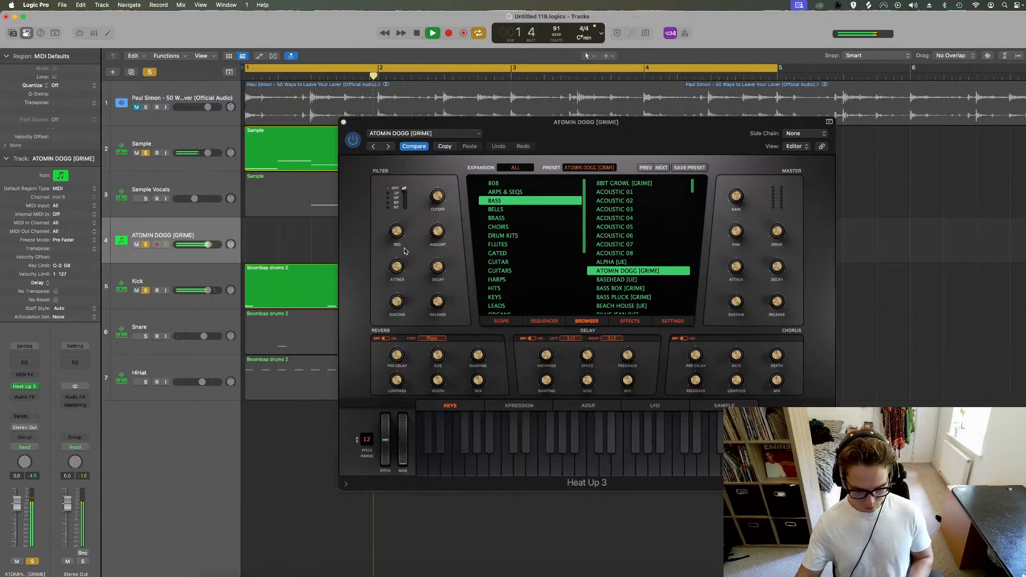
# Step: Audition the BASEHEAD [UE] and BASS BOX [GRIME] bass presets, and load BASS PLUCK [GRIME] against the soloed tracks
pyautogui.click(639, 280)
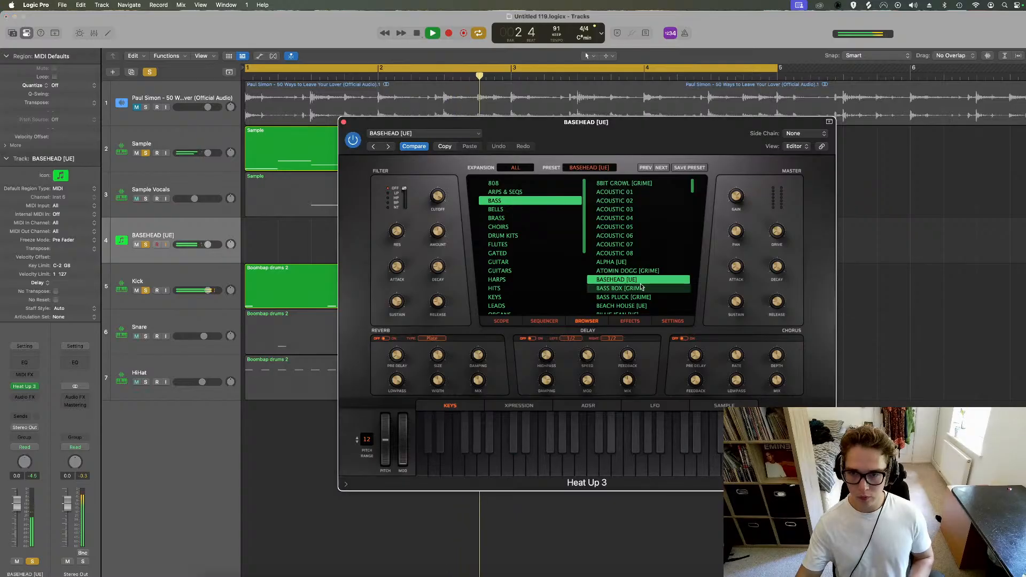
pyautogui.click(641, 288)
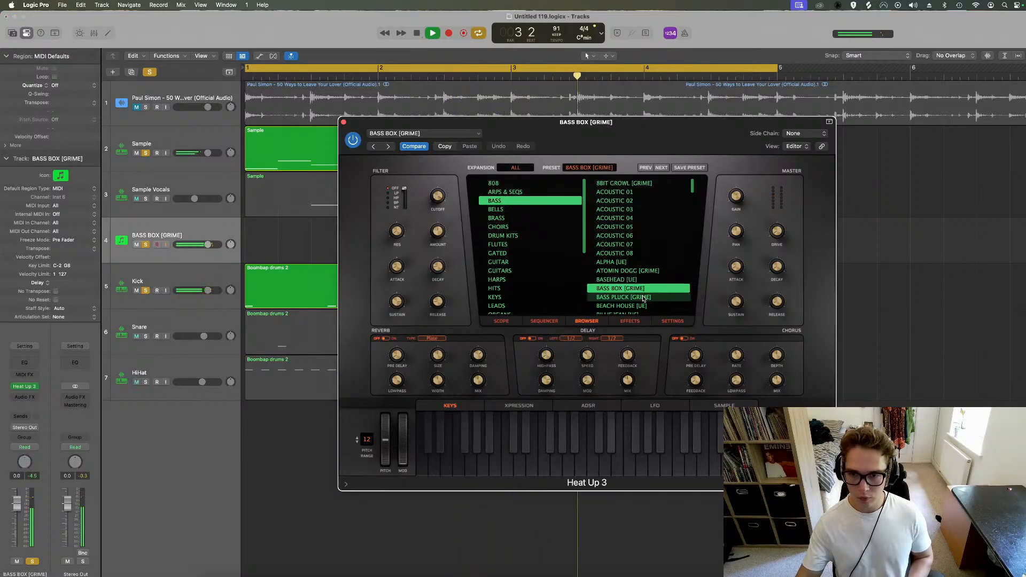
pyautogui.click(643, 297)
pyautogui.scroll(-2, 642, 288)
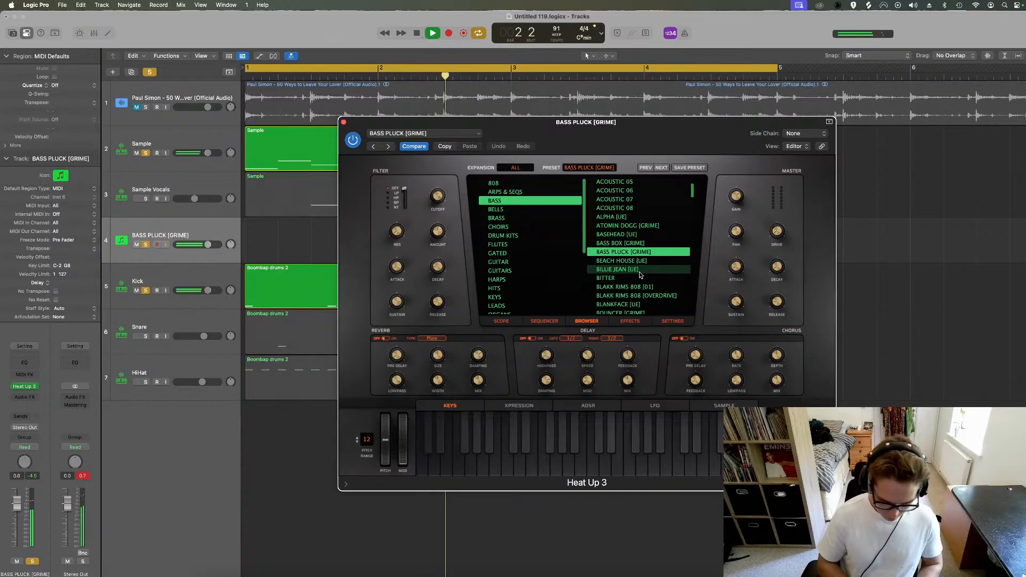
pyautogui.press('space')
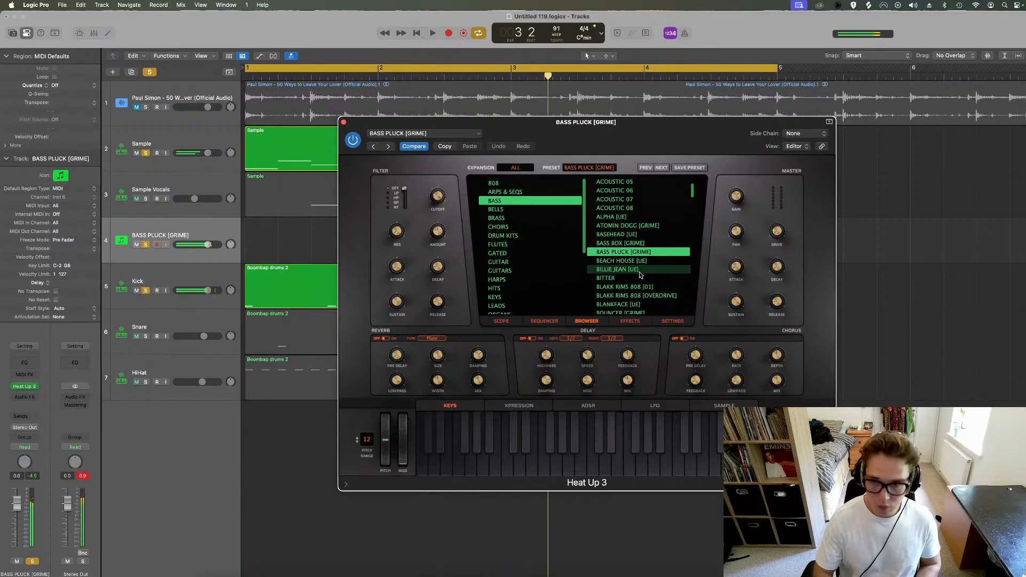
# Step: Audition the bass presets from BEACH HOUSE [UE] through BLAKK RIMS 808 [OVERDRIVE] over playback, and load BLANKFACE [UE]
pyautogui.click(636, 260)
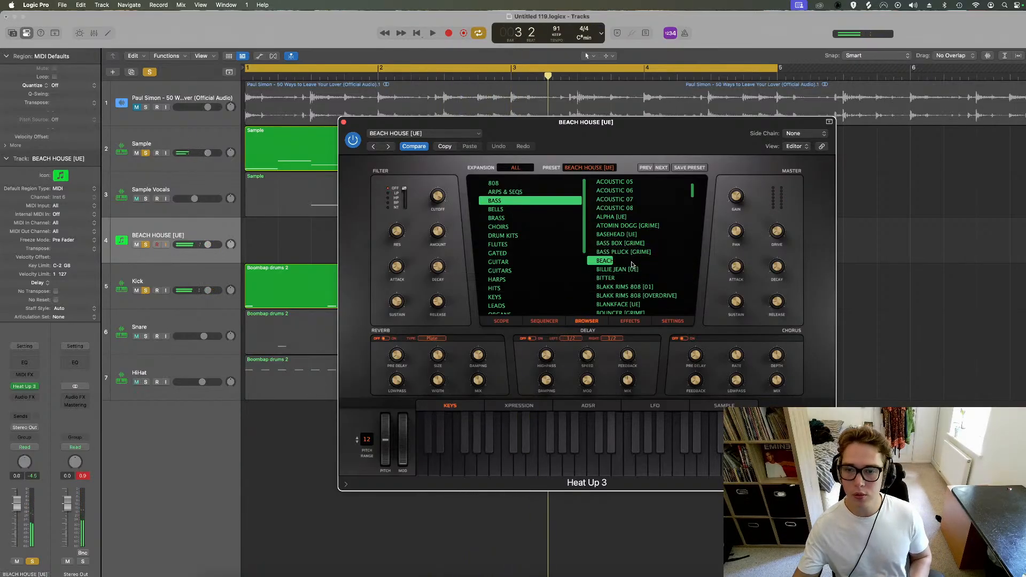
pyautogui.click(952, 298)
pyautogui.press('space')
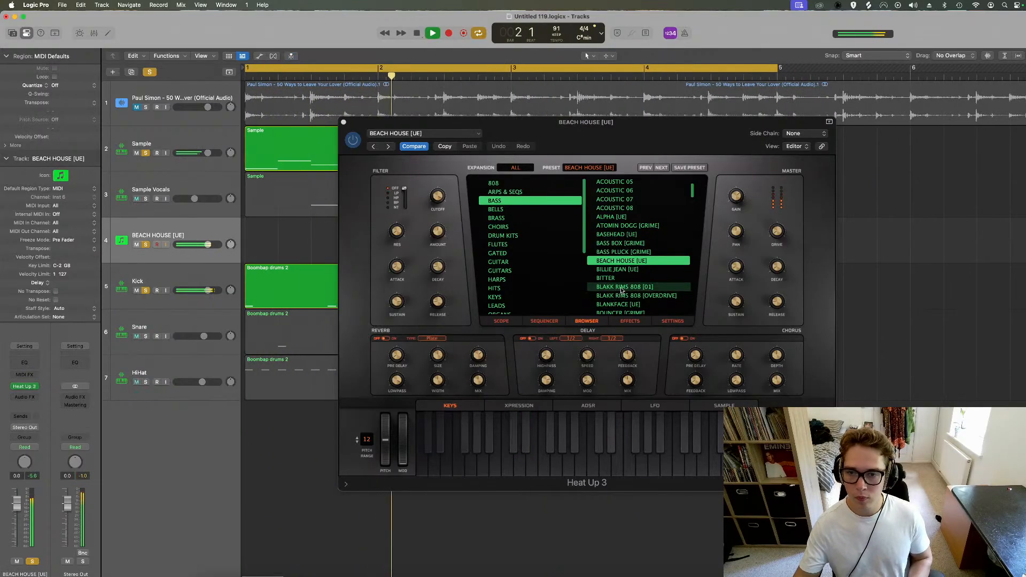
pyautogui.click(614, 271)
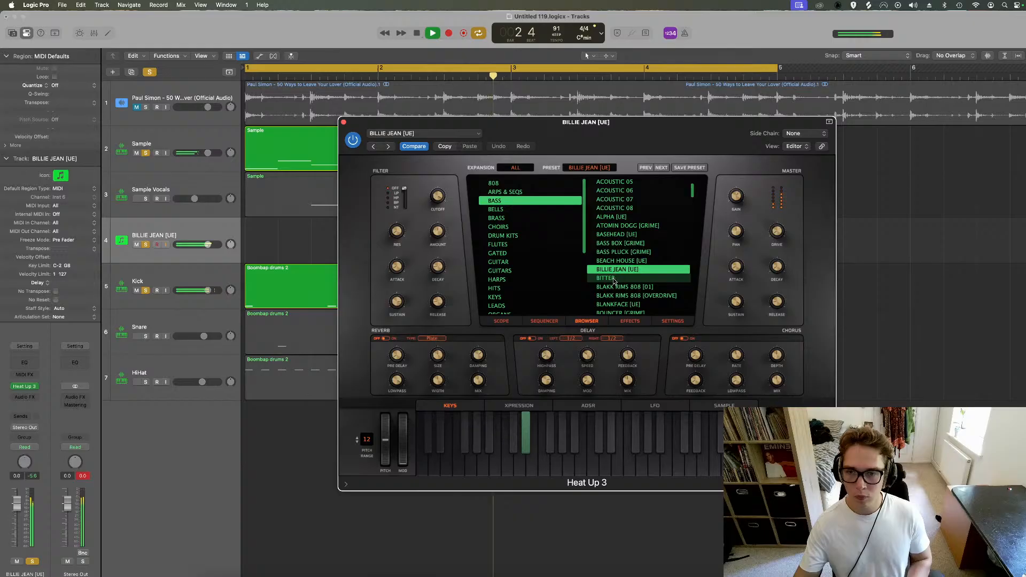
pyautogui.click(614, 277)
pyautogui.click(616, 287)
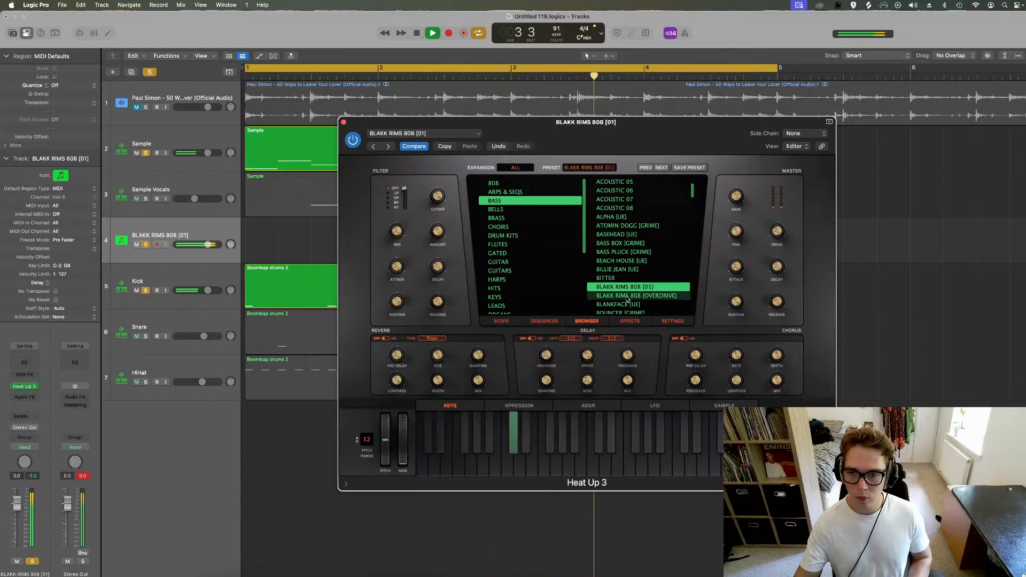
pyautogui.click(627, 297)
pyautogui.click(627, 304)
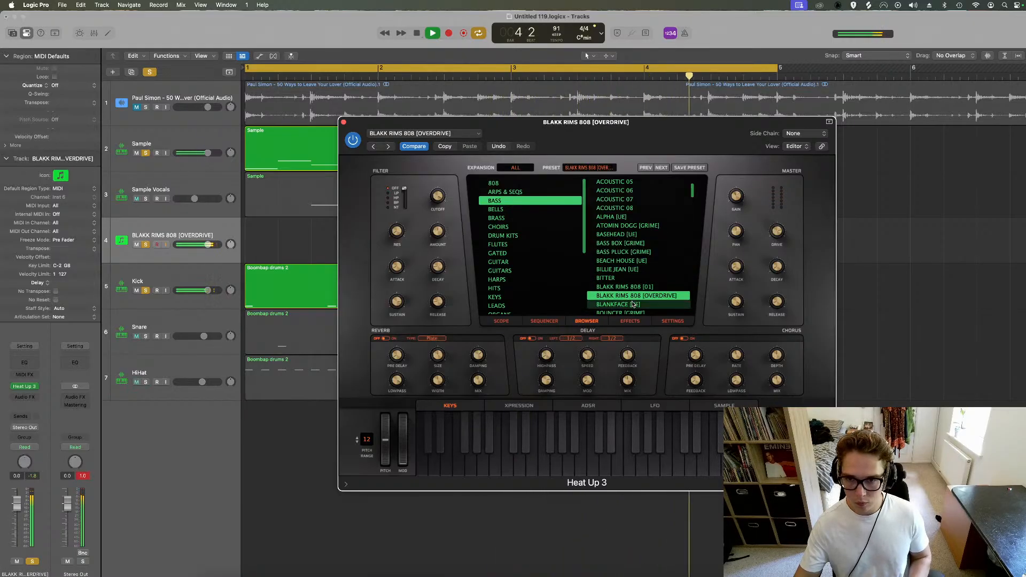
pyautogui.scroll(-3, 627, 268)
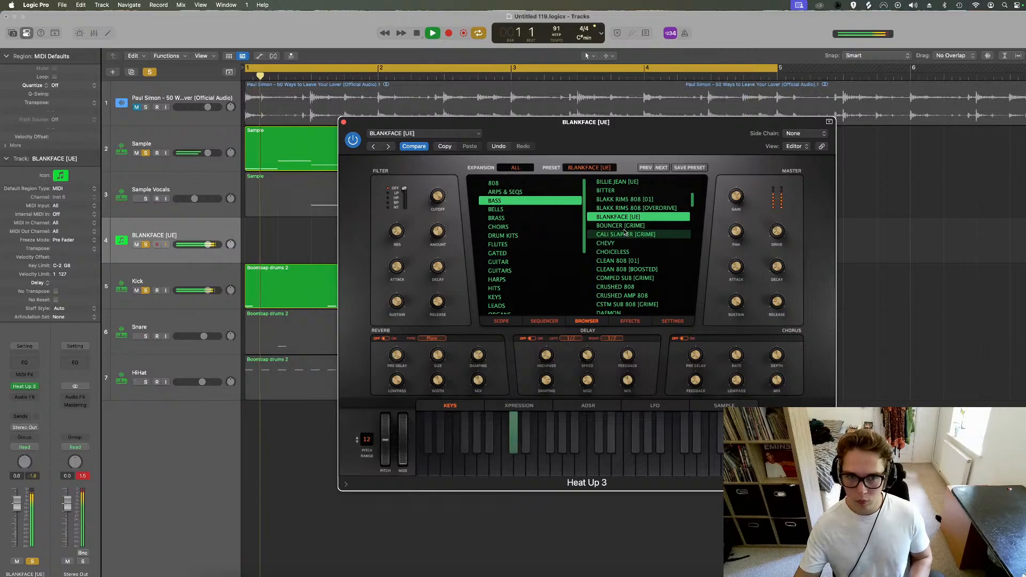
# Step: Clear all solos, solo only the Sample and BLANKFACE [UE] bass tracks, and restart playback
pyautogui.click(149, 72)
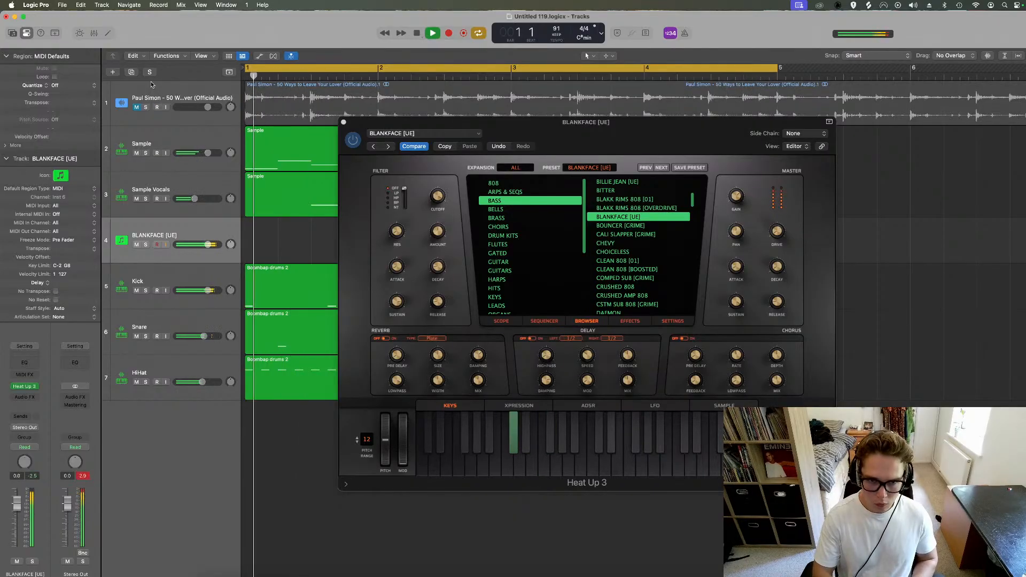
pyautogui.press('space')
pyautogui.click(154, 154)
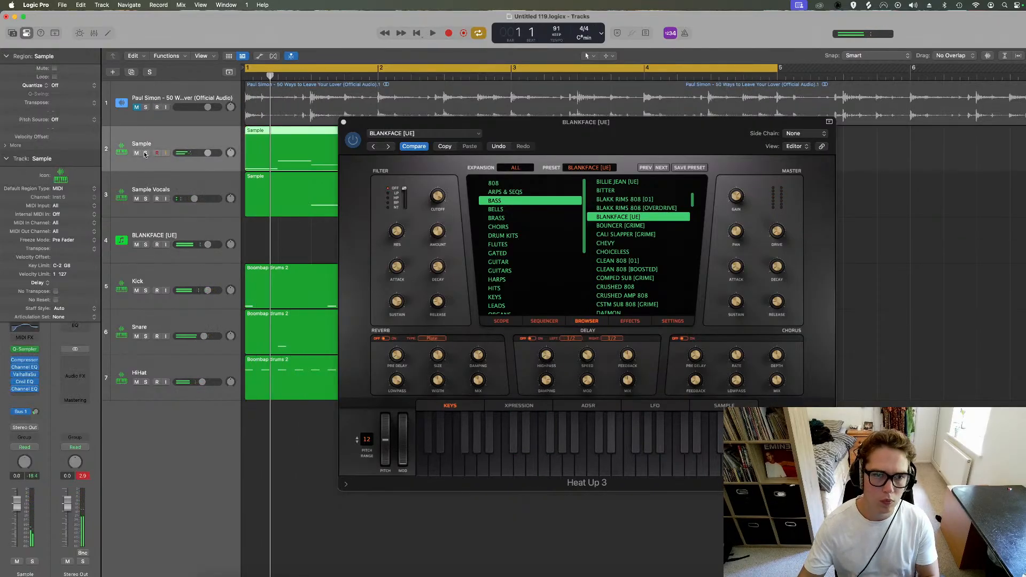
pyautogui.click(145, 153)
pyautogui.click(148, 243)
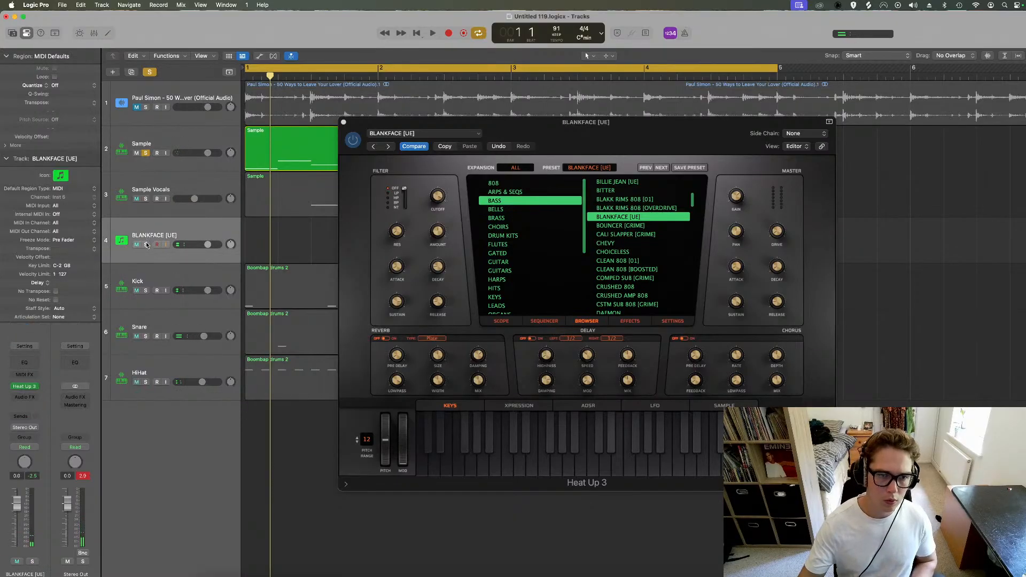
pyautogui.press('space')
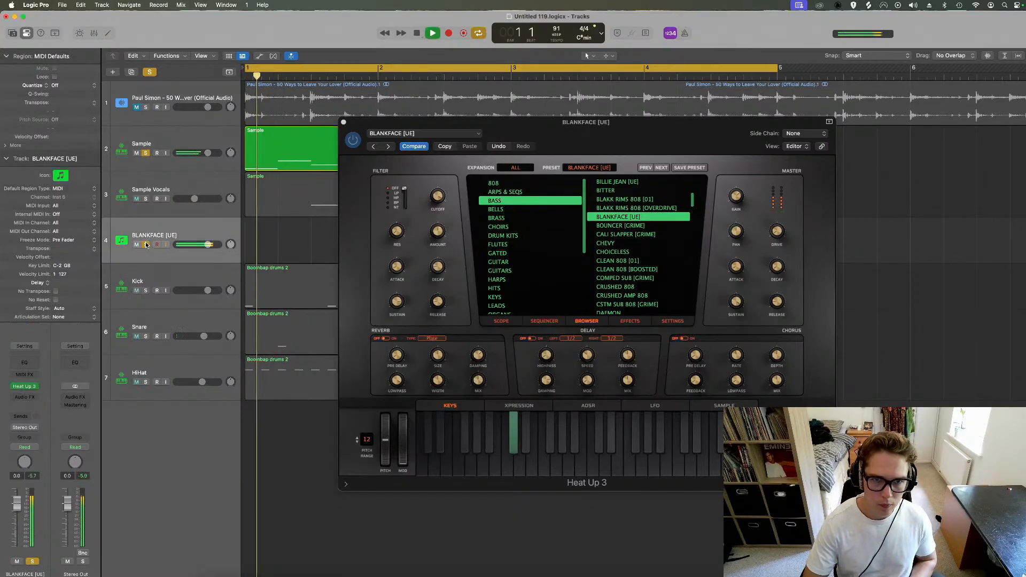
pyautogui.click(145, 244)
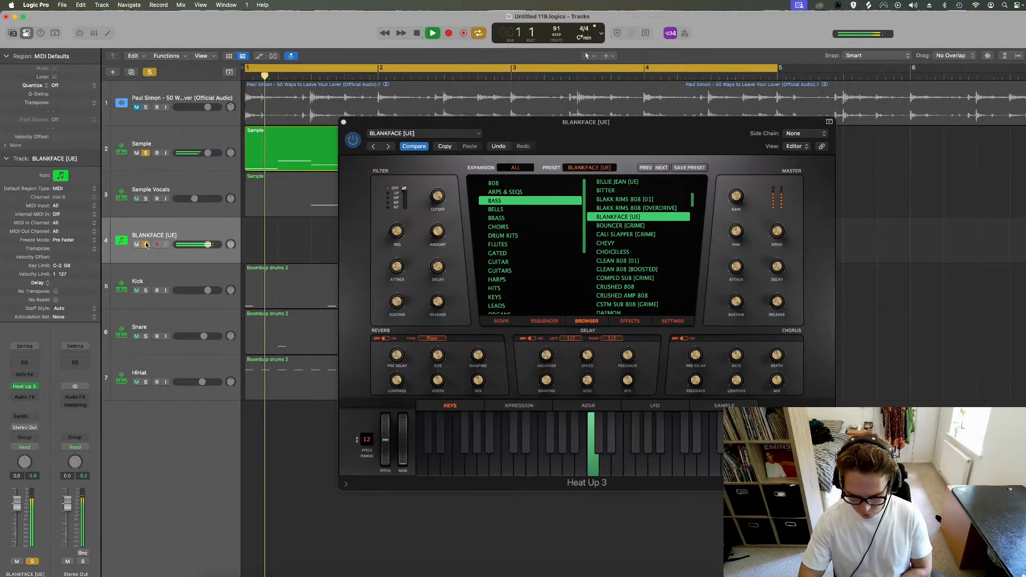
# Step: Replay the opening of the soloed Sample repeatedly while trying out matching bass notes with the BLANKFACE [UE] preset
pyautogui.press('space')
pyautogui.press('space')
pyautogui.press('space')
pyautogui.press('space')
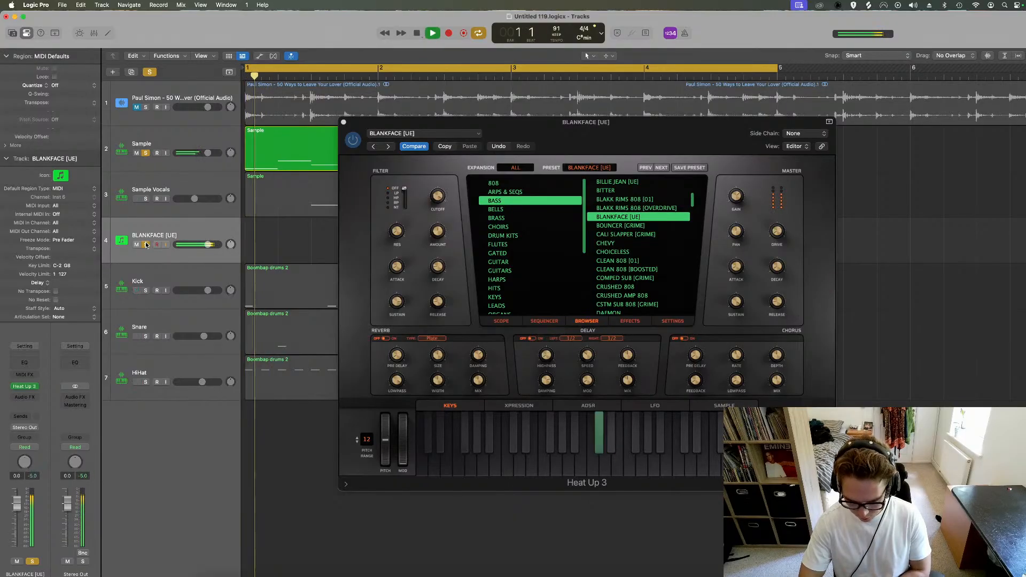
pyautogui.press('space')
pyautogui.press('space')
pyautogui.press('space')
pyautogui.press('space')
pyautogui.press('space')
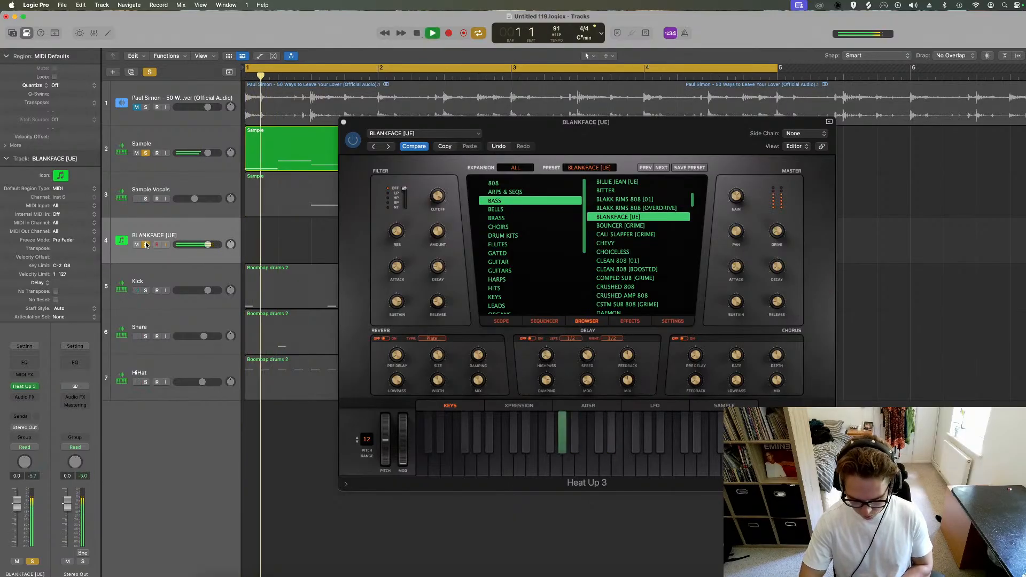
pyautogui.press('space')
pyautogui.press('space')
pyautogui.press('space')
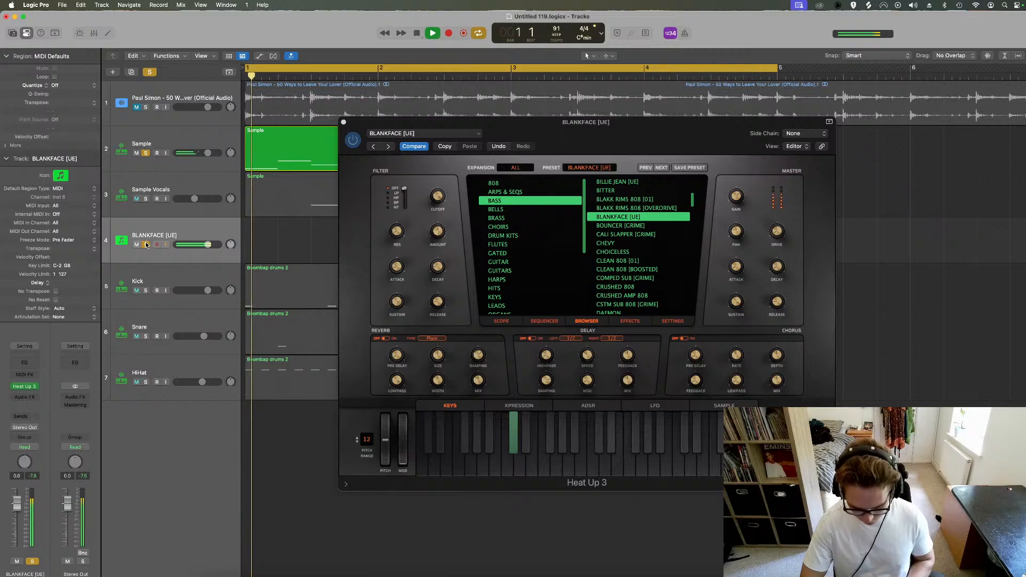
pyautogui.press('space')
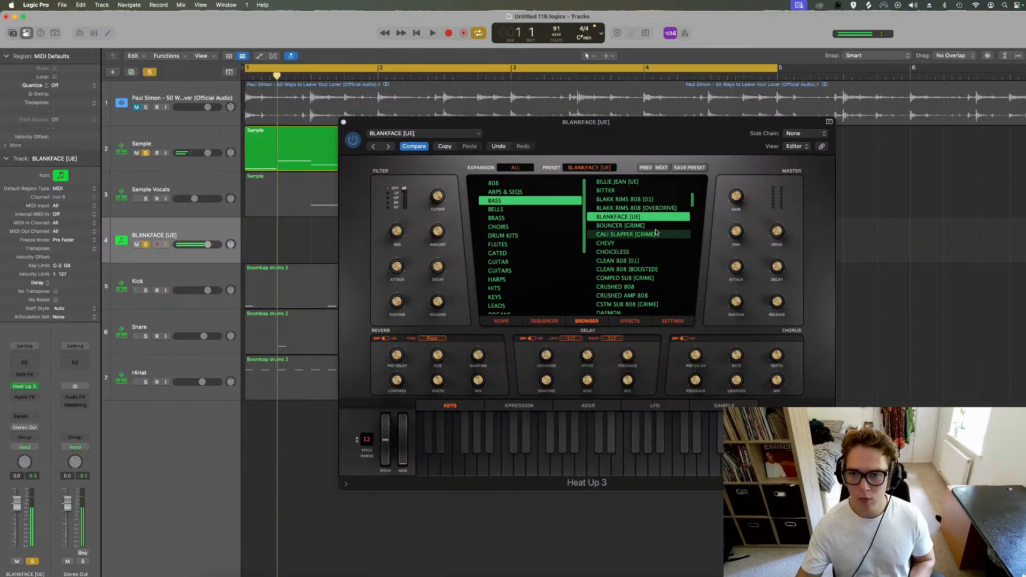
# Step: Step through the bass presets from BOUNCER [GRIME] onward and load DEEP GROUNDS
pyautogui.click(644, 225)
pyautogui.click(626, 235)
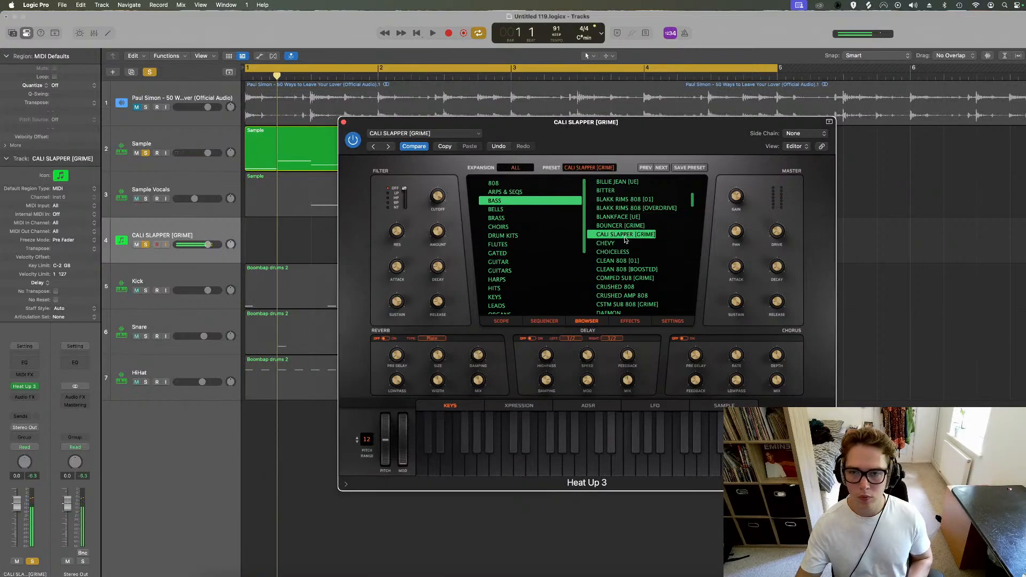
pyautogui.click(624, 244)
pyautogui.press('Down')
pyautogui.press('Down')
pyautogui.press('Down')
pyautogui.press('Down')
pyautogui.press('Down')
pyautogui.press('Down')
pyautogui.press('Down')
pyautogui.press('Down')
pyautogui.press('Down')
pyautogui.press('Down')
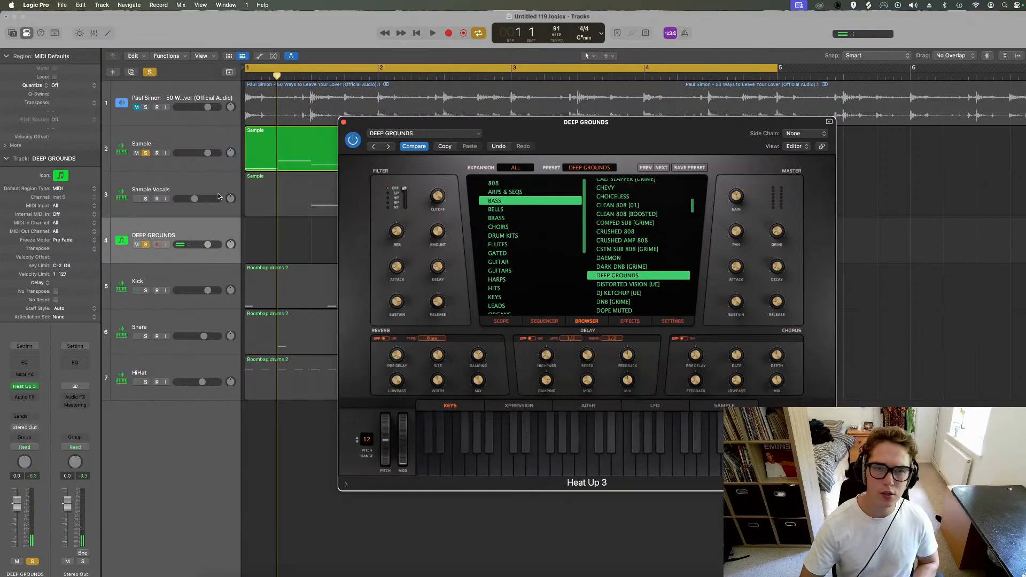
# Step: Replay the start of the Sample while testing bass notes against it with the DEEP GROUNDS preset
pyautogui.press('space')
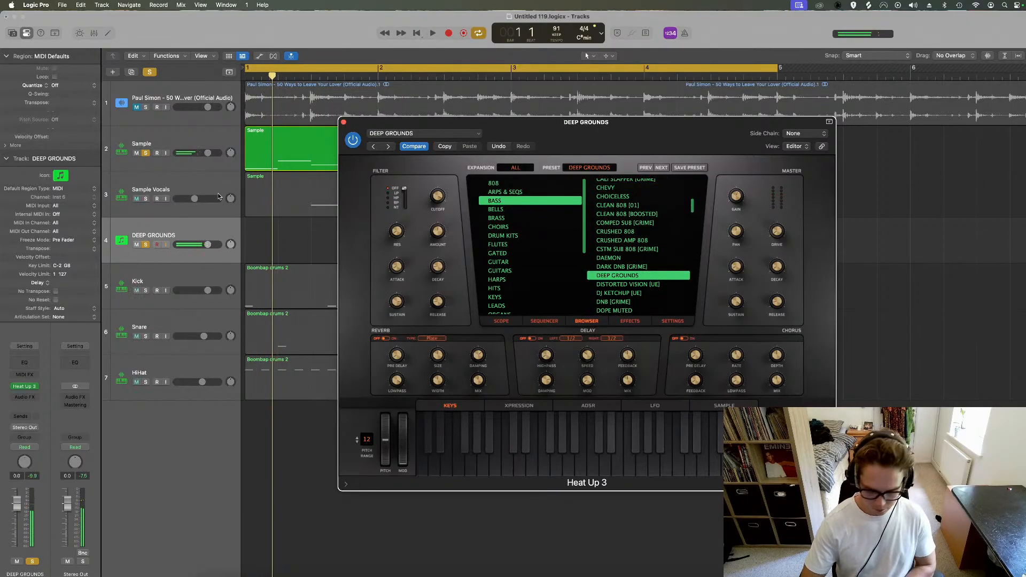
pyautogui.press('space')
pyautogui.press('space')
pyautogui.press('space')
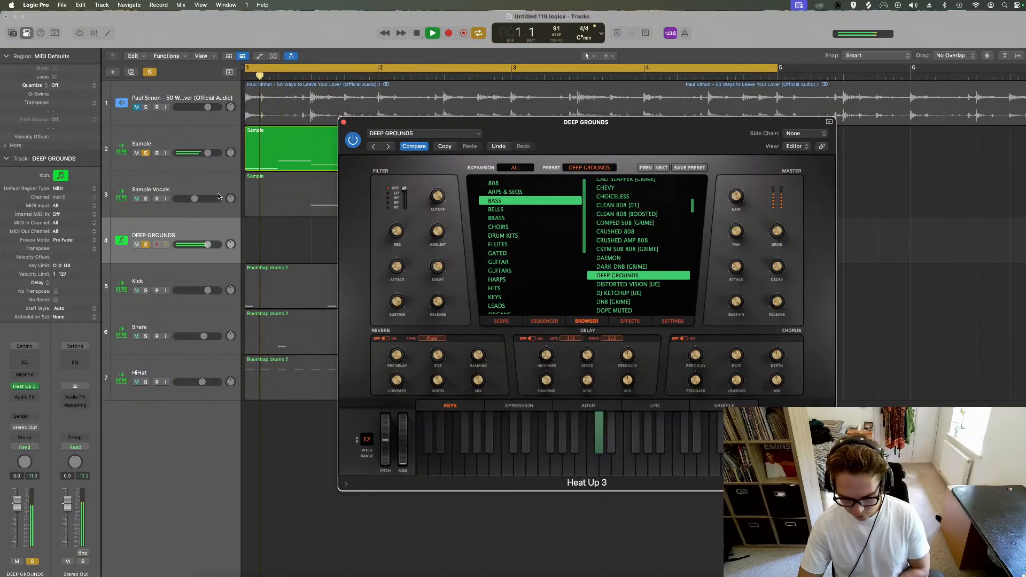
pyautogui.press('space')
pyautogui.press('space')
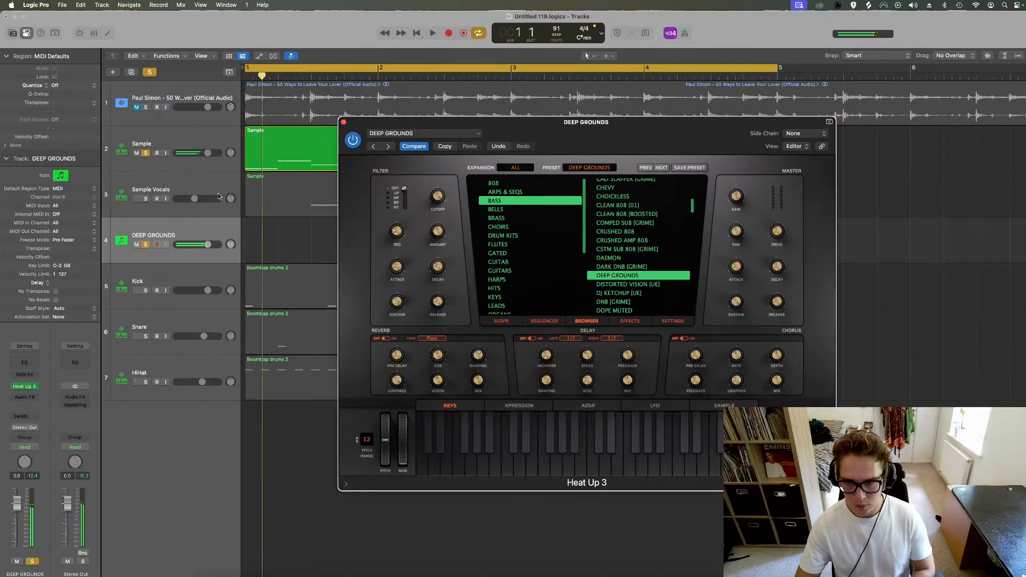
# Step: Close Heat Up 3 and duplicate the Sample track with its region, bypassing the effects on the copy
pyautogui.click(344, 123)
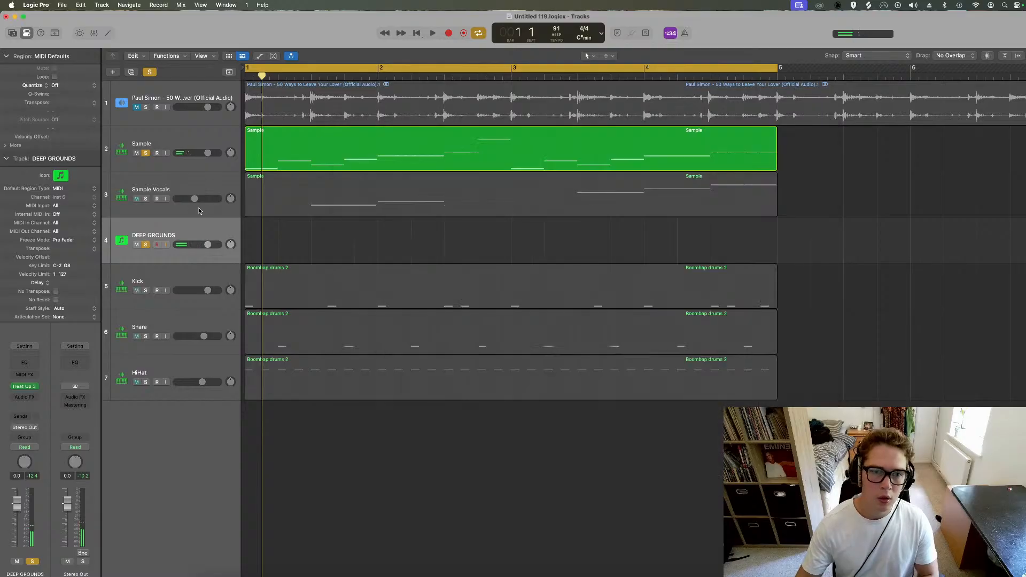
pyautogui.rightClick(297, 152)
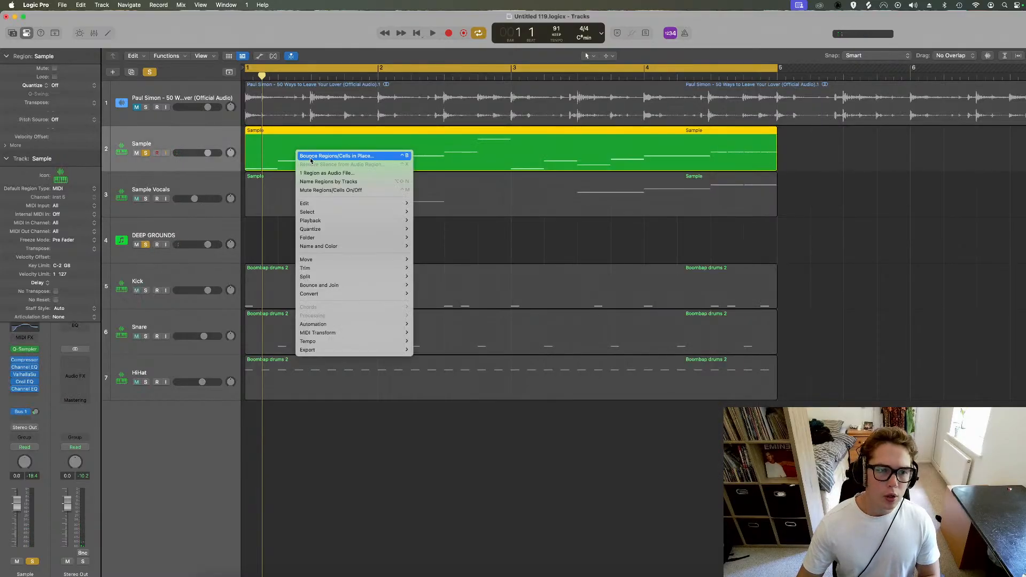
pyautogui.click(180, 141)
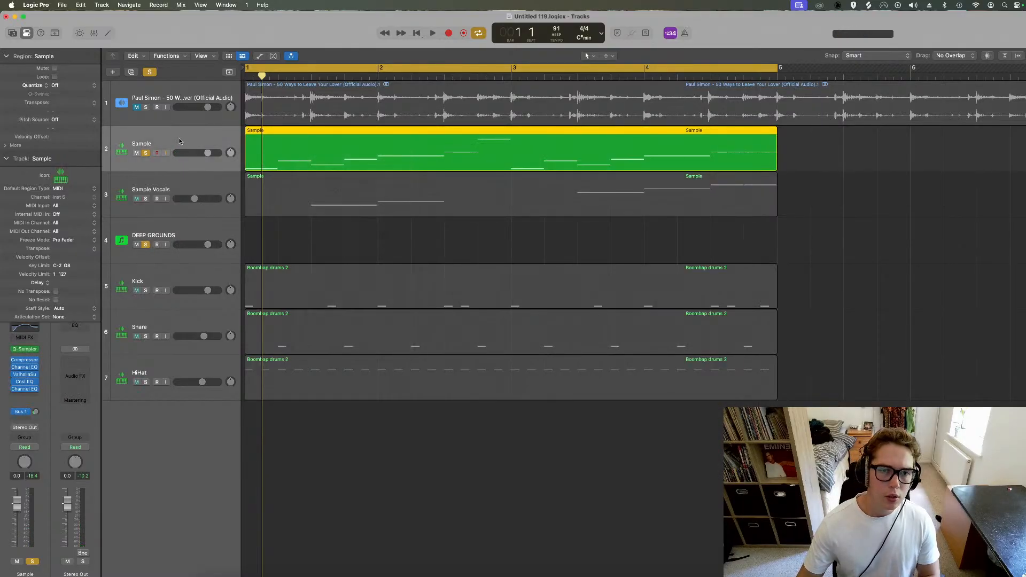
pyautogui.click(131, 73)
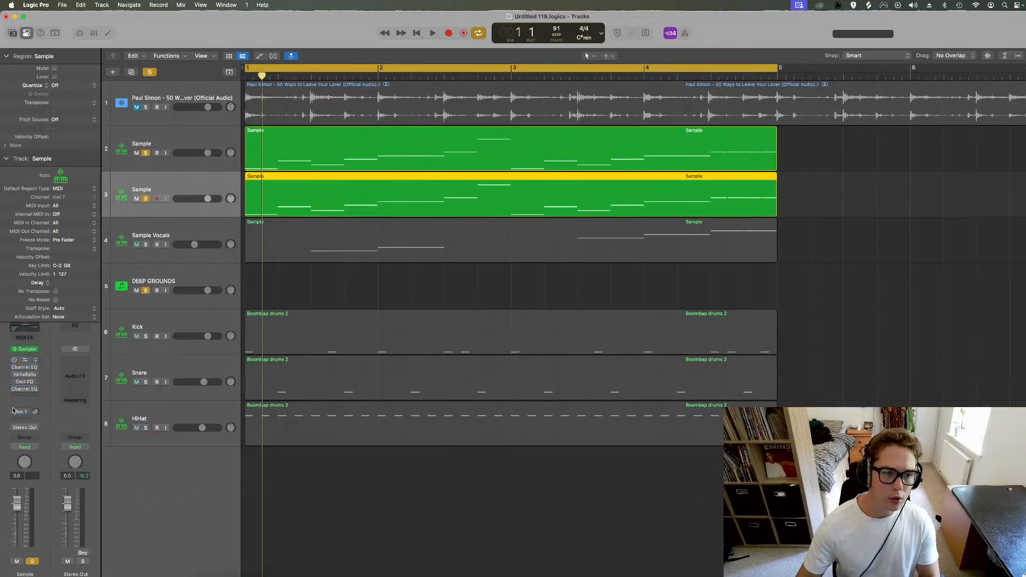
# Step: Bounce the duplicated Sample region in place as Sample_bip on a new track
pyautogui.rightClick(253, 203)
pyautogui.click(293, 209)
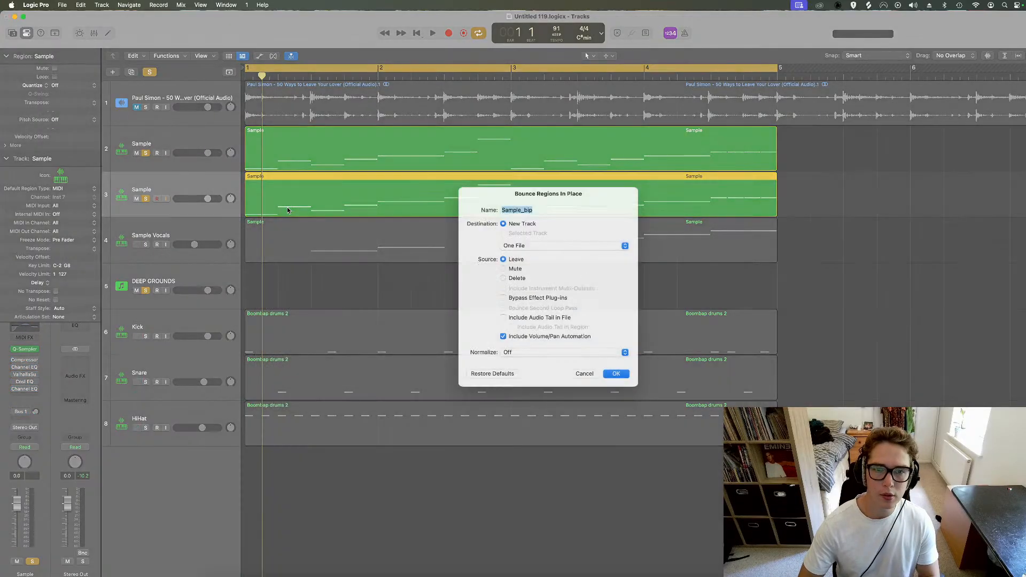
pyautogui.press('Return')
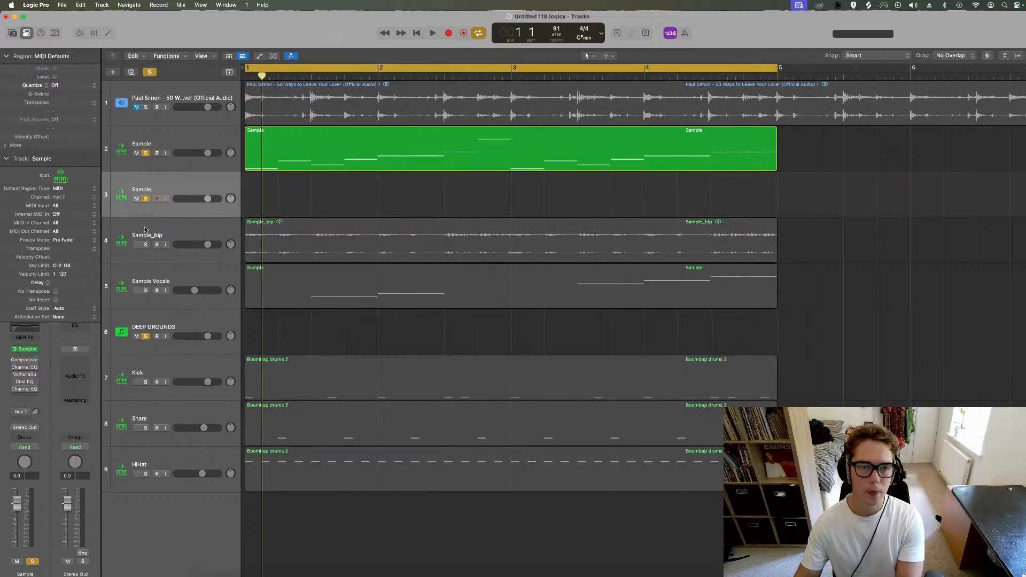
# Step: Remove the emptied duplicate Sample track and play the Sample_bip track soloed
pyautogui.click(145, 153)
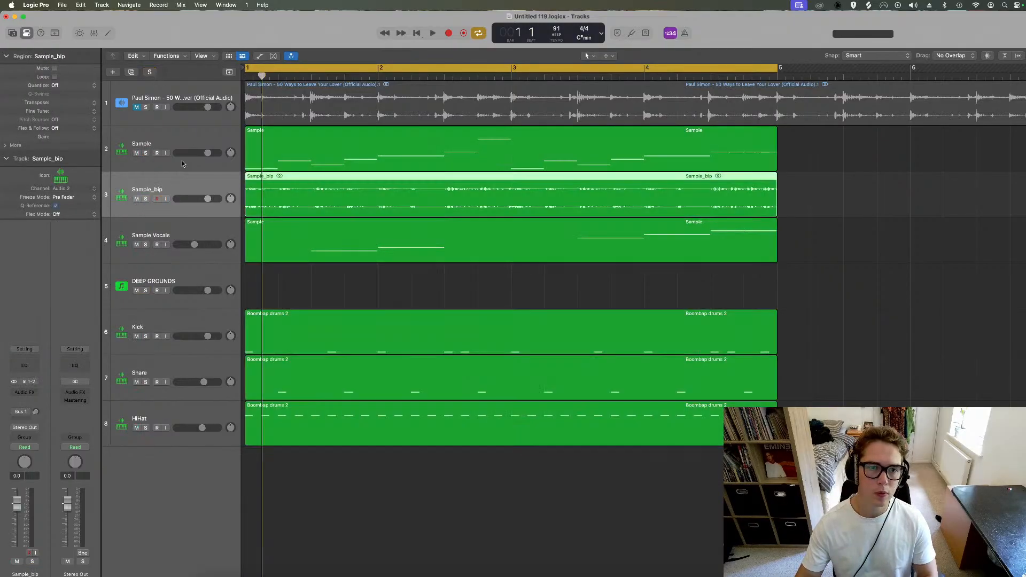
pyautogui.press('s')
pyautogui.press('space')
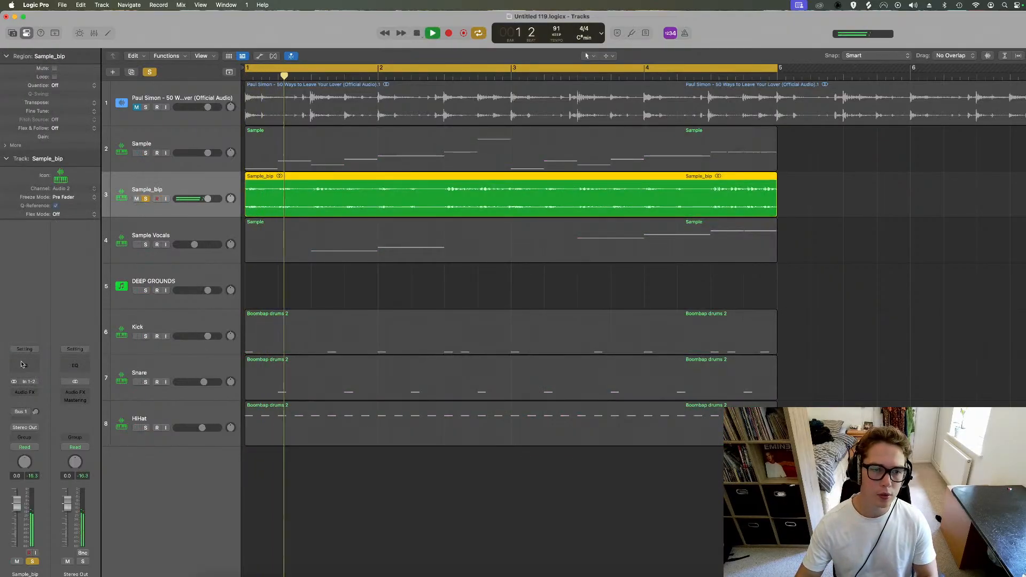
# Step: Add a Channel EQ to the Sample_bip track and roll off its high frequencies
pyautogui.hotkey('ctrl', 'e')
pyautogui.moveTo(668, 230); pyautogui.dragTo(473, 253)
pyautogui.click(344, 122)
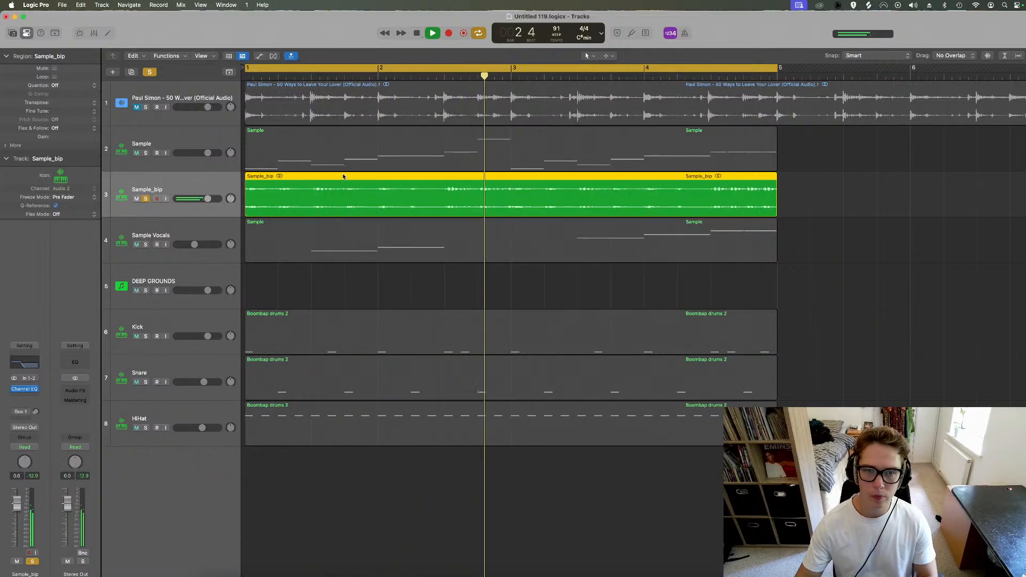
# Step: Bounce the filtered Sample_bip region in place to a new track and delete the Sample_bip track it came from
pyautogui.rightClick(343, 202)
pyautogui.click(344, 202)
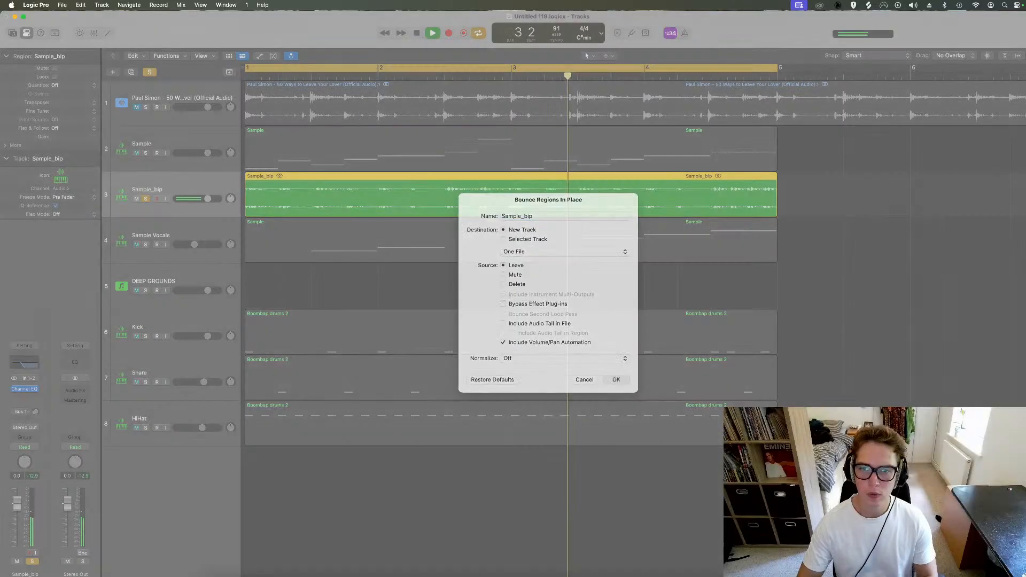
pyautogui.press('Escape')
pyautogui.click(257, 206)
pyautogui.press('Delete')
pyautogui.press('Delete')
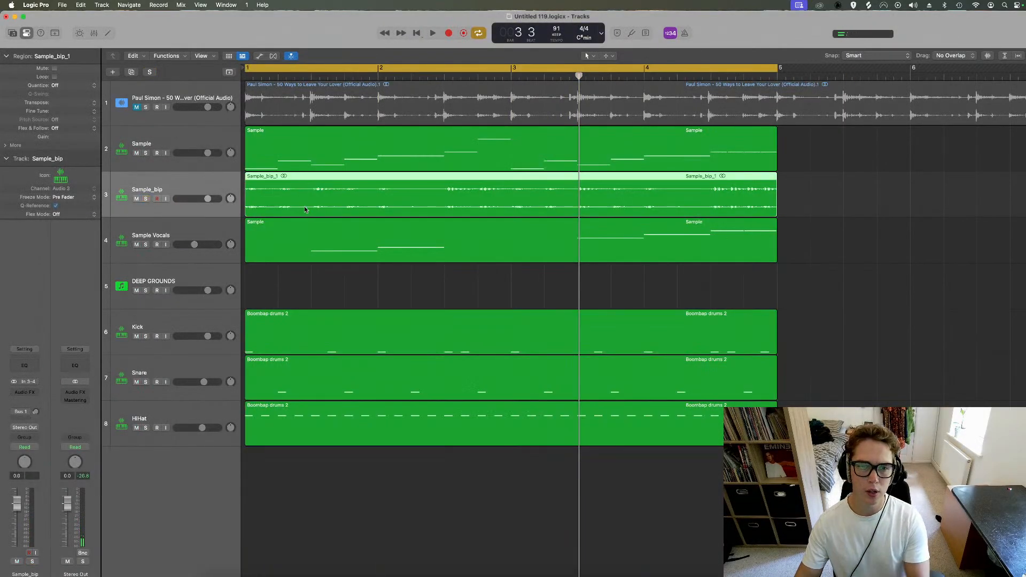
# Step: Open the Sample_bip_1 region in the audio track editor, turn on Flex and set its mode to Flex Pitch
pyautogui.doubleClick(303, 206)
pyautogui.click(224, 263)
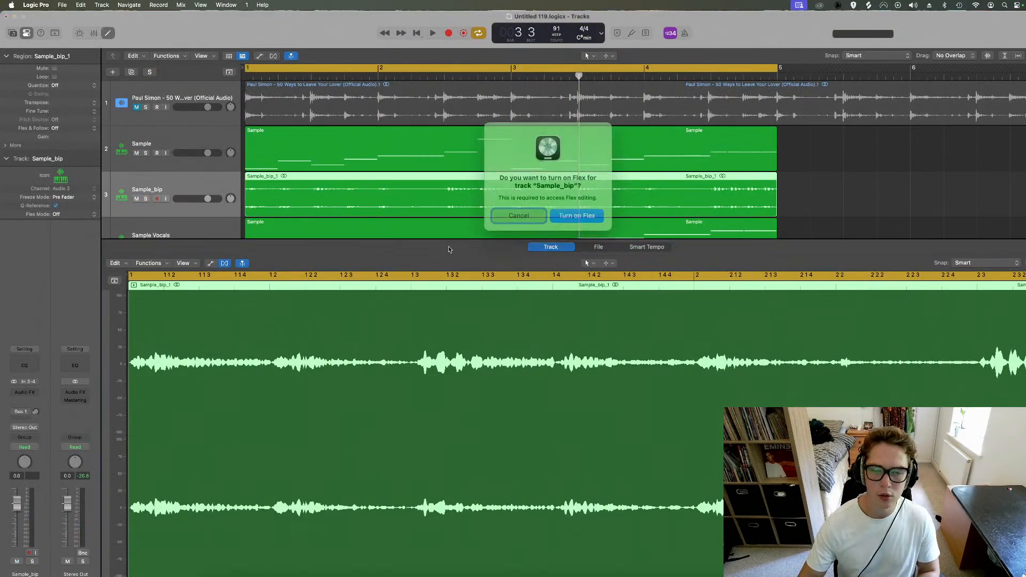
pyautogui.press('Return')
pyautogui.click(117, 264)
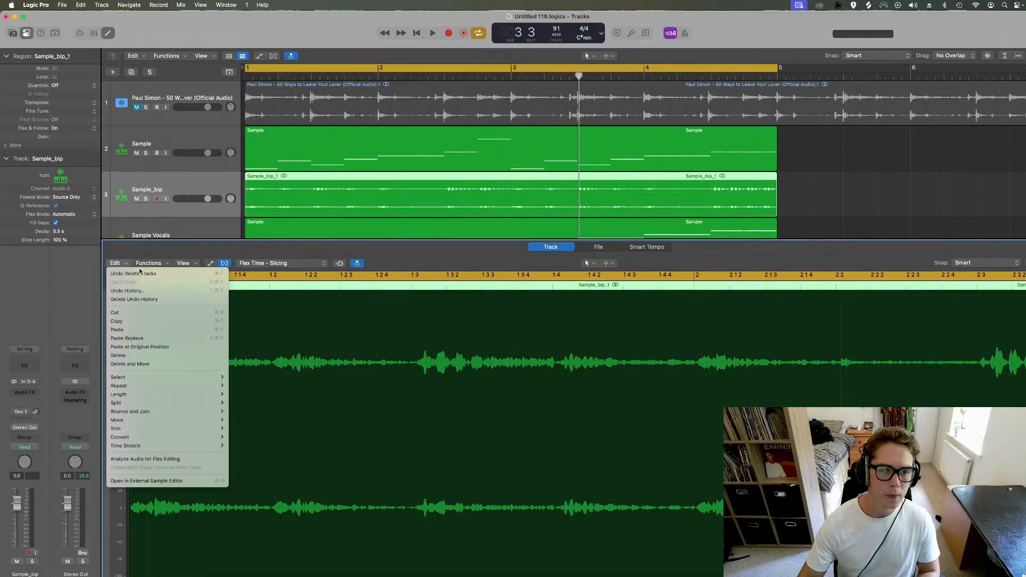
pyautogui.click(259, 263)
pyautogui.click(272, 263)
pyautogui.click(269, 234)
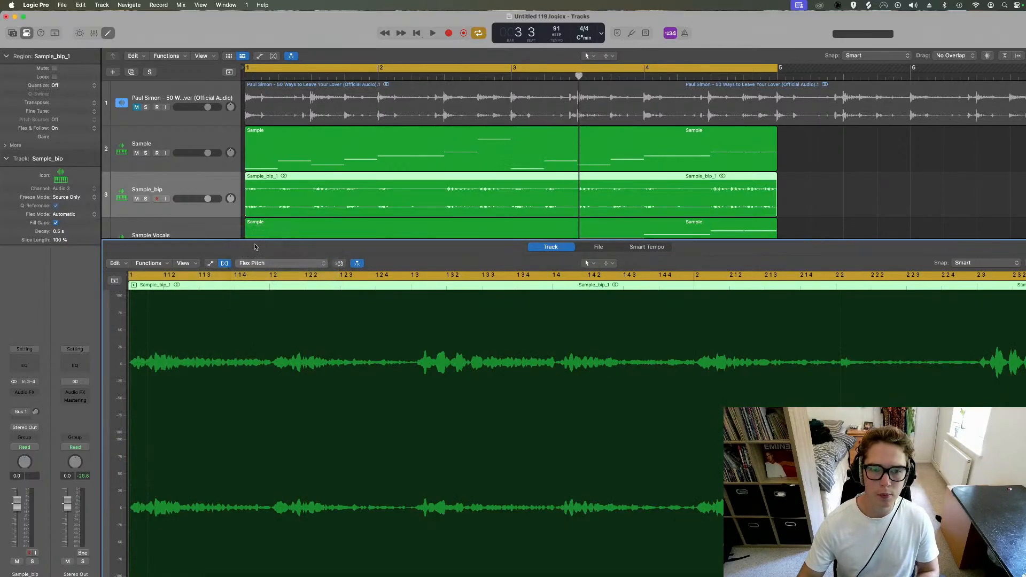
# Step: Create a MIDI track from the Sample_bip_1 region's Flex Pitch data, close the editor and delete the Sample_bip audio track
pyautogui.click(115, 263)
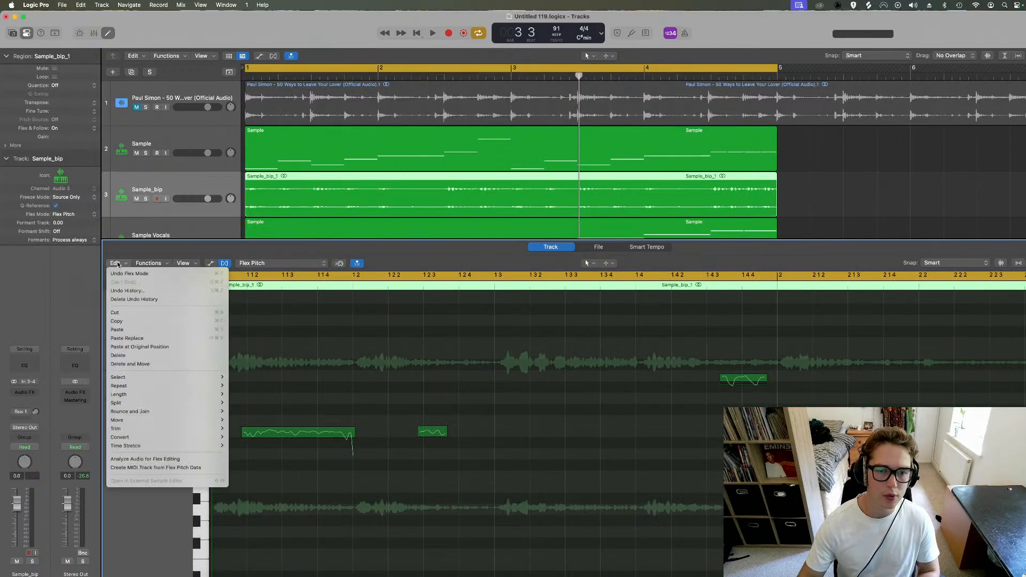
pyautogui.click(142, 467)
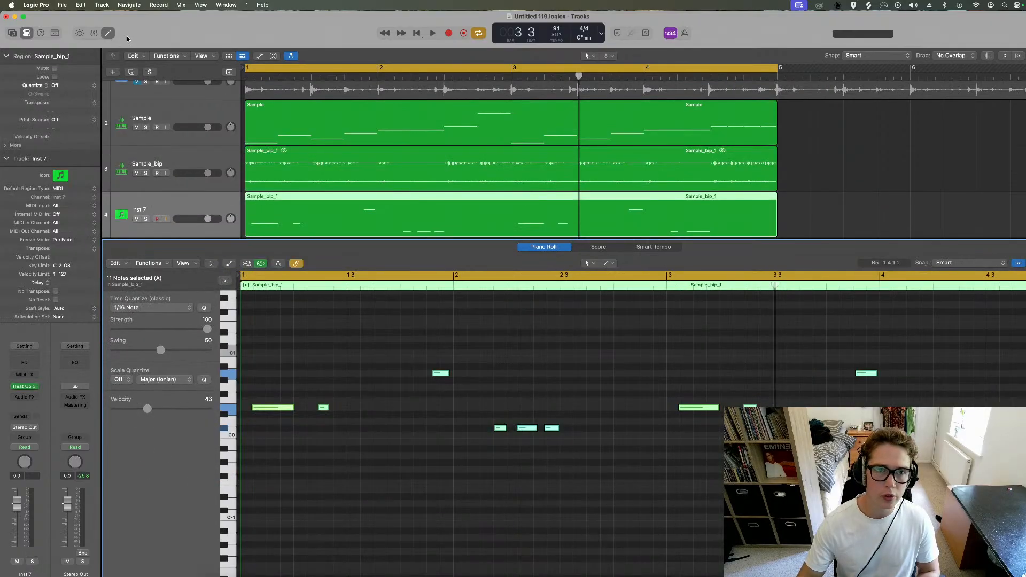
pyautogui.click(112, 33)
pyautogui.click(185, 188)
pyautogui.press('BackSpace')
pyautogui.press('BackSpace')
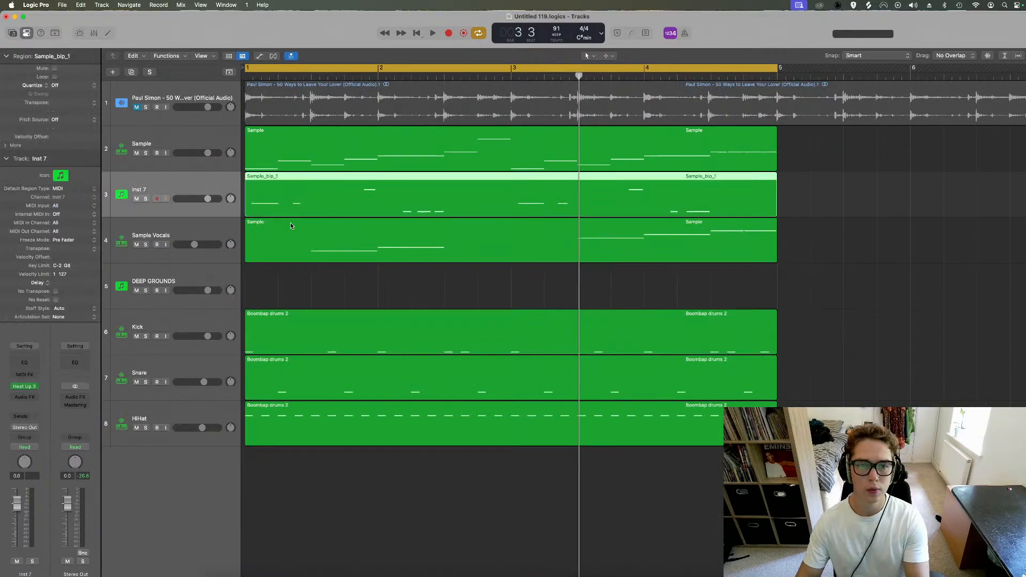
# Step: Move the extracted MIDI region onto the DEEP GROUNDS track and delete the emptied Inst 7 track
pyautogui.moveTo(275, 207); pyautogui.dragTo(258, 274)
pyautogui.click(175, 189)
pyautogui.press('BackSpace')
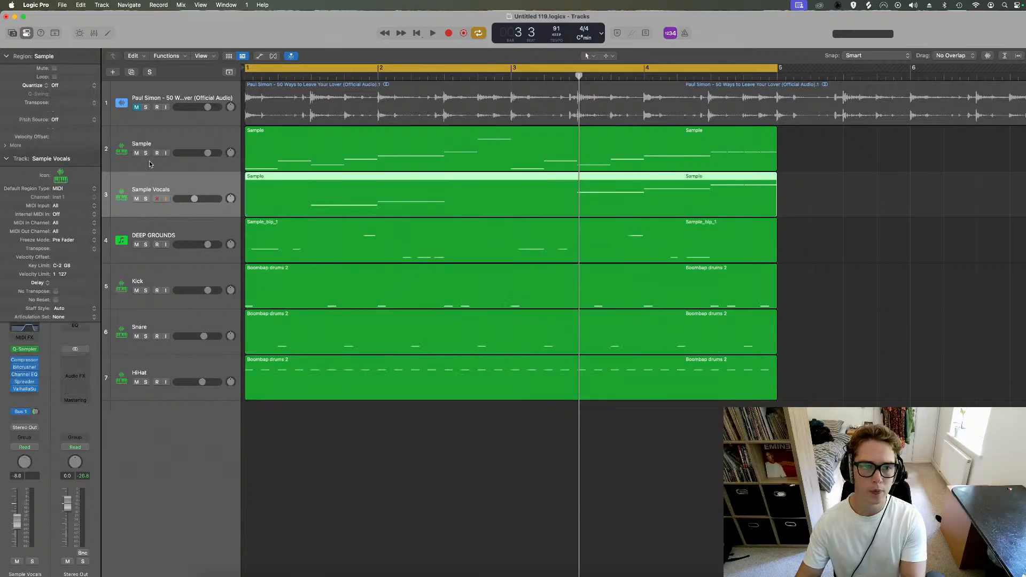
# Step: Solo the Sample and DEEP GROUNDS tracks, start playback and open the DEEP GROUNDS region in the piano roll
pyautogui.click(145, 153)
pyautogui.click(145, 244)
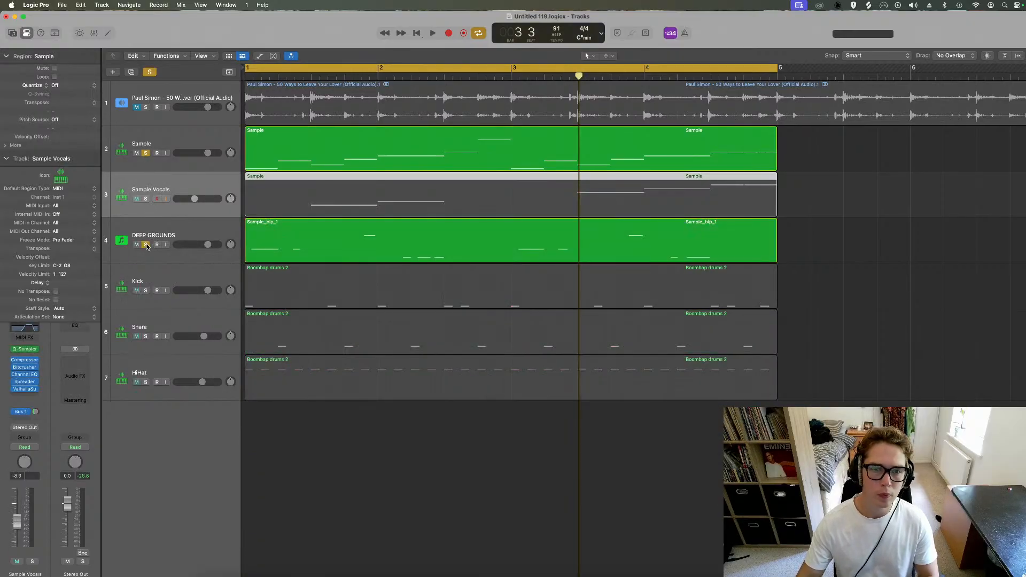
pyautogui.press('space')
pyautogui.doubleClick(280, 247)
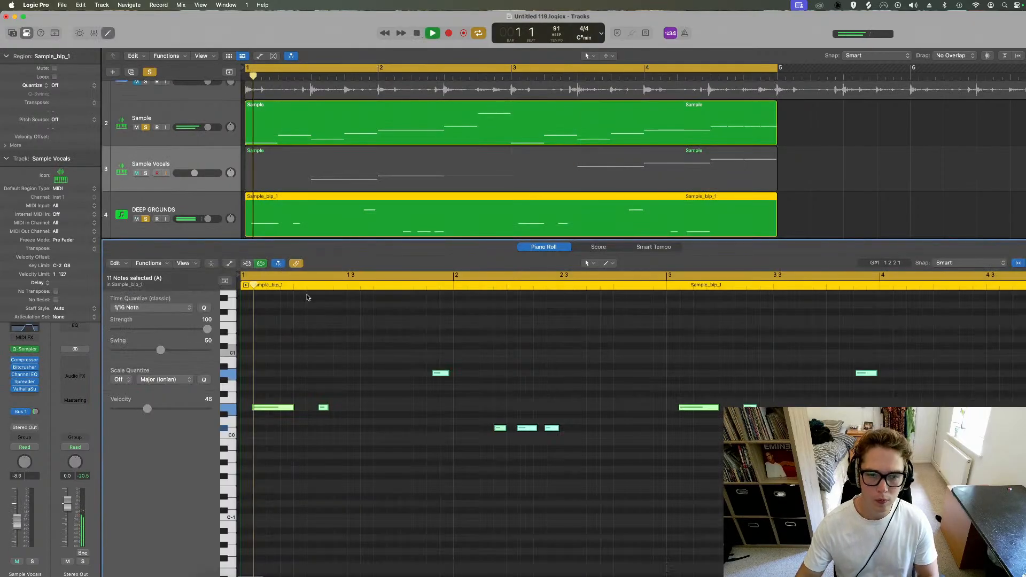
# Step: Select all notes in the extracted region, quantize them to 1/16 notes, raise them one octave and play the result
pyautogui.moveTo(268, 357); pyautogui.dragTo(540, 492)
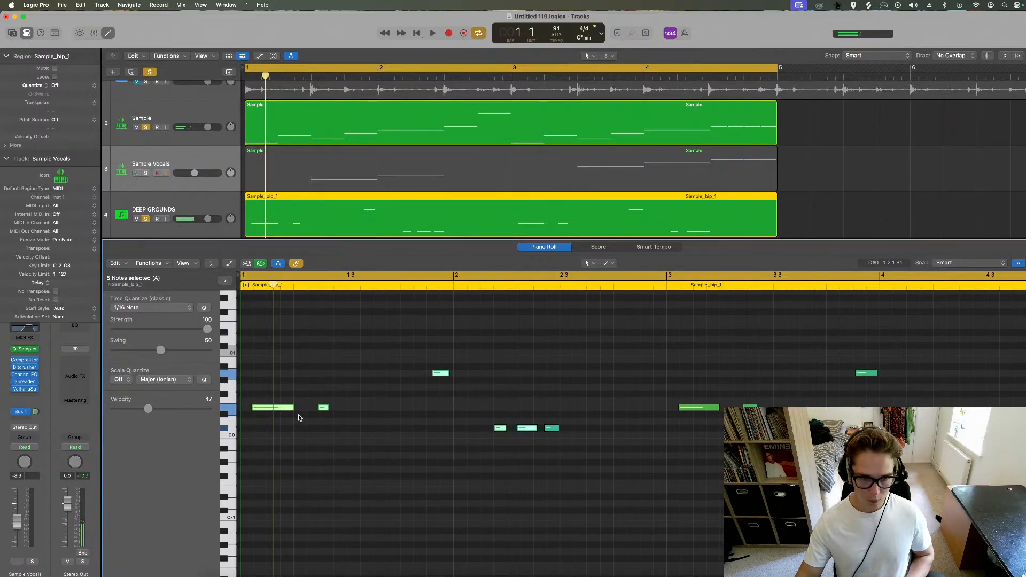
pyautogui.moveTo(272, 332); pyautogui.dragTo(1022, 509)
pyautogui.hscroll(-4, 269, 419)
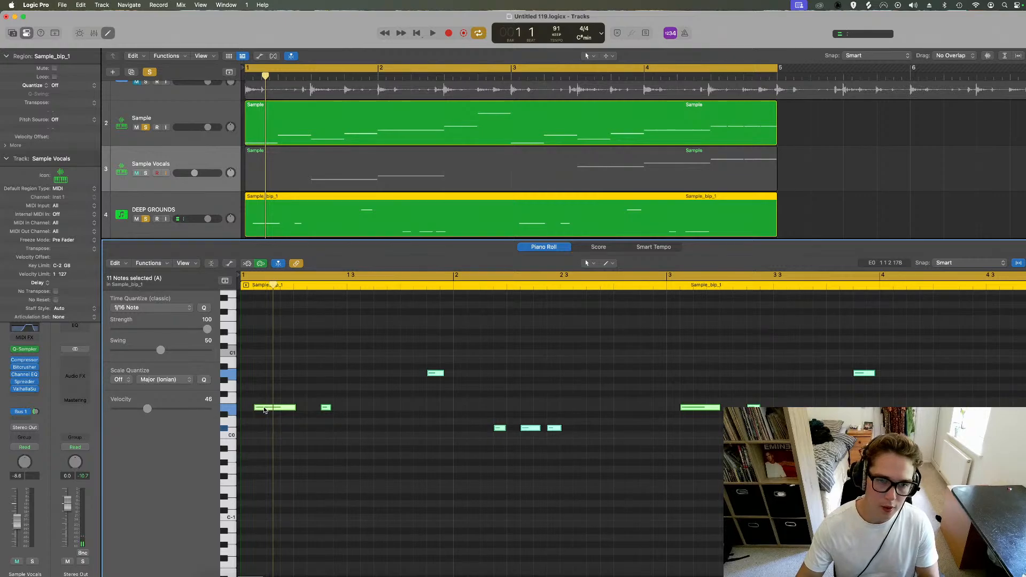
pyautogui.moveTo(264, 410); pyautogui.dragTo(268, 328)
pyautogui.press('space')
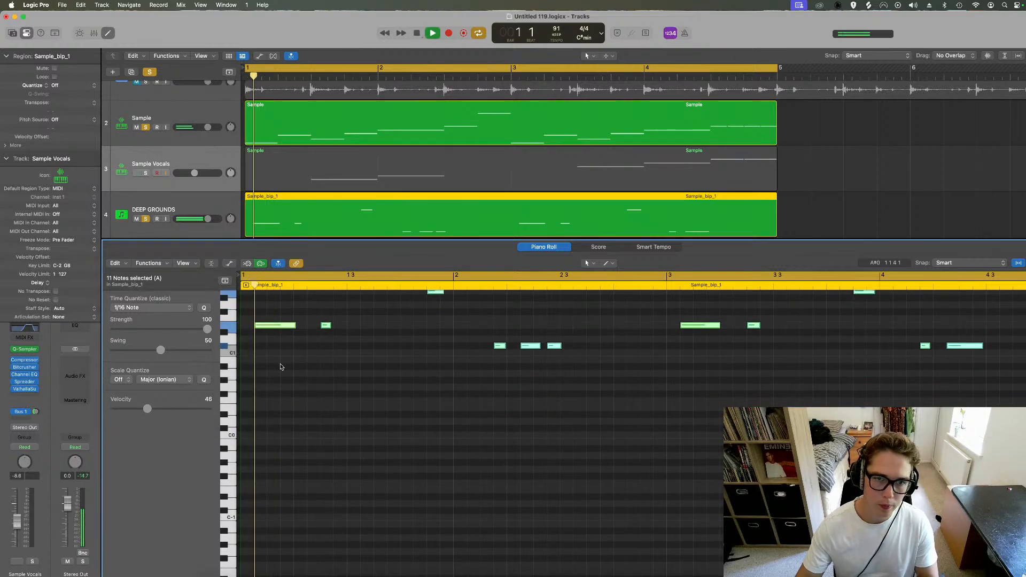
# Step: Raise all the extracted notes by two more octaves, one octave at a time, auditioning them against the sample after each move
pyautogui.scroll(4, 275, 385)
pyautogui.press('space')
pyautogui.moveTo(270, 398); pyautogui.dragTo(271, 316)
pyautogui.press('space')
pyautogui.scroll(4, 278, 350)
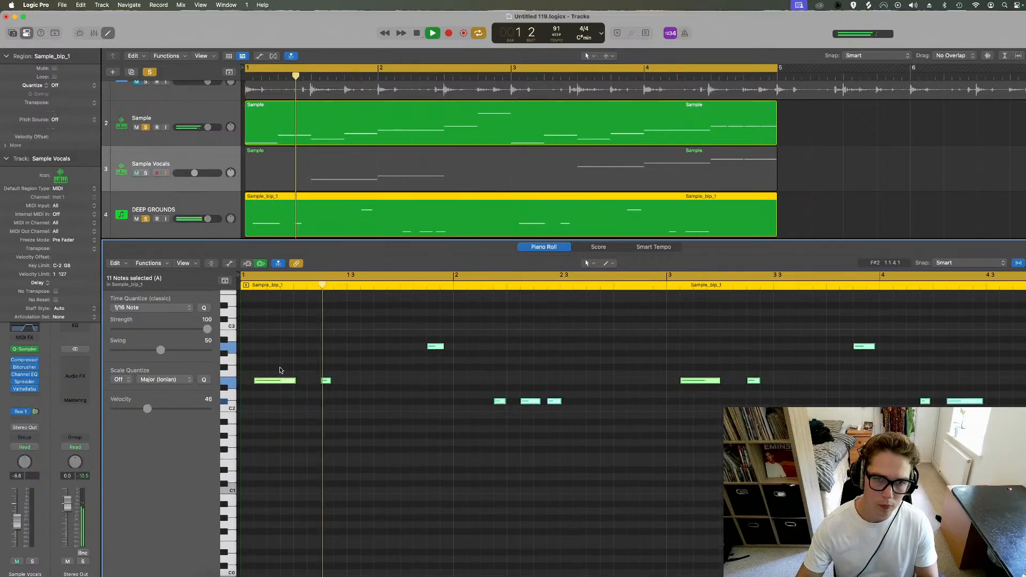
pyautogui.press('space')
pyautogui.moveTo(273, 381); pyautogui.dragTo(269, 301)
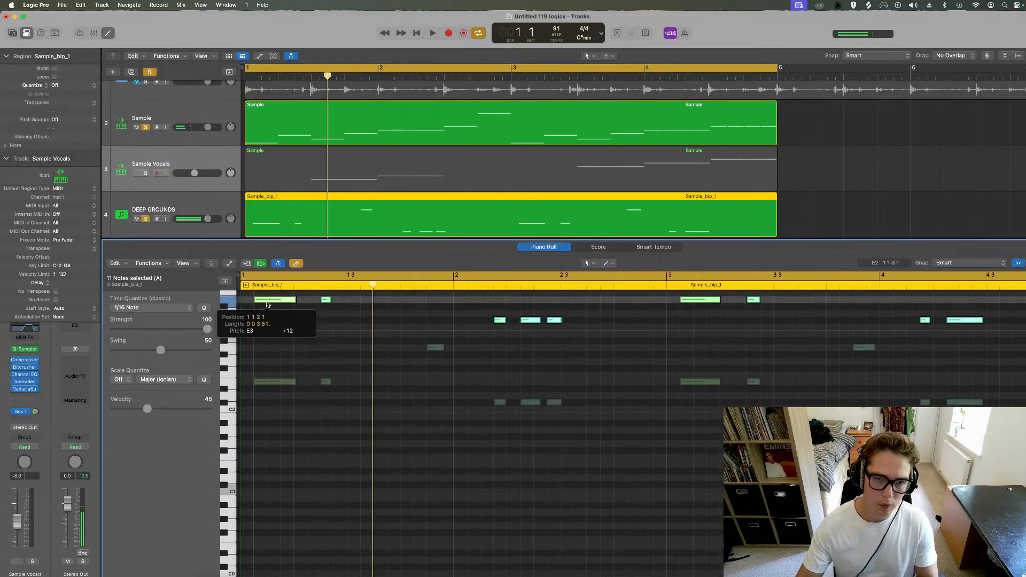
pyautogui.press('space')
pyautogui.scroll(3, 270, 347)
pyautogui.press('space')
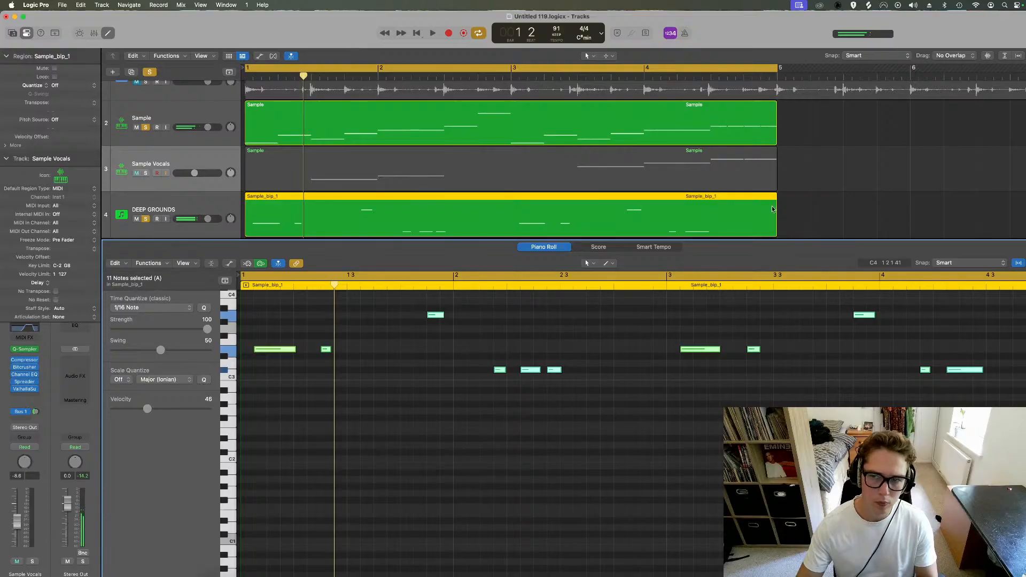
# Step: Select the DEEP GROUNDS track and listen to the transposed bass notes together with the sample
pyautogui.click(330, 399)
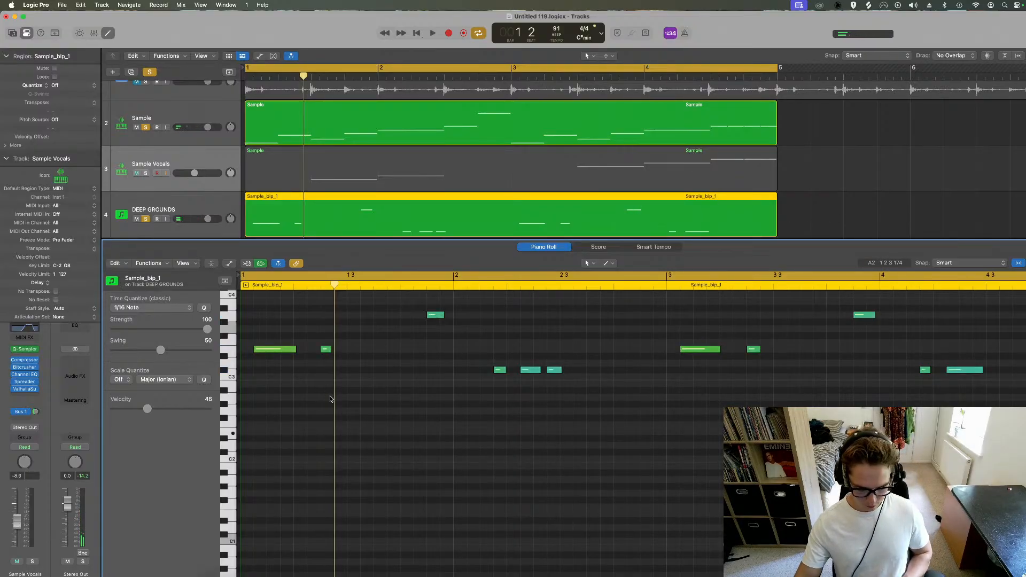
pyautogui.click(197, 202)
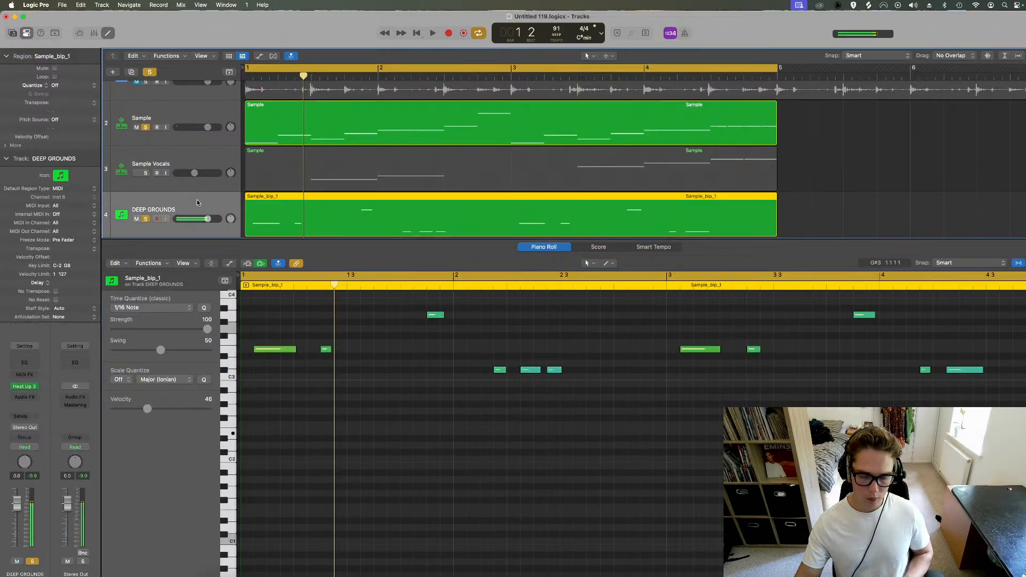
pyautogui.press('space')
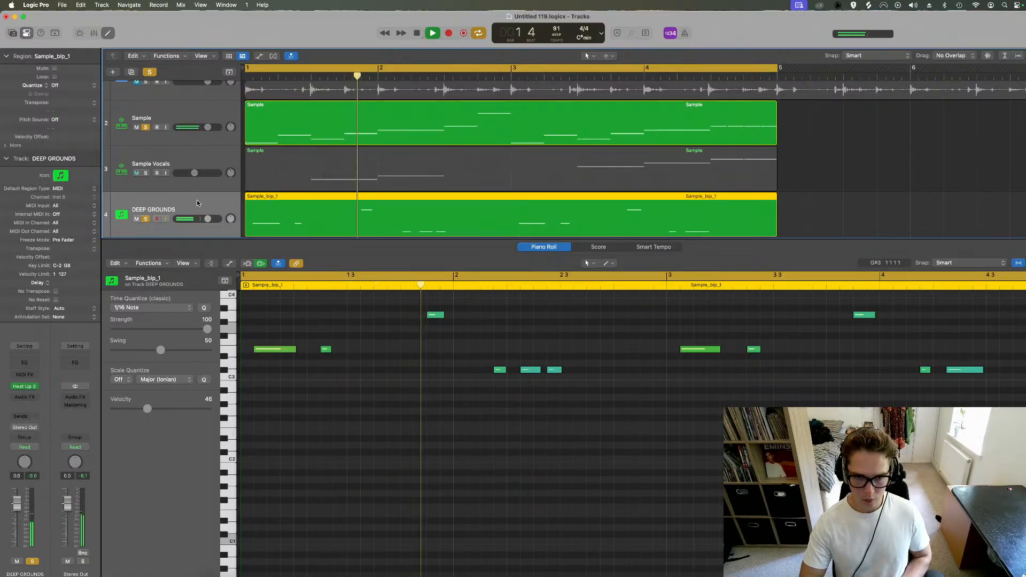
pyautogui.press('space')
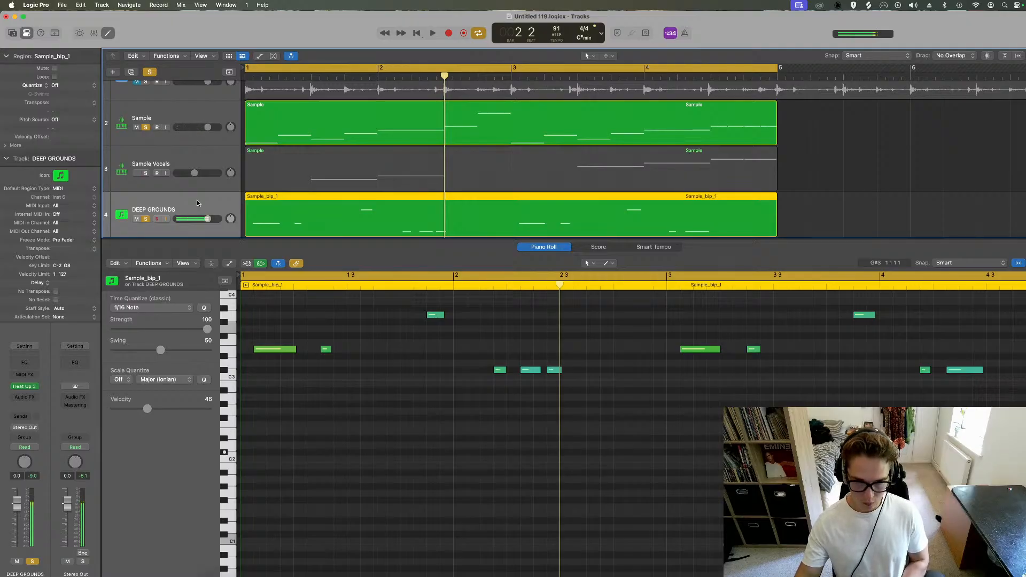
# Step: Delete the extracted Sample_bip_1 region from the DEEP GROUNDS track and clear all track solos
pyautogui.press('Delete')
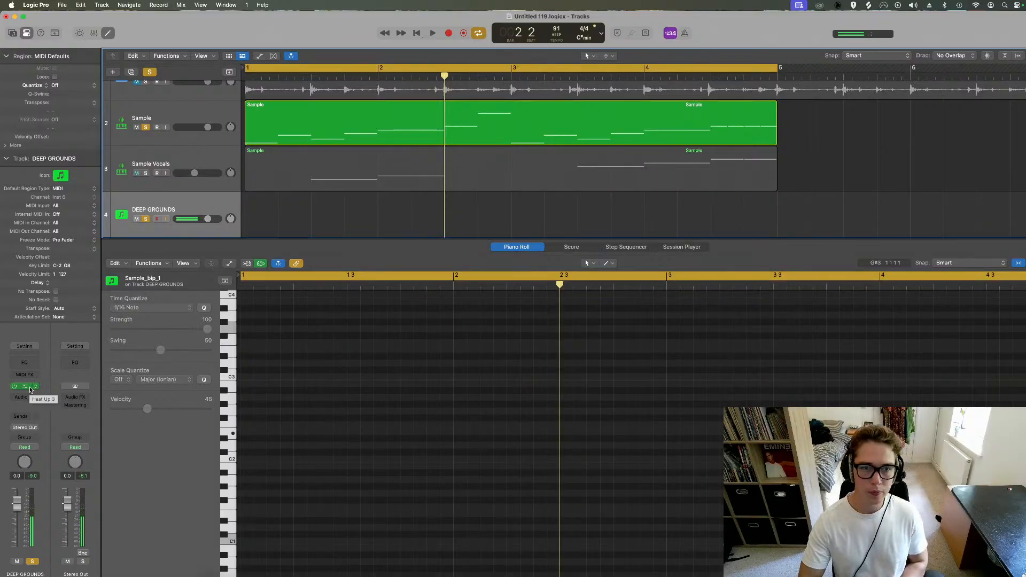
pyautogui.click(146, 72)
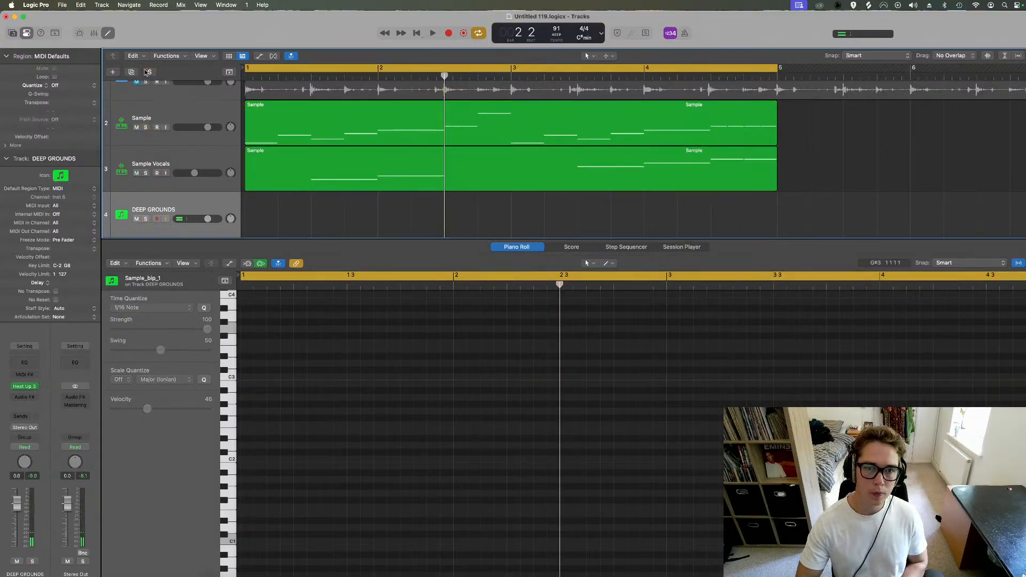
# Step: Play the full beat from the start while trying out bass notes on DEEP GROUNDS, and close the piano roll
pyautogui.press('Return')
pyautogui.press('space')
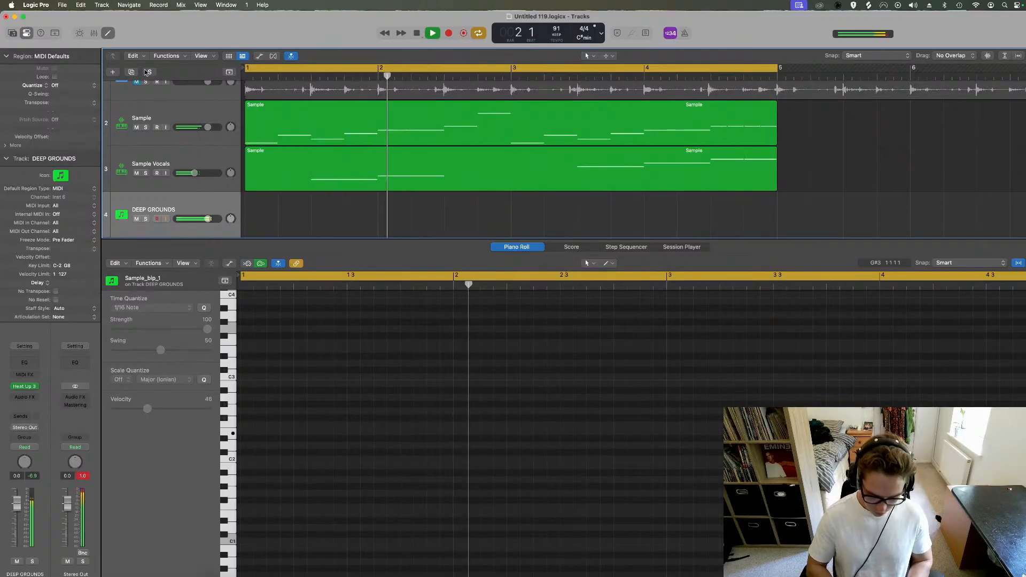
pyautogui.press('space')
pyautogui.click(107, 34)
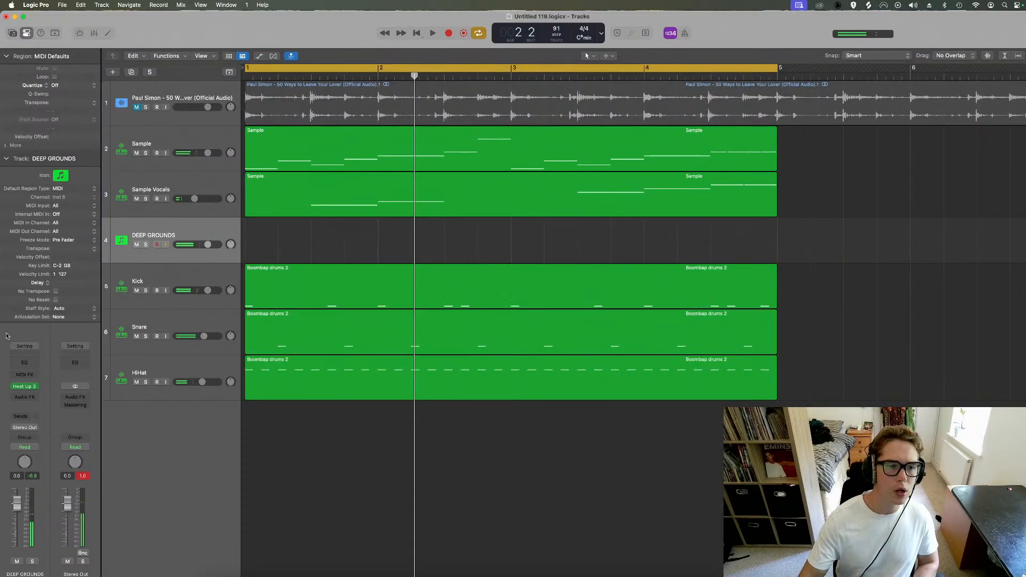
# Step: Open Heat Up 3 on the DEEP GROUNDS track and enable its Distortion effect with the Amount at 20.2%
pyautogui.click(25, 386)
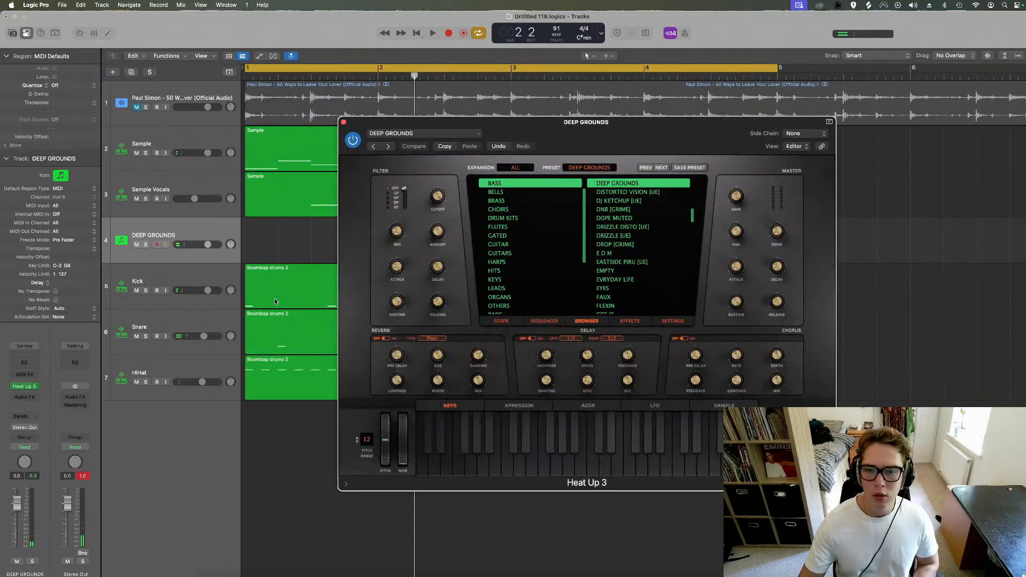
pyautogui.click(630, 321)
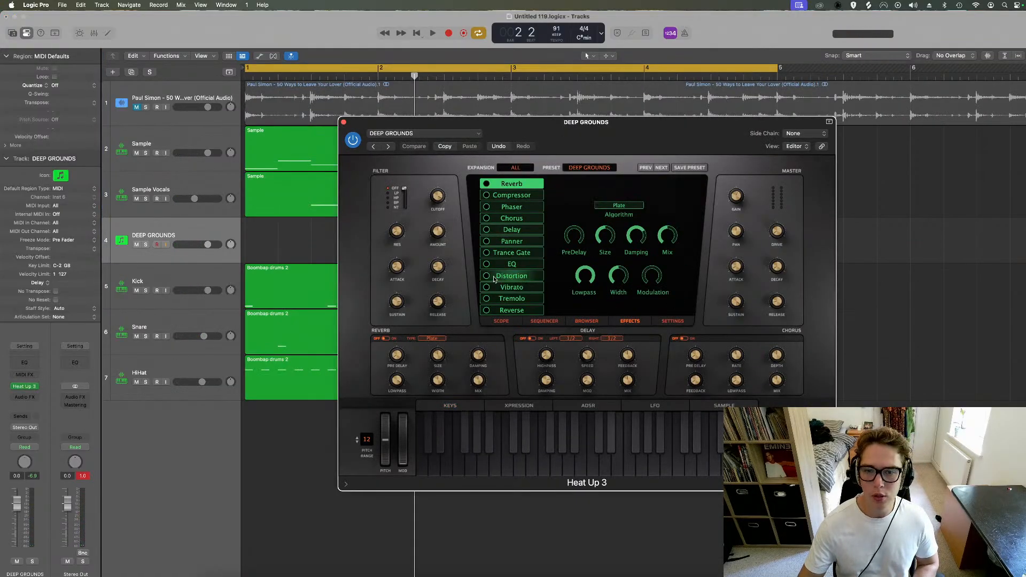
pyautogui.click(495, 278)
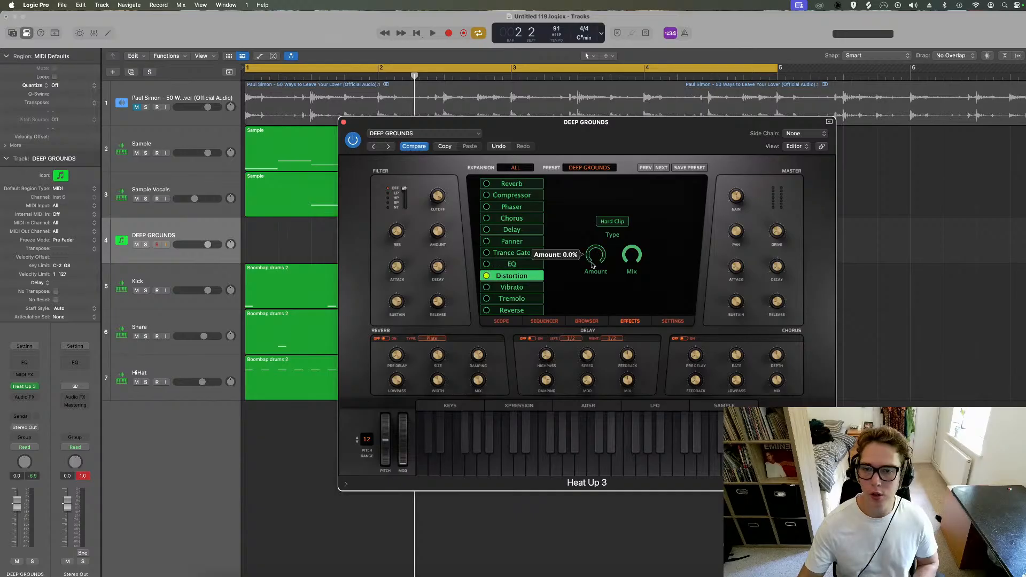
pyautogui.moveTo(592, 253); pyautogui.dragTo(592, 252)
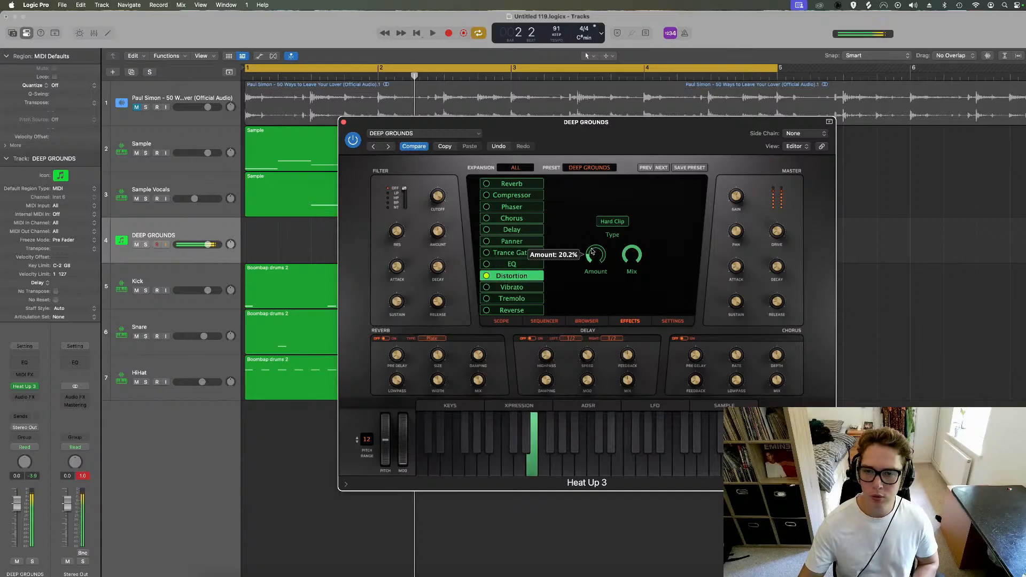
# Step: Rehearse the bassline with the distorted DEEP GROUNDS sound over the looping beat, restarting playback as needed
pyautogui.press('space')
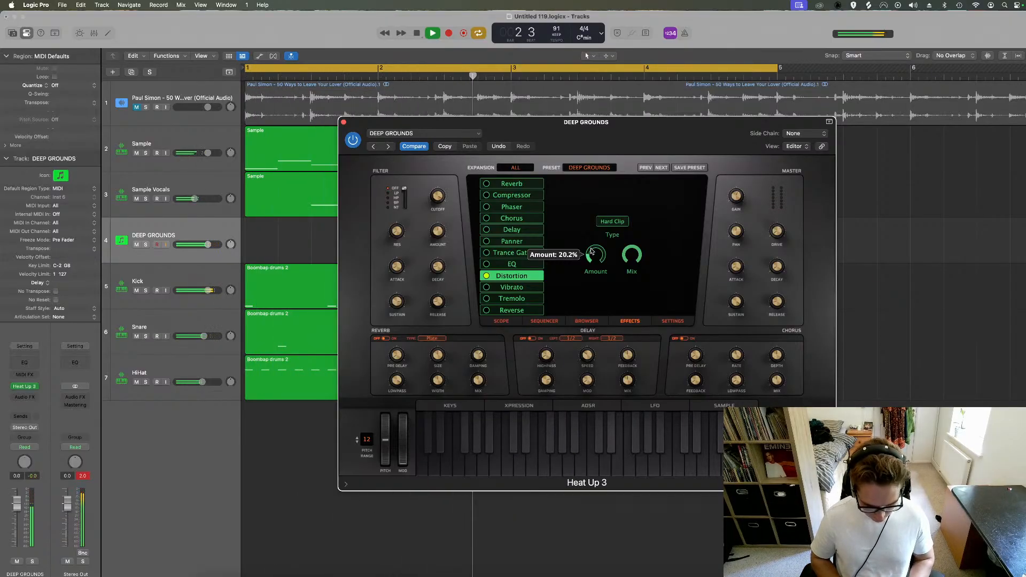
pyautogui.press('space')
pyautogui.press('space')
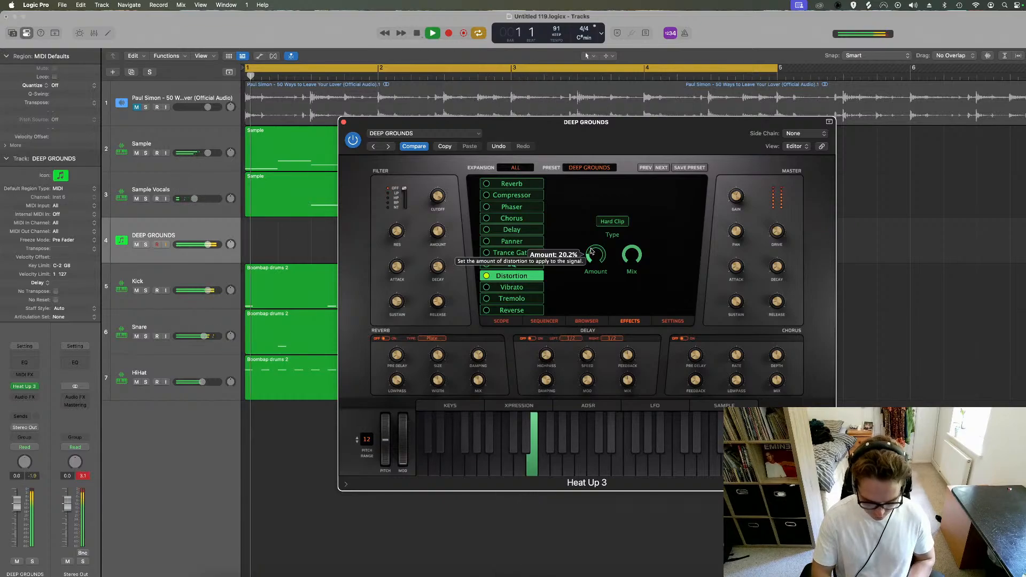
pyautogui.press('space')
pyautogui.press('space')
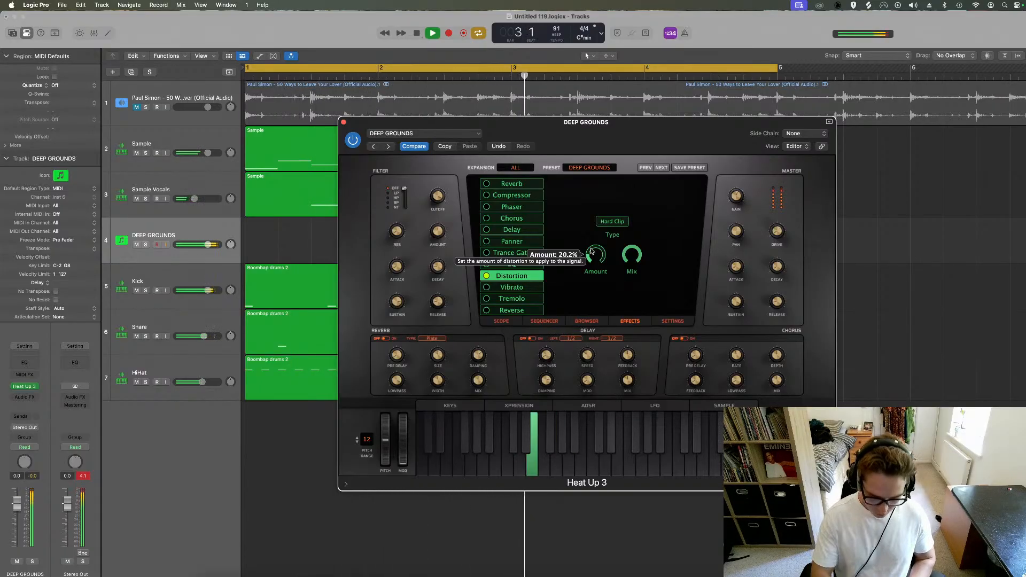
# Step: Record a played bassline onto the DEEP GROUNDS track across the four-bar loop, stop recording and close the Heat Up 3 window
pyautogui.press('r')
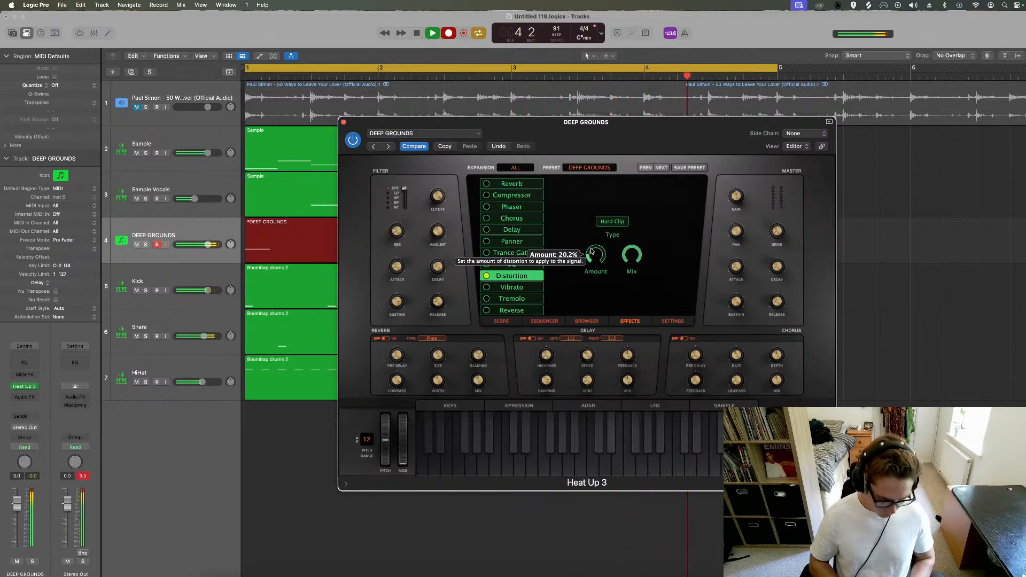
pyautogui.press('space')
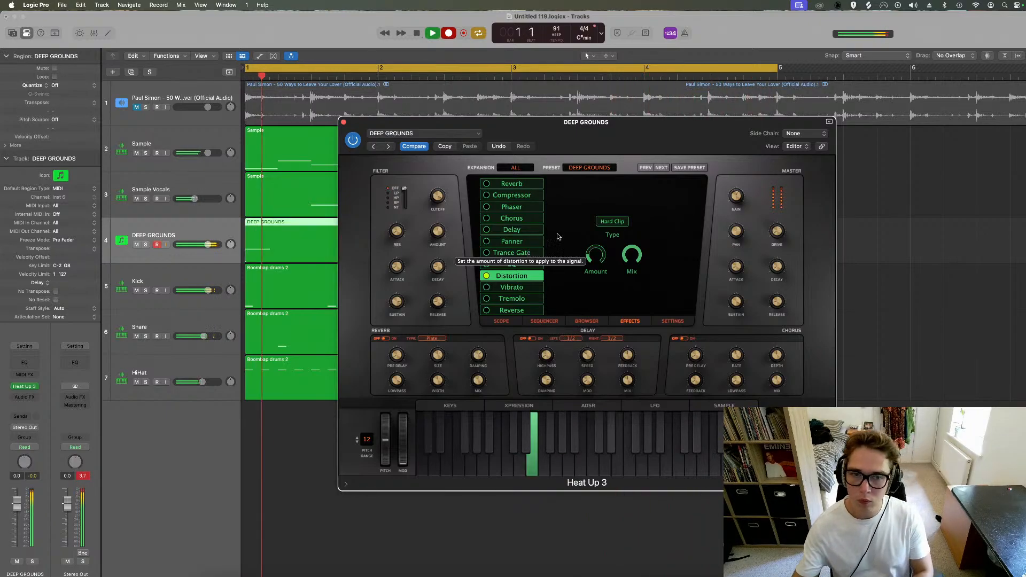
pyautogui.click(344, 122)
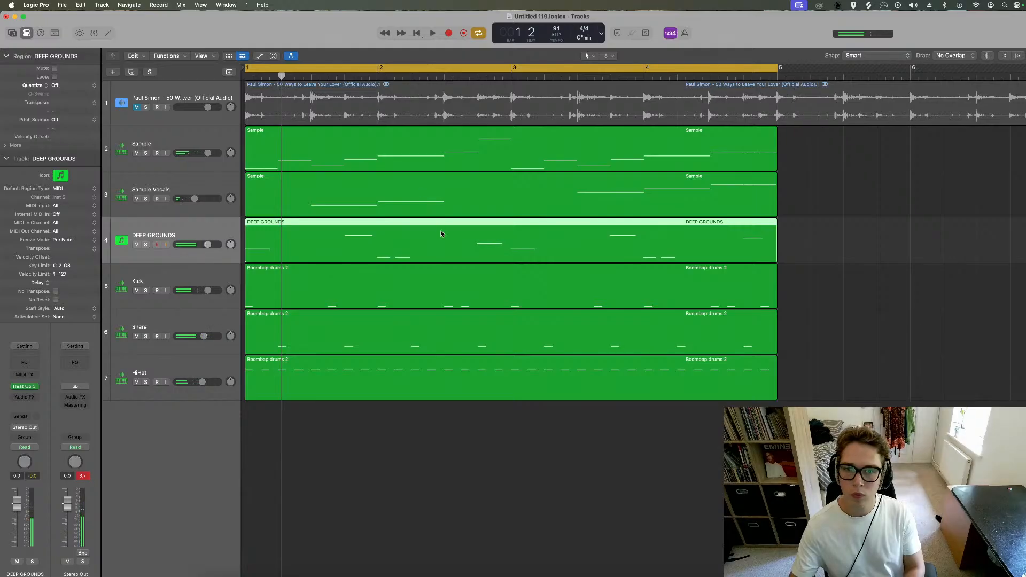
# Step: Quantize all notes of the recorded bassline to 1/16 notes and apply the Fixed Note Length transform with a length of 0 0 1 0
pyautogui.press('p')
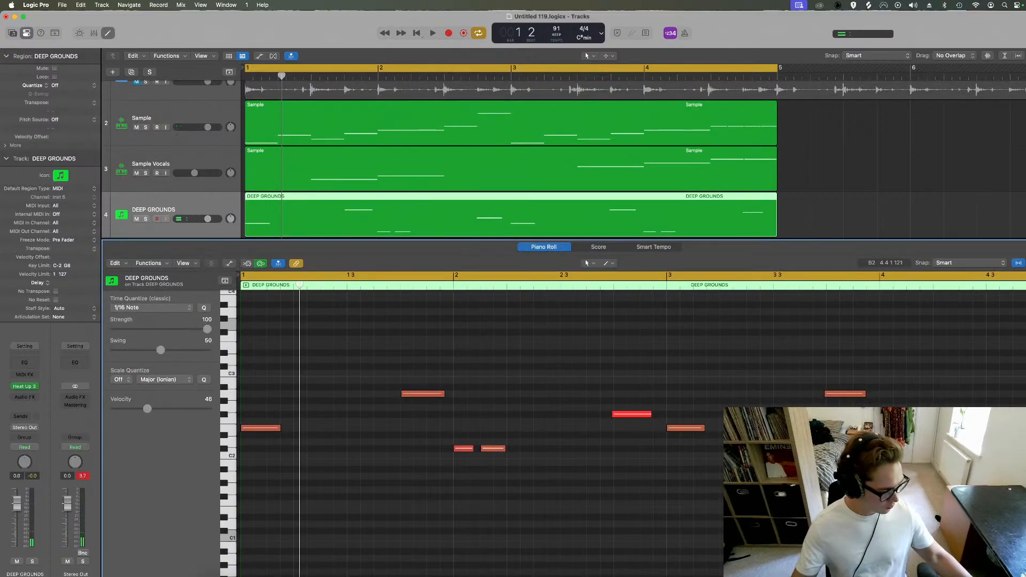
pyautogui.moveTo(1025, 374); pyautogui.dragTo(151, 518)
pyautogui.click(148, 263)
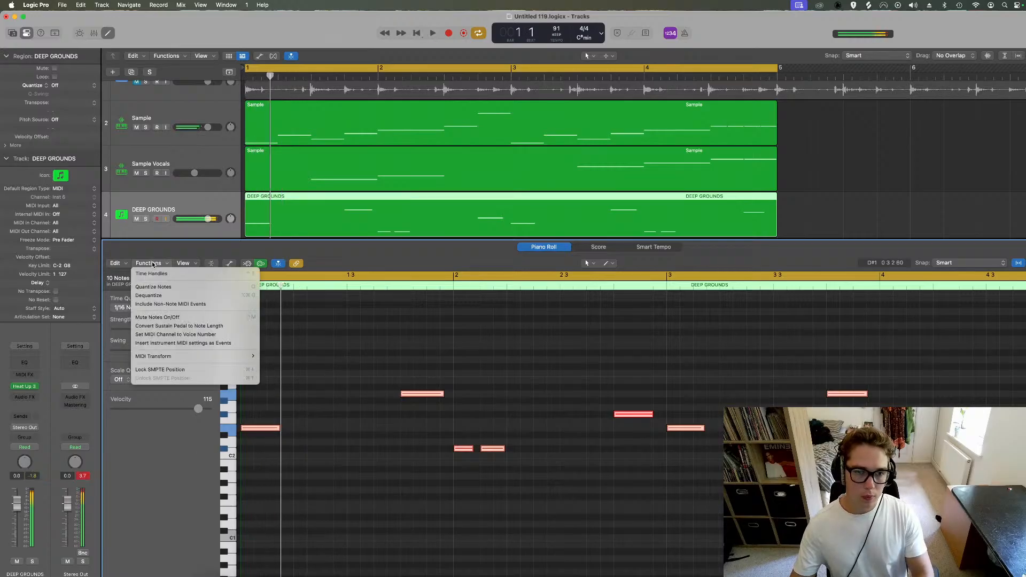
pyautogui.moveTo(160, 356)
pyautogui.click(283, 475)
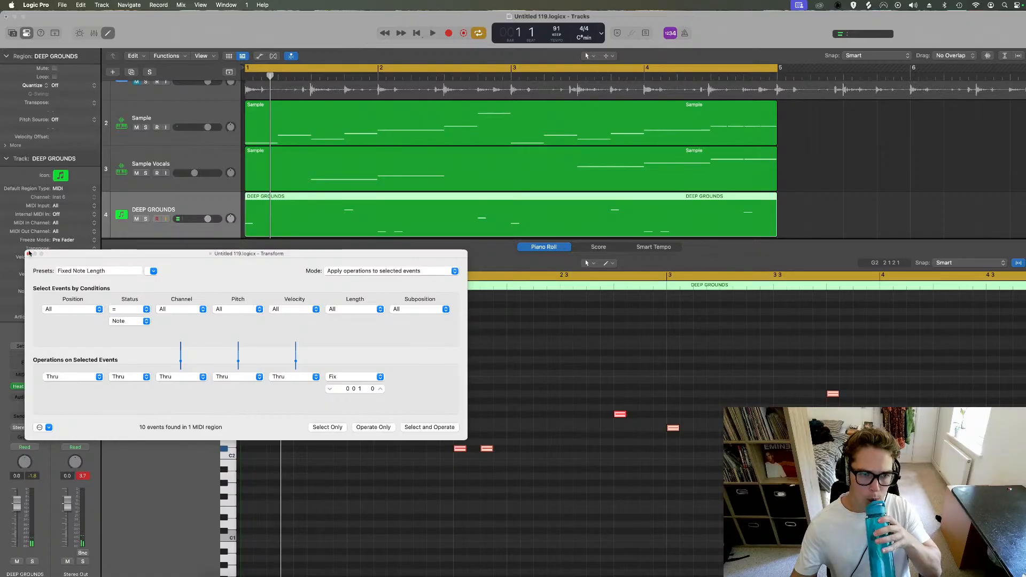
pyautogui.moveTo(29, 253); pyautogui.dragTo(29, 255)
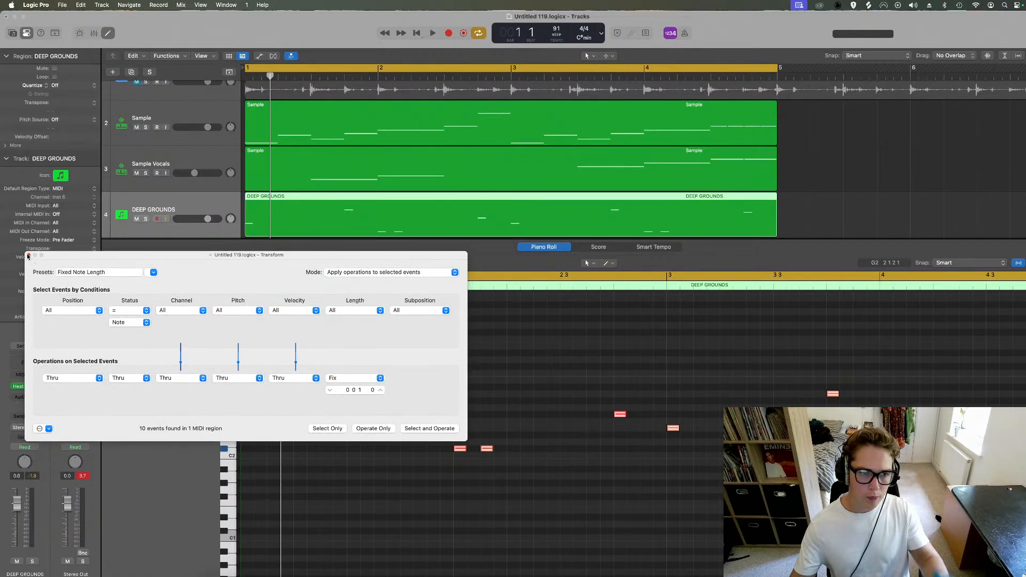
pyautogui.click(28, 255)
# Step: Lengthen all bass notes equally to about three sixteenths, shorten the two low notes at the start of bar 2, and play the loop
pyautogui.moveTo(253, 427); pyautogui.dragTo(280, 427)
pyautogui.moveTo(474, 431); pyautogui.dragTo(502, 456)
pyautogui.press('space')
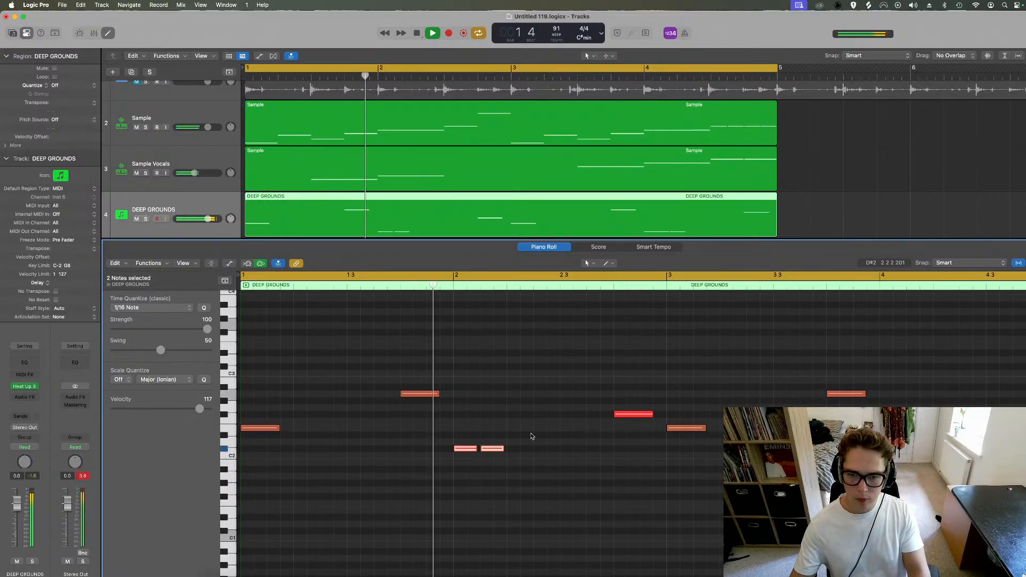
# Step: Lengthen the second low bass note at the start of bar 2 slightly, play the loop and close the note editor
pyautogui.press('space')
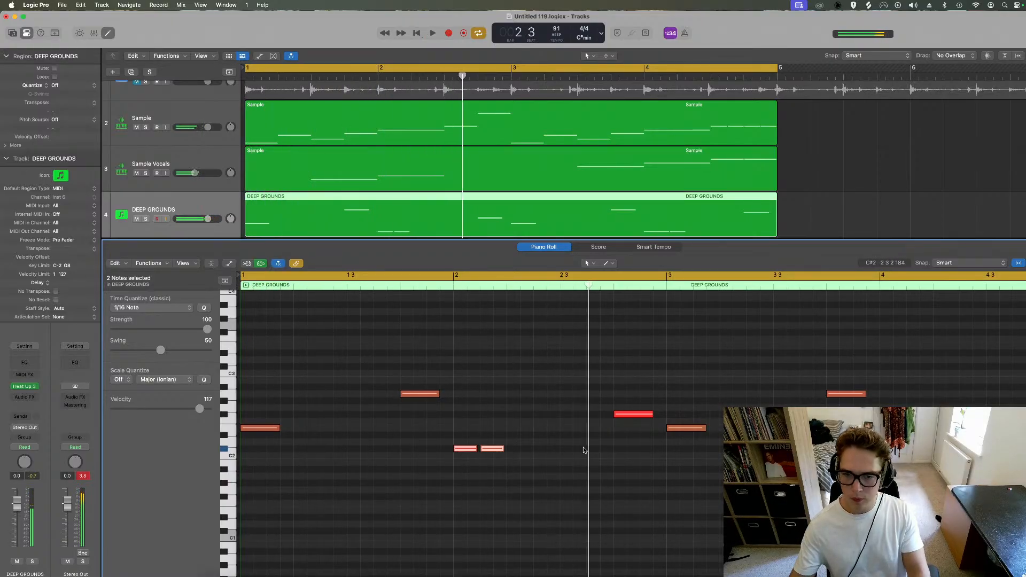
pyautogui.moveTo(503, 449); pyautogui.dragTo(517, 449)
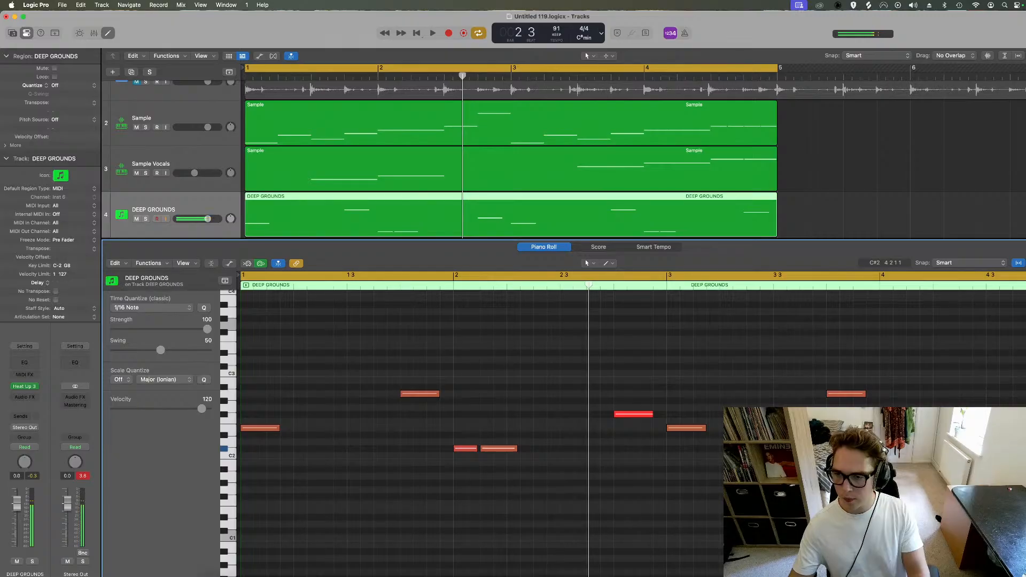
pyautogui.press('space')
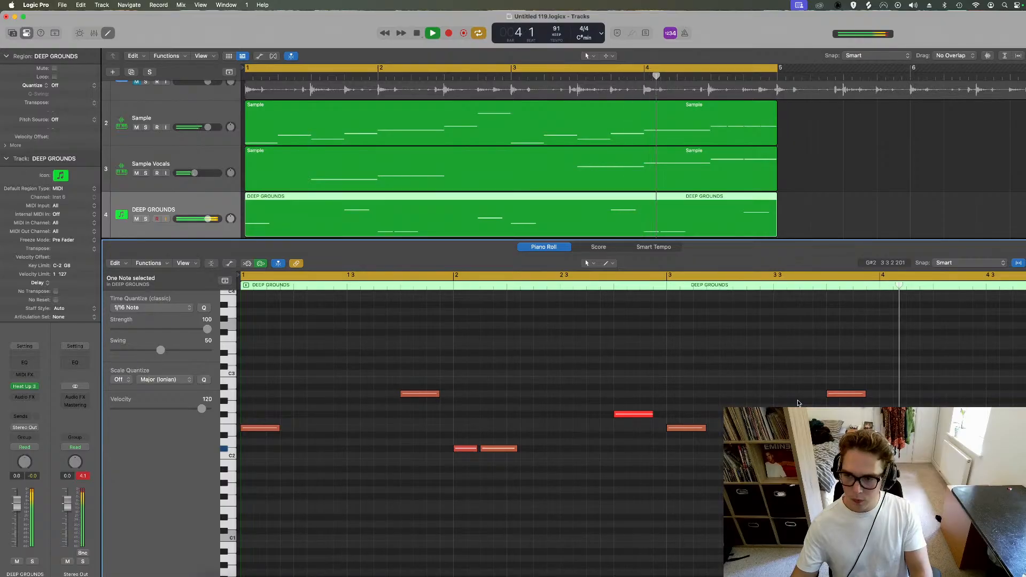
pyautogui.click(997, 379)
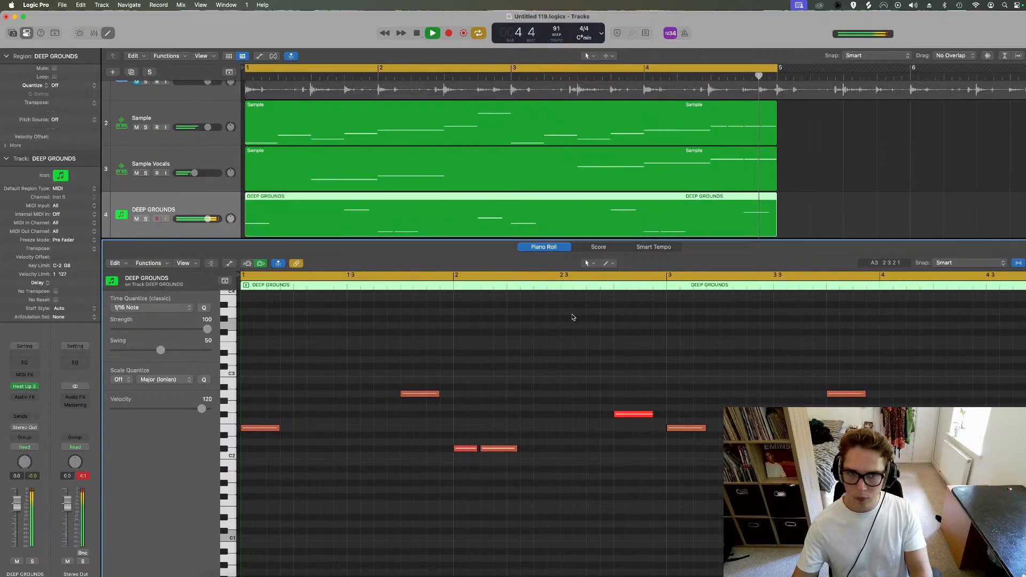
pyautogui.press('e')
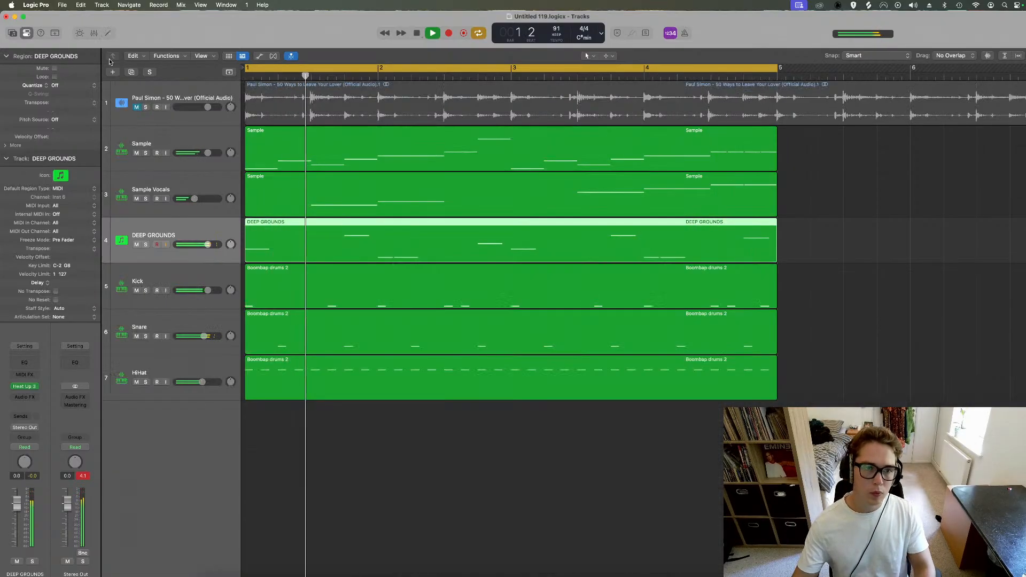
pyautogui.click(17, 387)
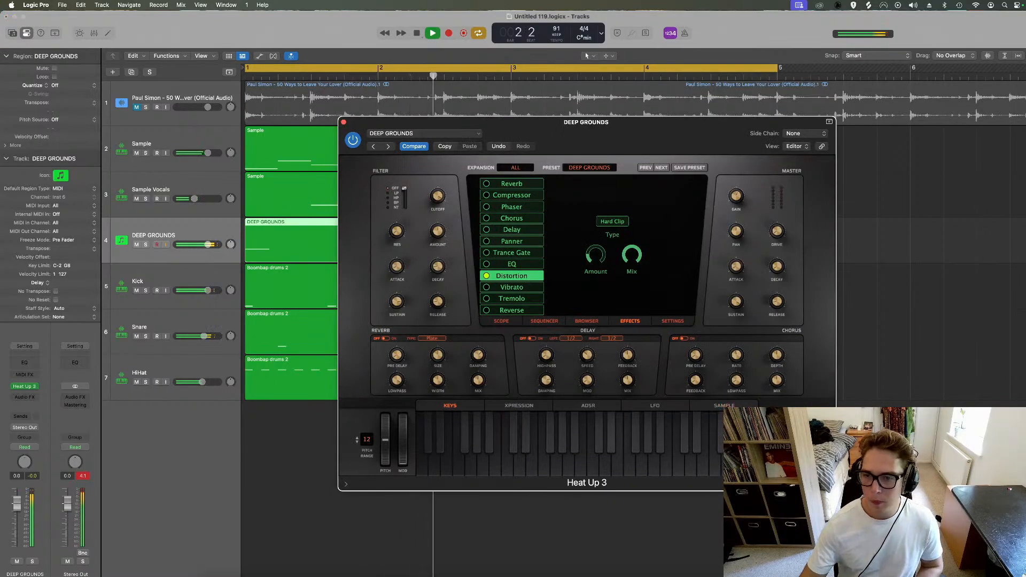
pyautogui.click(344, 122)
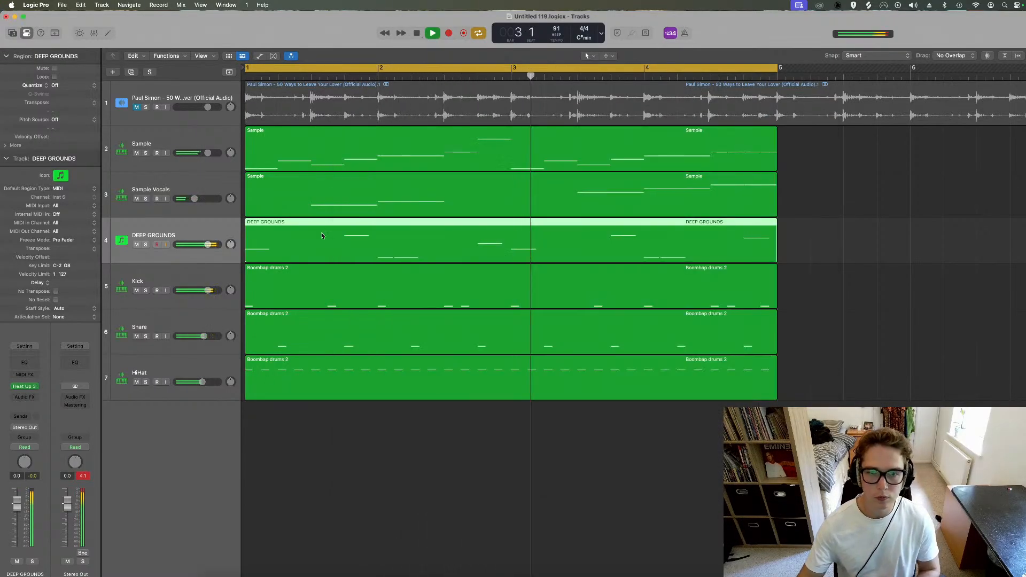
# Step: Raise the first bass note's velocity to 127, lower the DEEP GROUNDS track volume to -3.7 dB and close the note editor
pyautogui.doubleClick(321, 233)
pyautogui.press('space')
pyautogui.moveTo(272, 402); pyautogui.dragTo(261, 436)
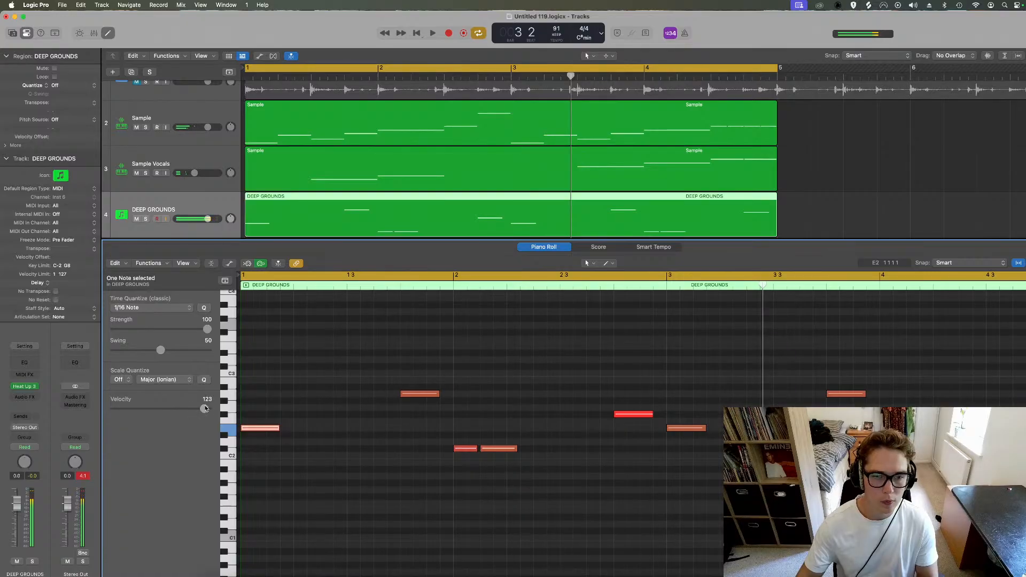
pyautogui.moveTo(205, 408); pyautogui.dragTo(209, 409)
pyautogui.press('space')
pyautogui.moveTo(207, 218); pyautogui.dragTo(201, 219)
pyautogui.press('space')
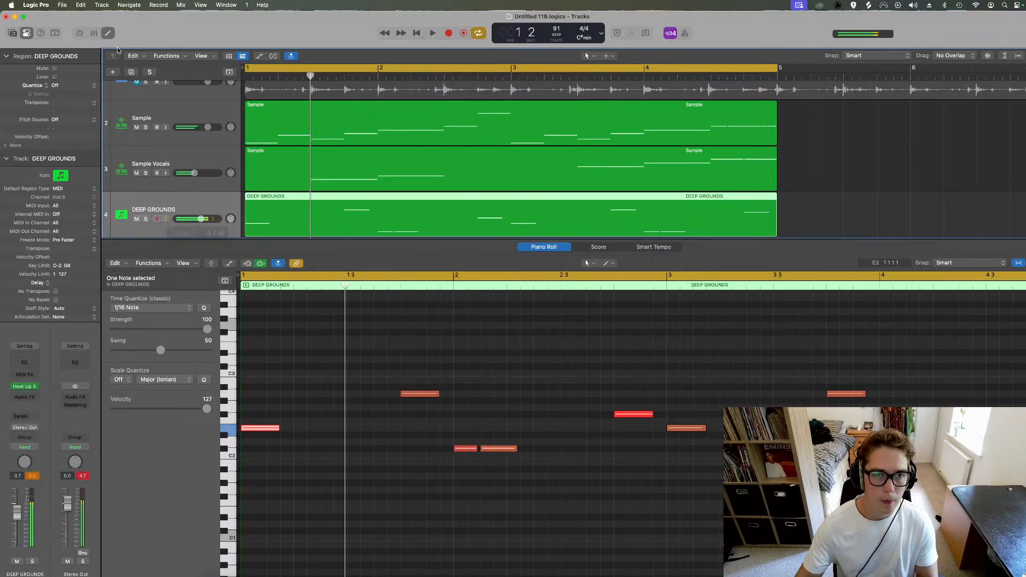
pyautogui.press('space')
pyautogui.click(108, 32)
# Step: Insert a Compressor on the DEEP GROUNDS track and load its Bass Heavy preset
pyautogui.click(25, 397)
pyautogui.moveTo(42, 472)
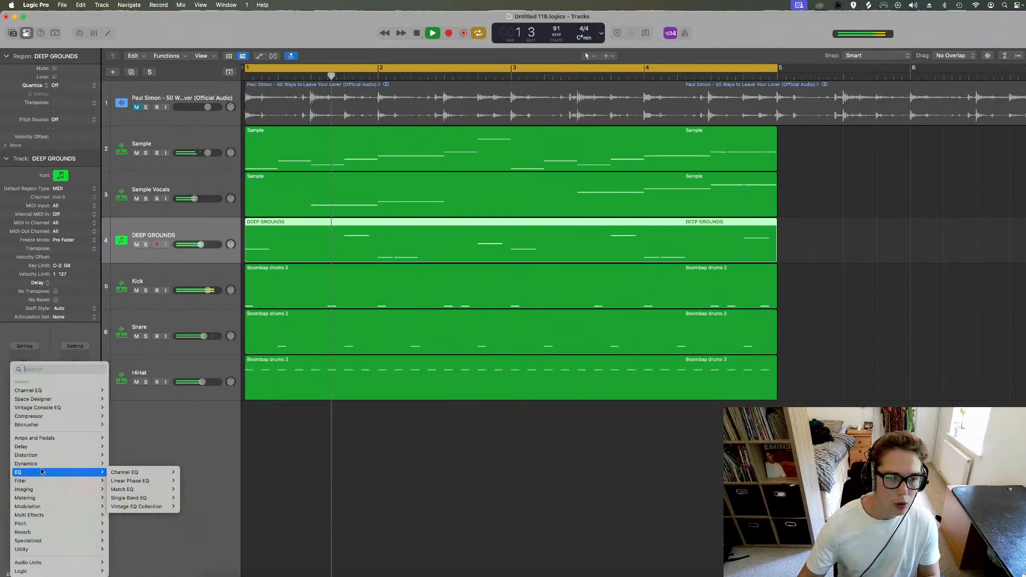
pyautogui.moveTo(80, 463)
pyautogui.click(178, 473)
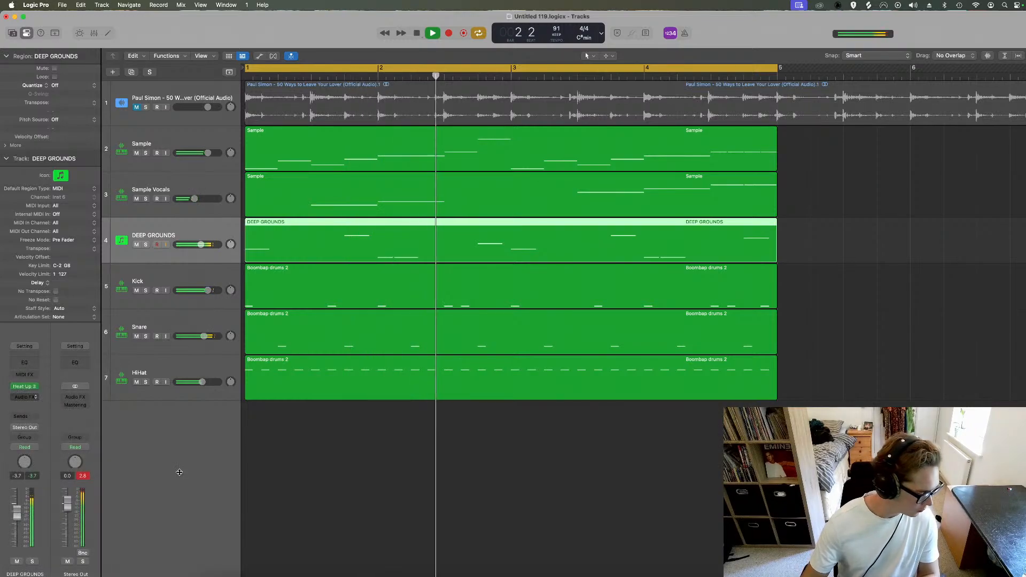
pyautogui.click(398, 134)
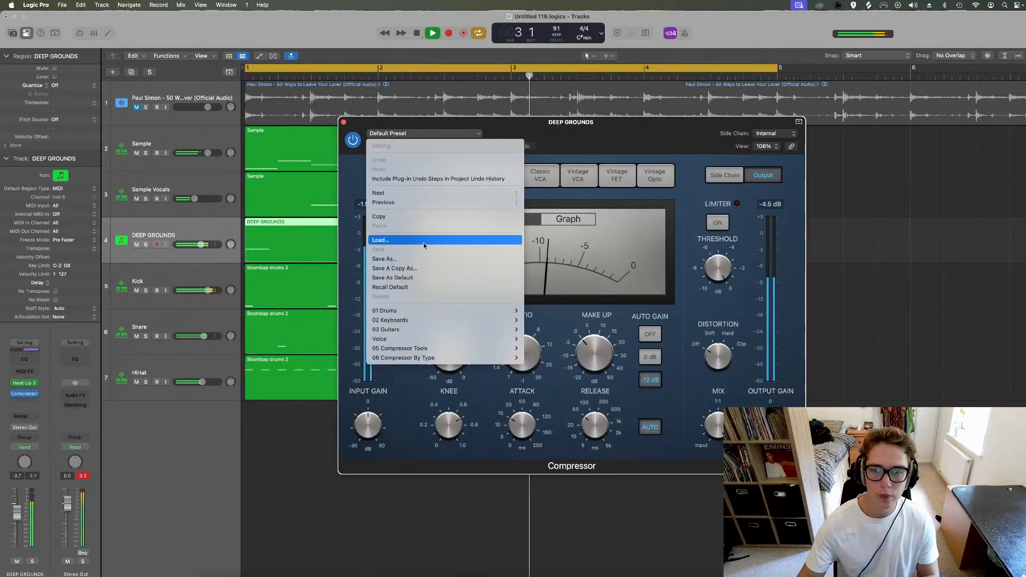
pyautogui.moveTo(505, 329)
pyautogui.click(539, 337)
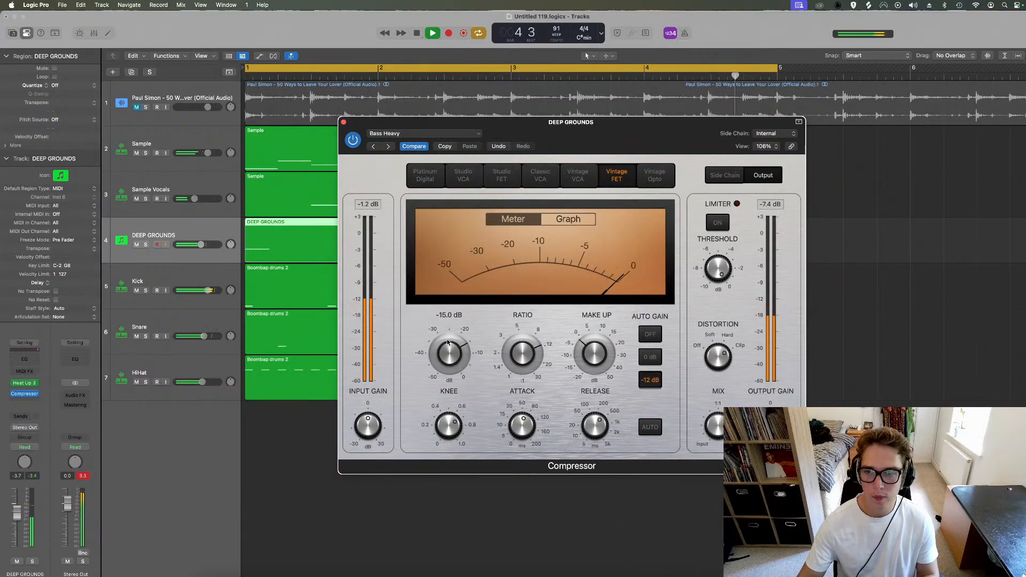
# Step: Turn the compressor's auto gain off, set make up to about 2.5 dB and threshold to -8.0 dB, and close it
pyautogui.moveTo(448, 342); pyautogui.dragTo(448, 339)
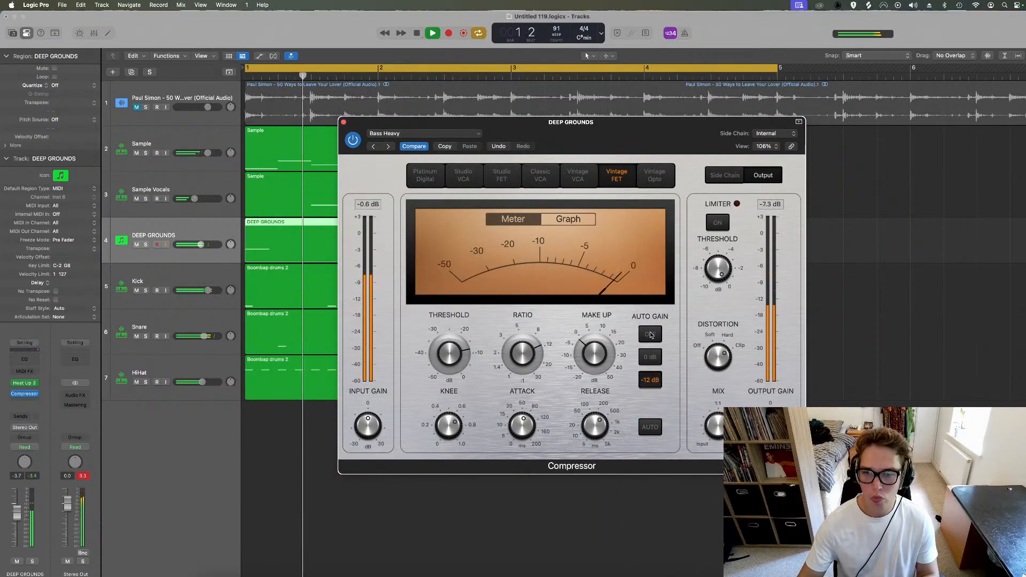
pyautogui.click(650, 335)
pyautogui.moveTo(594, 362); pyautogui.dragTo(592, 353)
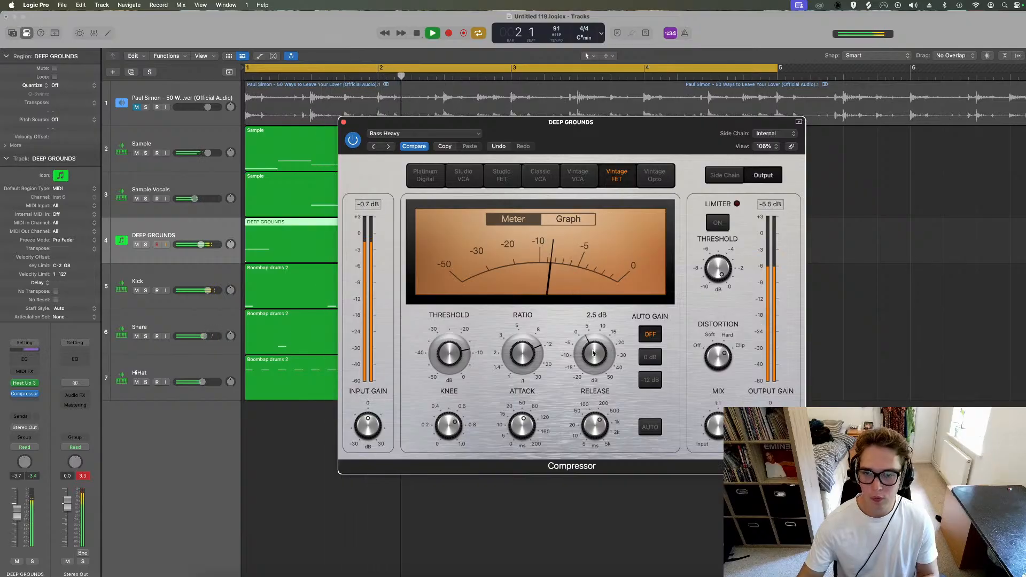
pyautogui.moveTo(451, 354); pyautogui.dragTo(452, 352)
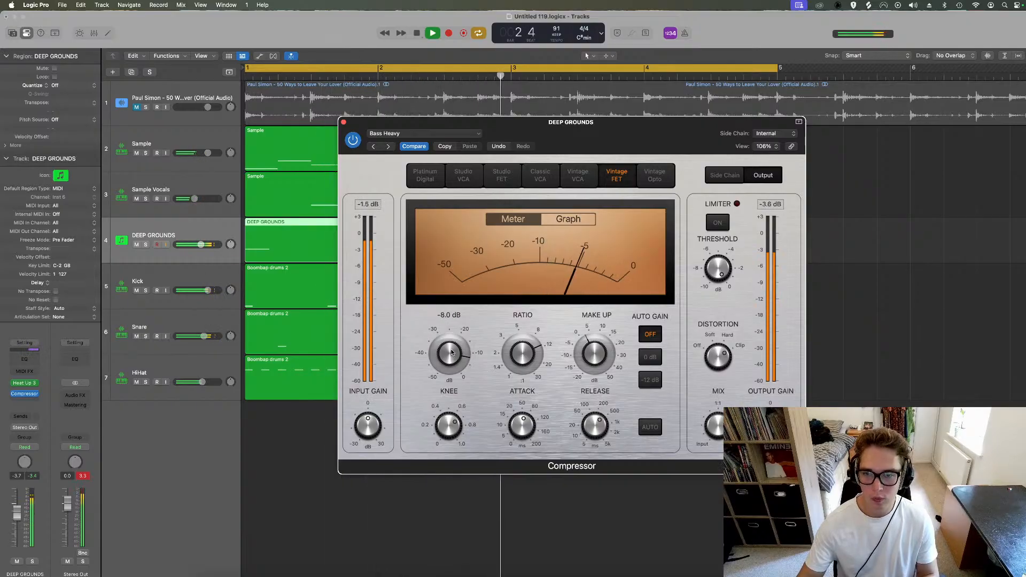
pyautogui.click(343, 122)
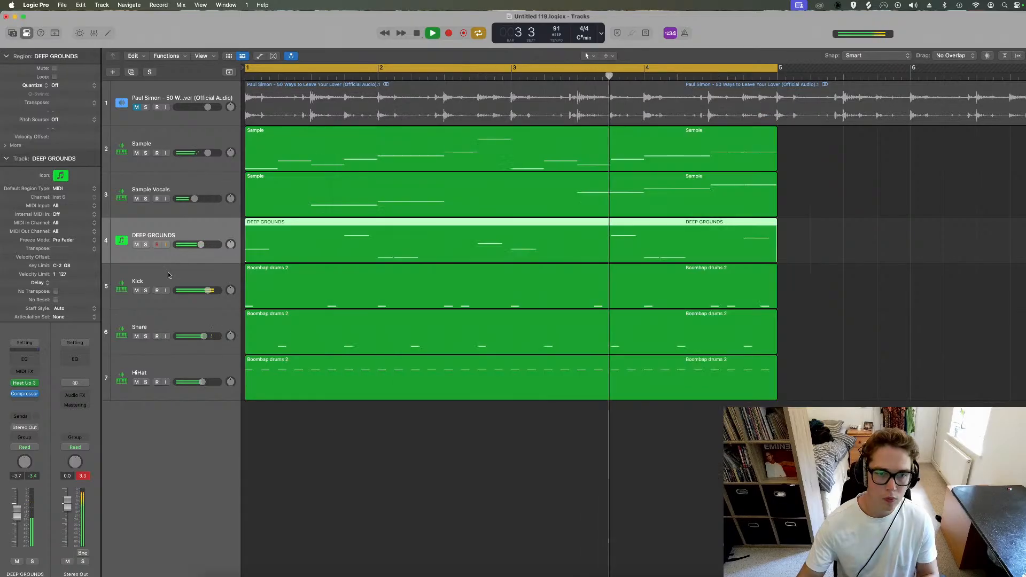
# Step: Rename the DEEP GROUNDS track as Bass
pyautogui.doubleClick(150, 236)
pyautogui.write('Bass')
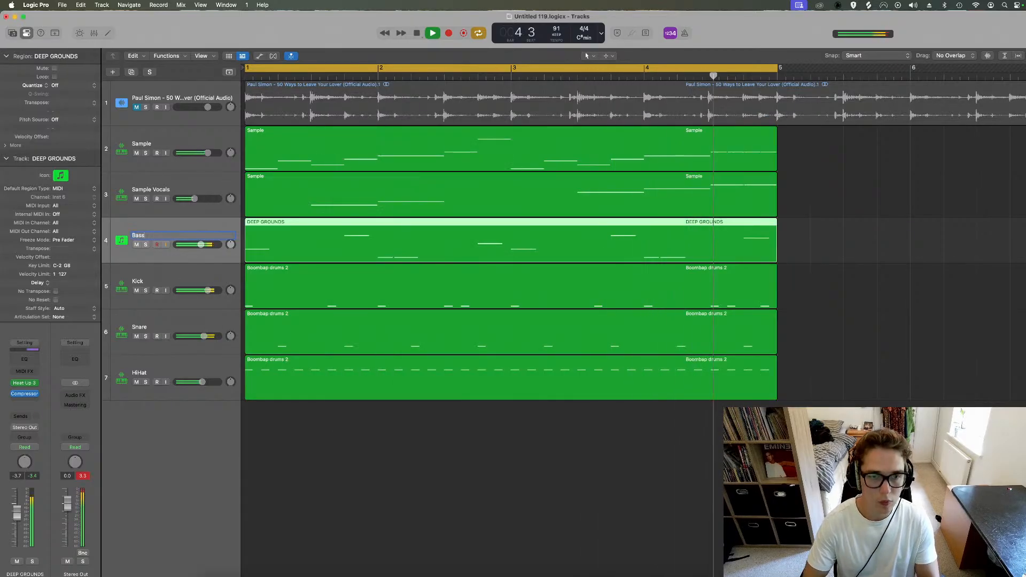
pyautogui.press('Return')
# Step: Insert a second Compressor on the Bass track and set its side chain to the Kick (Inst 2)
pyautogui.click(25, 404)
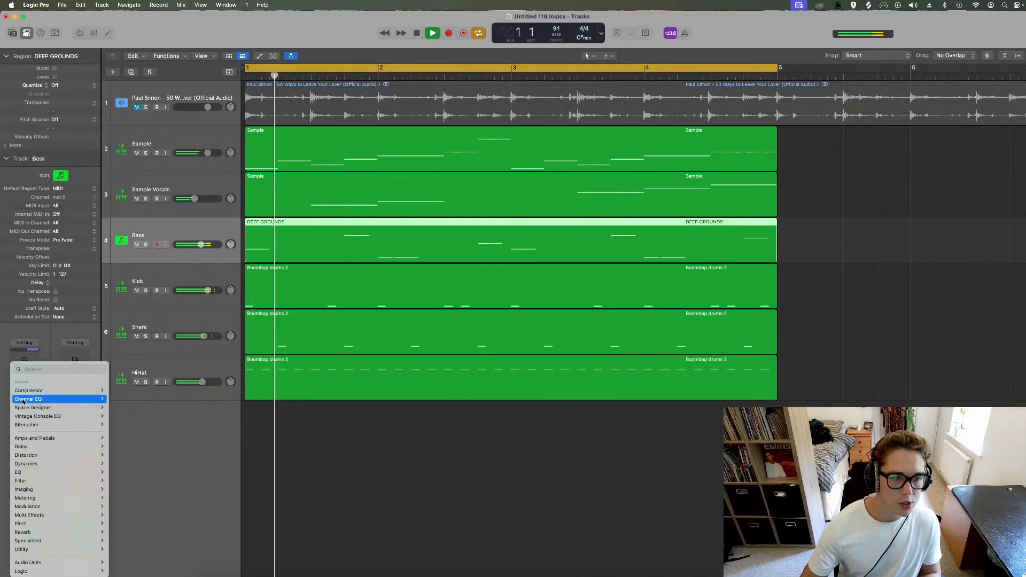
pyautogui.moveTo(80, 463)
pyautogui.moveTo(133, 474)
pyautogui.click(174, 473)
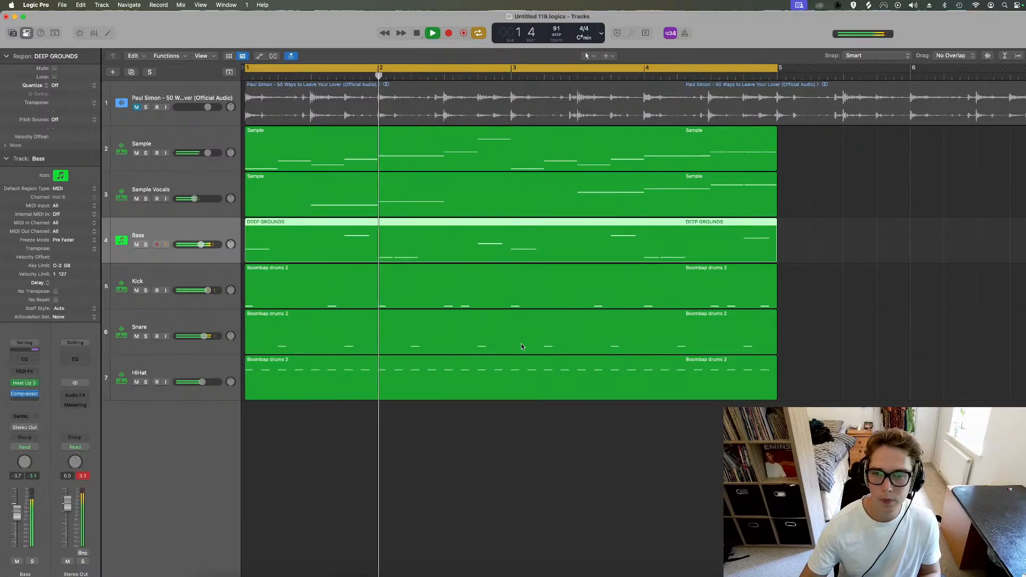
pyautogui.click(773, 133)
pyautogui.moveTo(813, 168)
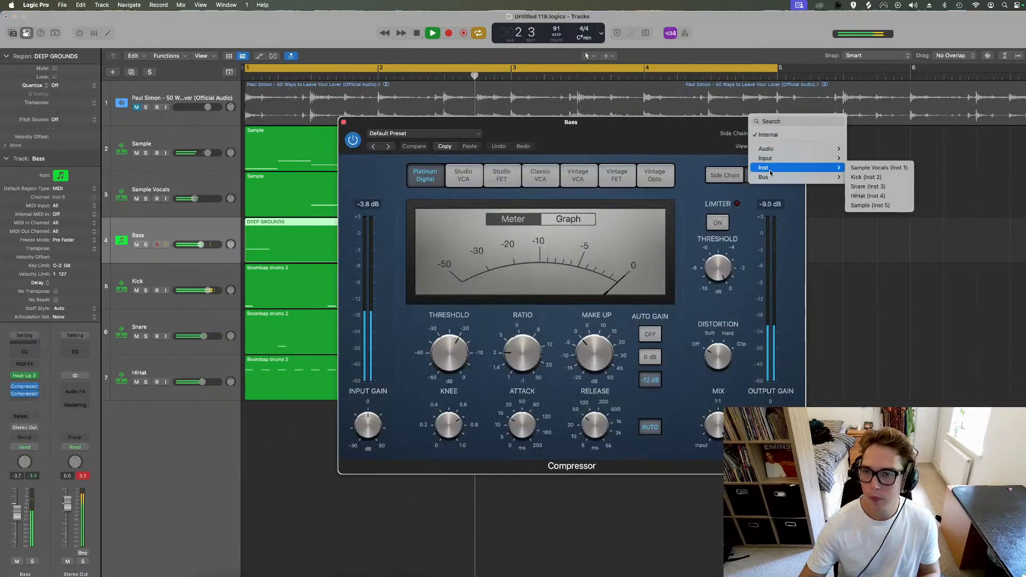
pyautogui.click(877, 178)
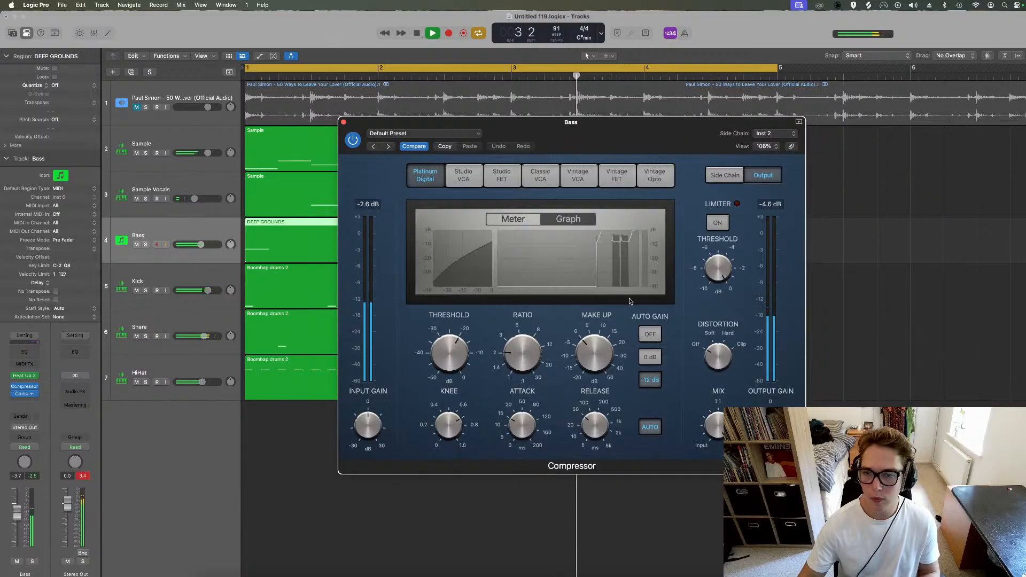
# Step: Disable auto gain and auto release on the sidechained compressor, shorten attack and release, and set ratio 30:1, knee 0 and threshold about -12.5 dB
pyautogui.click(651, 335)
pyautogui.click(650, 428)
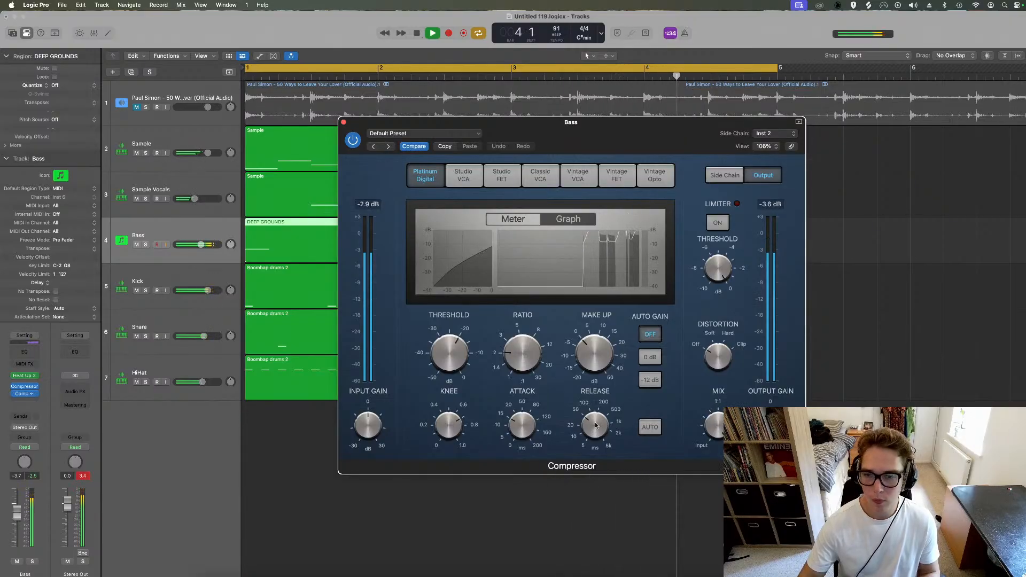
pyautogui.moveTo(595, 426); pyautogui.dragTo(565, 475)
pyautogui.moveTo(521, 426); pyautogui.dragTo(512, 503)
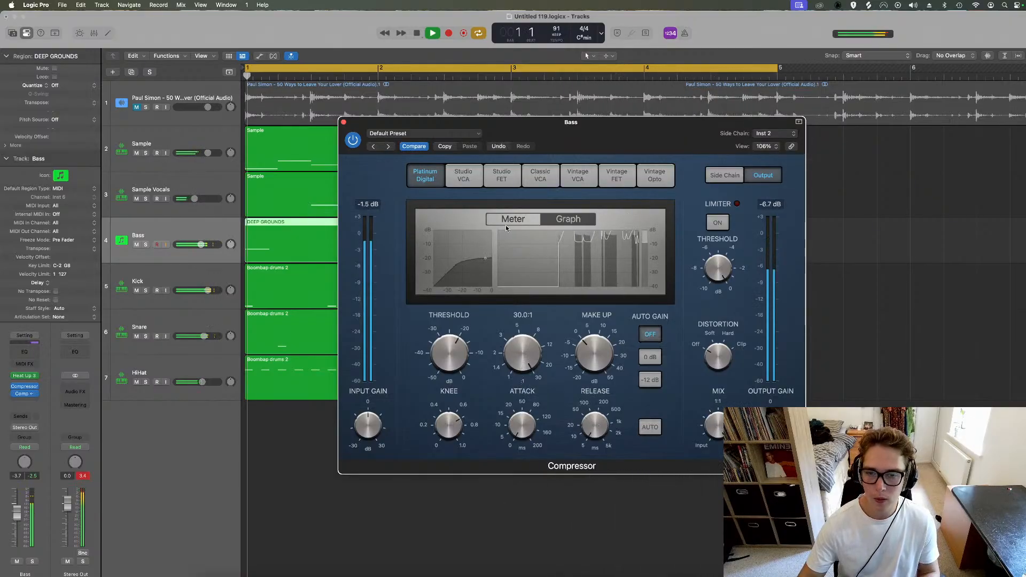
pyautogui.moveTo(449, 426); pyautogui.dragTo(441, 490)
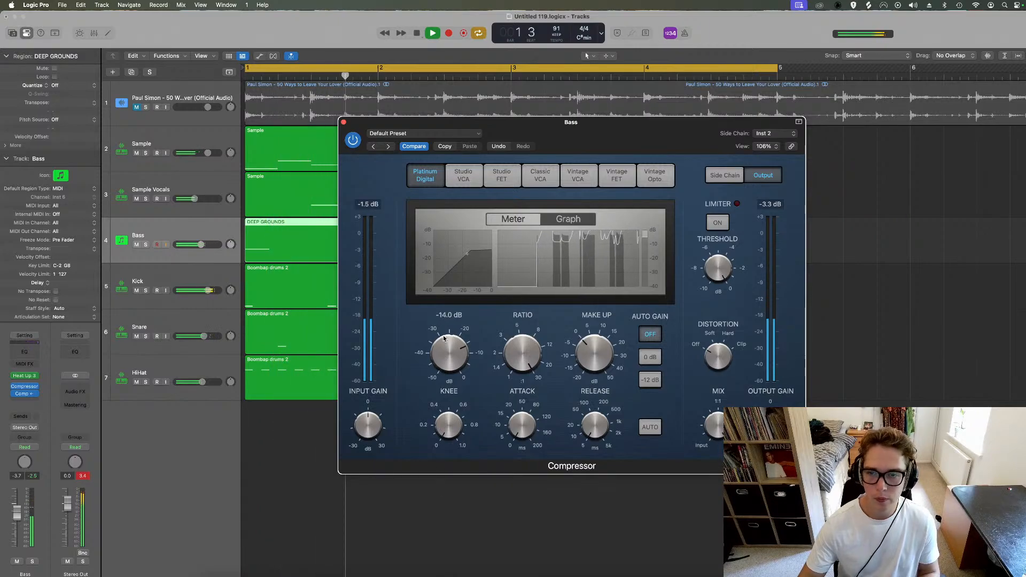
pyautogui.moveTo(445, 356)
pyautogui.mouseDown()
pyautogui.moveTo(443, 335)
pyautogui.moveTo(453, 363)
pyautogui.mouseUp()
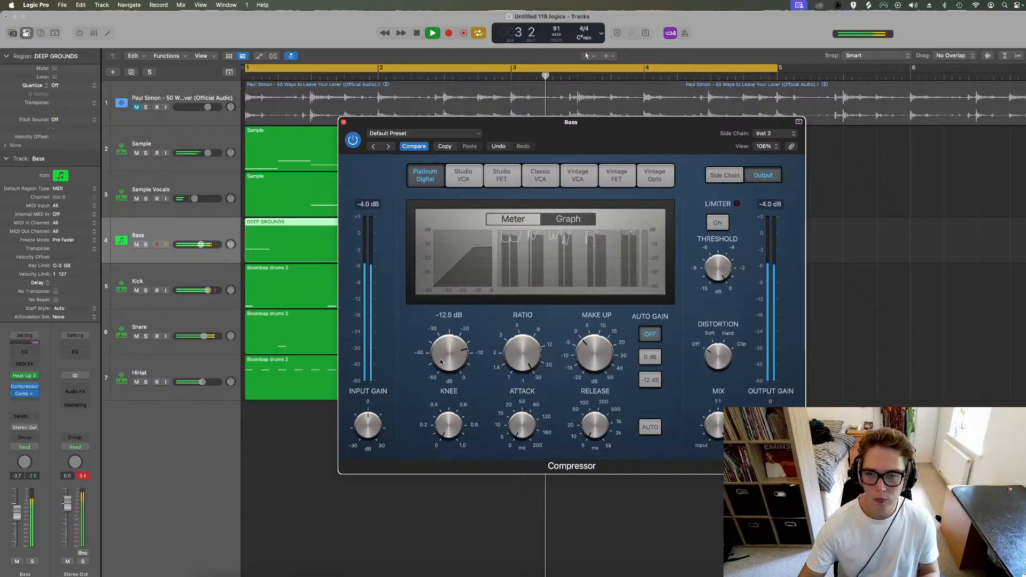
pyautogui.click(344, 122)
pyautogui.click(193, 364)
pyautogui.keyDown('shift'); pyautogui.click(165, 313); pyautogui.keyUp('shift')
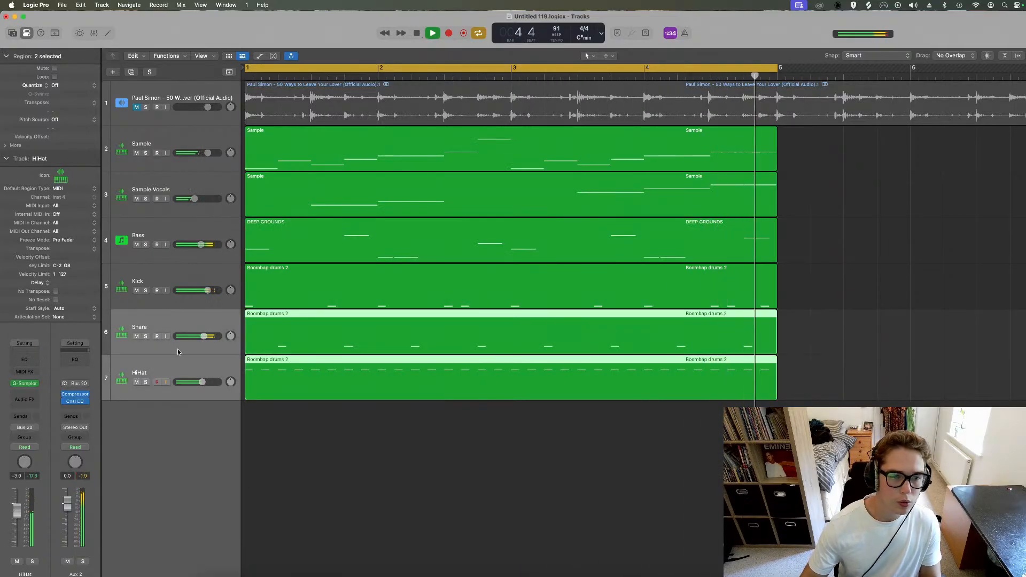
pyautogui.click(298, 463)
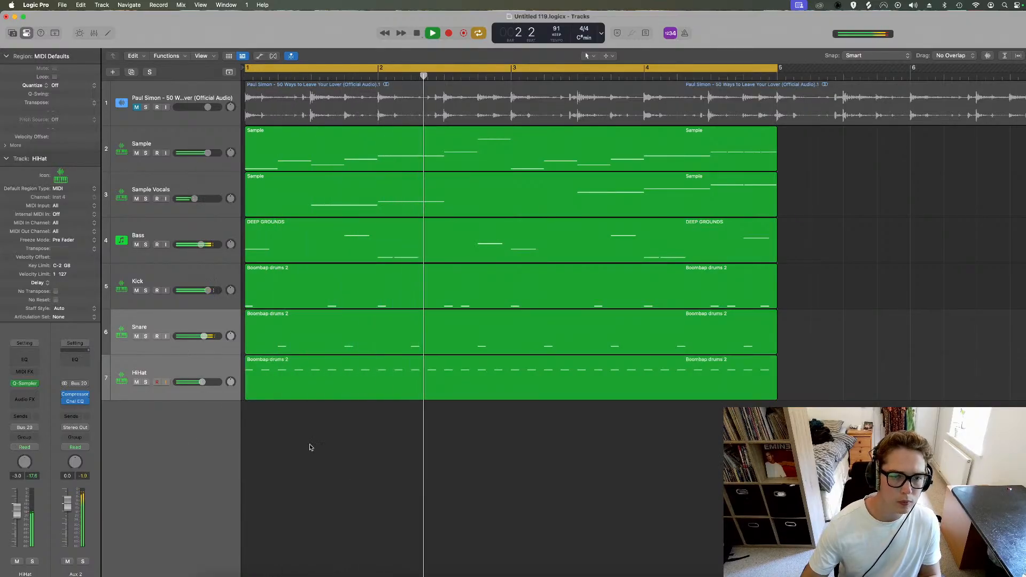
pyautogui.click(183, 366)
pyautogui.click(169, 322)
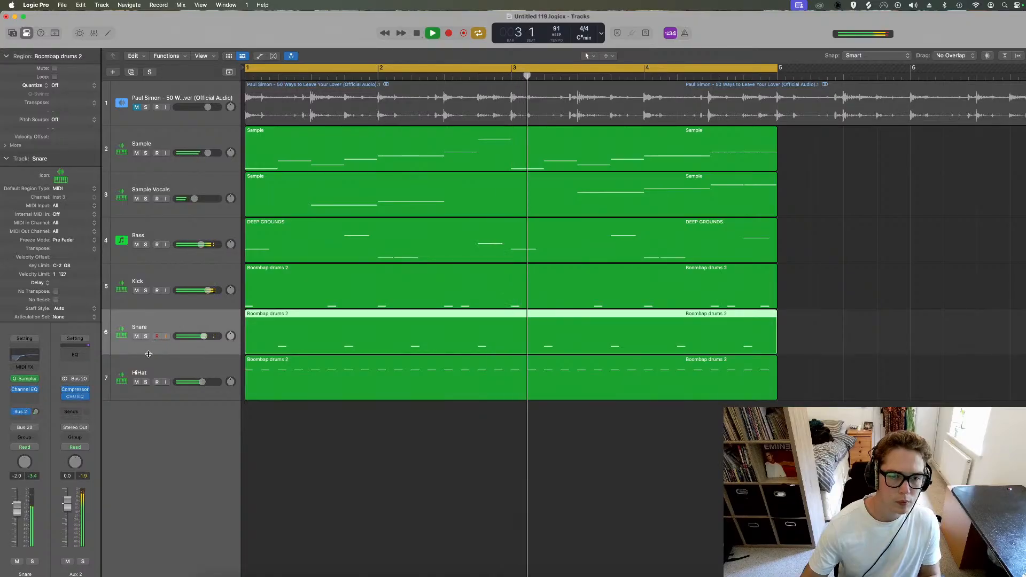
# Step: Insert a Compressor on the HiHat track
pyautogui.click(148, 373)
pyautogui.click(25, 399)
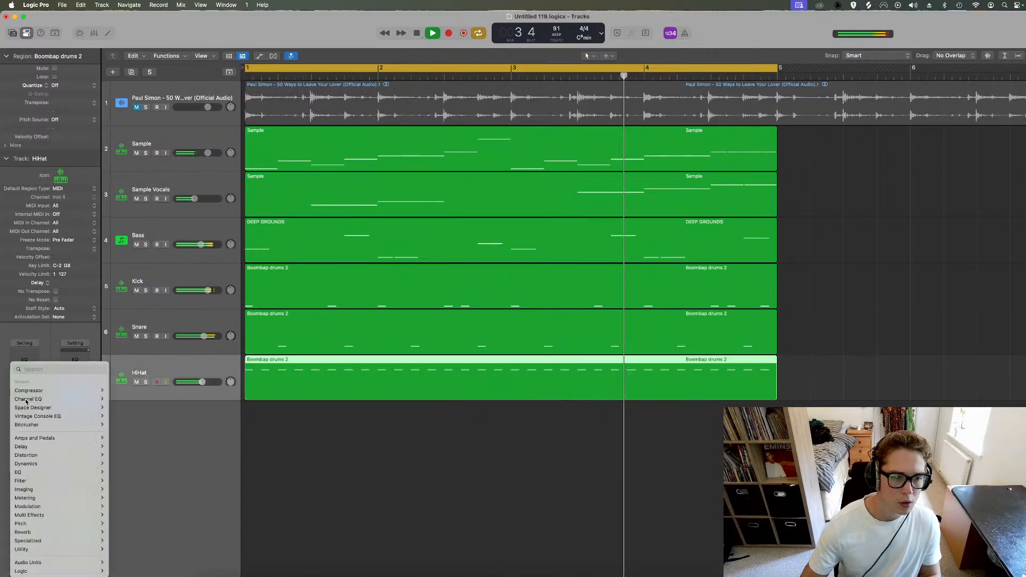
pyautogui.moveTo(25, 464)
pyautogui.moveTo(125, 472)
pyautogui.click(177, 472)
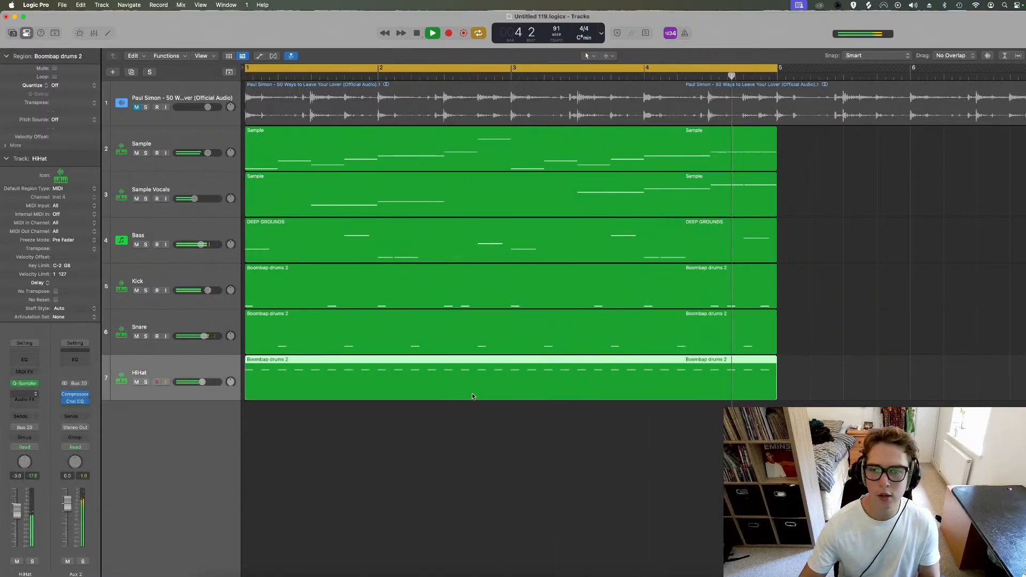
# Step: Sidechain the HiHat compressor to the Kick (Inst 2), turn auto gain off, set the knee to 0.0 and adjust the threshold during playback
pyautogui.press('space')
pyautogui.click(773, 134)
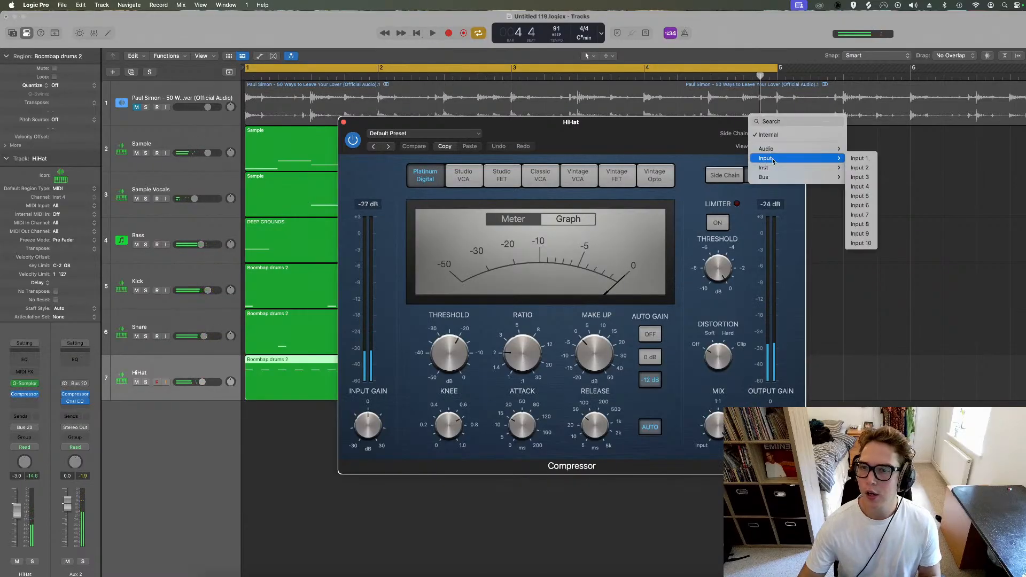
pyautogui.moveTo(769, 168)
pyautogui.click(863, 179)
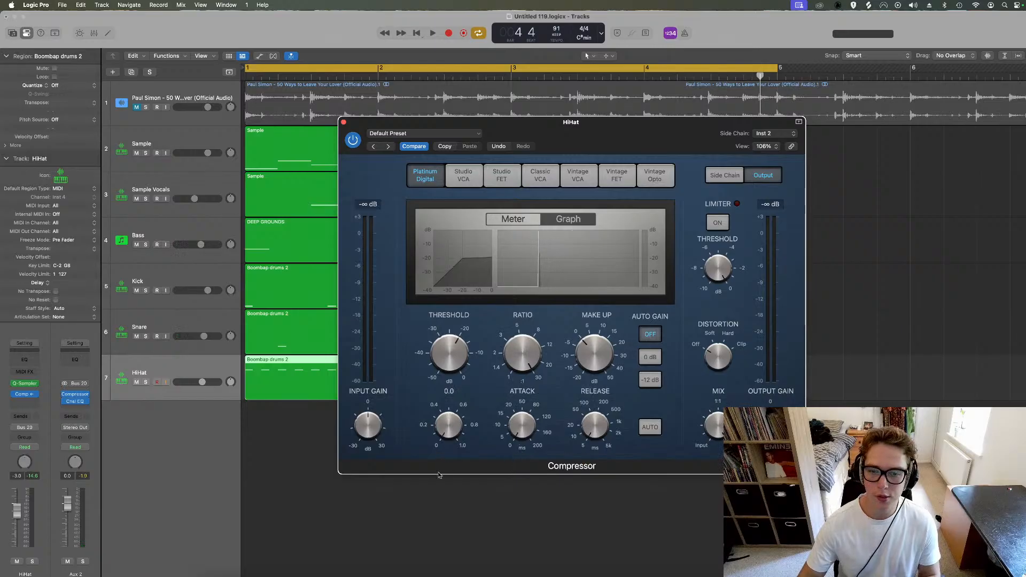
pyautogui.press('space')
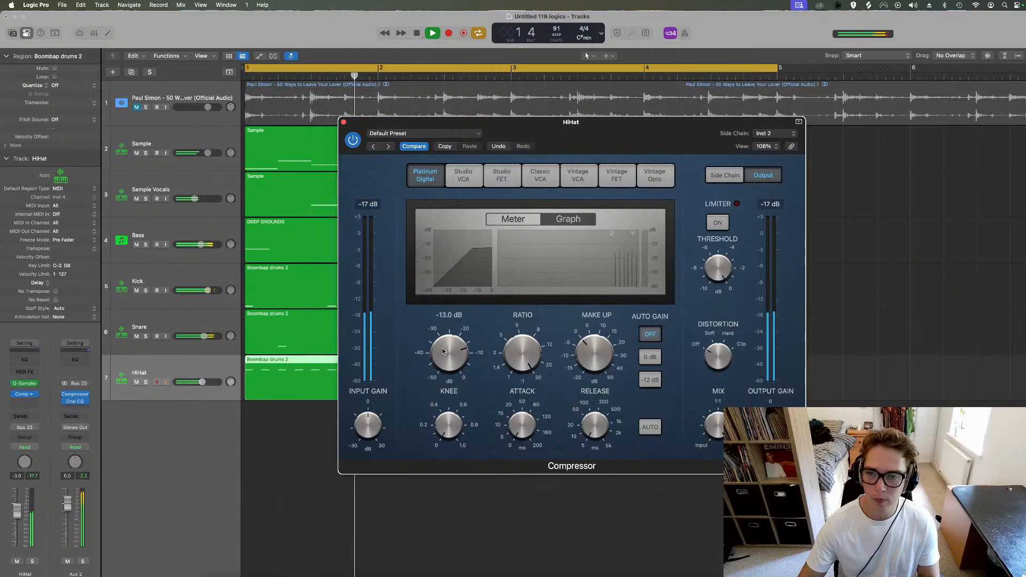
pyautogui.moveTo(455, 339); pyautogui.dragTo(457, 350)
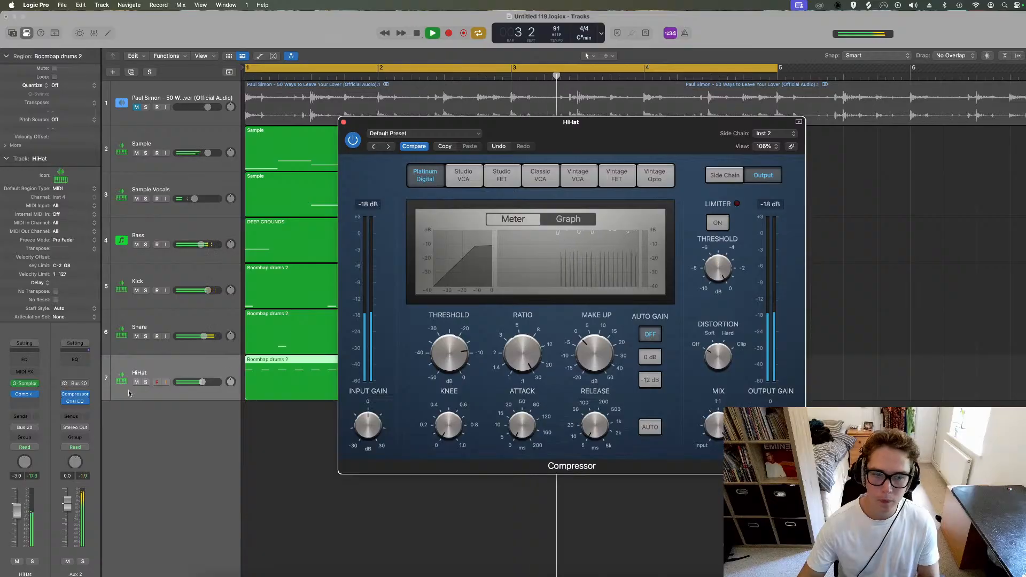
# Step: Listen to the compressed HiHat track in solo with its compressor window closed, and return to the full mix
pyautogui.click(146, 382)
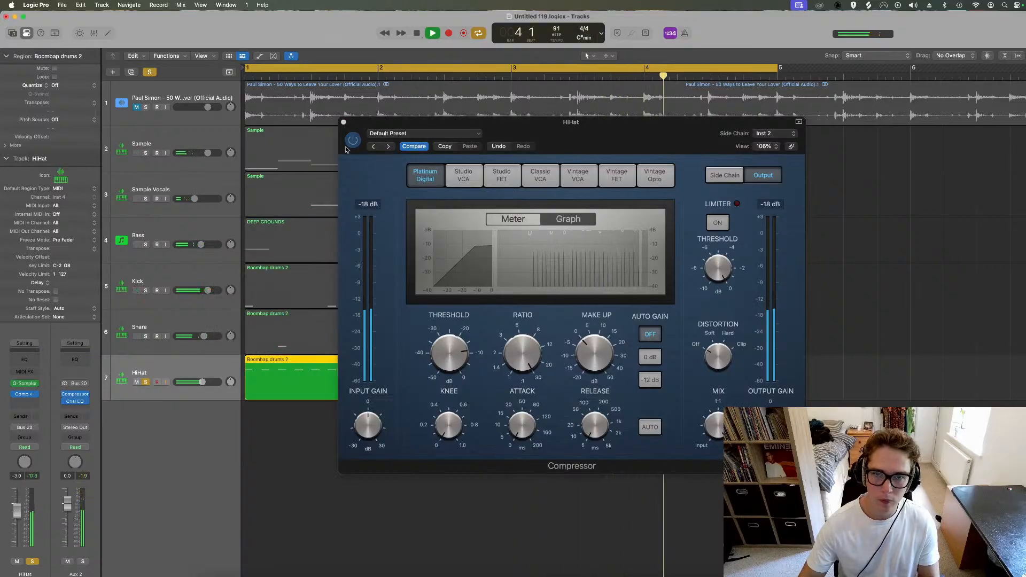
pyautogui.click(343, 123)
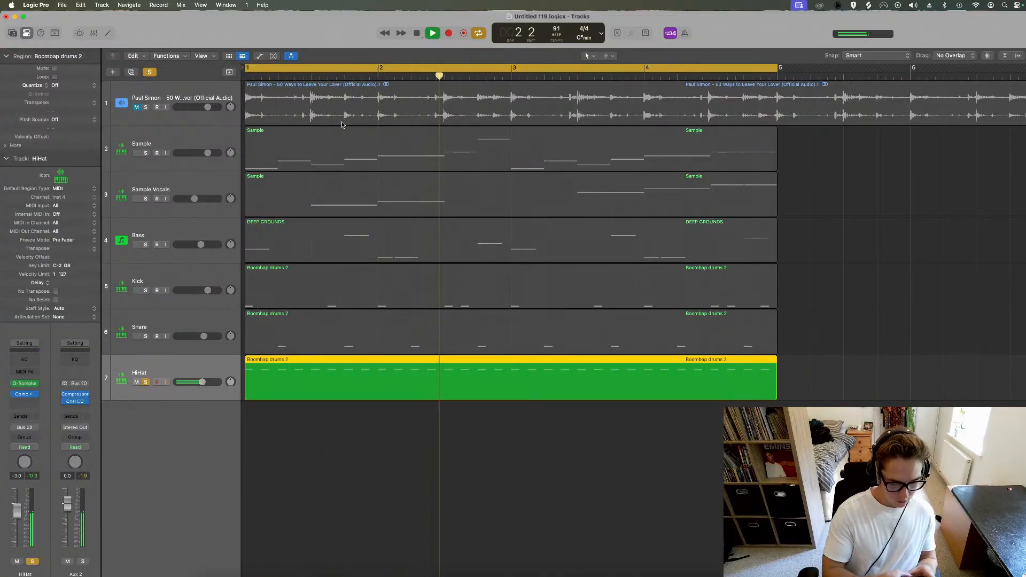
pyautogui.click(150, 71)
pyautogui.click(862, 202)
pyautogui.press('space')
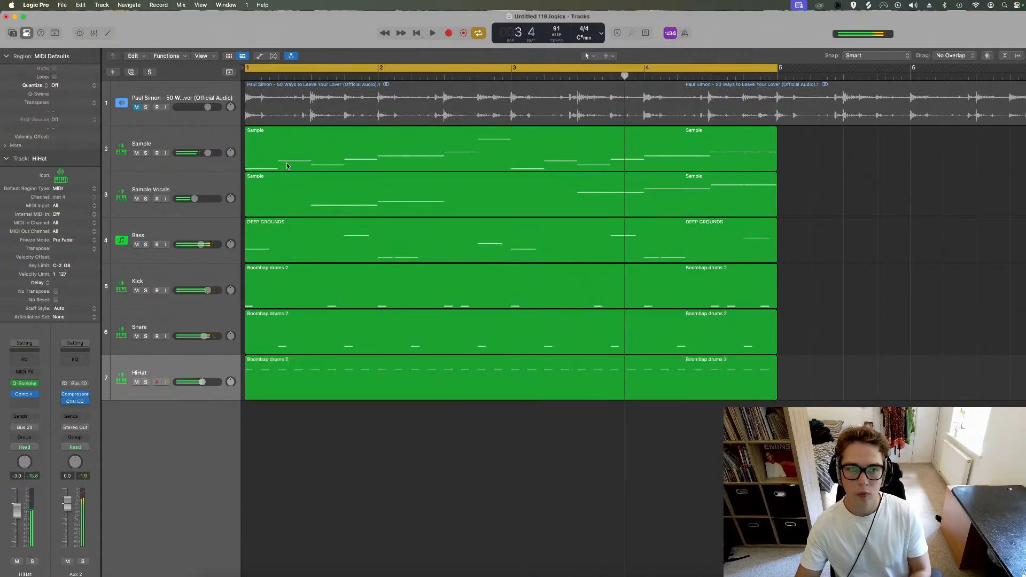
# Step: Audition the beat with the Sample Vocals track muted, and unmute it once playback is stopped
pyautogui.click(225, 159)
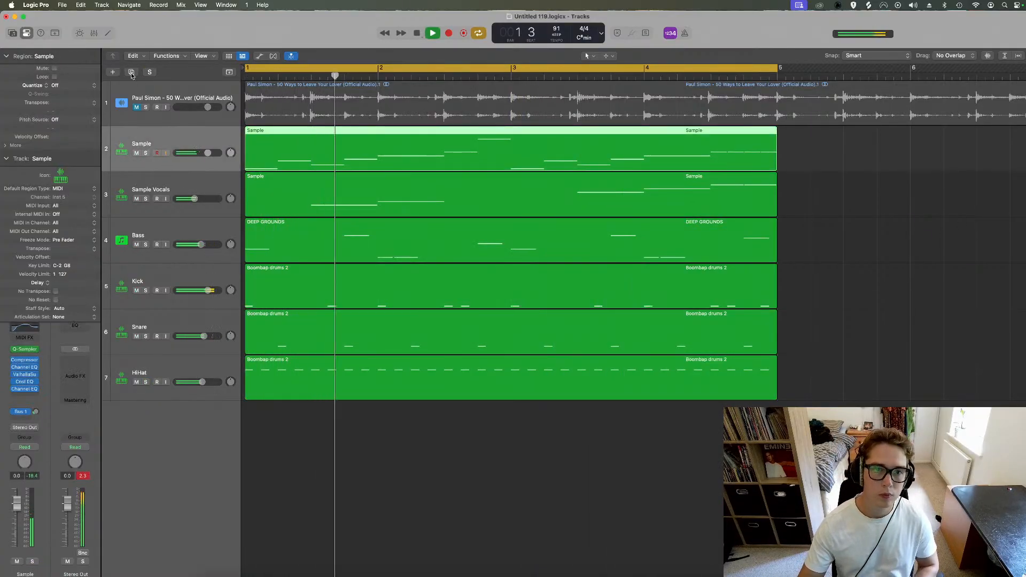
pyautogui.click(136, 199)
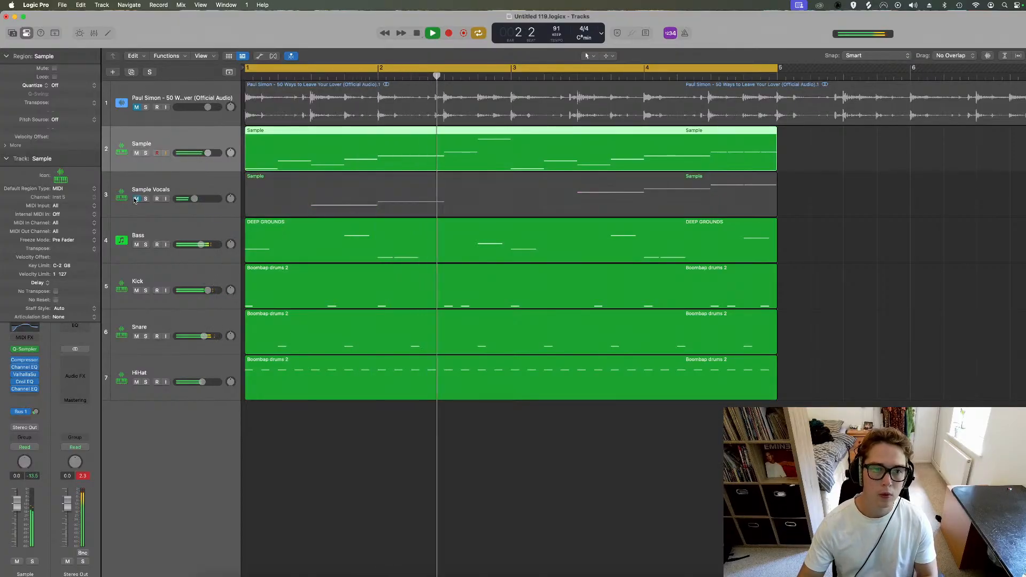
pyautogui.press('Return')
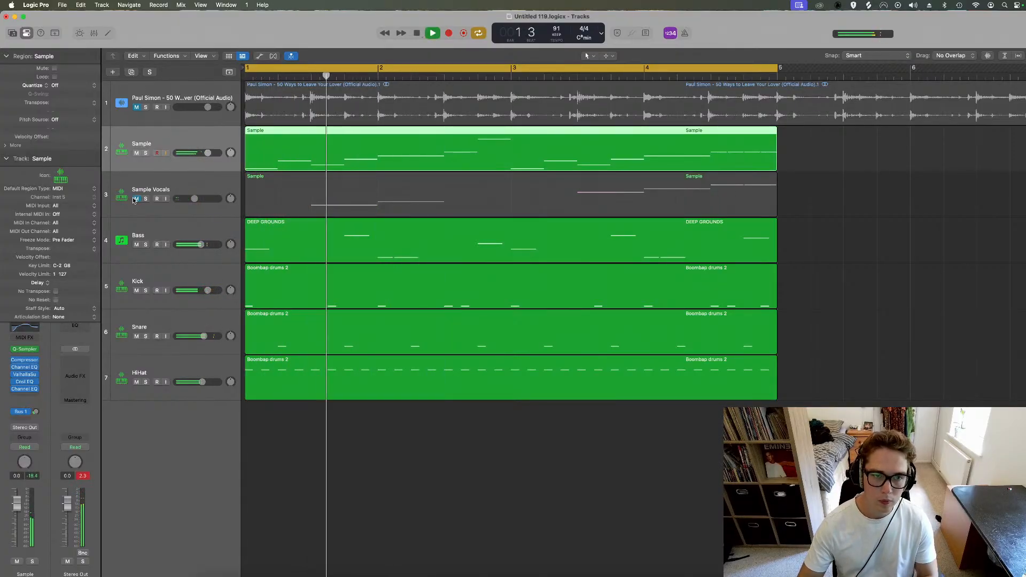
pyautogui.press('space')
pyautogui.click(136, 199)
# Step: Duplicate the Sample track and its region below Sample Vocals as "Sample Verse", and mute the Sample and Sample Vocals tracks
pyautogui.click(131, 71)
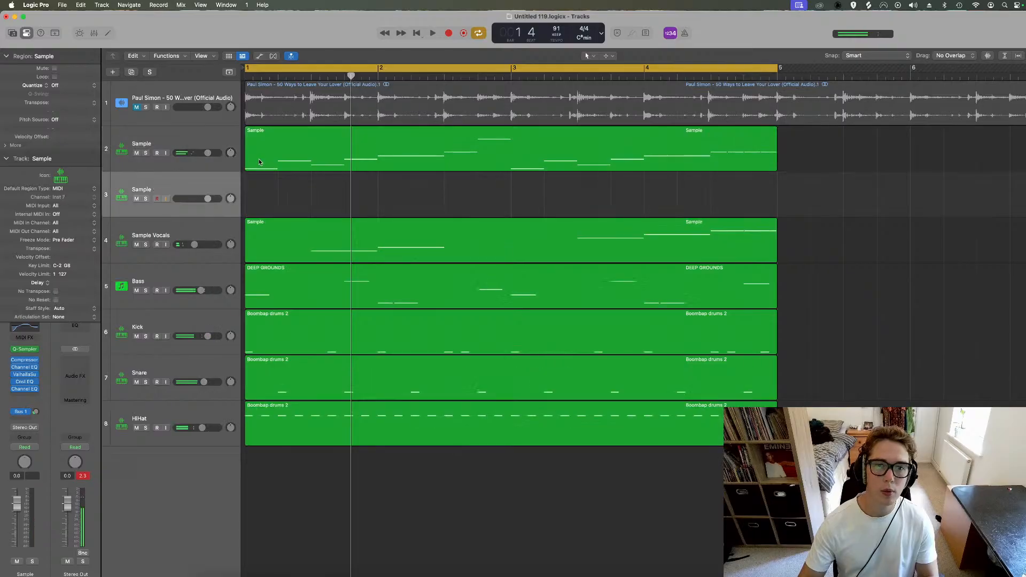
pyautogui.moveTo(193, 188); pyautogui.dragTo(161, 246)
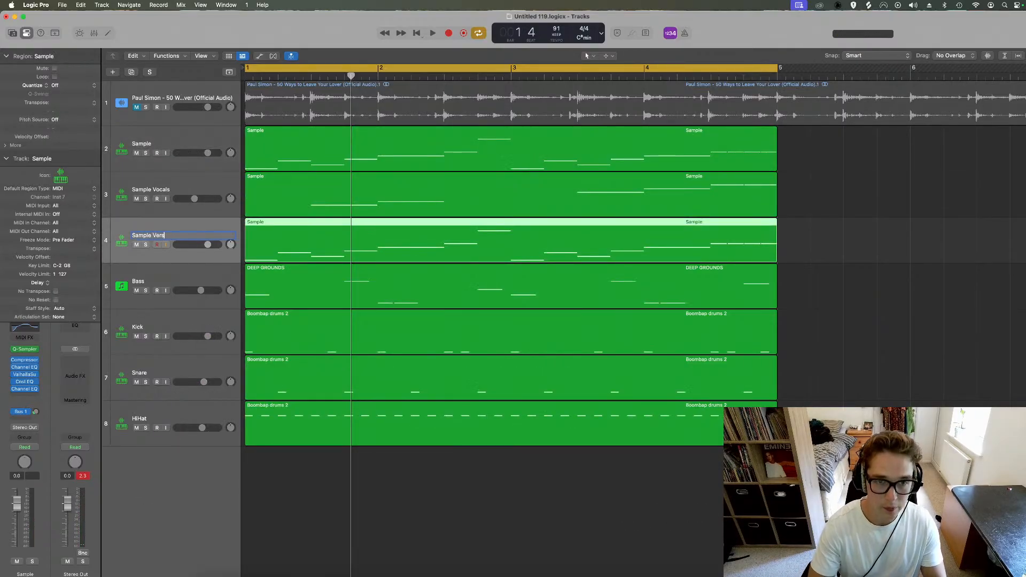
pyautogui.moveTo(139, 200); pyautogui.dragTo(137, 153)
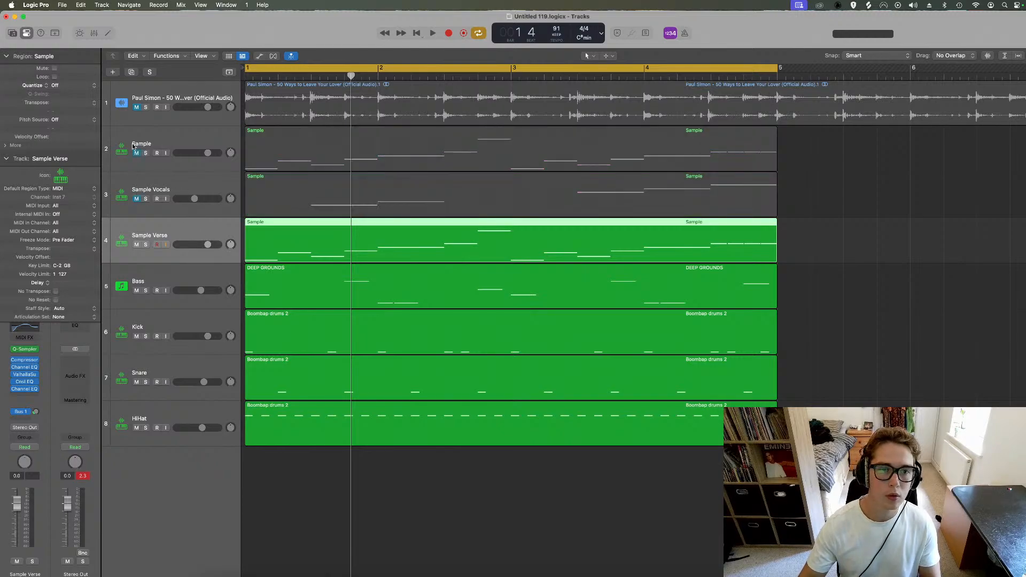
# Step: Delete the note at bar 1 beat 3 from the Sample Verse region and play the result
pyautogui.press('space')
pyautogui.doubleClick(274, 236)
pyautogui.click(377, 476)
pyautogui.press('space')
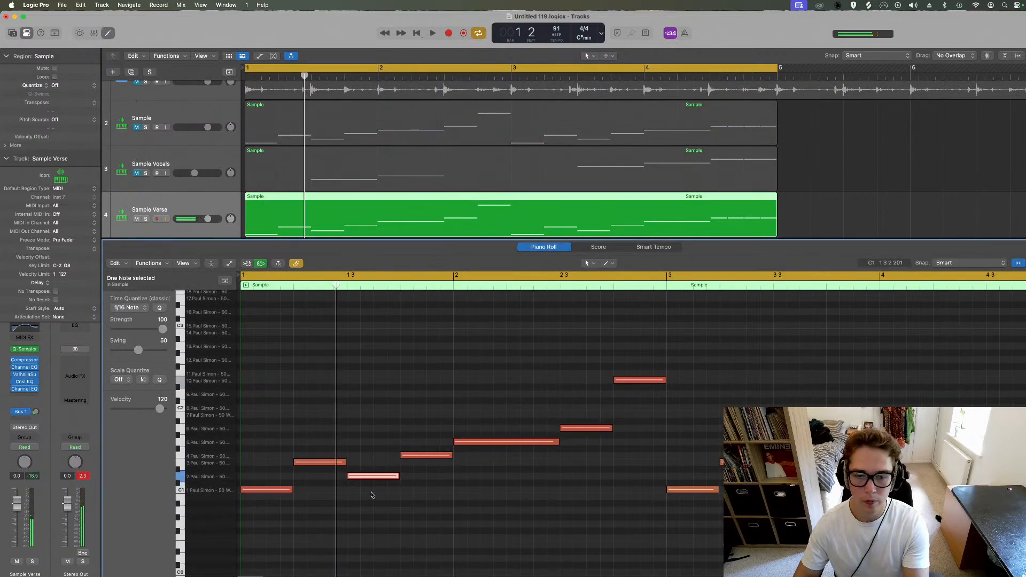
pyautogui.press('space')
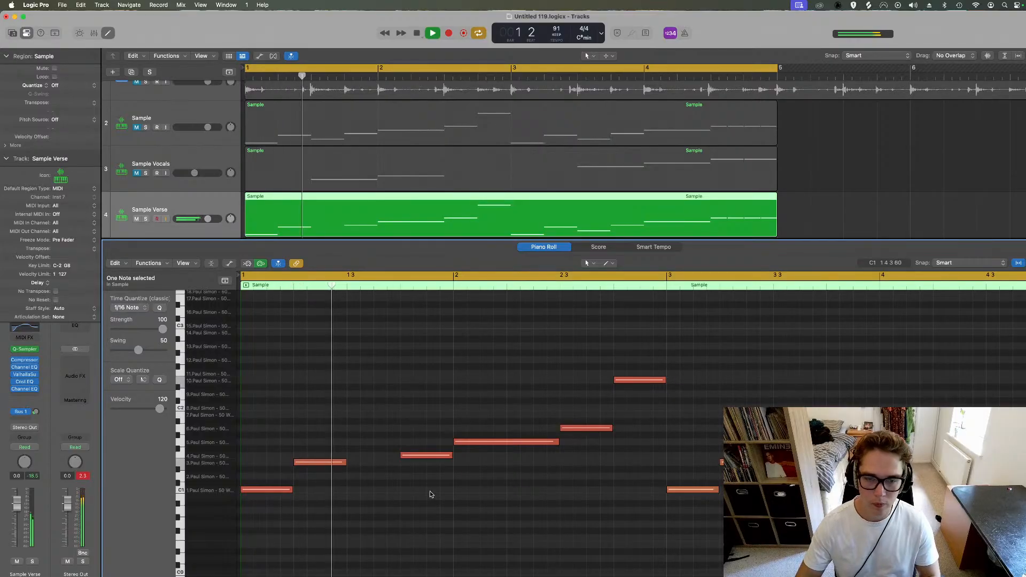
pyautogui.press('space')
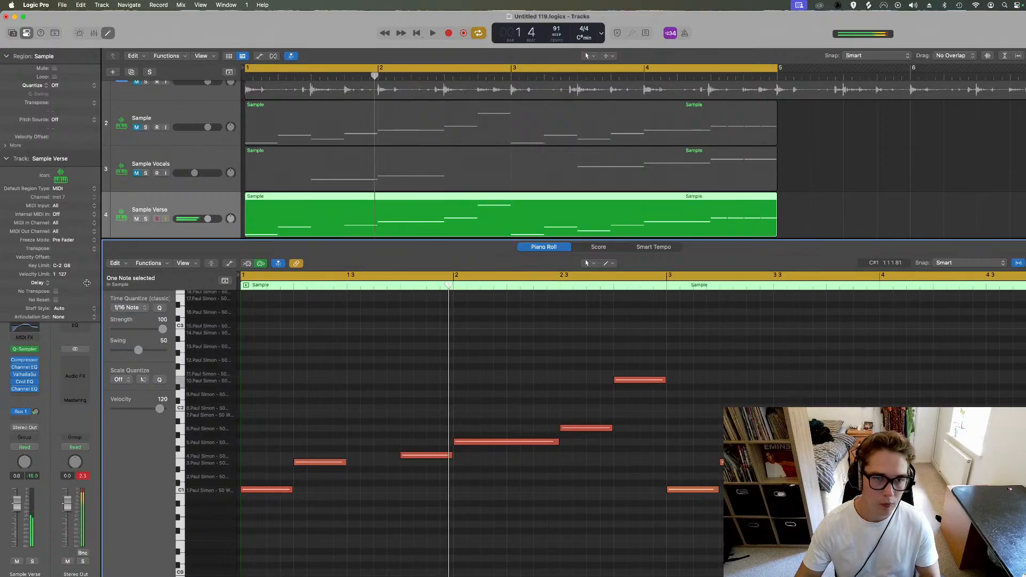
# Step: Toggle the Gate option in the Sample track's Quick Sampler and check the playback settings of the Sample Verse sampler
pyautogui.click(107, 33)
pyautogui.press('Up')
pyautogui.press('Up')
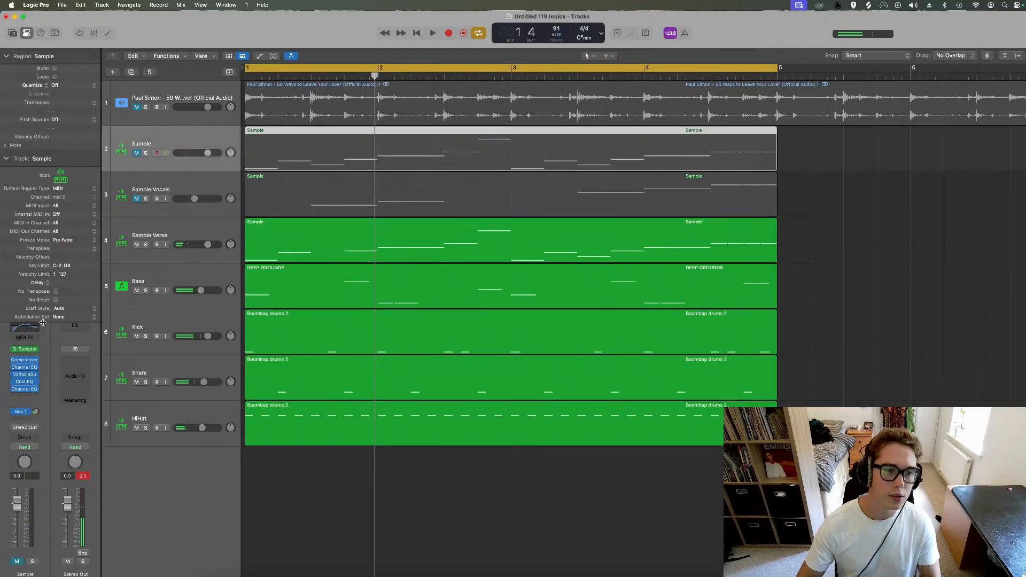
pyautogui.click(24, 348)
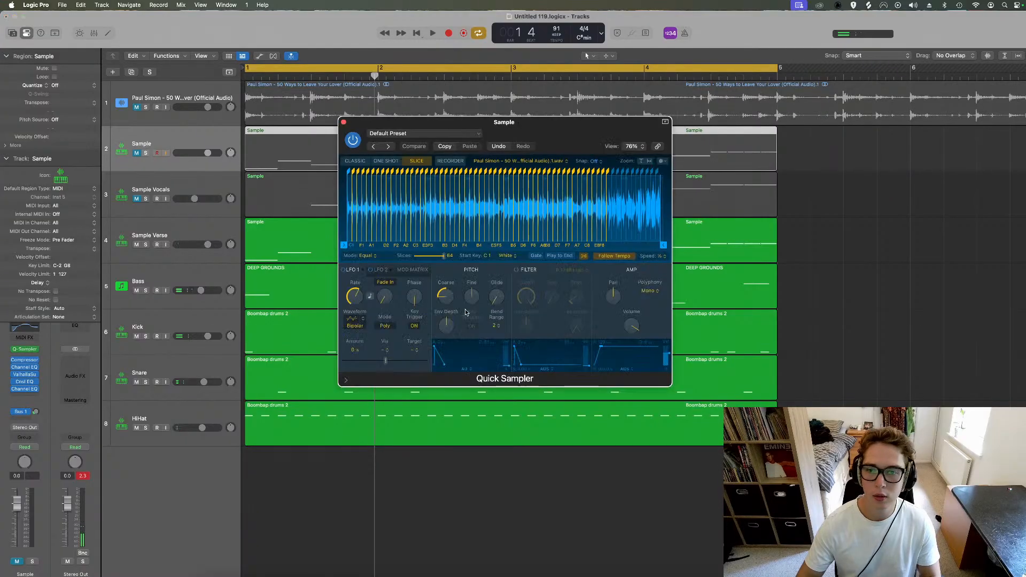
pyautogui.click(536, 256)
pyautogui.click(344, 123)
pyautogui.press('Down')
pyautogui.press('Down')
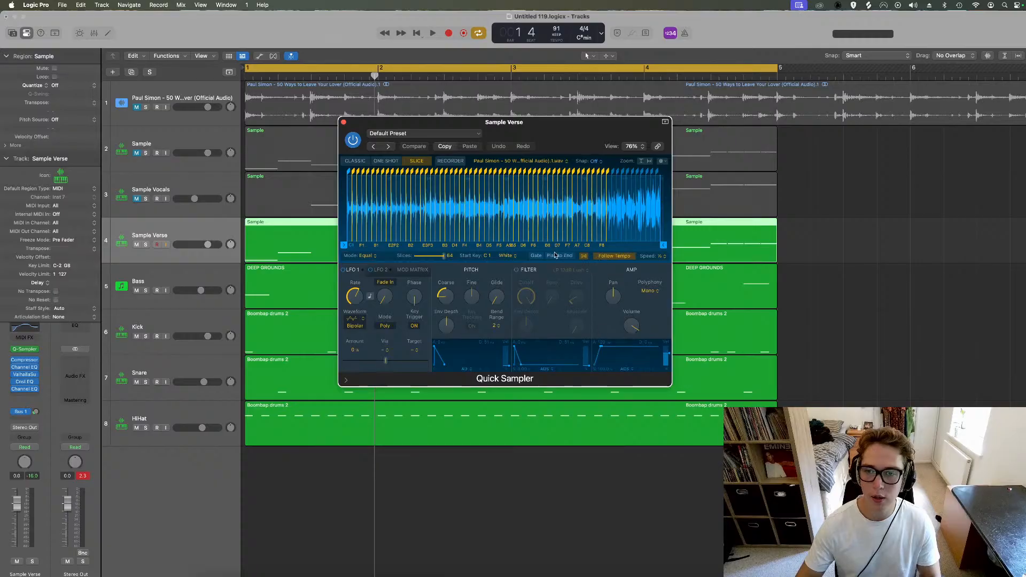
pyautogui.press('space')
pyautogui.click(344, 123)
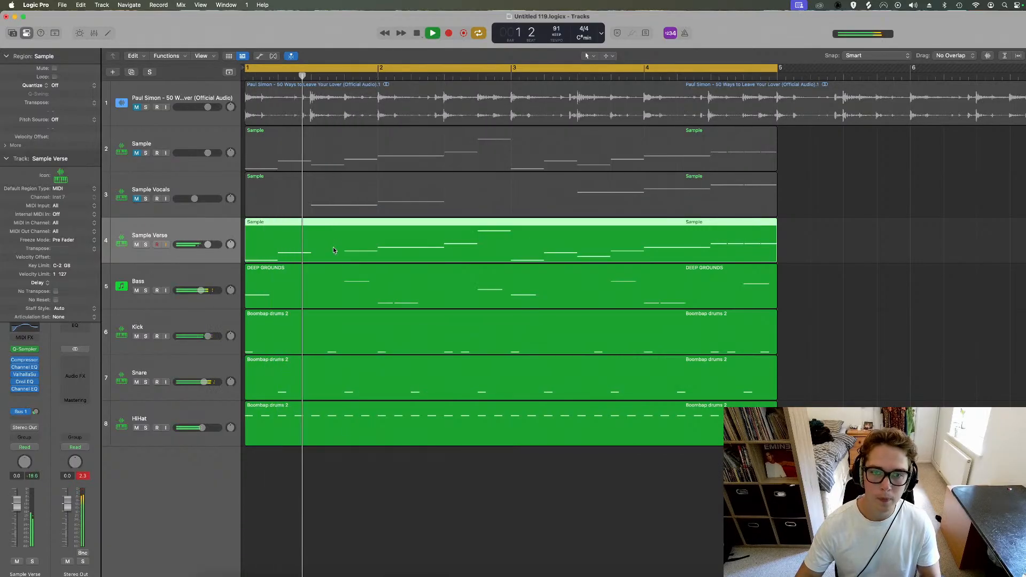
# Step: Split the Sample Verse note at bar 1 beat 4 into two equal halves and listen to the retriggered chop
pyautogui.doubleClick(333, 248)
pyautogui.press('space')
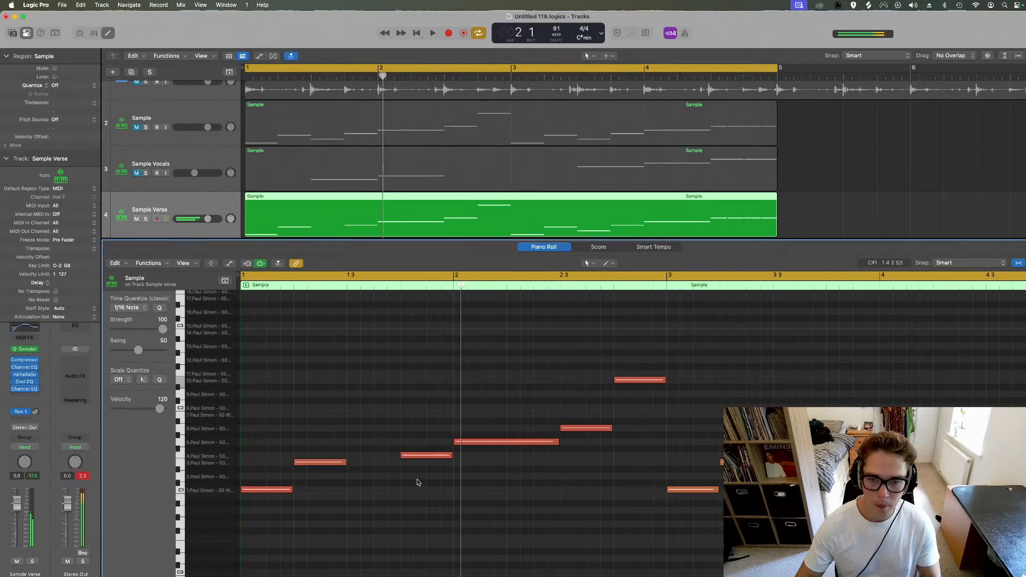
pyautogui.click(426, 456)
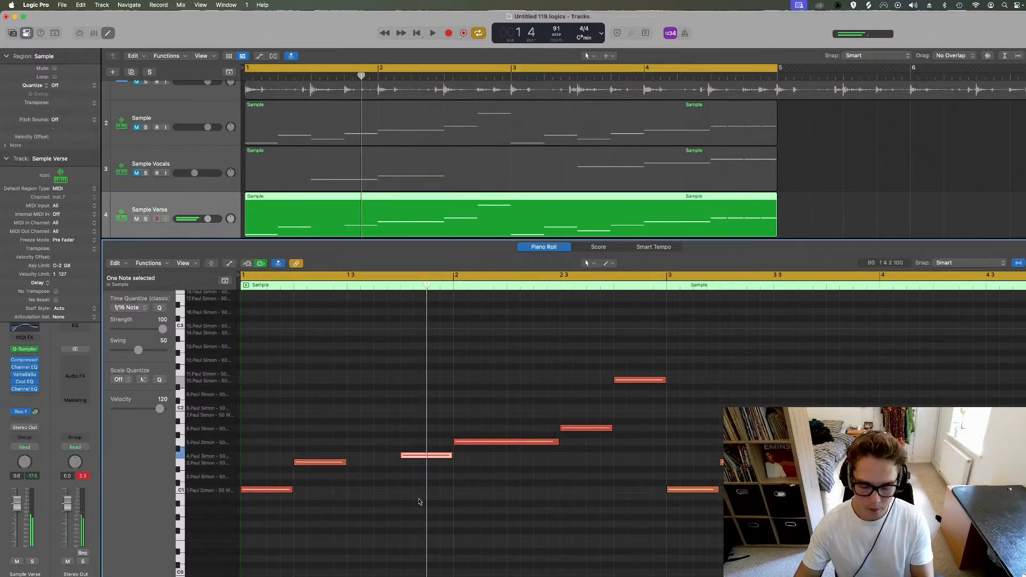
pyautogui.press('space')
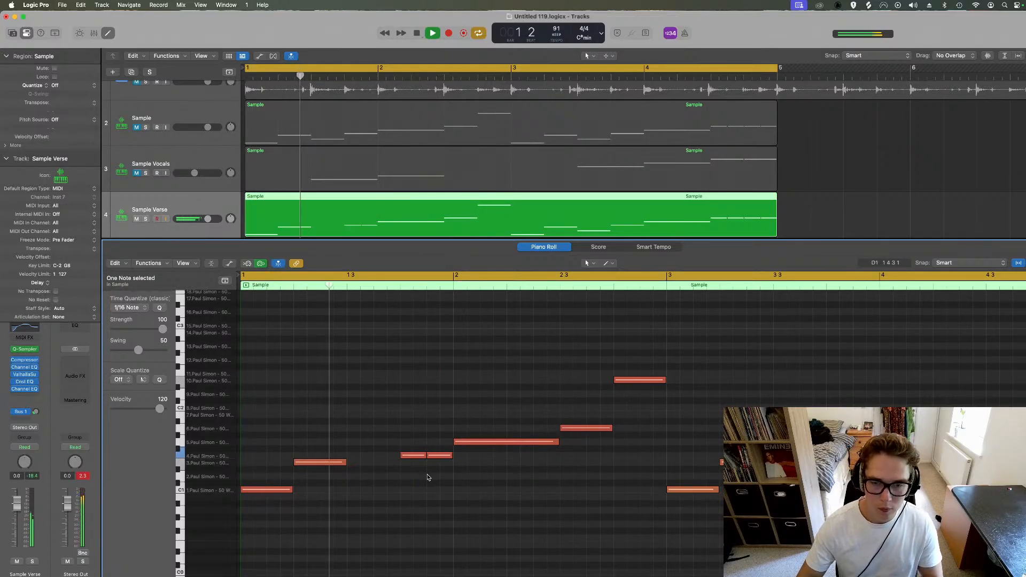
pyautogui.click(428, 479)
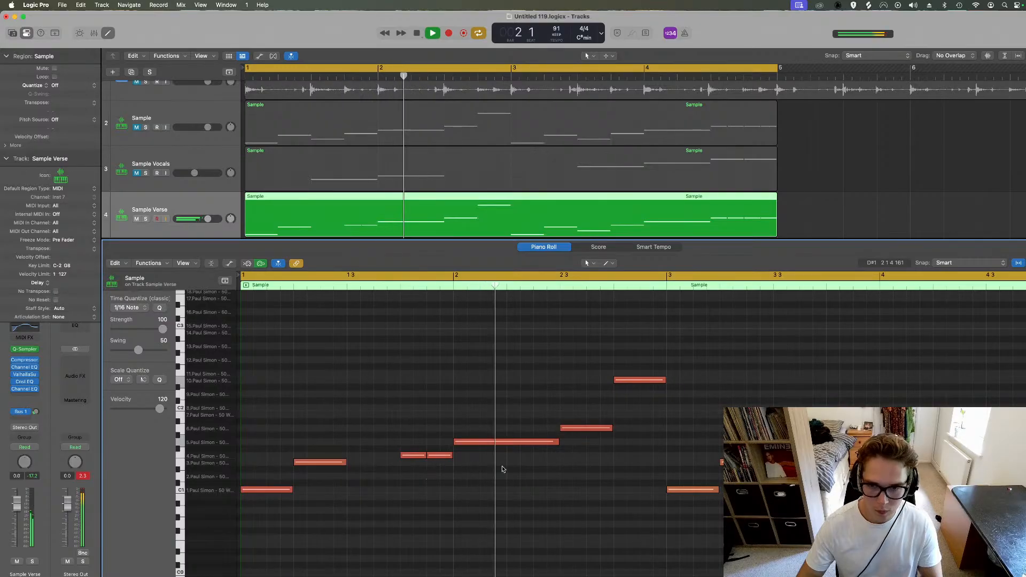
pyautogui.press('space')
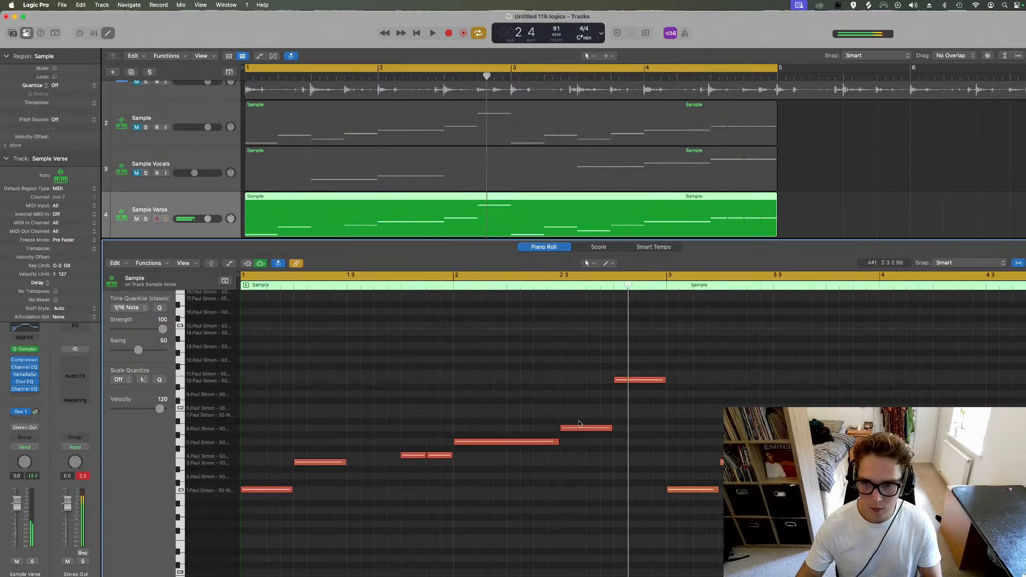
# Step: Move the two Sample Verse notes in the second half of bar 2 to slice 9 (D2) and play them back
pyautogui.moveTo(586, 428); pyautogui.dragTo(626, 396)
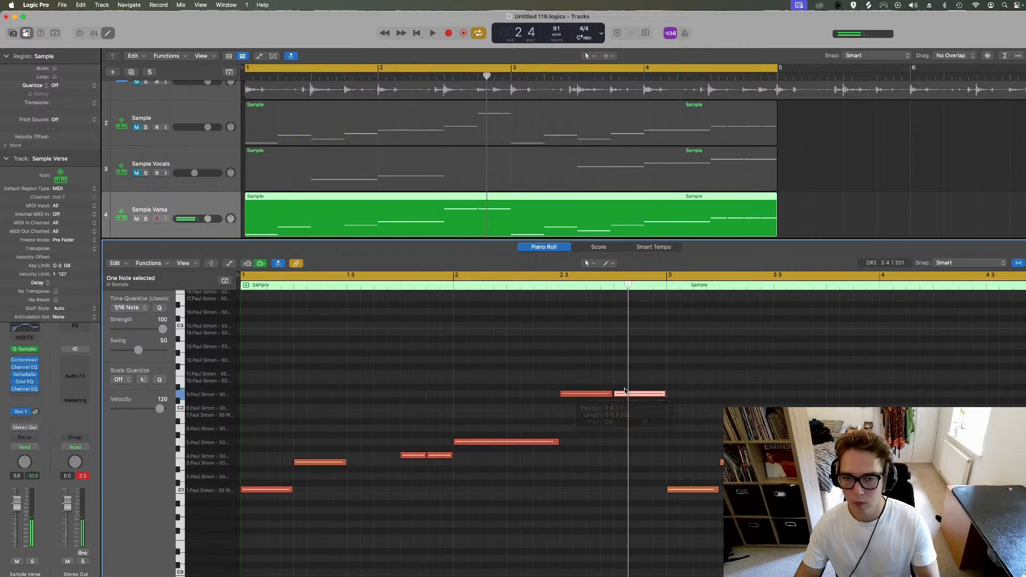
pyautogui.press('space')
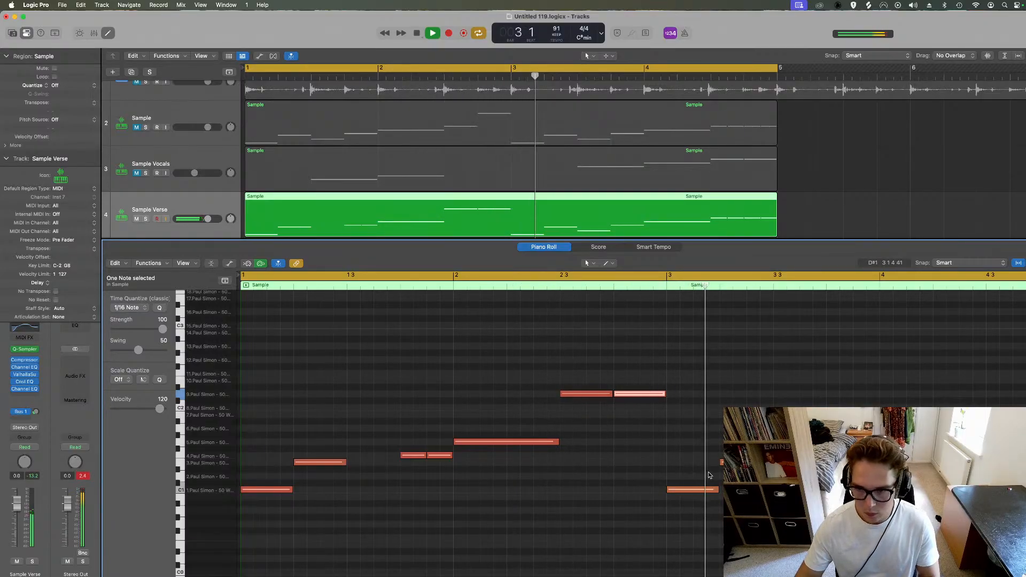
pyautogui.press('space')
pyautogui.press('space')
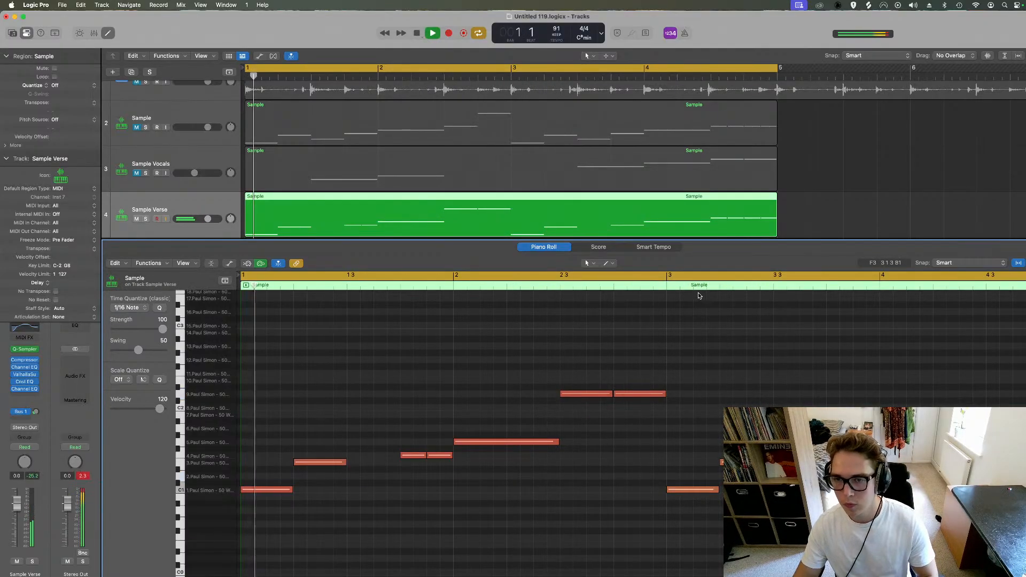
pyautogui.click(649, 283)
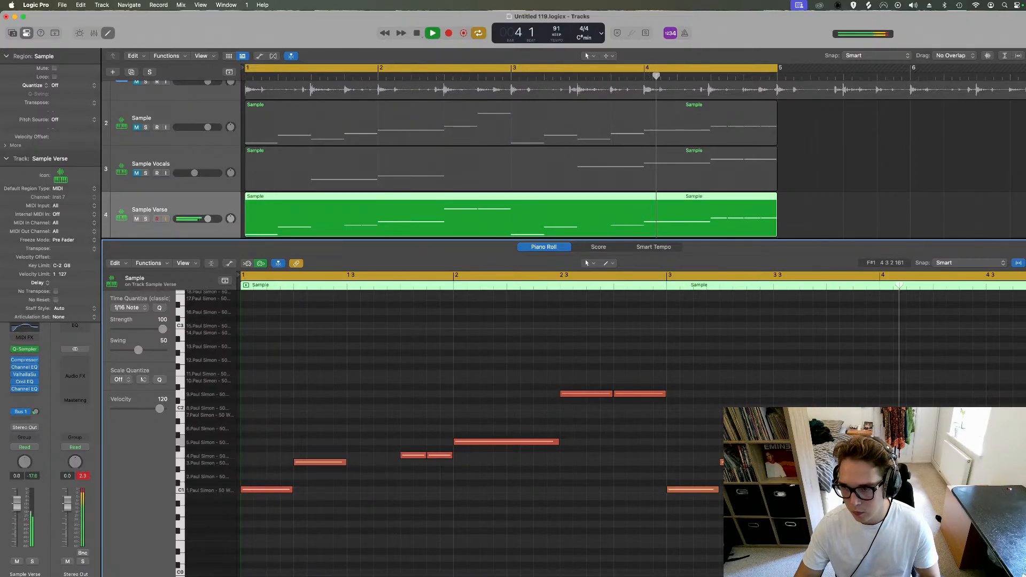
# Step: Replace the last four Sample Verse notes with one note at 4 3 1 held to the end of bar 4, trying different slices
pyautogui.moveTo(998, 415); pyautogui.dragTo(1001, 429)
pyautogui.press('Delete')
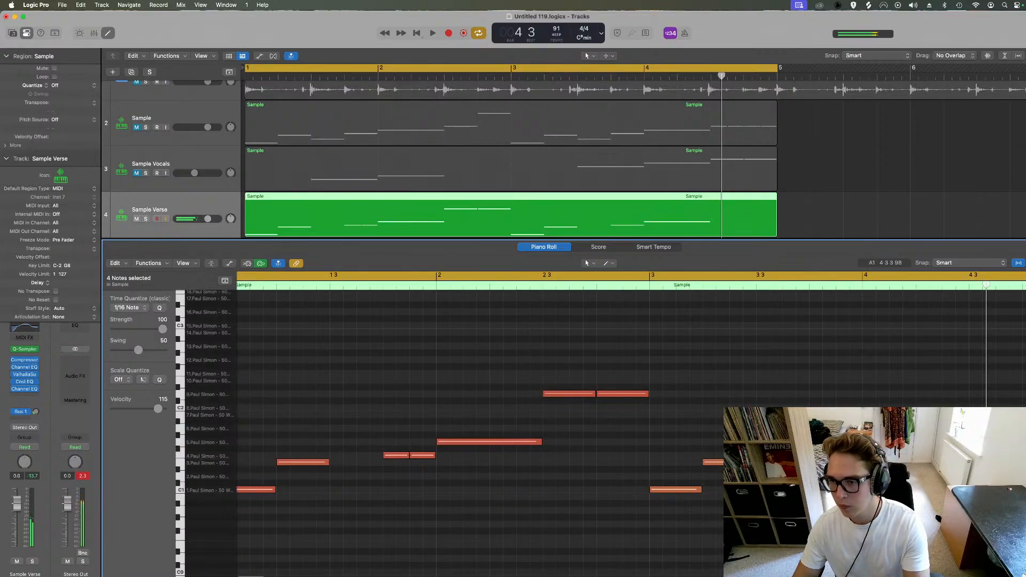
pyautogui.click(972, 332)
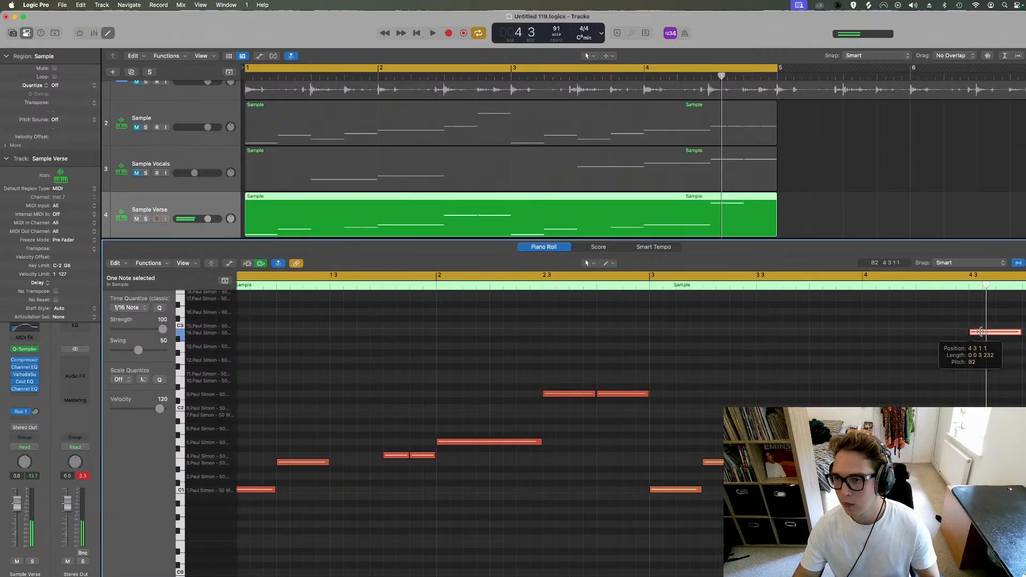
pyautogui.click(998, 367)
pyautogui.scroll(3, 998, 367)
pyautogui.moveTo(987, 381); pyautogui.dragTo(1000, 405)
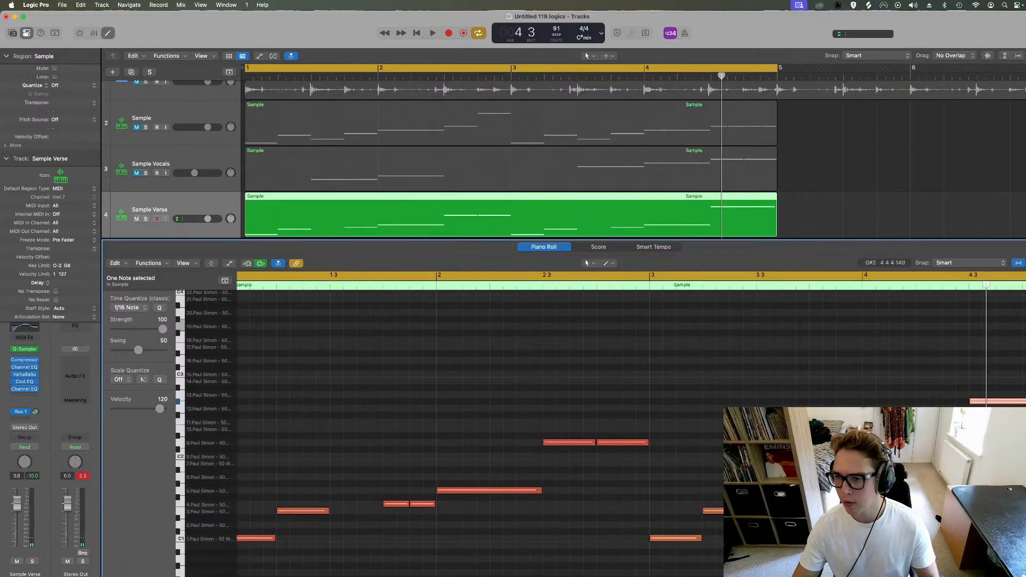
# Step: Move the held closing note to slice 10 (E2), play the loop and close the Piano Roll
pyautogui.press('space')
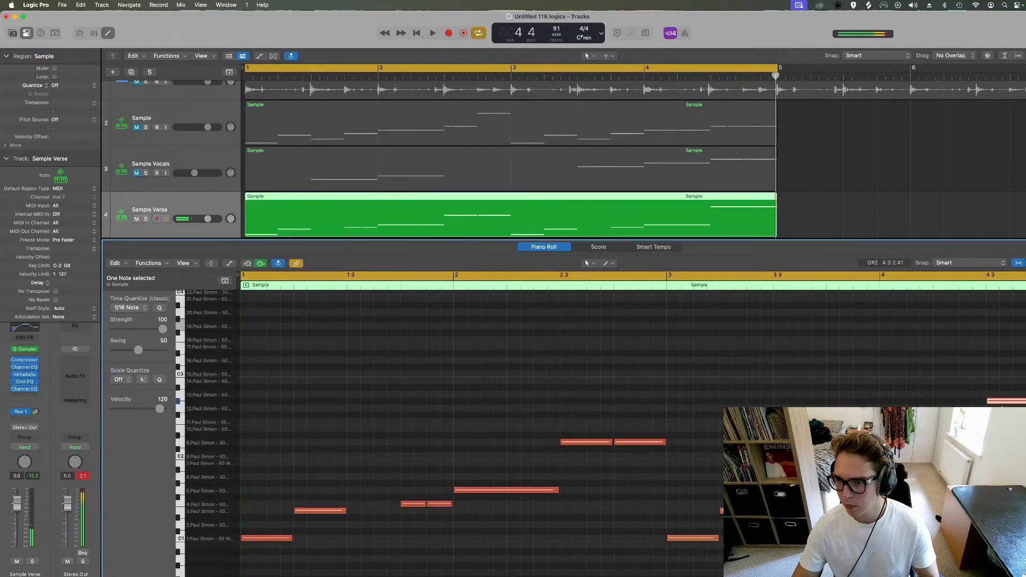
pyautogui.moveTo(1002, 402); pyautogui.dragTo(1002, 429)
pyautogui.press('space')
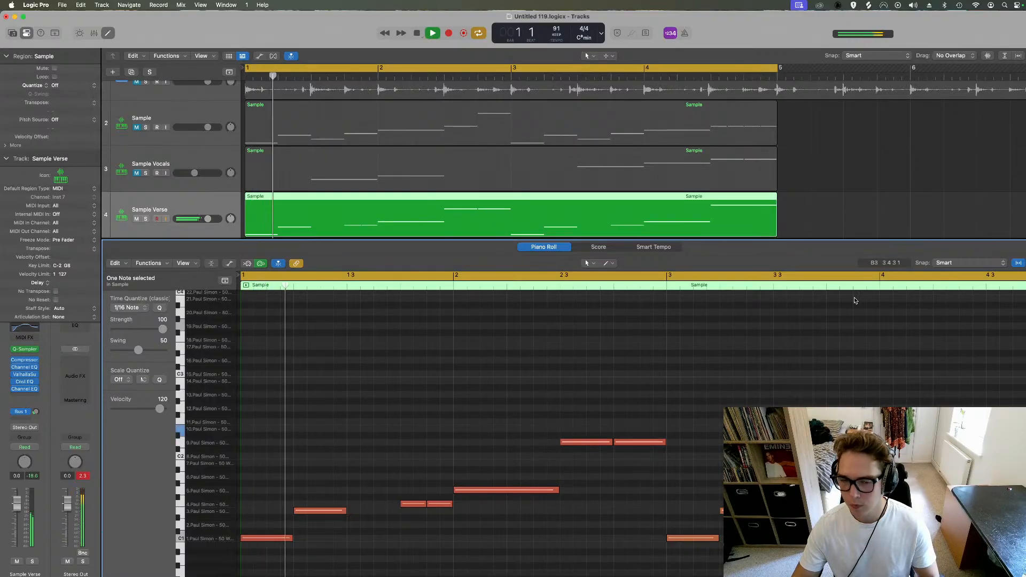
pyautogui.scroll(-2, 853, 335)
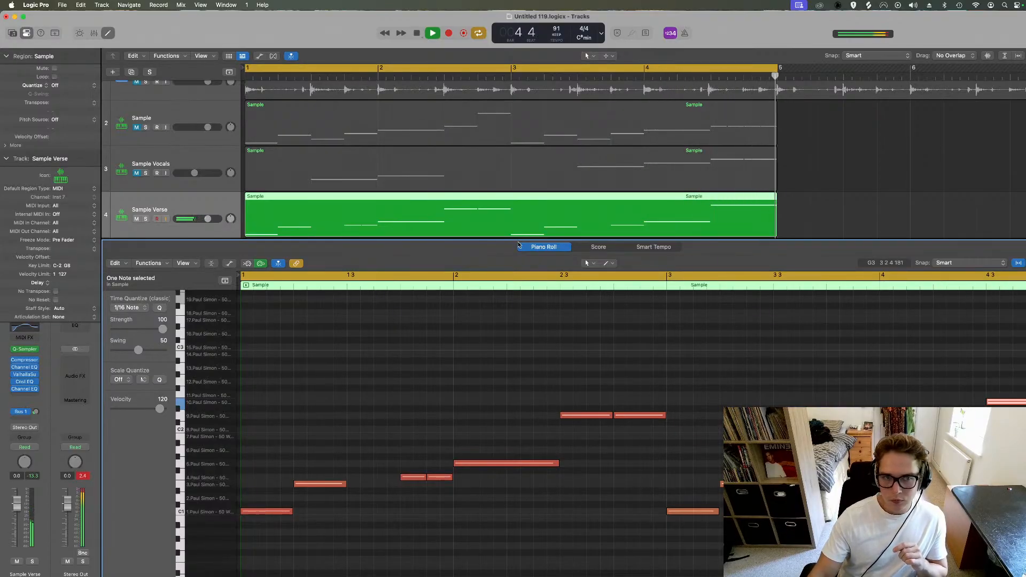
pyautogui.press('e')
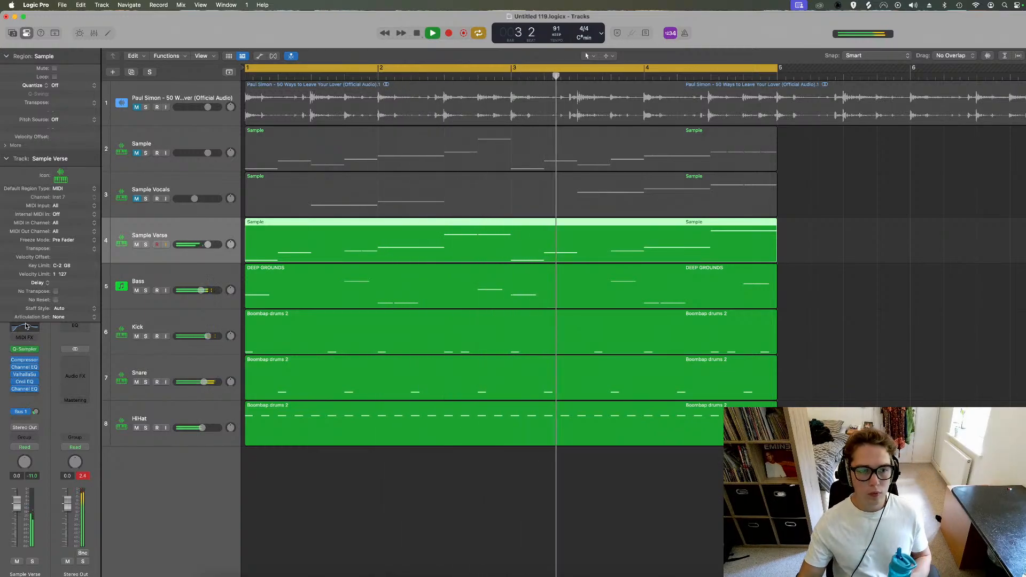
# Step: Lower the Sample Verse Channel EQ mid band to about +0.9 dB at 725 Hz and its high shelf to about -8.3 dB near 2540 Hz
pyautogui.press('v')
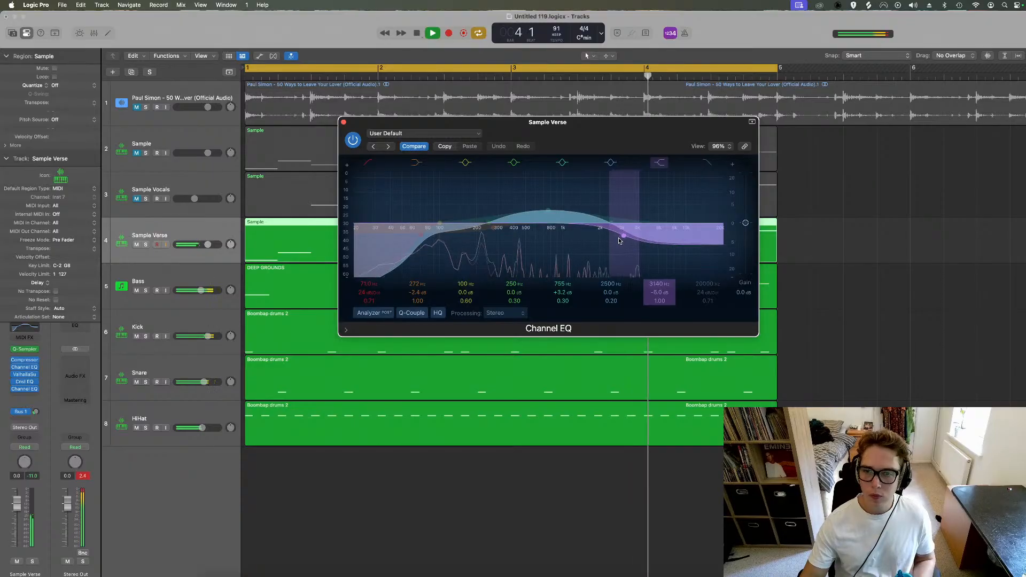
pyautogui.moveTo(548, 211); pyautogui.dragTo(545, 220)
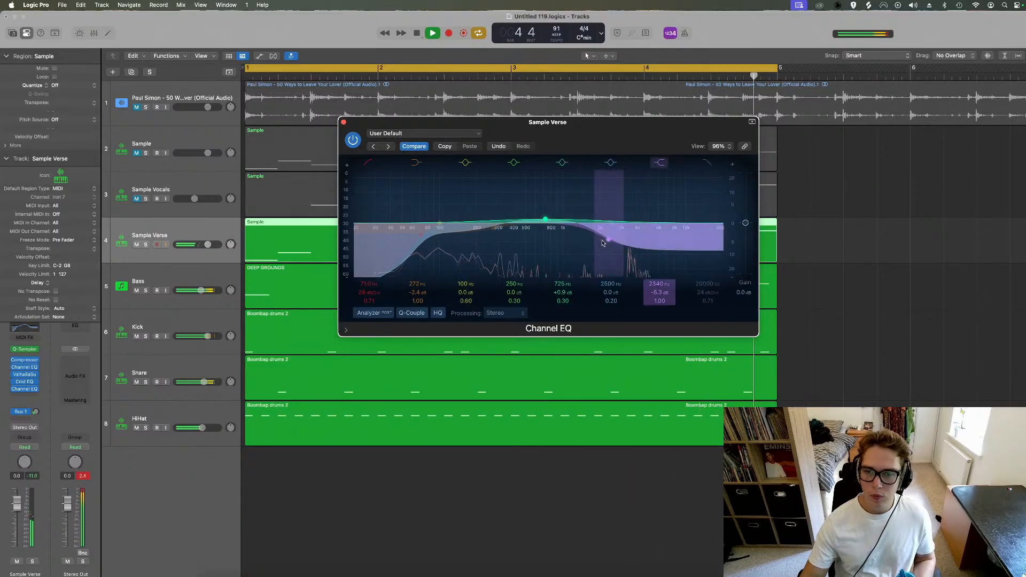
pyautogui.moveTo(603, 244); pyautogui.dragTo(598, 244)
pyautogui.press('v')
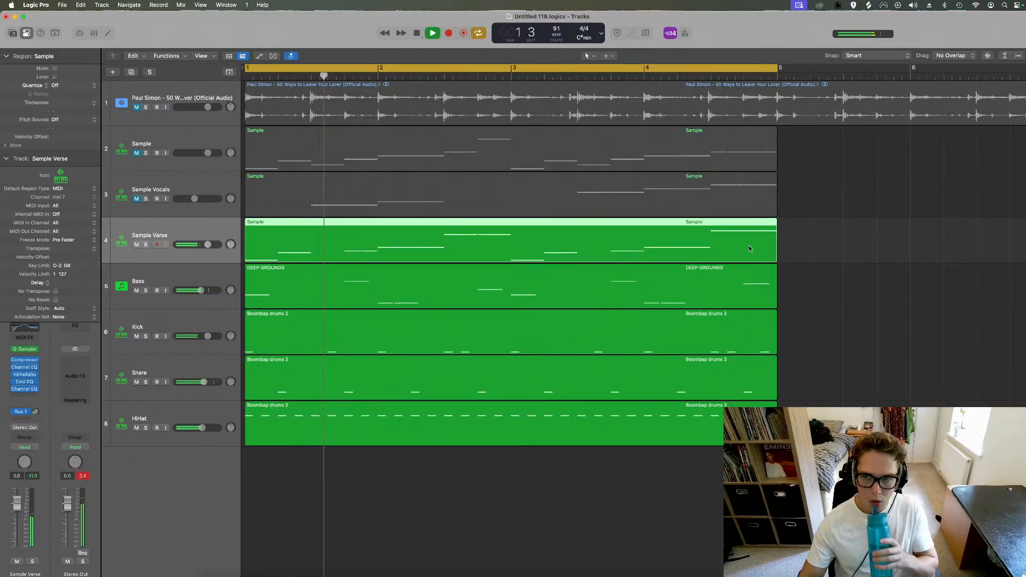
# Step: Stop playback, mute the Sample Verse track and unmute the Sample and Sample Vocals tracks
pyautogui.click(851, 258)
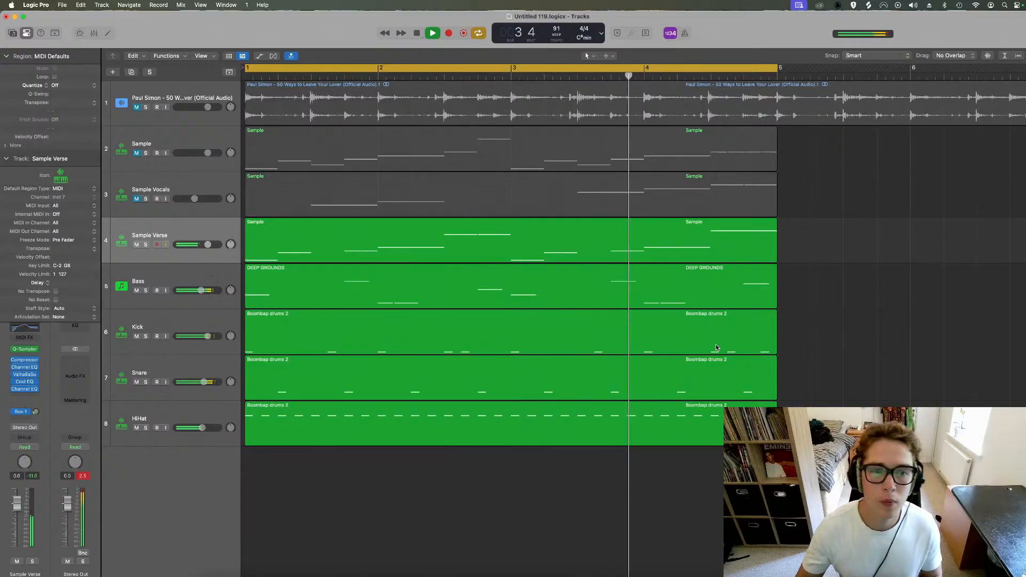
pyautogui.press('space')
pyautogui.click(142, 216)
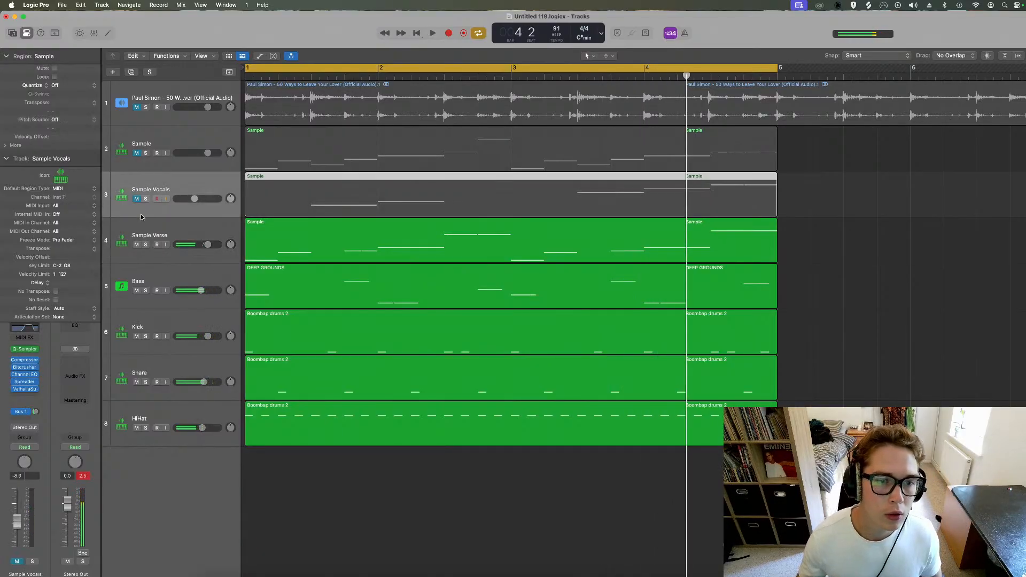
pyautogui.click(136, 245)
pyautogui.moveTo(136, 199); pyautogui.dragTo(136, 152)
# Step: Play the loop from the start, duplicate the Sample Vocals track with its settings and remove the Bitcrusher from the copy
pyautogui.press('Return')
pyautogui.press('space')
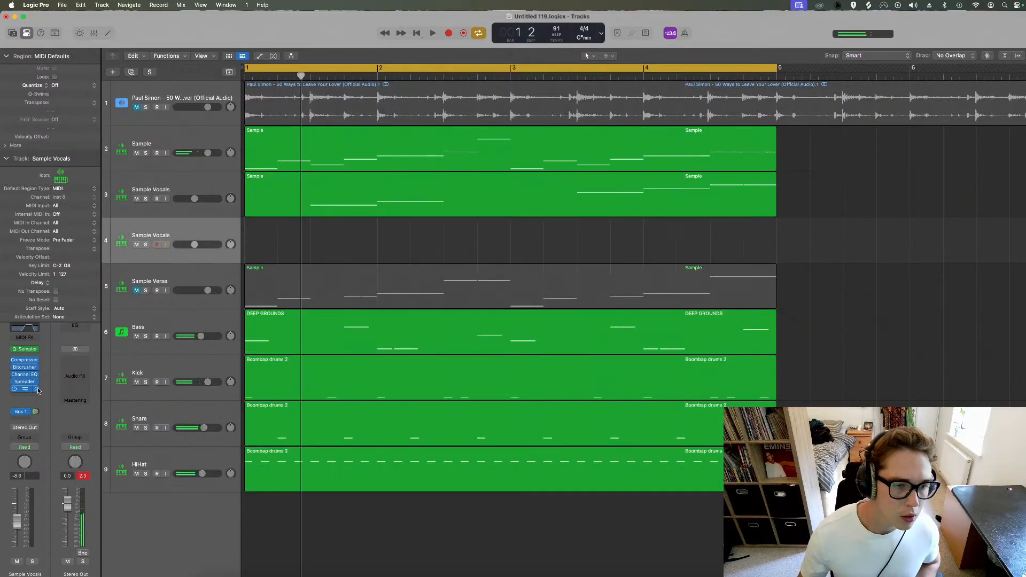
pyautogui.click(37, 369)
pyautogui.click(63, 365)
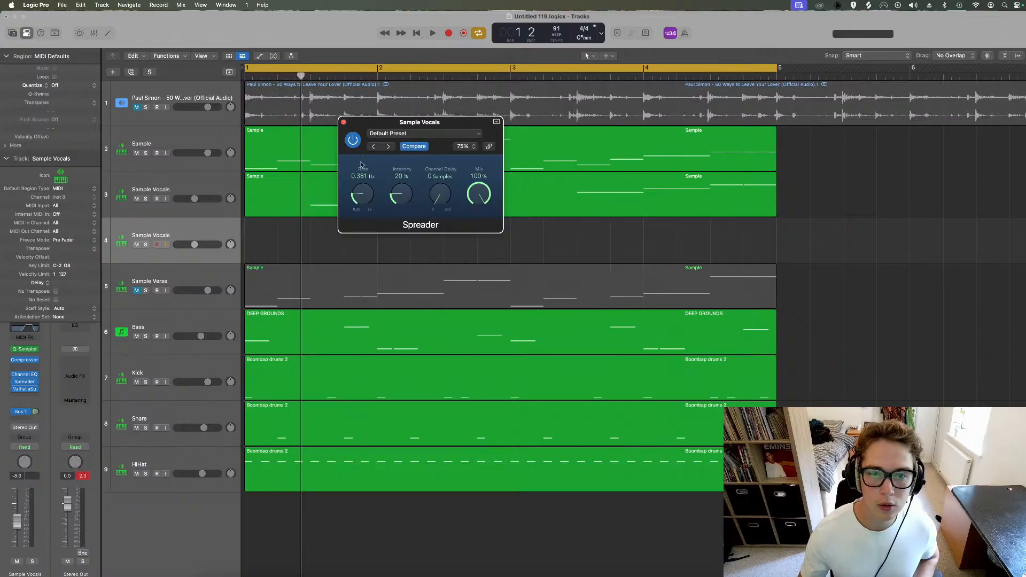
pyautogui.click(344, 123)
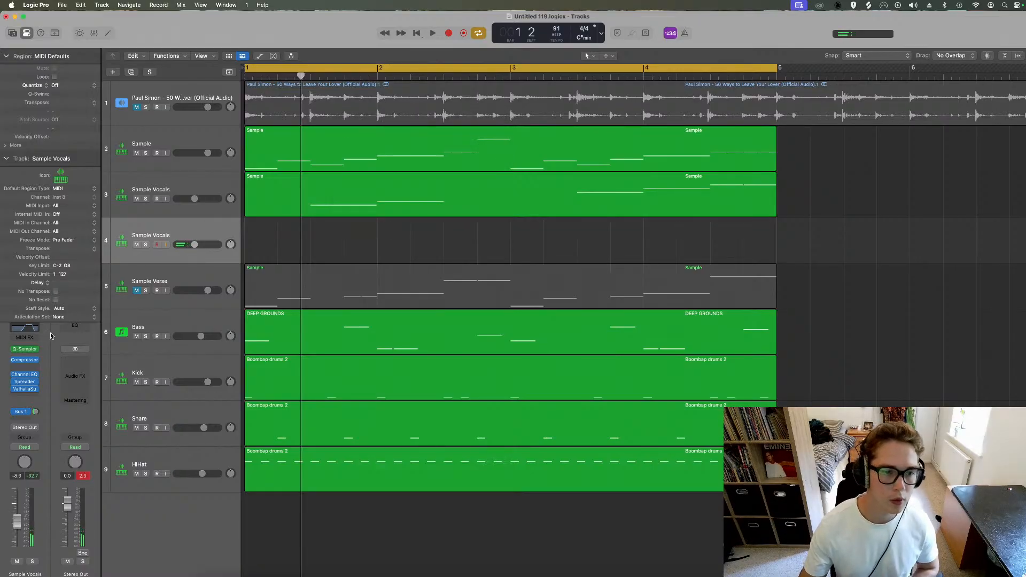
# Step: Lower the duplicated Sample Vocals track's Bus 1 send and raise its volume to -4.4 dB
pyautogui.moveTo(36, 412); pyautogui.dragTo(35, 434)
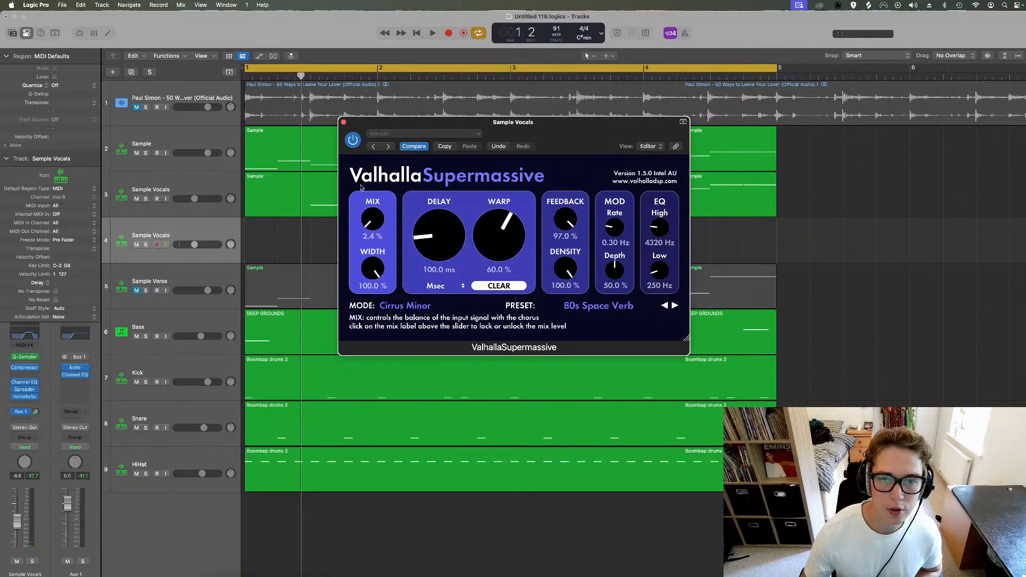
pyautogui.click(343, 123)
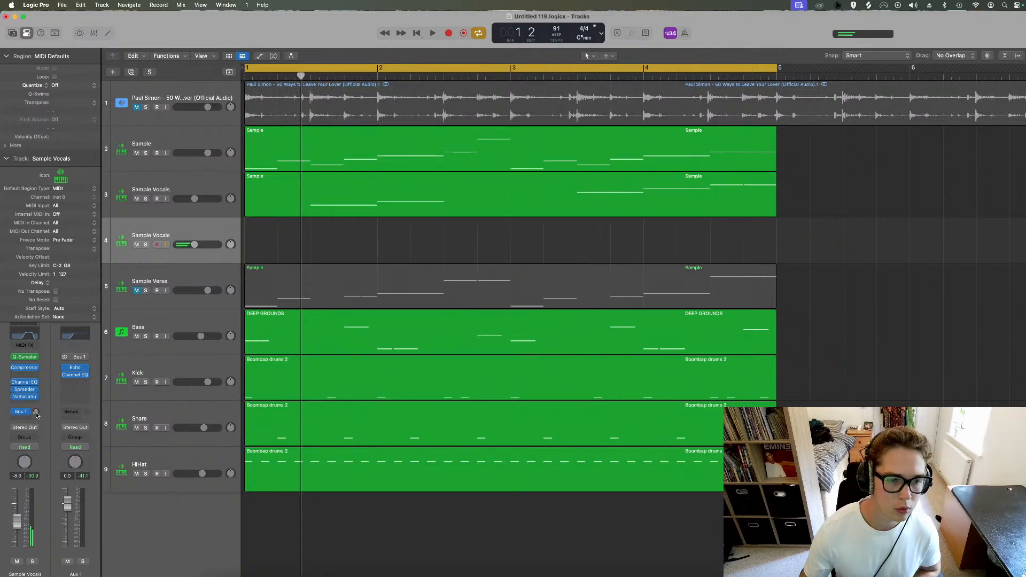
pyautogui.moveTo(206, 245); pyautogui.dragTo(212, 245)
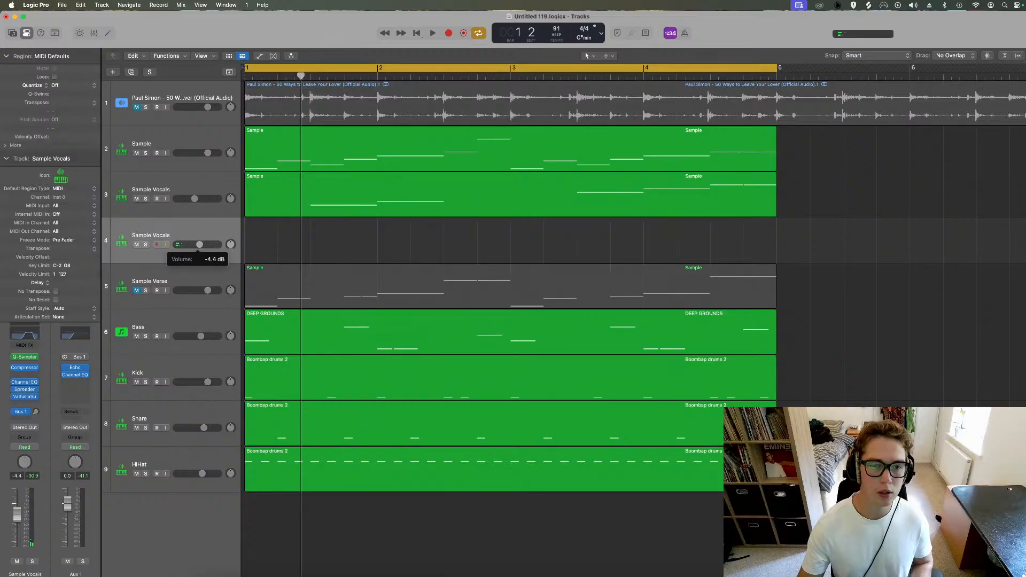
pyautogui.press('space')
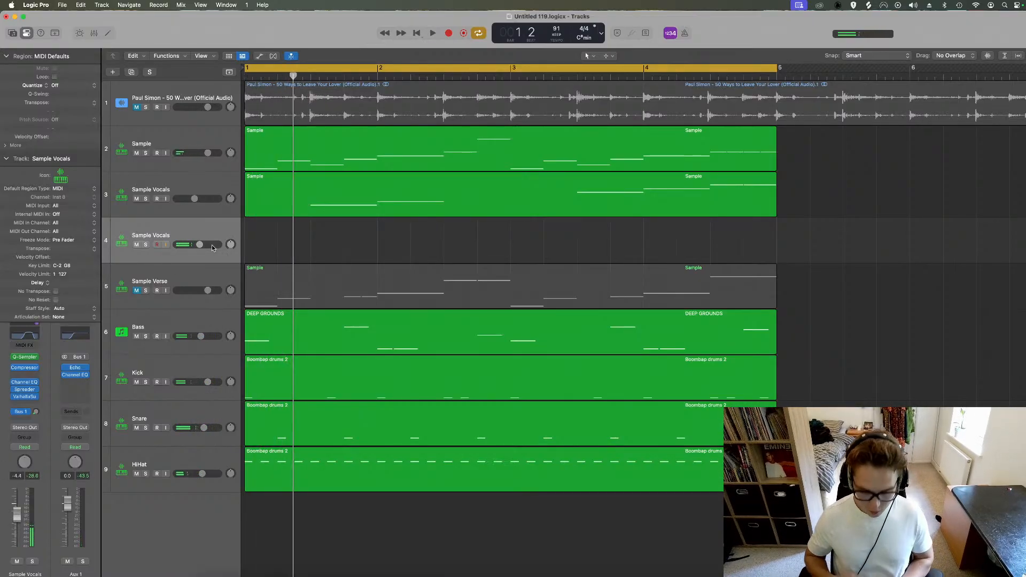
# Step: Try a playback speed of 2 in the duplicated track's Quick Sampler
pyautogui.click(25, 357)
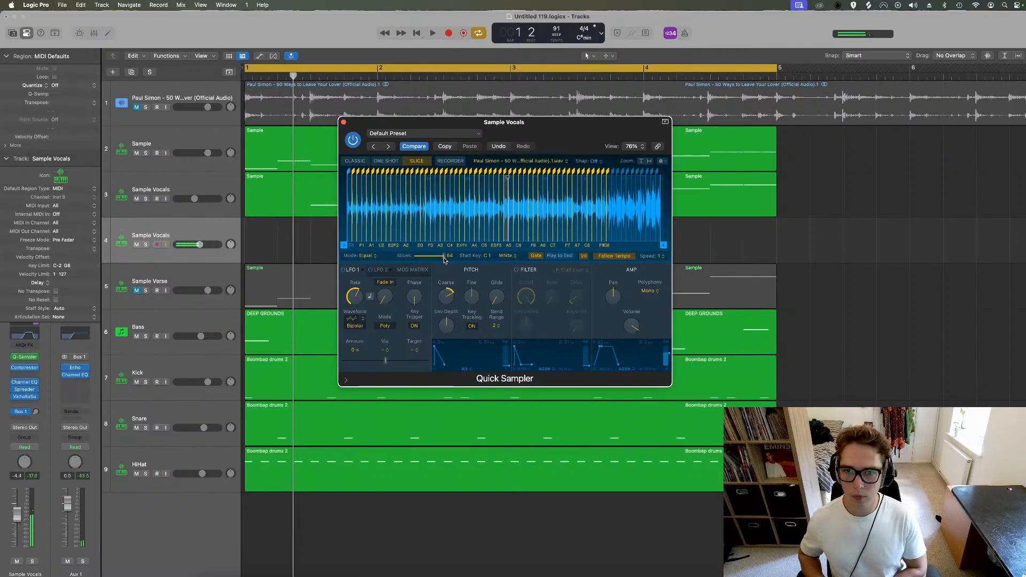
pyautogui.click(667, 258)
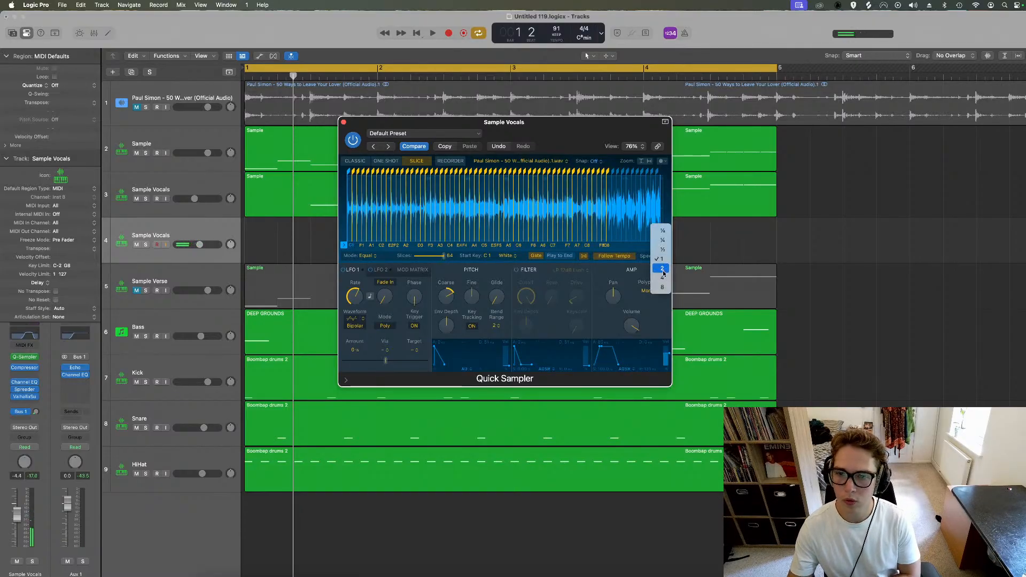
pyautogui.click(663, 274)
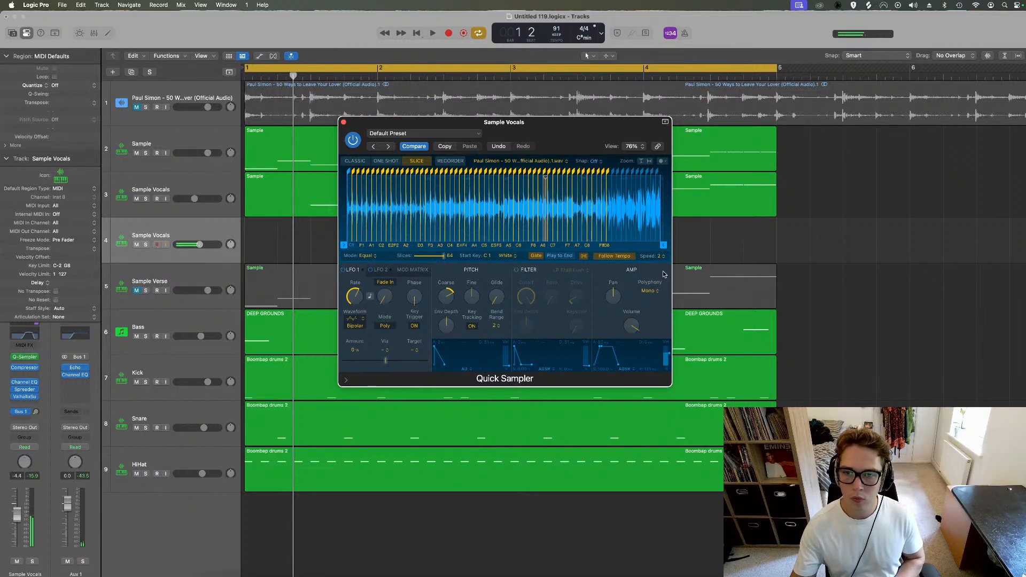
pyautogui.moveTo(343, 245)
pyautogui.mouseDown()
pyautogui.moveTo(485, 245)
pyautogui.moveTo(343, 245)
pyautogui.mouseUp()
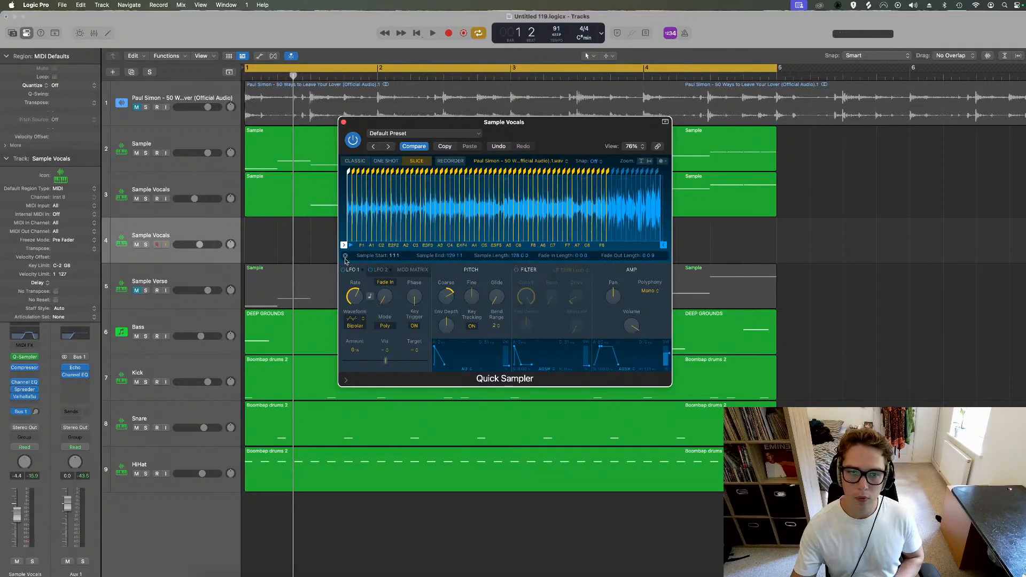
# Step: In the duplicated track's Quick Sampler, map the slices chromatically, with speed 1 and a lower coarse pitch
pyautogui.click(519, 256)
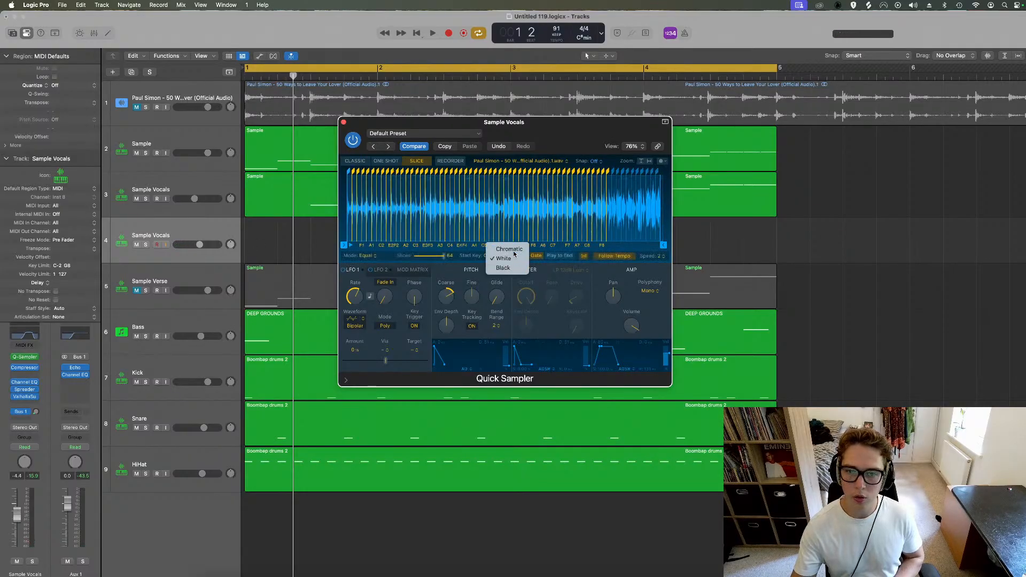
pyautogui.click(509, 250)
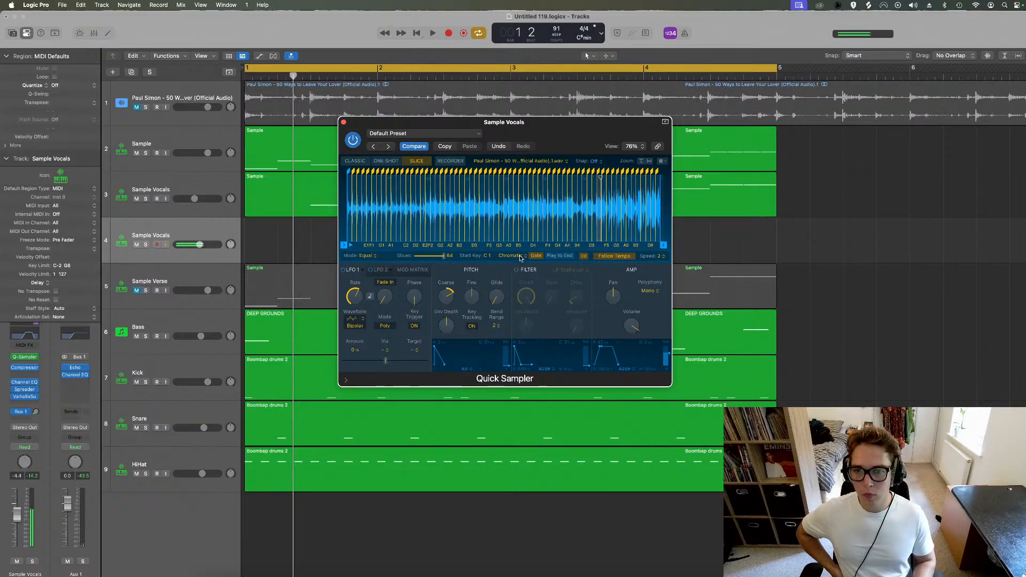
pyautogui.click(663, 259)
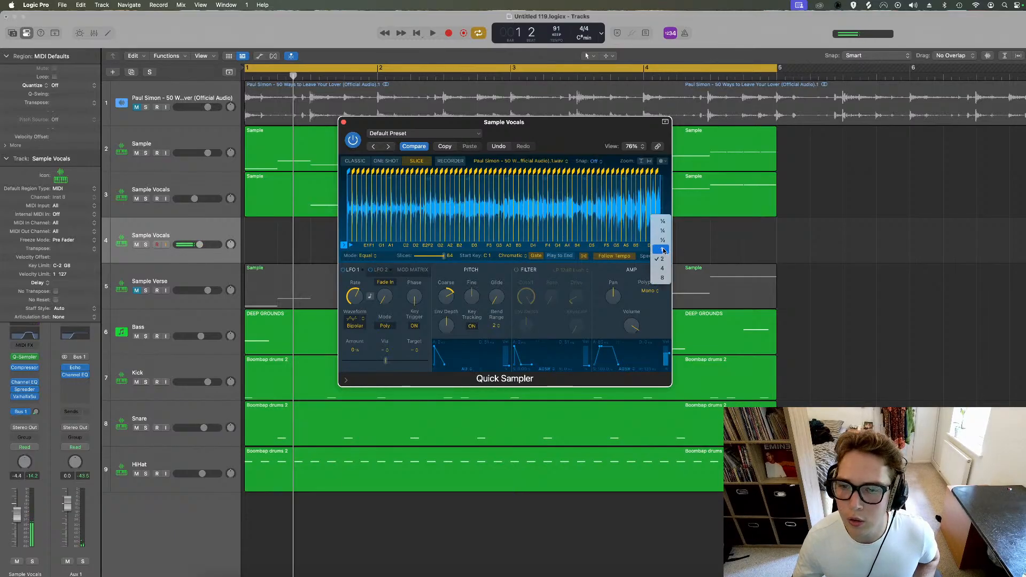
pyautogui.click(457, 304)
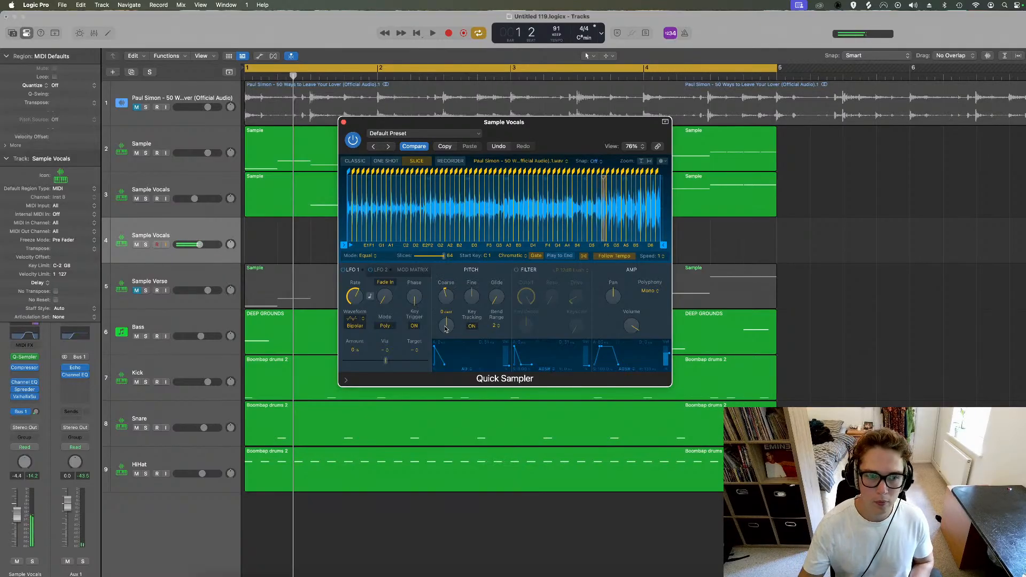
# Step: Lower the duplicated track's ValhallaSupermassive mix to 0.7 % and bring Quick Sampler back to the front
pyautogui.click(21, 397)
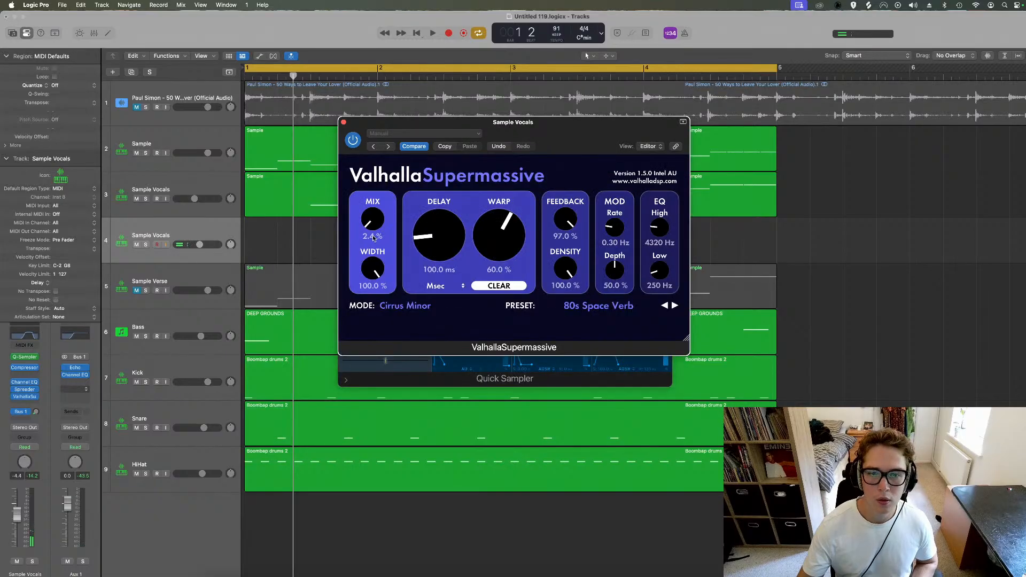
pyautogui.moveTo(373, 238); pyautogui.dragTo(373, 246)
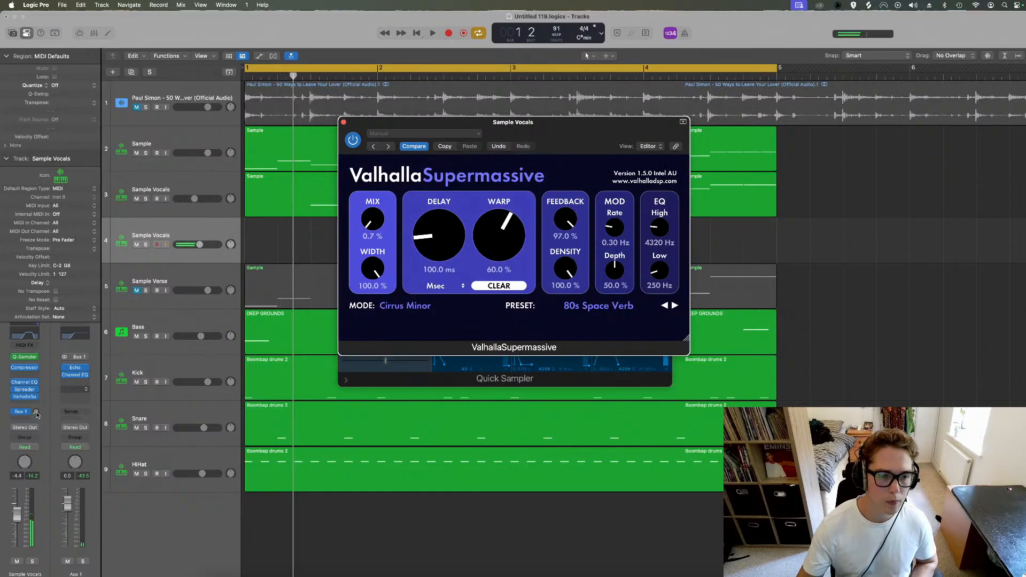
pyautogui.click(32, 357)
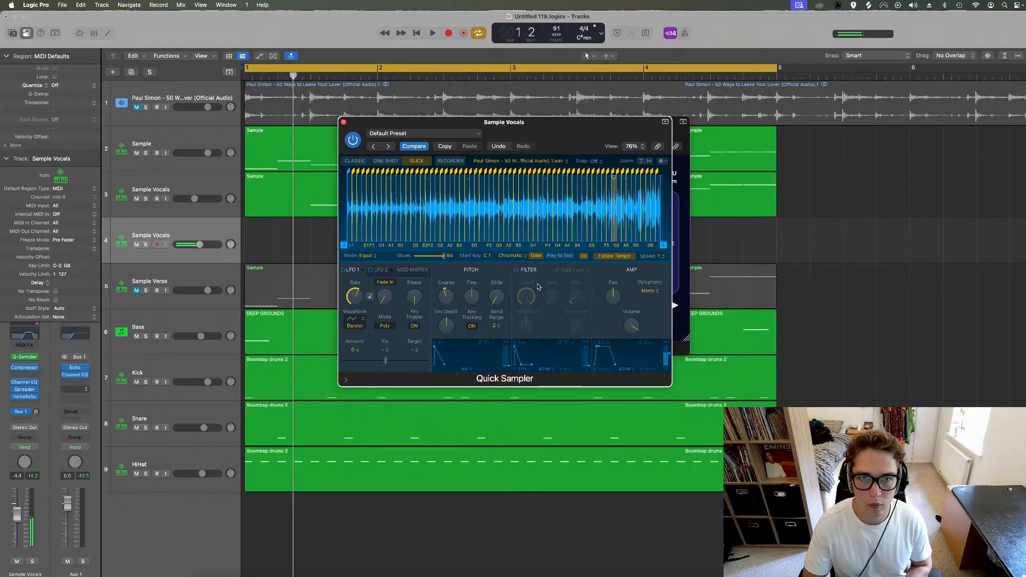
# Step: Replay the loop several times from the start while rehearsing slices on the duplicated Sample Vocals track
pyautogui.press('space')
pyautogui.press('space')
pyautogui.press('space')
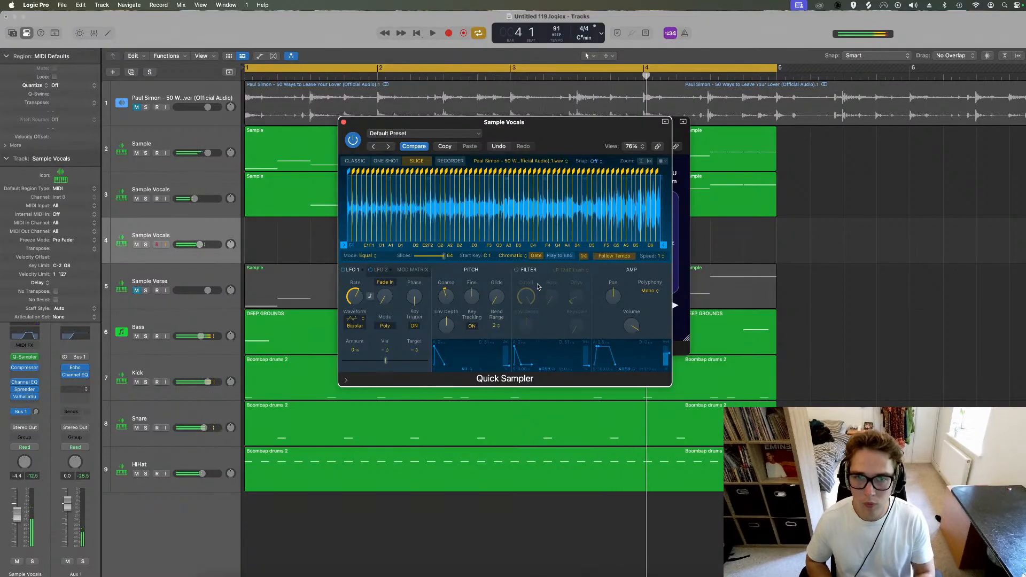
pyautogui.press('Return')
pyautogui.press('space')
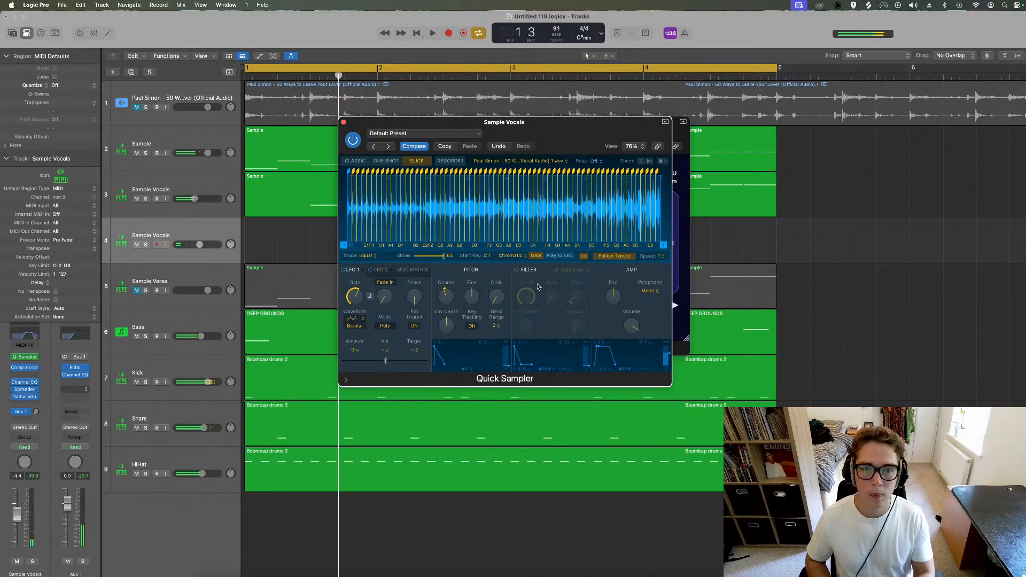
pyautogui.press('space')
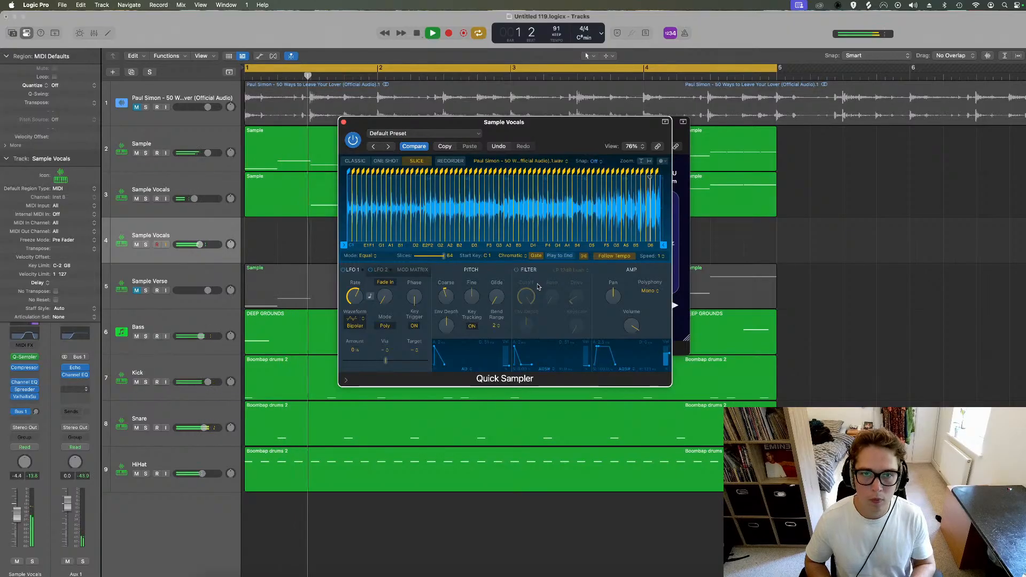
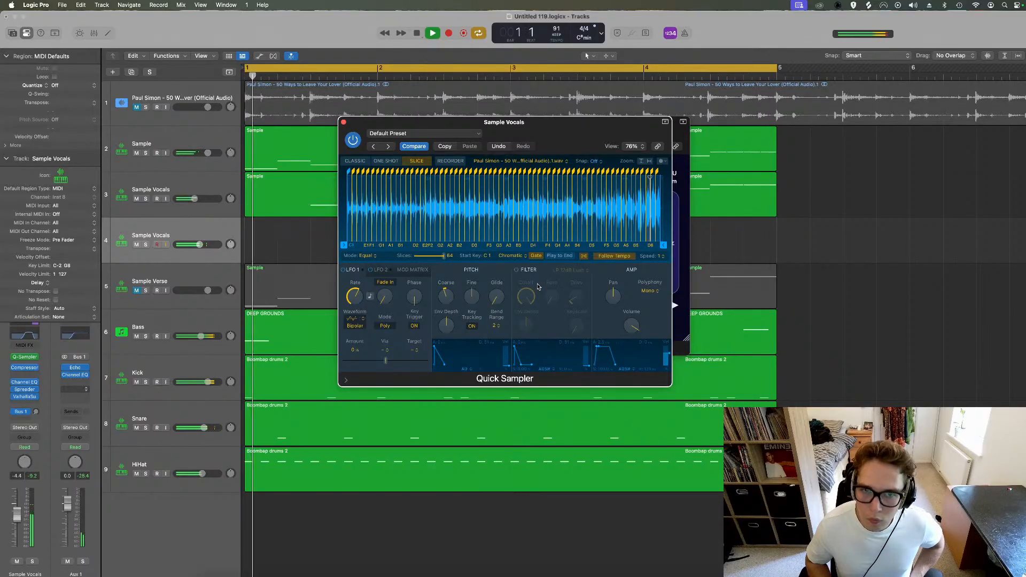
pyautogui.press('space')
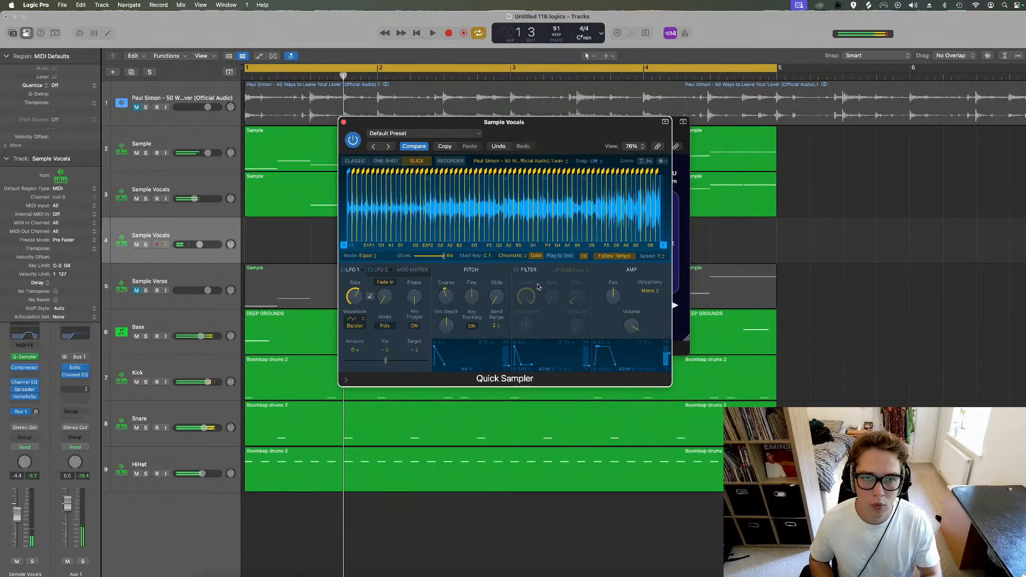
pyautogui.press('space')
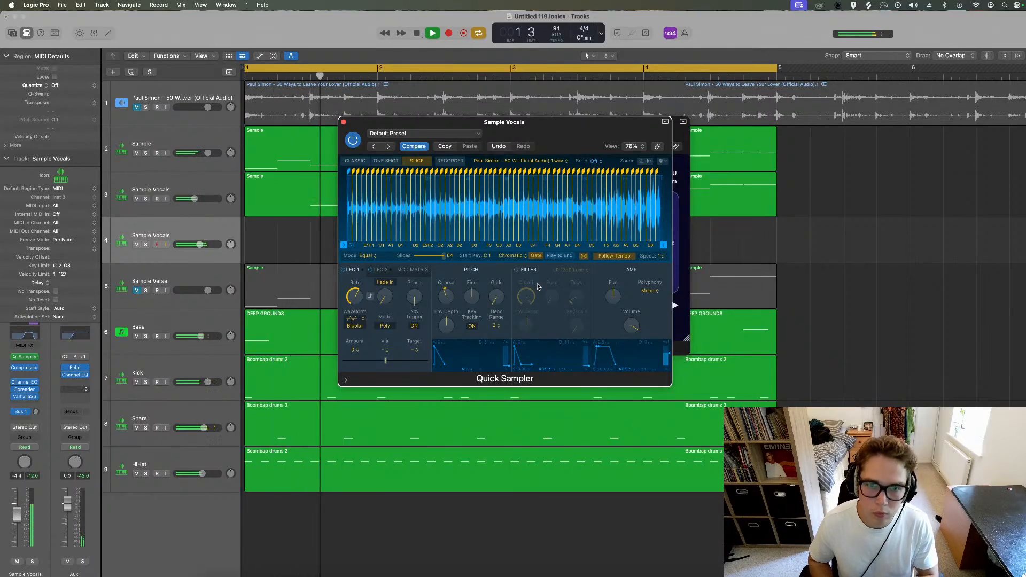
# Step: Clear the plug-in windows off the arrangement and record a three-note slice take on the duplicated Sample Vocals track
pyautogui.moveTo(366, 123); pyautogui.dragTo(624, 202)
pyautogui.click(343, 122)
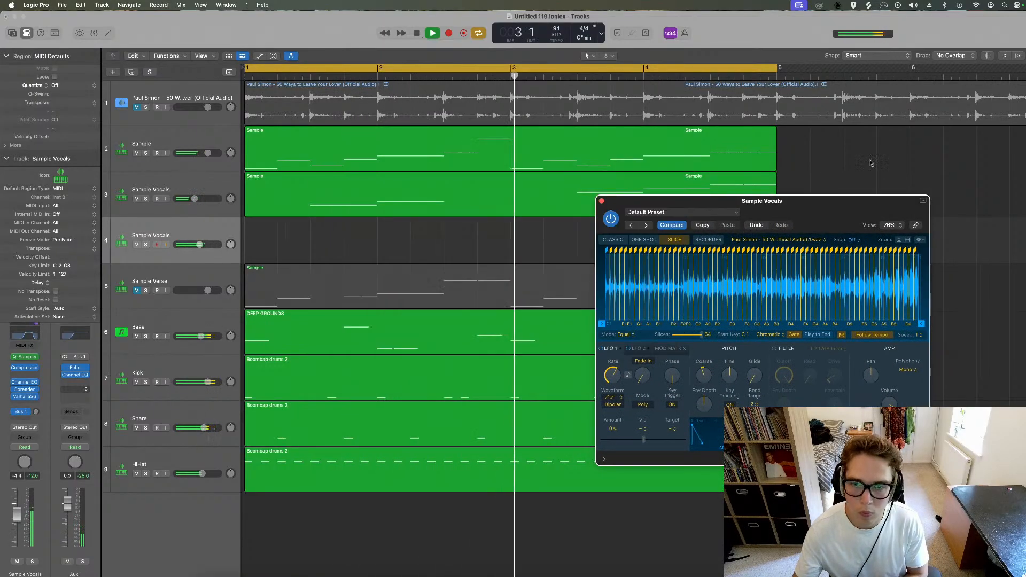
pyautogui.press('space')
pyautogui.press('r')
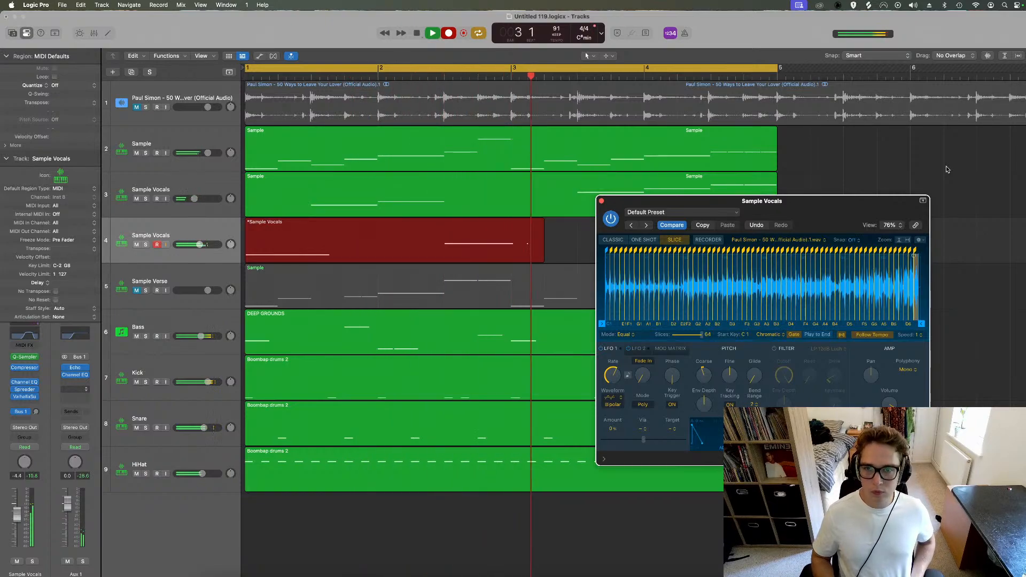
pyautogui.press('space')
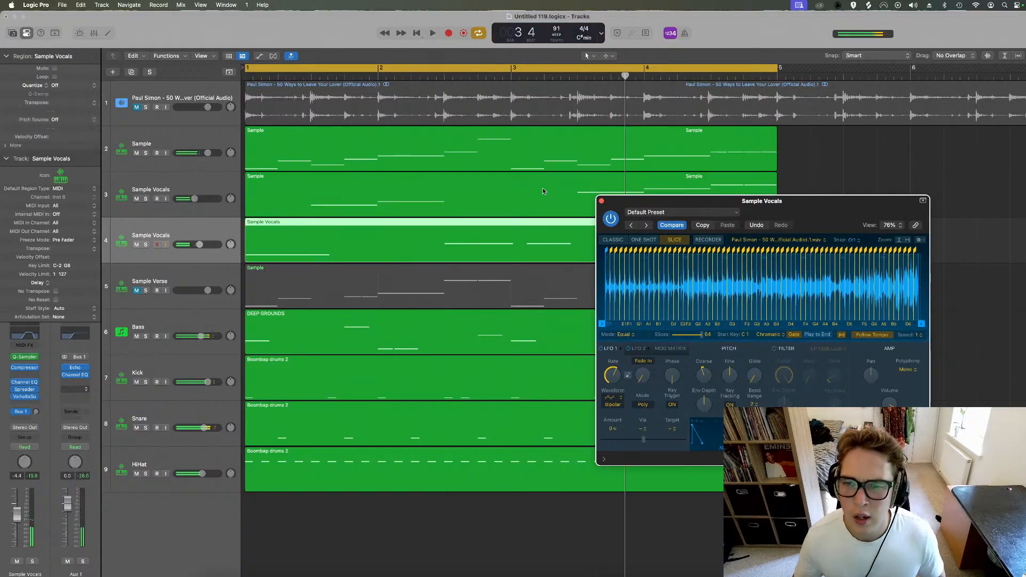
# Step: Close Quick Sampler, extend the recorded Sample Vocals region to the end of bar 4 and open it in the Piano Roll
pyautogui.click(601, 201)
pyautogui.moveTo(644, 240); pyautogui.dragTo(776, 245)
pyautogui.doubleClick(630, 252)
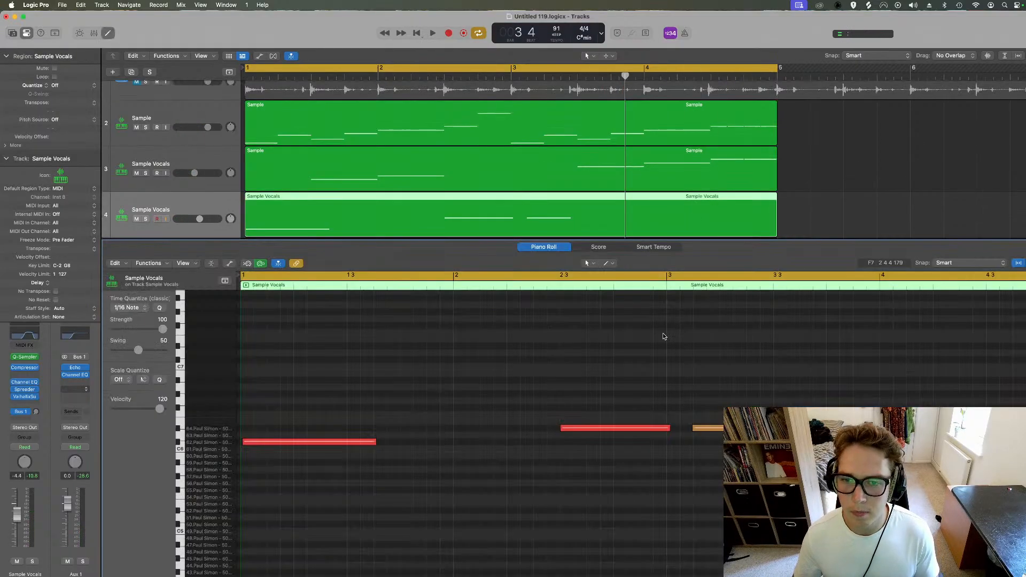
# Step: Quantize the recorded notes to 1/16 and shorten the first one to end at beat 3 of bar 1
pyautogui.moveTo(240, 469); pyautogui.dragTo(244, 467)
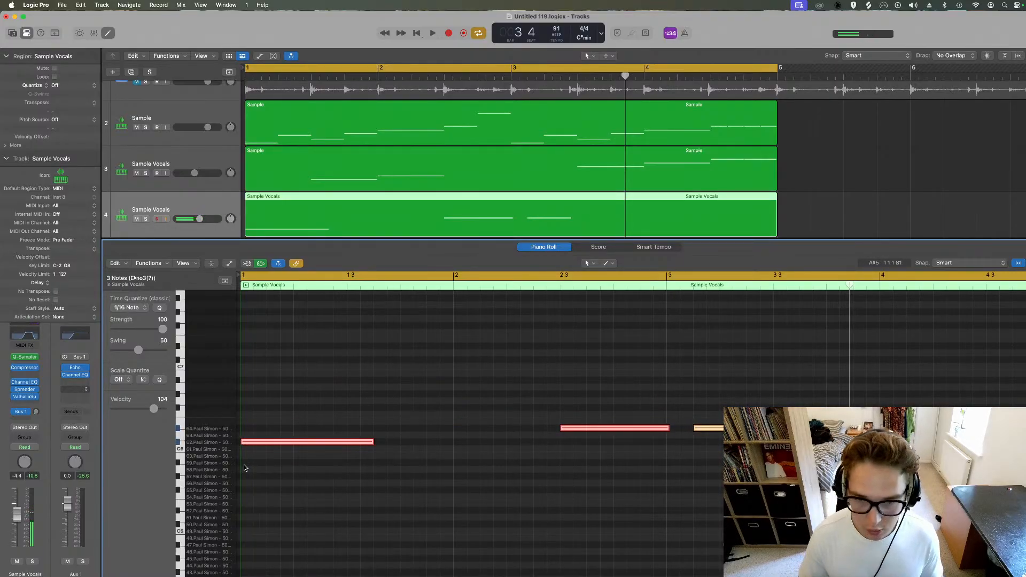
pyautogui.click(395, 444)
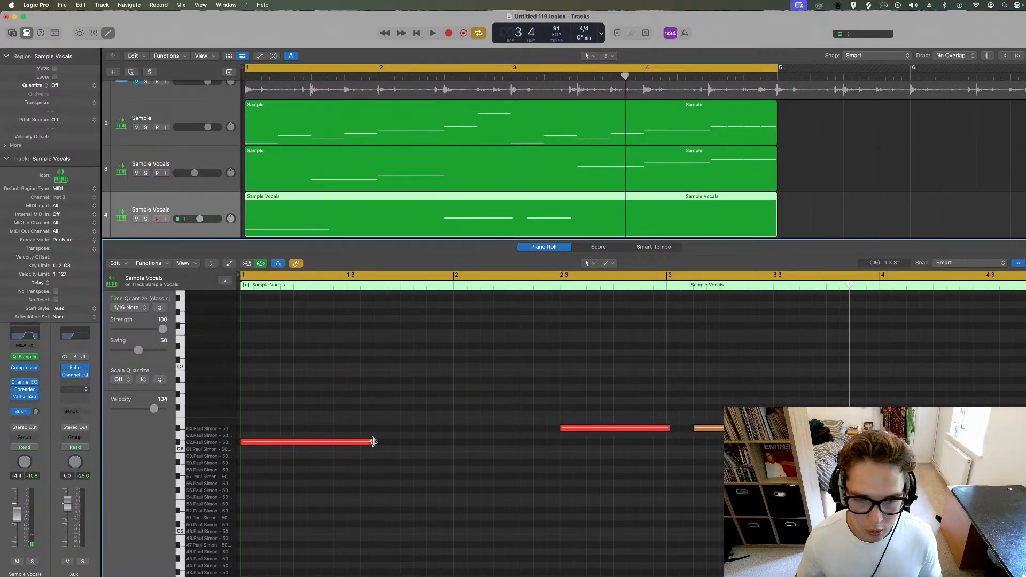
pyautogui.moveTo(373, 442); pyautogui.dragTo(347, 442)
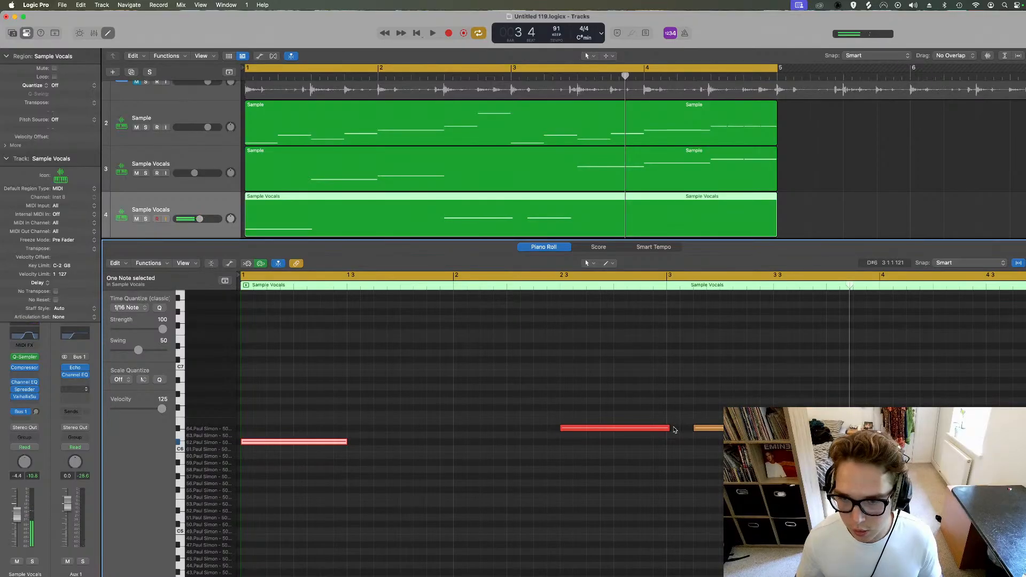
# Step: Trim the second note to end at the start of bar 3 and delete the third note
pyautogui.moveTo(669, 429); pyautogui.dragTo(662, 433)
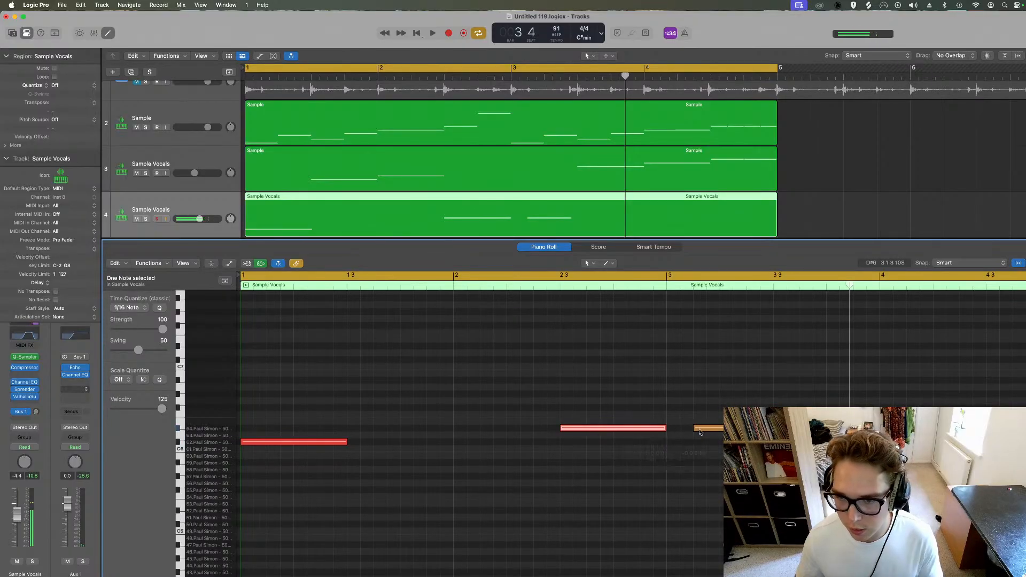
pyautogui.click(656, 429)
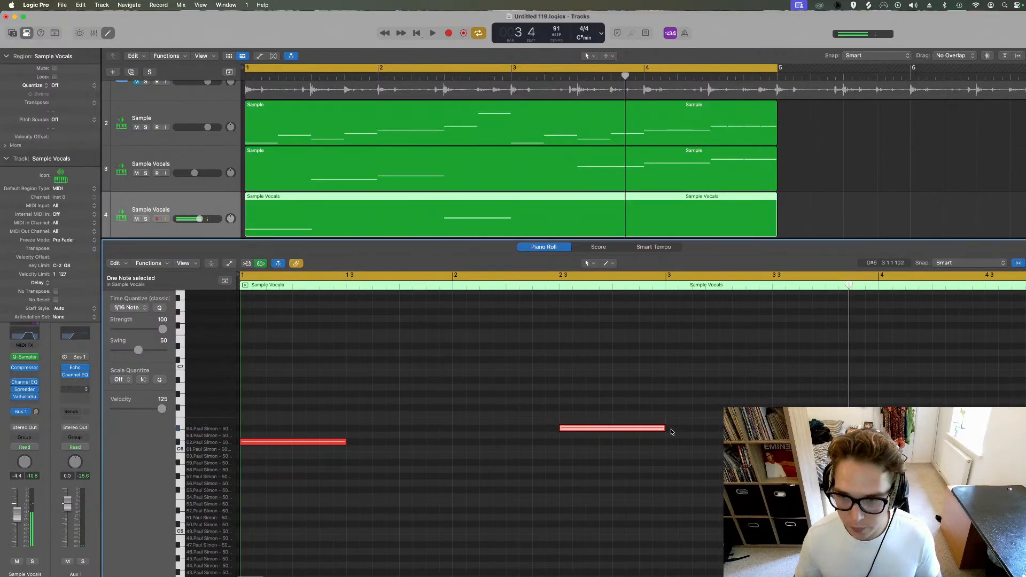
# Step: Add a note on slice 64 at the start of bar 3, delete the one at beat 3 of bar 2, and close the Piano Roll
pyautogui.keyDown('super'); pyautogui.click(671, 429); pyautogui.keyUp('super')
pyautogui.press('space')
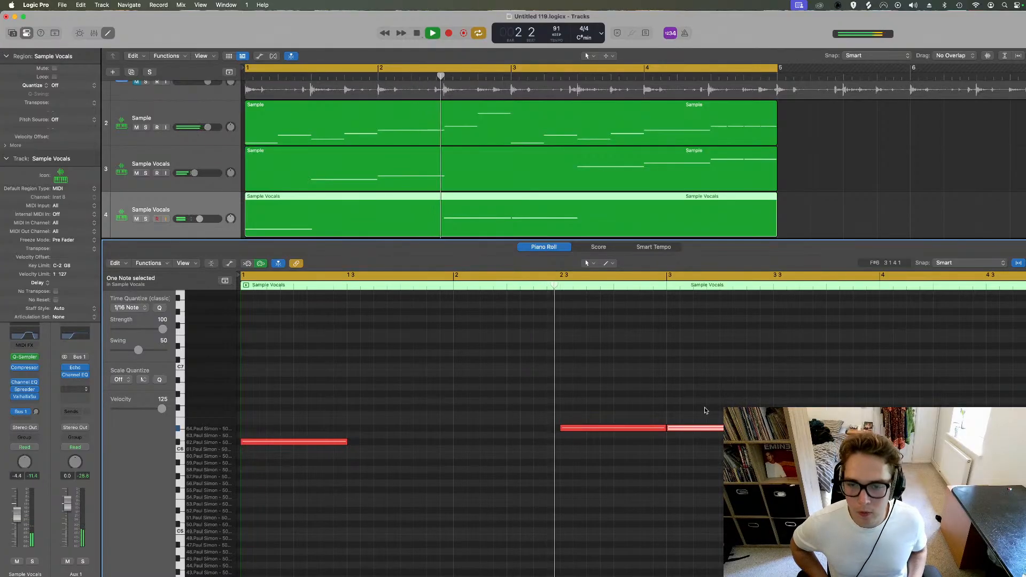
pyautogui.press('space')
pyautogui.click(634, 428)
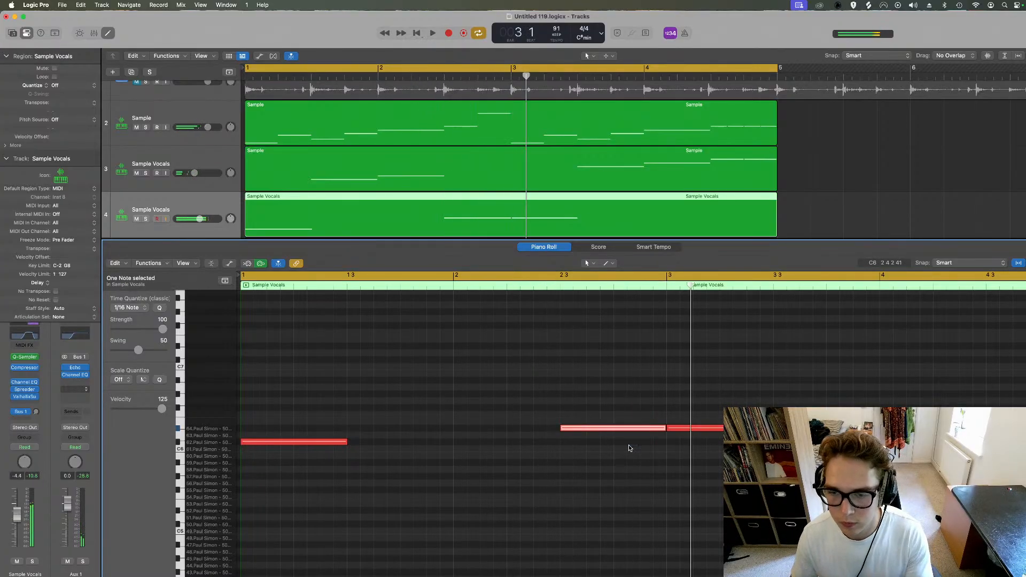
pyautogui.press('BackSpace')
pyautogui.press('space')
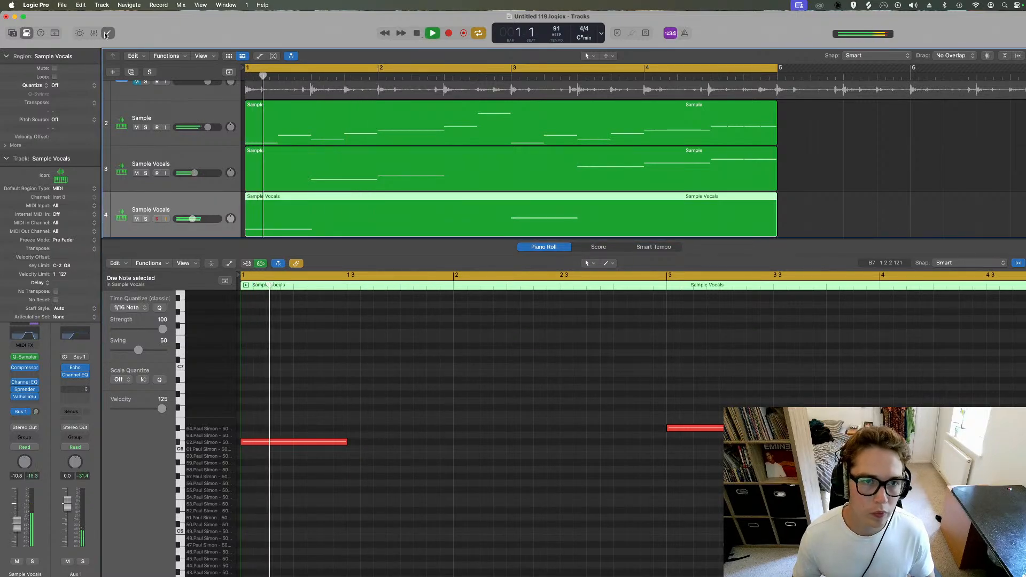
pyautogui.press('p')
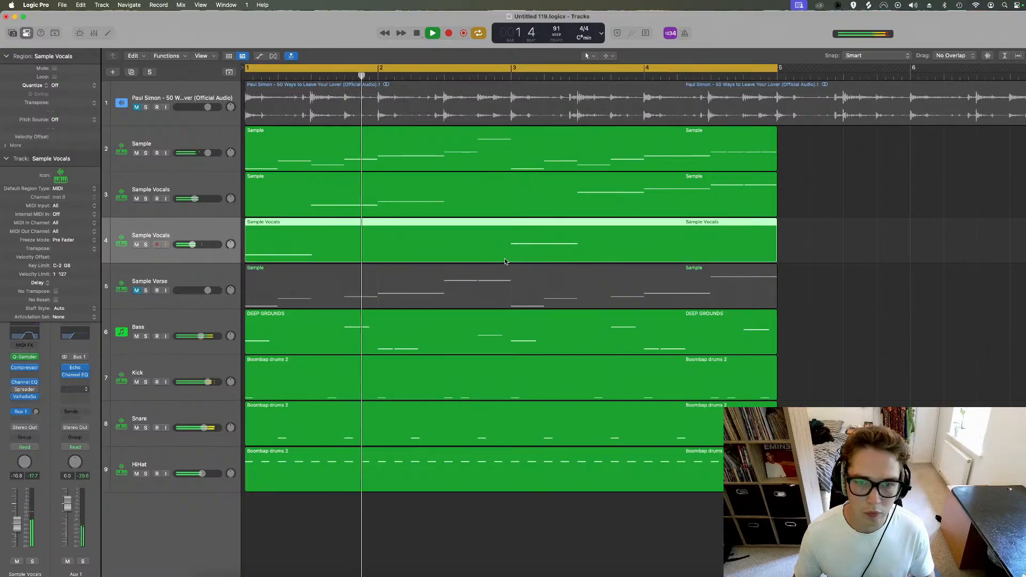
# Step: Lower the high-cut frequency in the duplicated Sample Vocals track's Channel EQ to about 1360 Hz, audition it and close the plug-in
pyautogui.click(25, 335)
pyautogui.press('space')
pyautogui.moveTo(637, 233); pyautogui.dragTo(577, 254)
pyautogui.press('space')
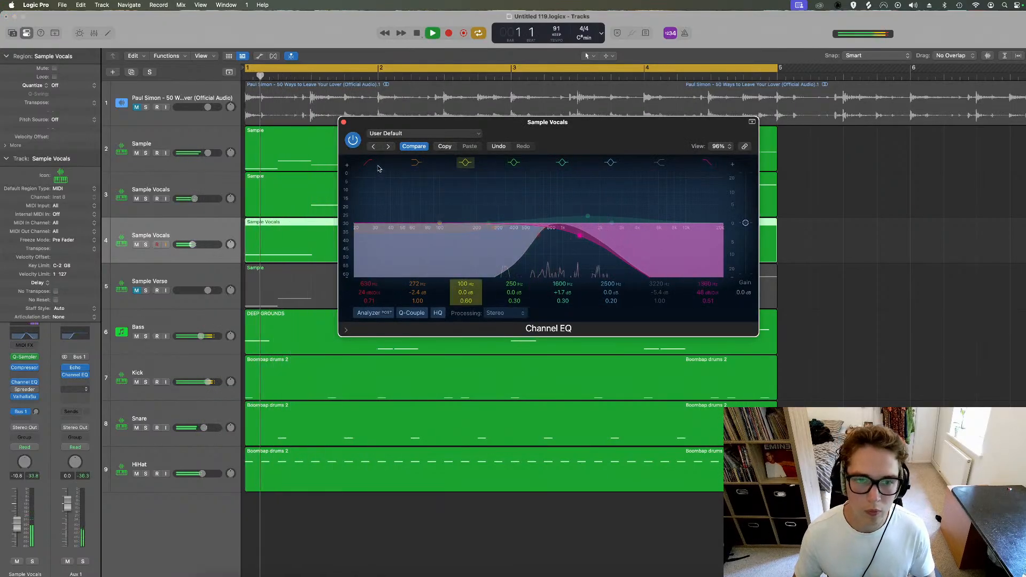
pyautogui.click(344, 123)
# Step: Rename the duplicated track Sample Vocals 2 and remove its Spreader plug-in
pyautogui.doubleClick(160, 236)
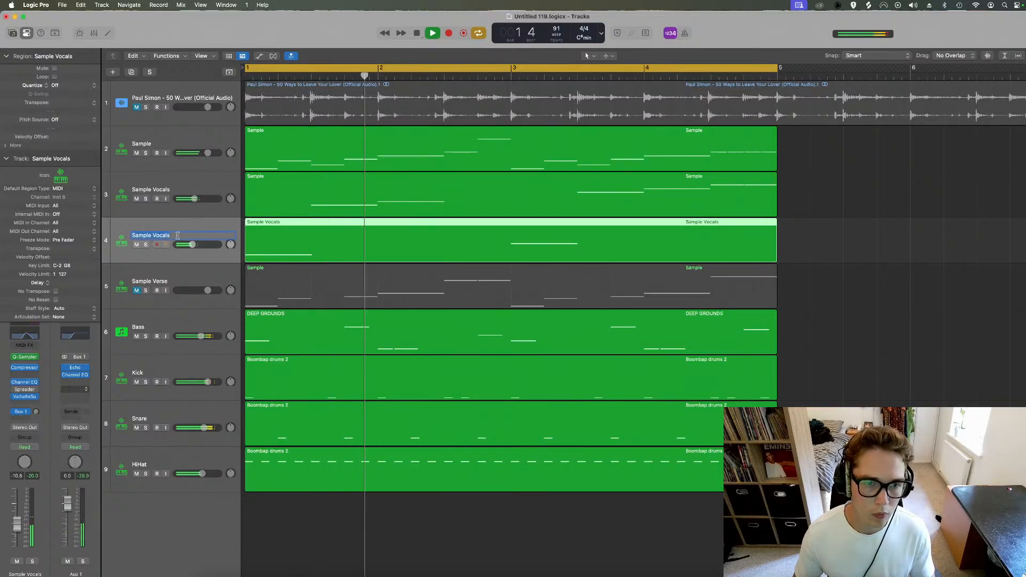
pyautogui.write('2')
pyautogui.press('Return')
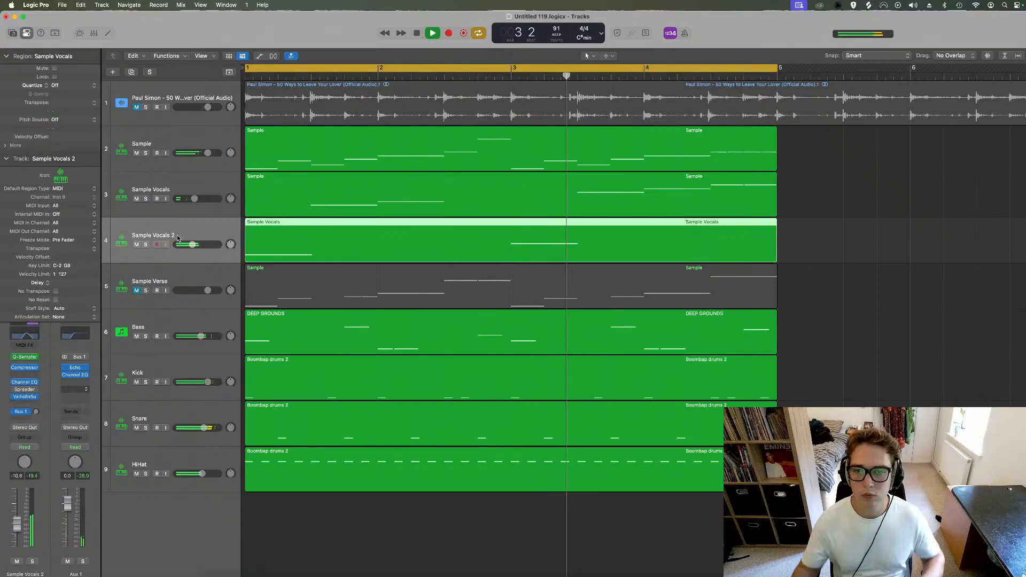
pyautogui.click(35, 392)
pyautogui.click(56, 367)
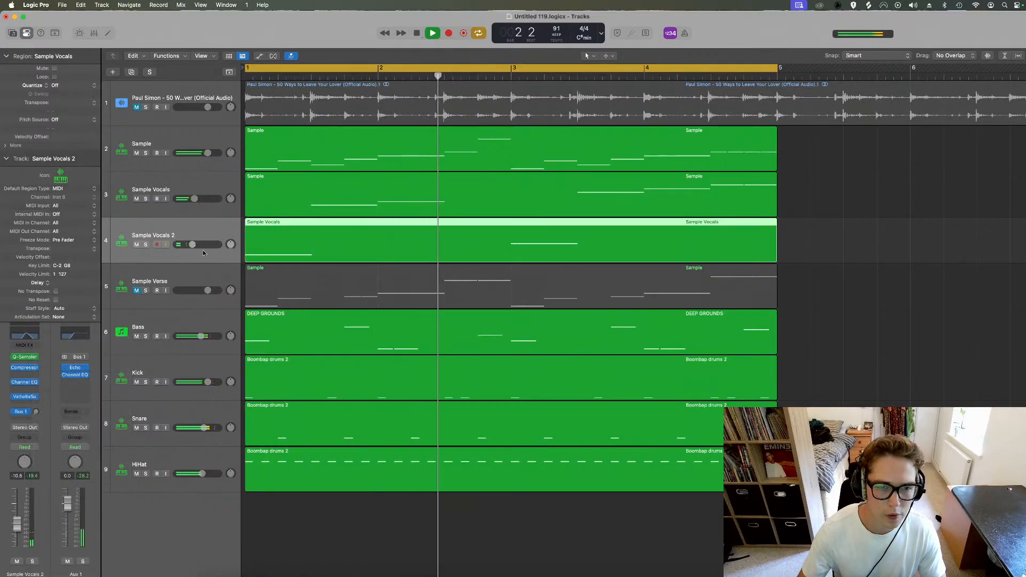
# Step: Lower the Sample Vocals 2 track volume to -12.6 dB and audition the start of the loop
pyautogui.moveTo(193, 245); pyautogui.dragTo(191, 247)
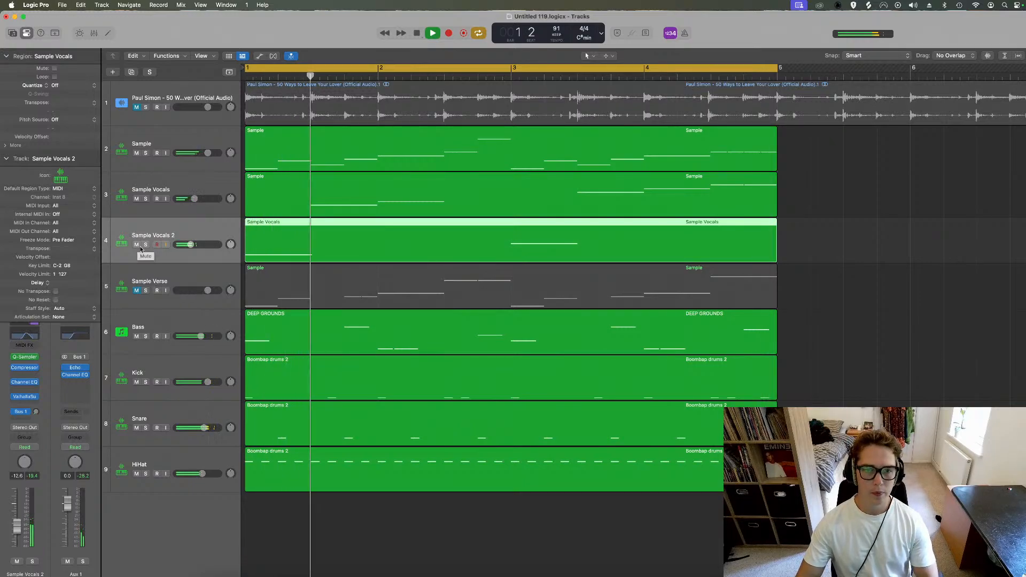
pyautogui.press('space')
pyautogui.press('space')
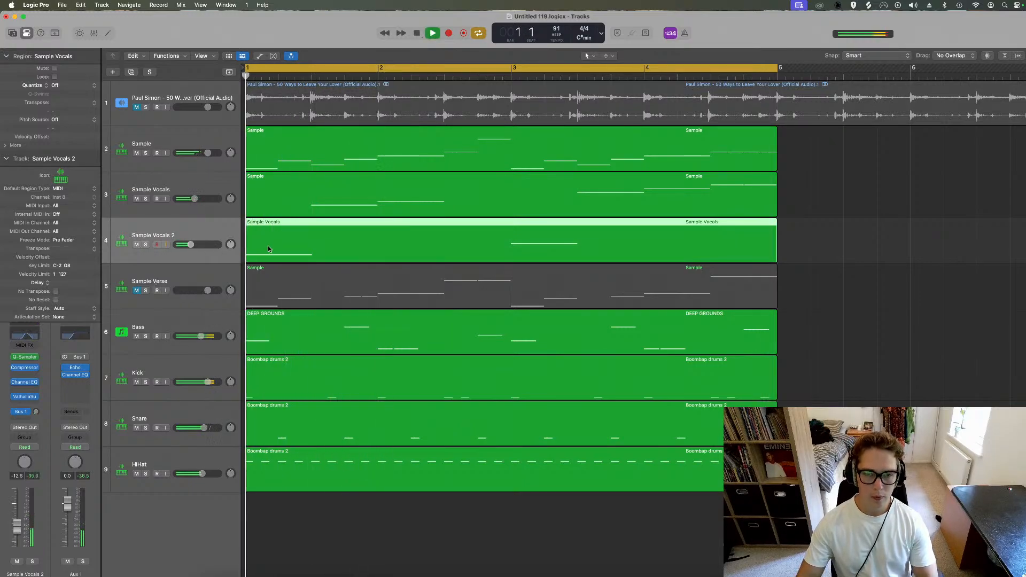
pyautogui.press('space')
pyautogui.press('space')
pyautogui.press('space')
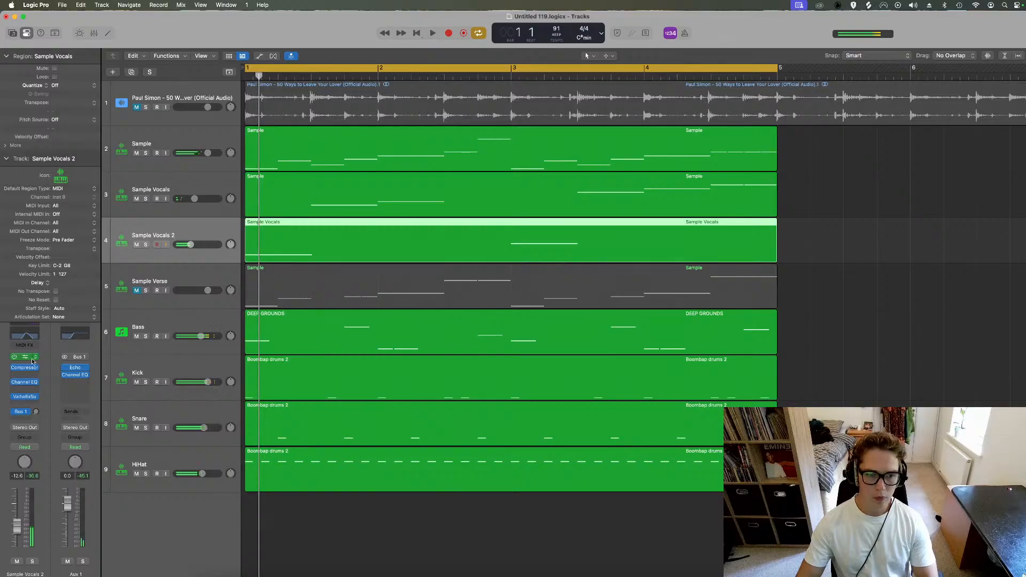
# Step: Open the Sample Vocals 2 track's region in the Piano Roll and delete both of its notes
pyautogui.click(32, 362)
pyautogui.press('space')
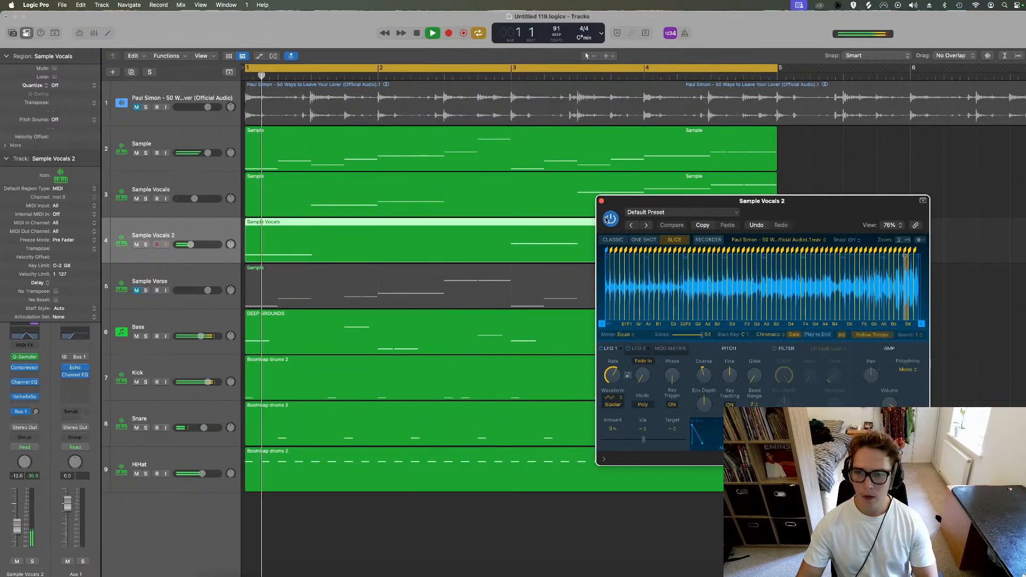
pyautogui.click(601, 201)
pyautogui.press('space')
pyautogui.doubleClick(666, 245)
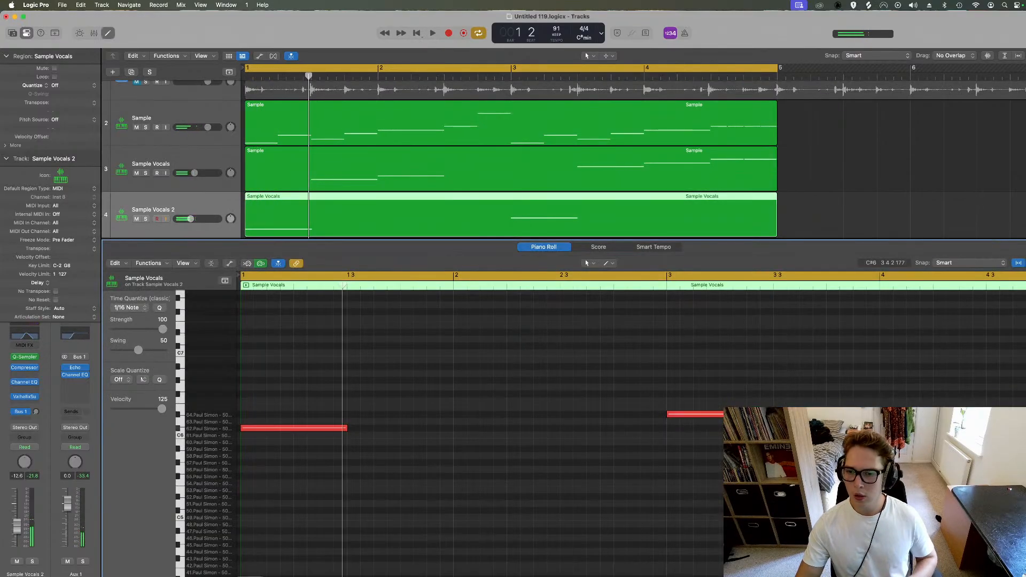
pyautogui.moveTo(822, 406); pyautogui.dragTo(213, 428)
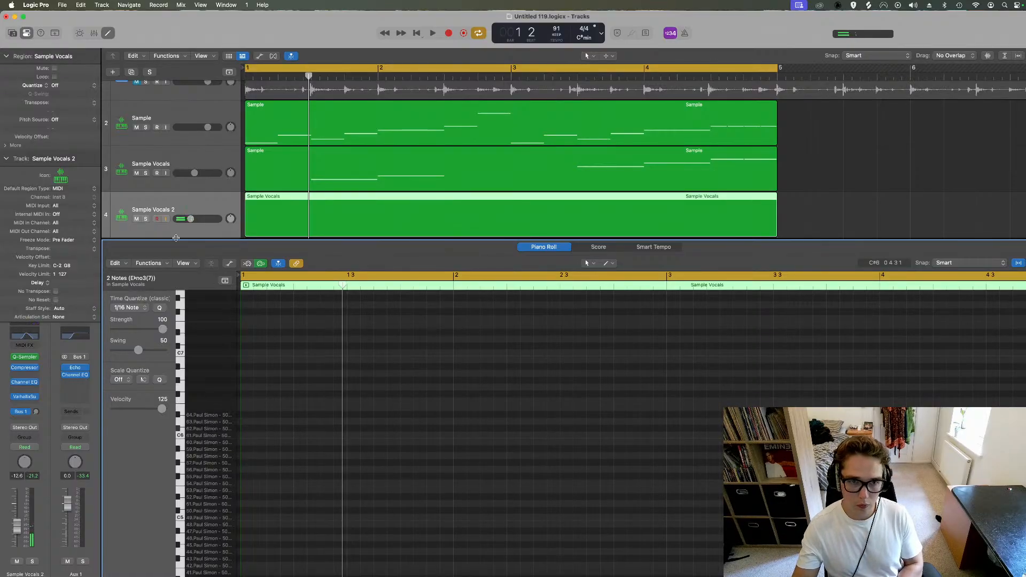
# Step: Raise the Sample Vocals 2 track volume to -1.3 dB while the loop plays
pyautogui.moveTo(191, 219); pyautogui.dragTo(199, 219)
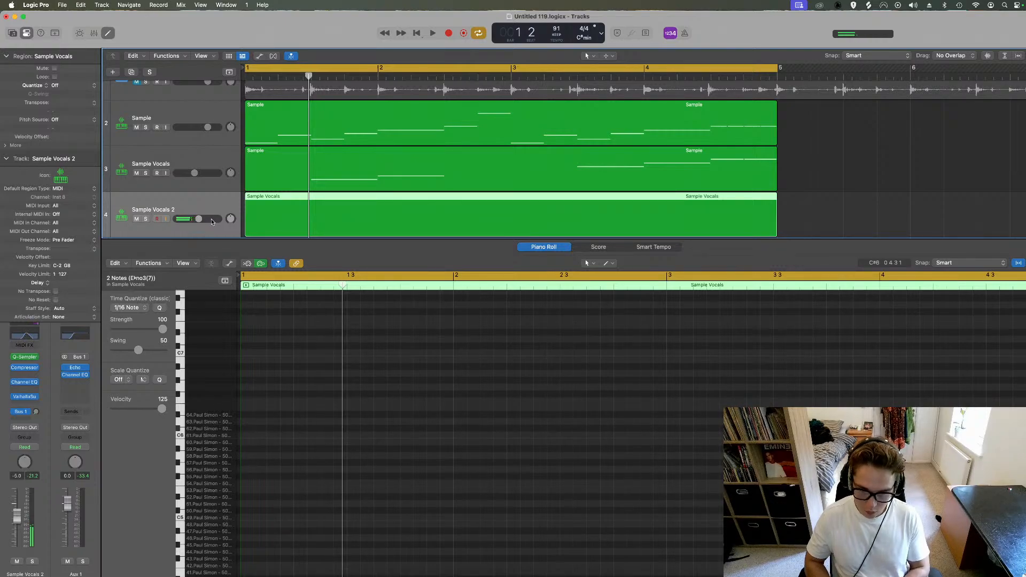
pyautogui.press('space')
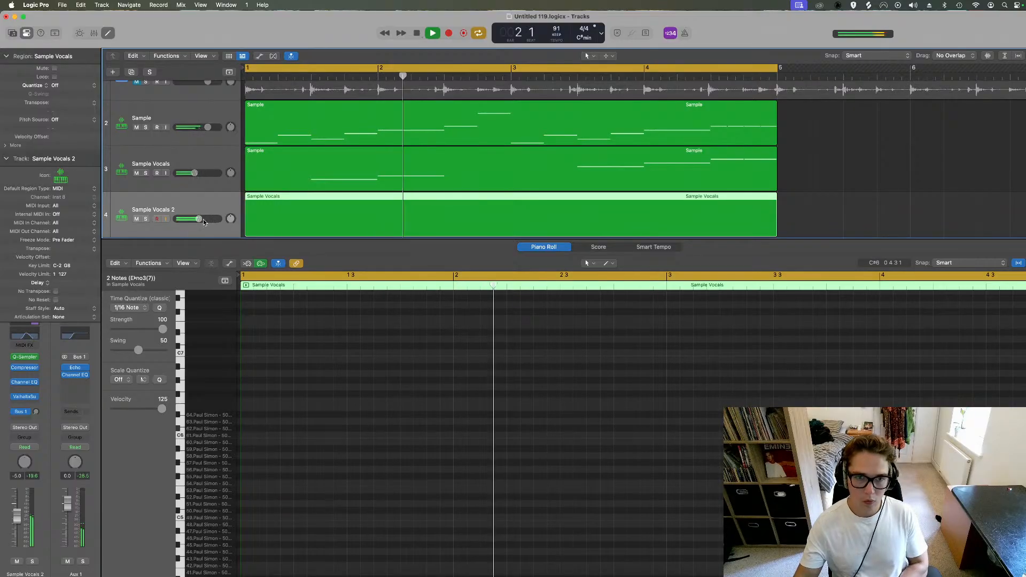
pyautogui.moveTo(213, 222); pyautogui.dragTo(215, 221)
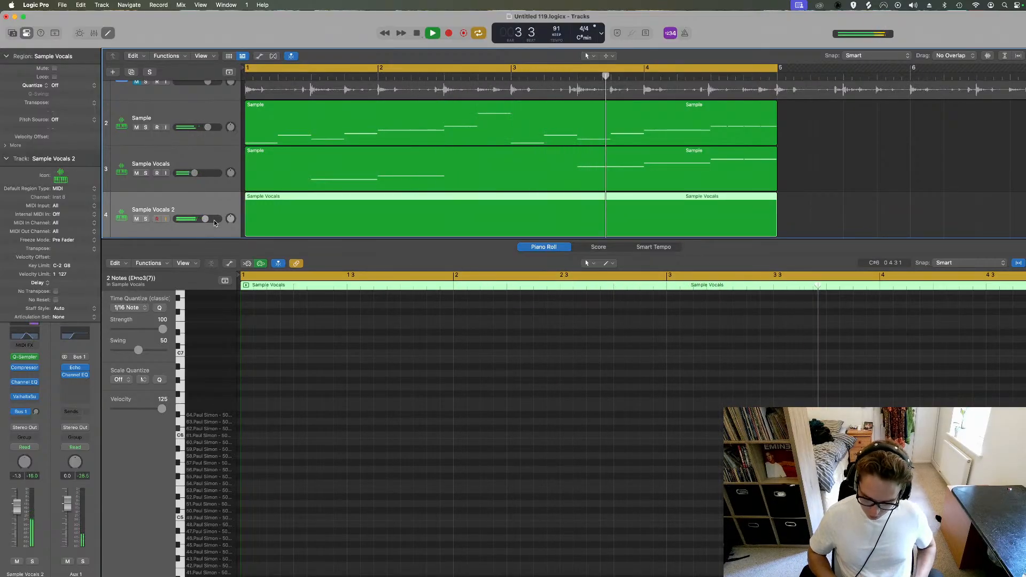
# Step: Open Quick Sampler on Sample Vocals 2 and audition other vocal slices against the looping beat
pyautogui.press('space')
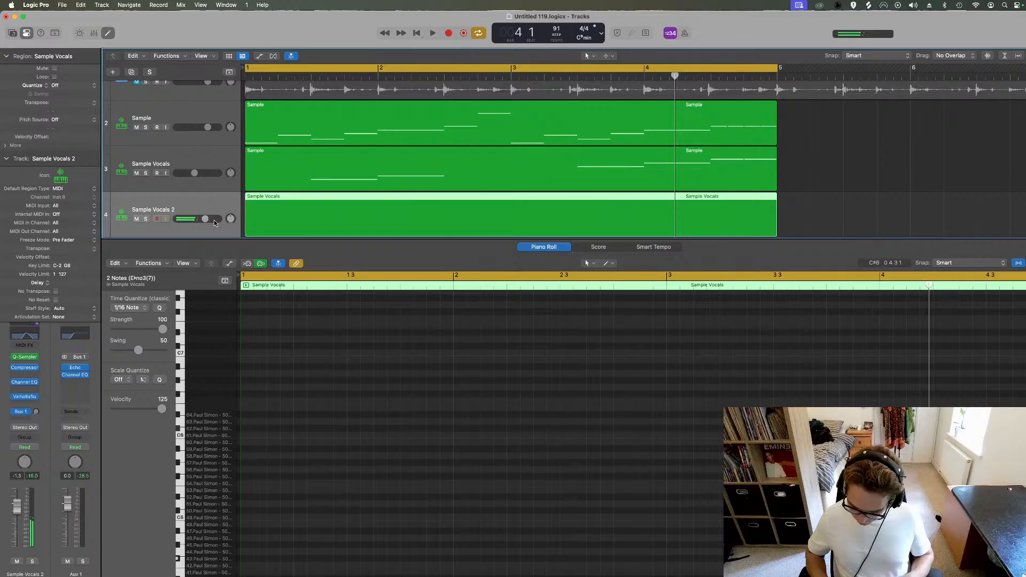
pyautogui.press('Return')
pyautogui.press('space')
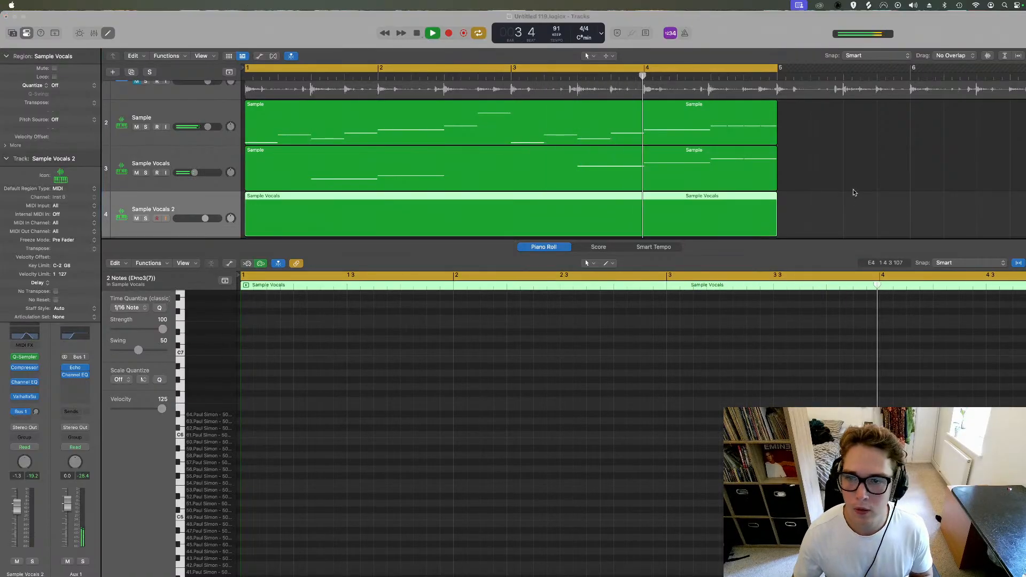
pyautogui.click(883, 185)
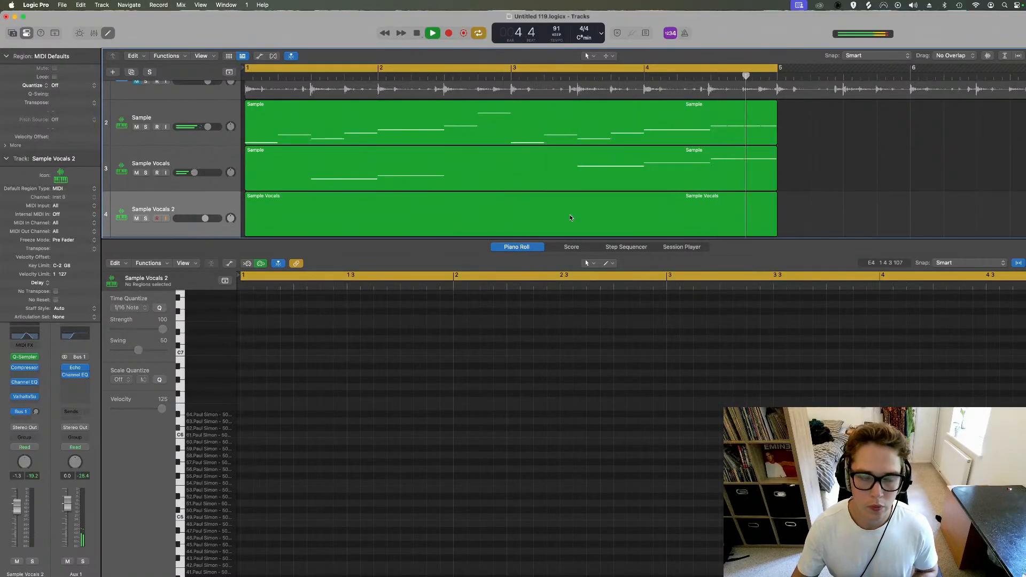
pyautogui.press('space')
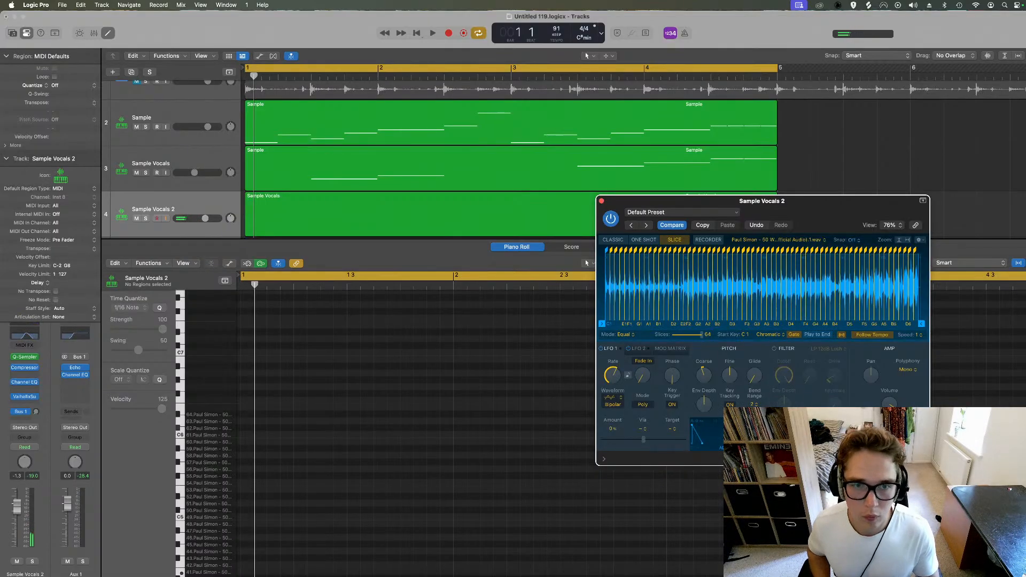
pyautogui.press('space')
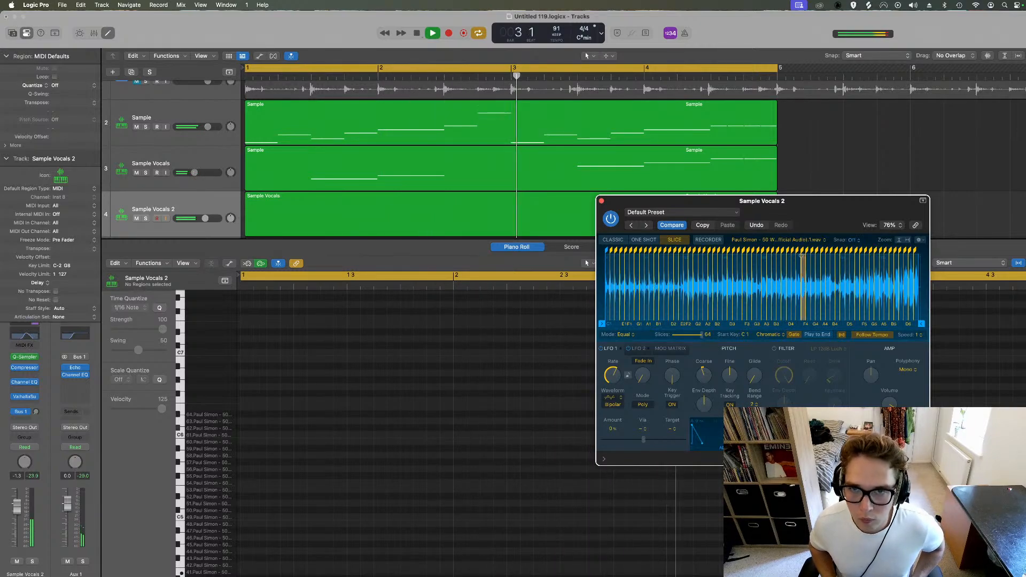
pyautogui.press('space')
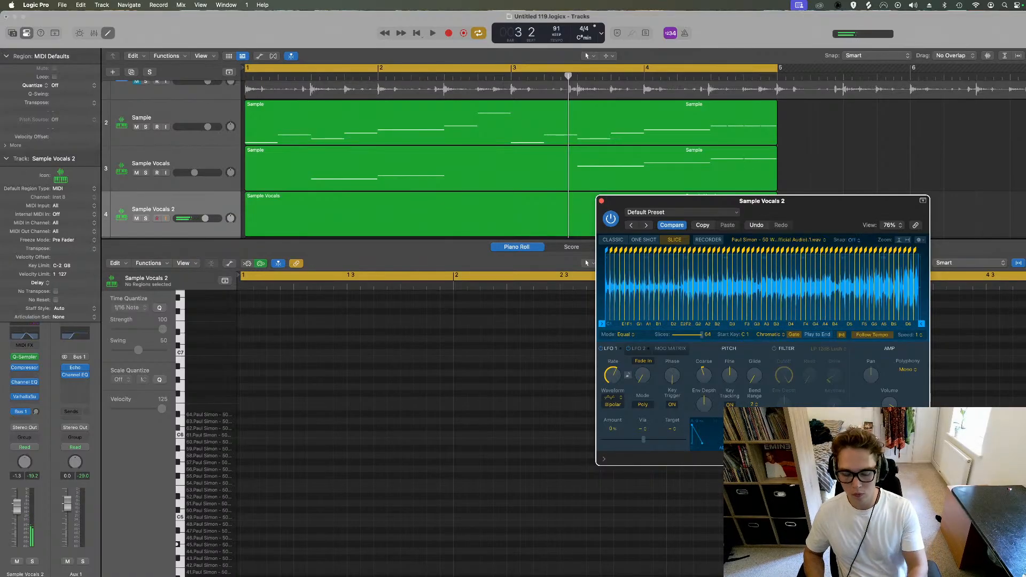
pyautogui.press('space')
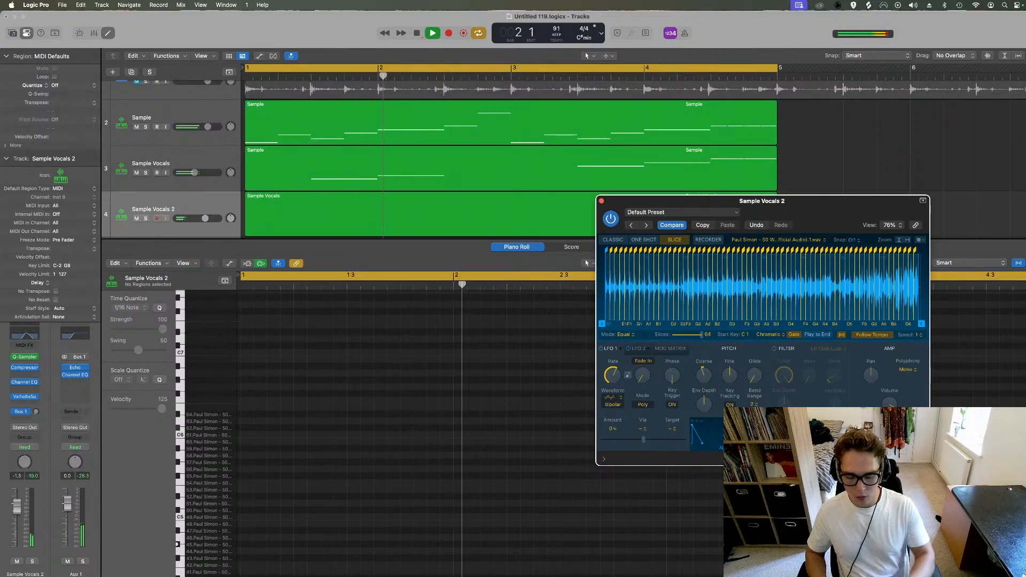
pyautogui.press('space')
# Step: Record a two-note slice take starting at bar 1 on Sample Vocals 2 and close Quick Sampler
pyautogui.press('r')
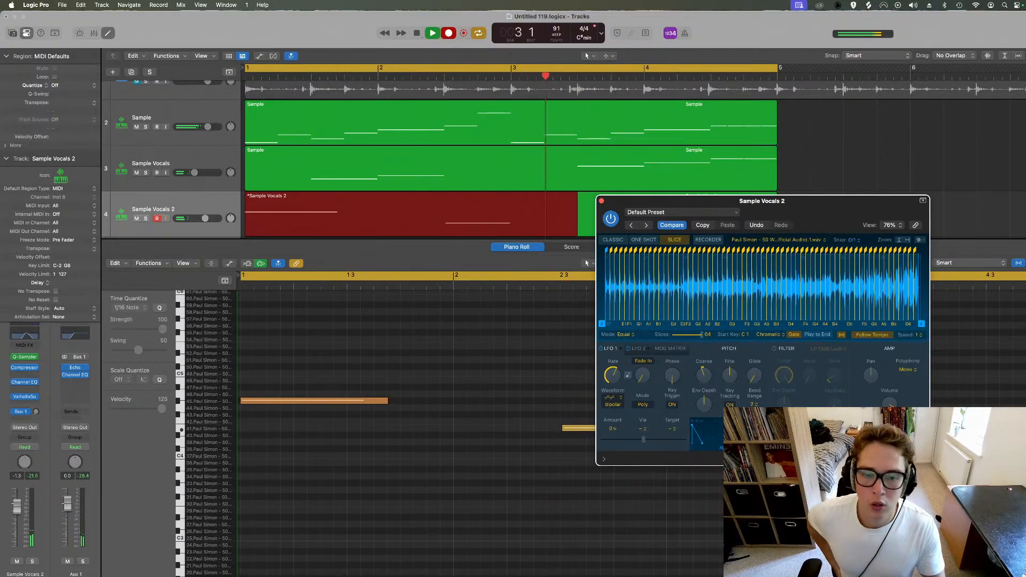
pyautogui.press('space')
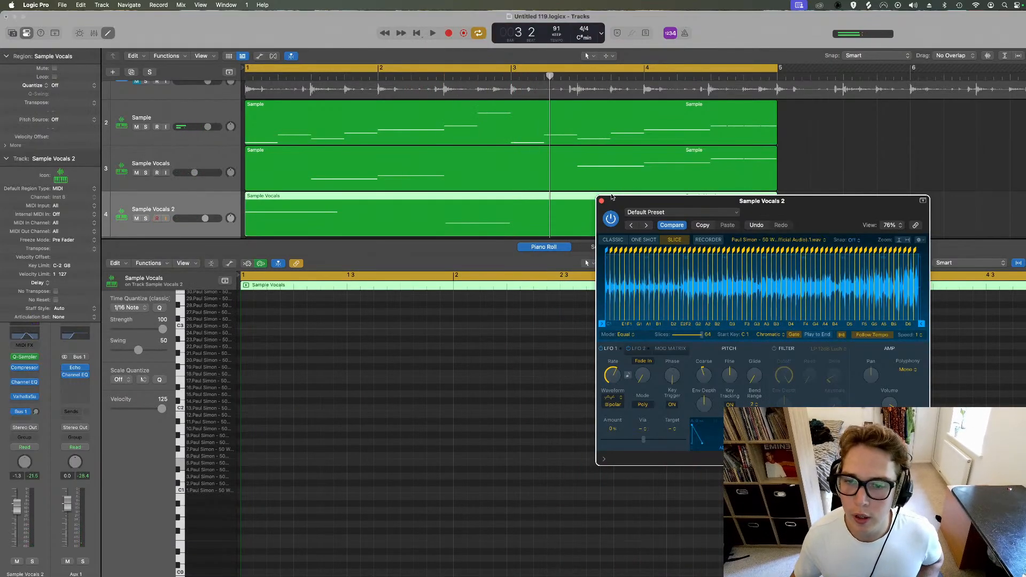
pyautogui.click(602, 201)
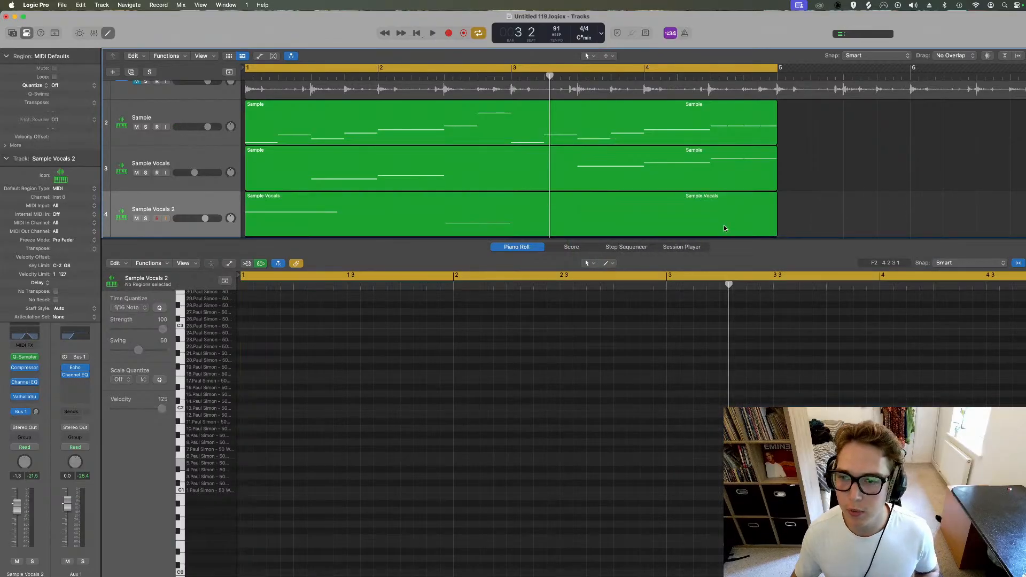
# Step: Select both recorded notes in the Piano Roll and force them legato
pyautogui.moveTo(662, 383); pyautogui.dragTo(274, 490)
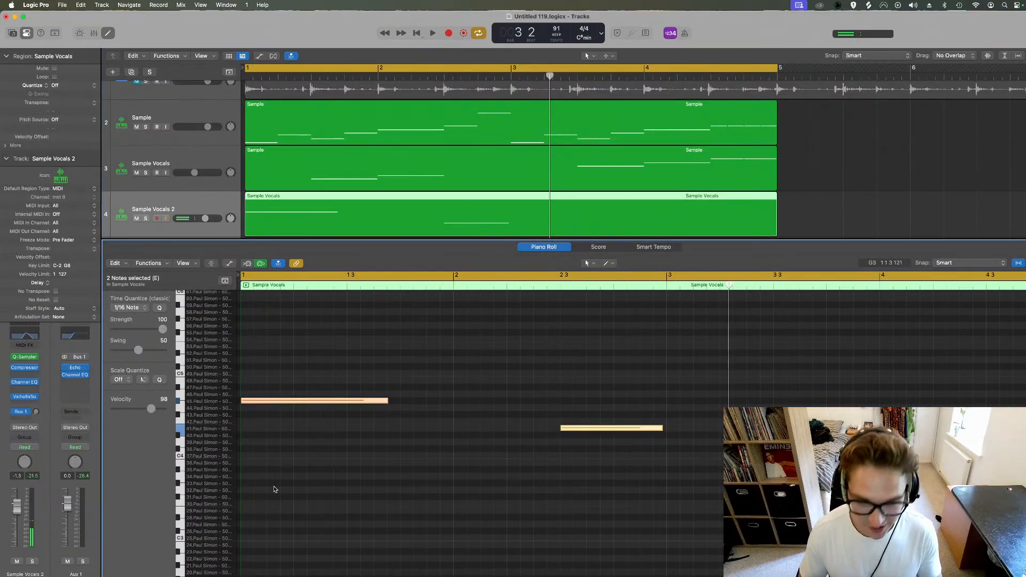
pyautogui.hotkey('shift', '\\')
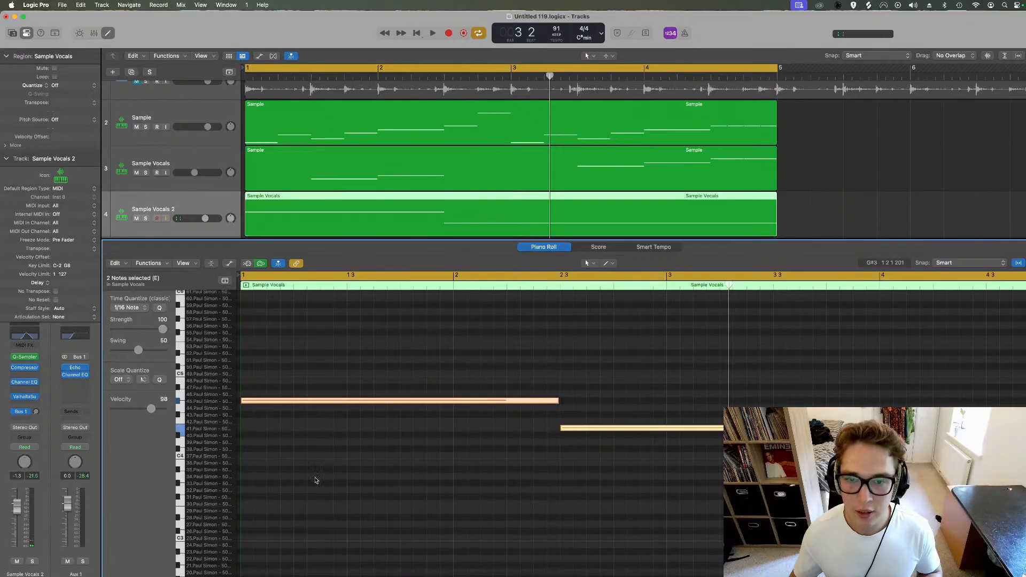
# Step: Cut the second note off at the start of bar 3 and shorten the first note to end at beat 3 of bar 1
pyautogui.click(511, 78)
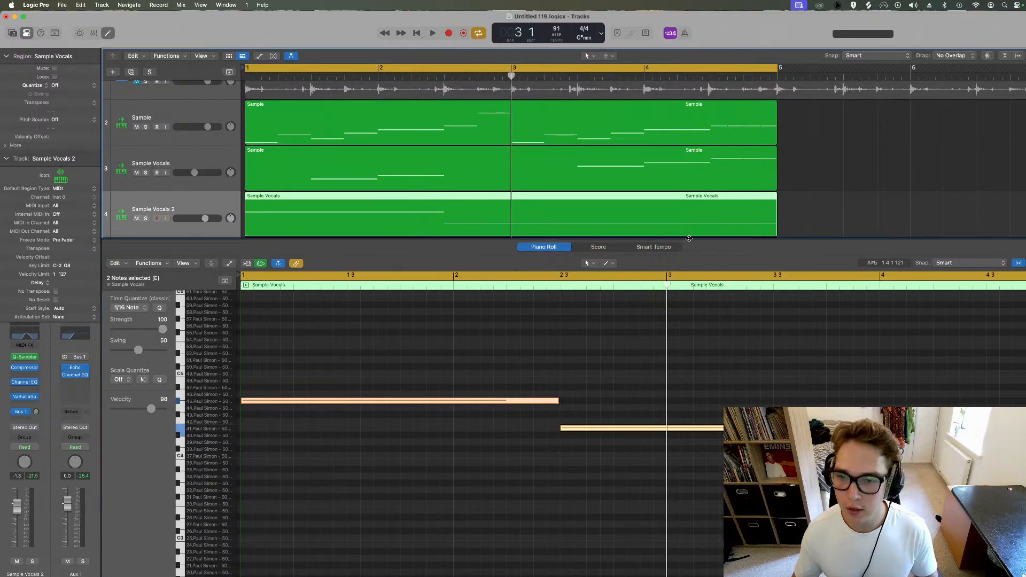
pyautogui.press('super+t')
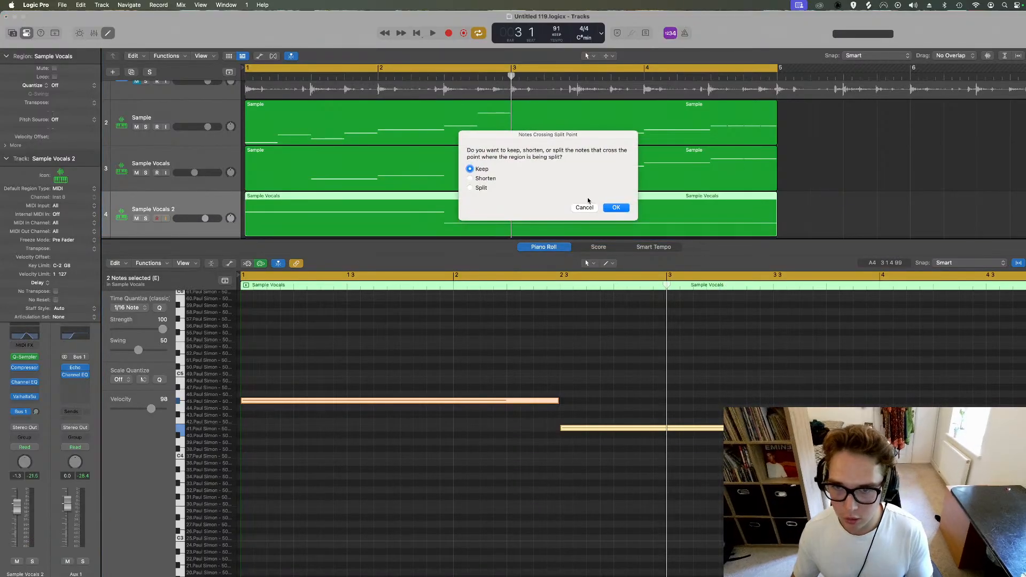
pyautogui.press('Return')
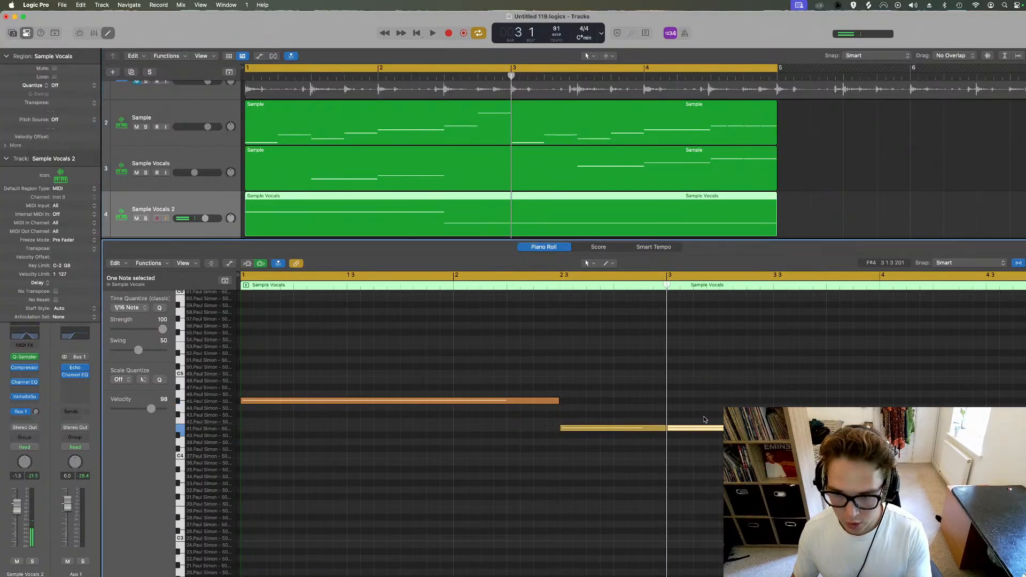
pyautogui.click(704, 420)
pyautogui.click(686, 430)
pyautogui.press('Delete')
pyautogui.moveTo(558, 400); pyautogui.dragTo(346, 400)
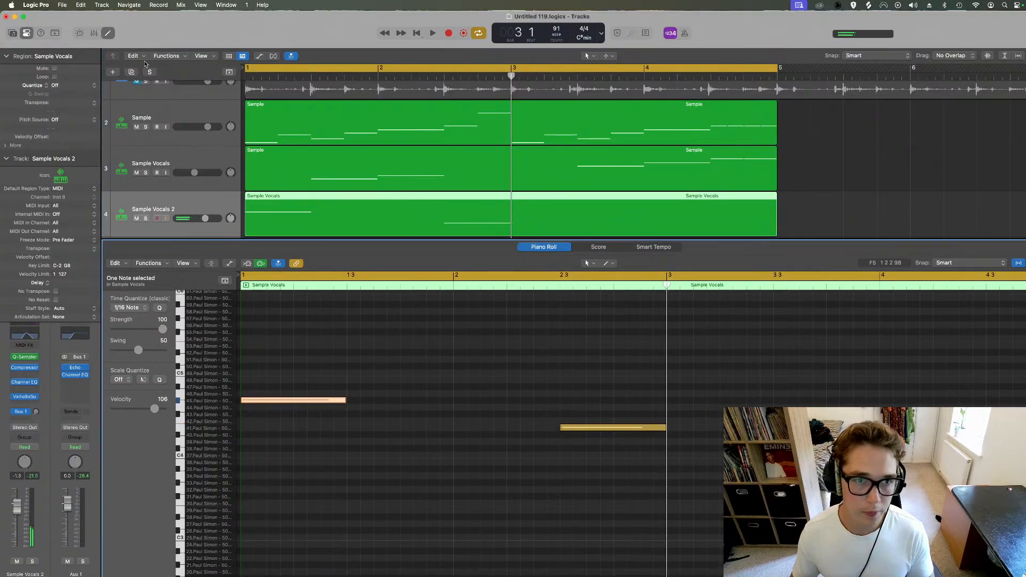
# Step: Close the Piano Roll and remove the part of the Sample Vocals 2 region after the start of bar 3
pyautogui.click(107, 34)
pyautogui.press('Down')
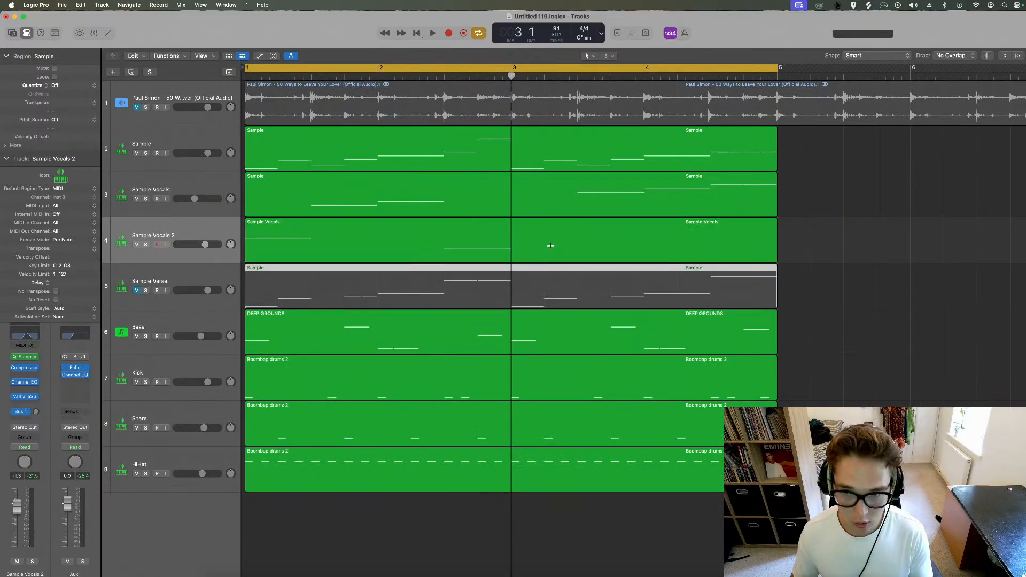
pyautogui.click(550, 246)
pyautogui.press('Delete')
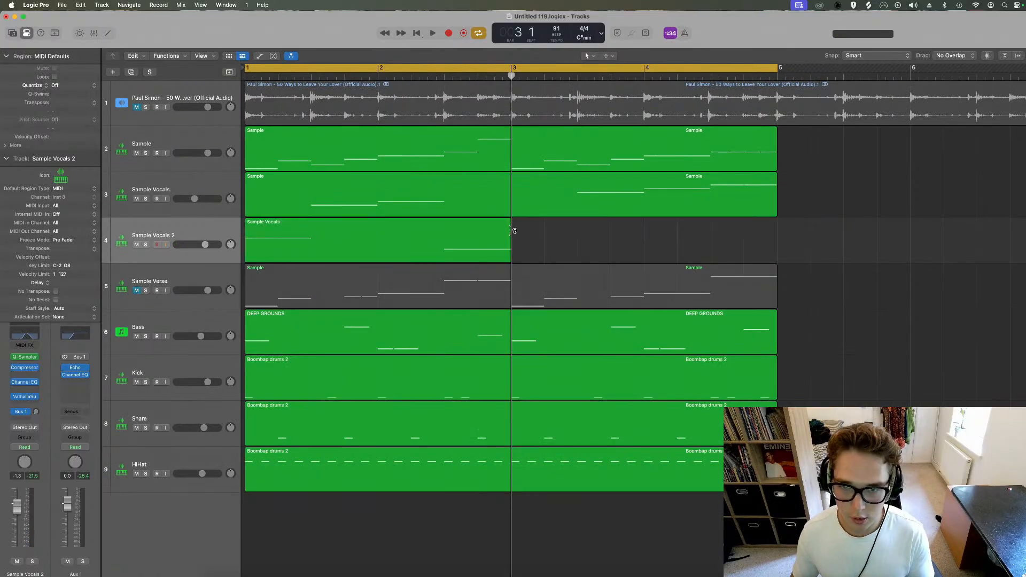
# Step: Loop the Sample Vocals 2 region up to bar 5 and lower the track's volume to -5.5 dB during playback
pyautogui.moveTo(511, 231); pyautogui.dragTo(777, 233)
pyautogui.press('space')
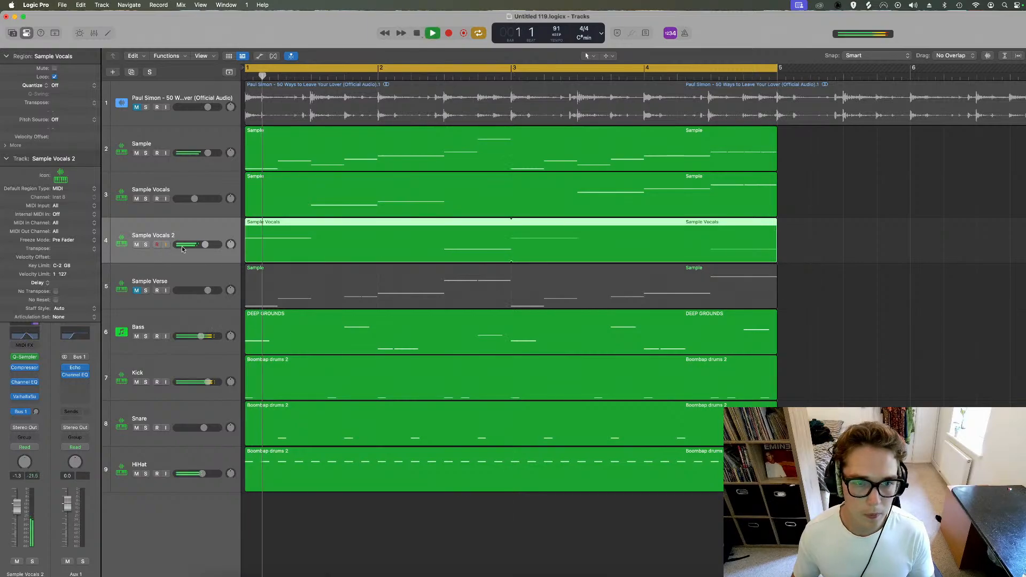
pyautogui.moveTo(205, 245); pyautogui.dragTo(197, 245)
pyautogui.press('space')
pyautogui.press('space')
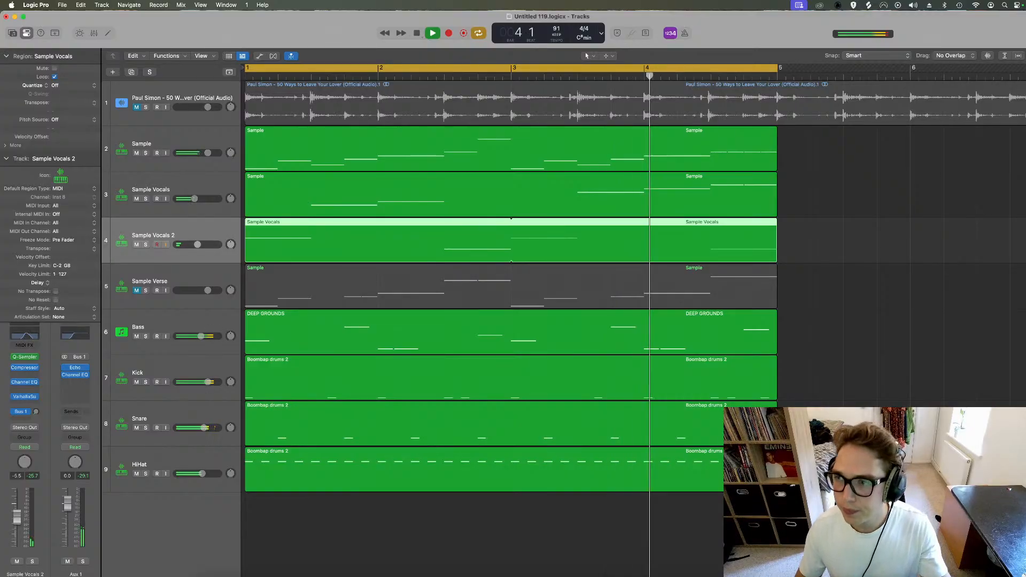
# Step: Audition the Sample track briefly in solo, return to the full mix, select that track and stop playback
pyautogui.press('super+Up')
pyautogui.press('super+Up')
pyautogui.press('super+Up')
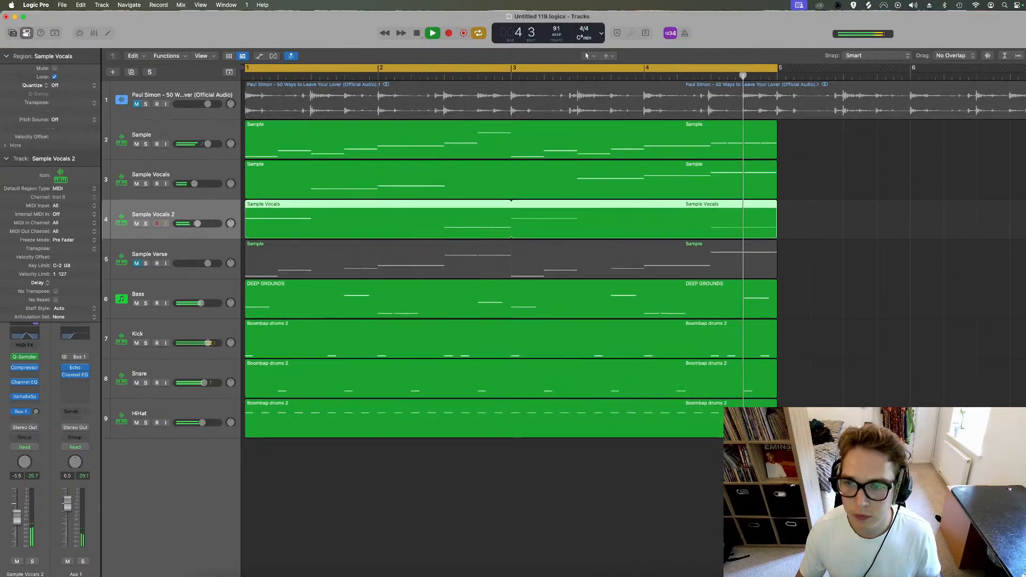
pyautogui.click(146, 142)
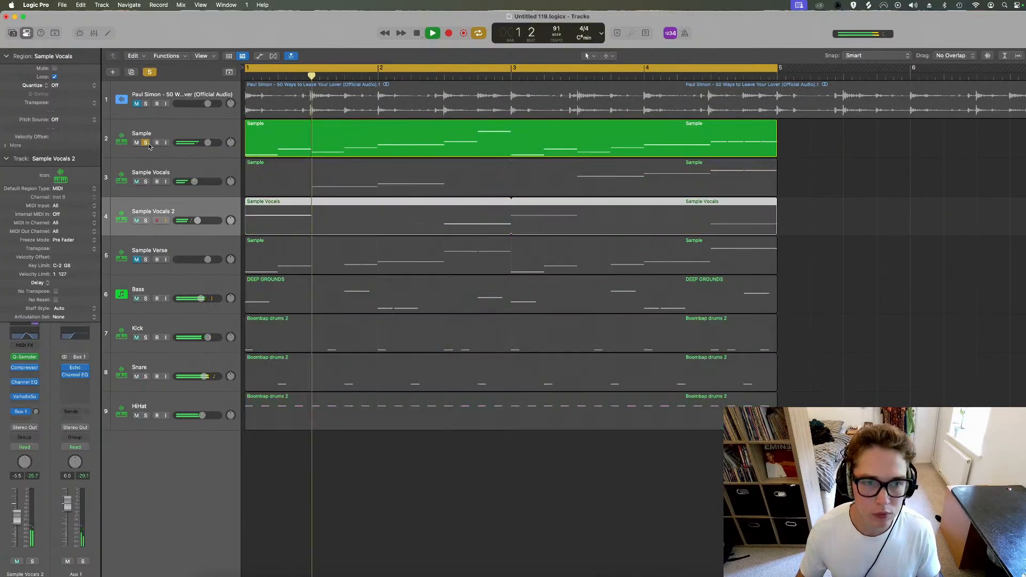
pyautogui.click(146, 143)
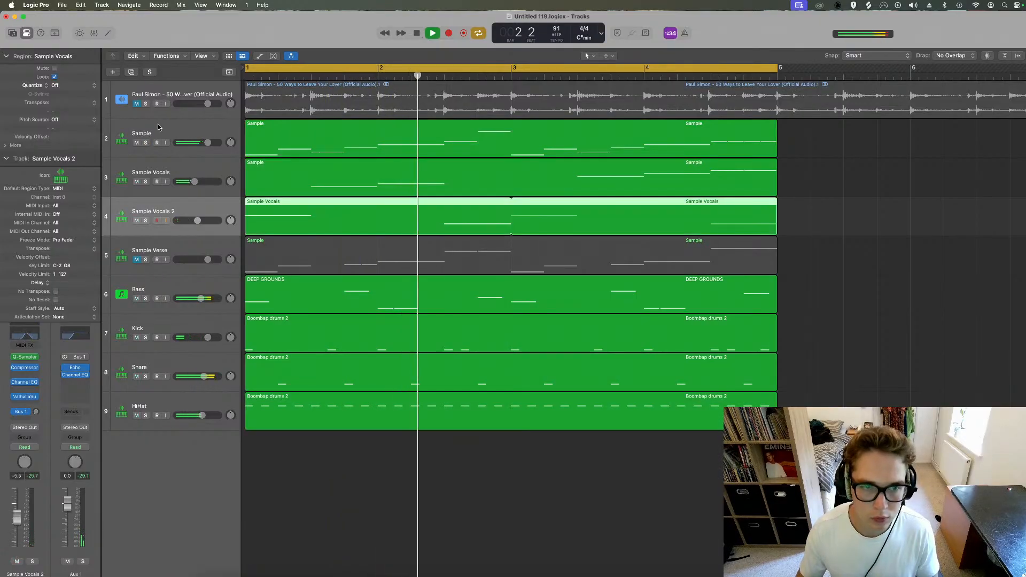
pyautogui.click(158, 127)
pyautogui.press('space')
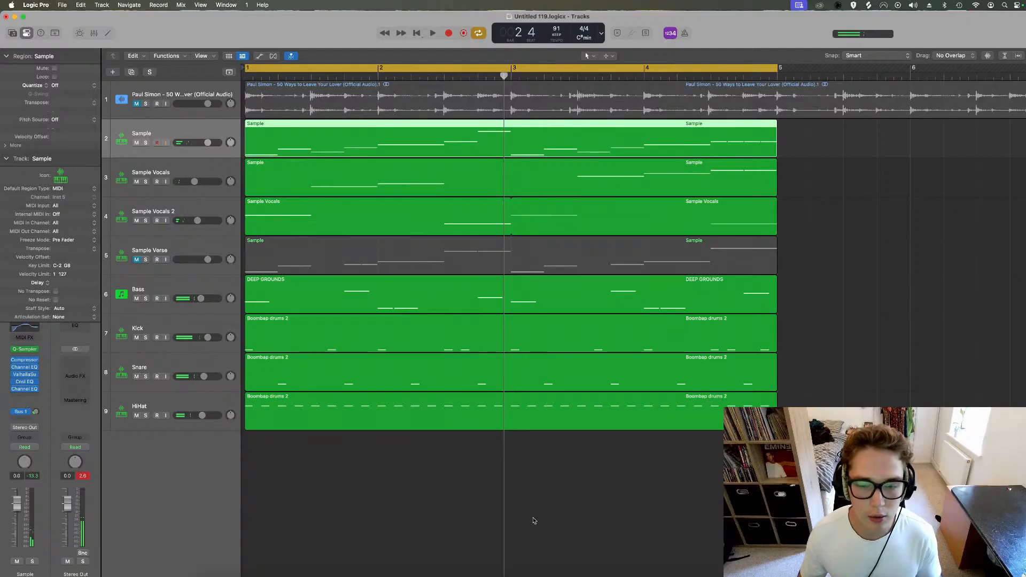
# Step: Play back the full four-bar loop with the second vocal-chop layer, deselecting all regions
pyautogui.press('space')
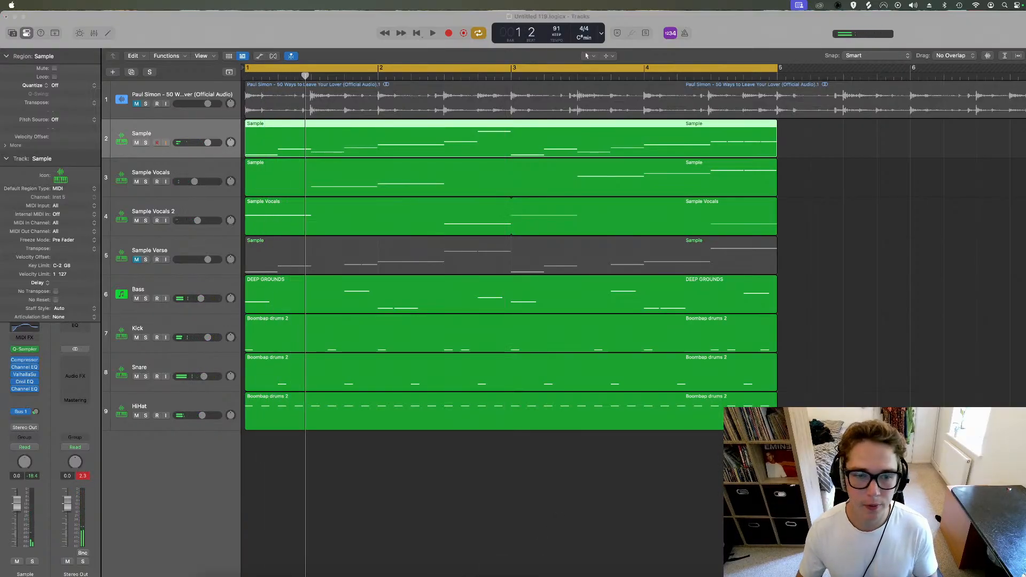
pyautogui.click(417, 494)
pyautogui.press('space')
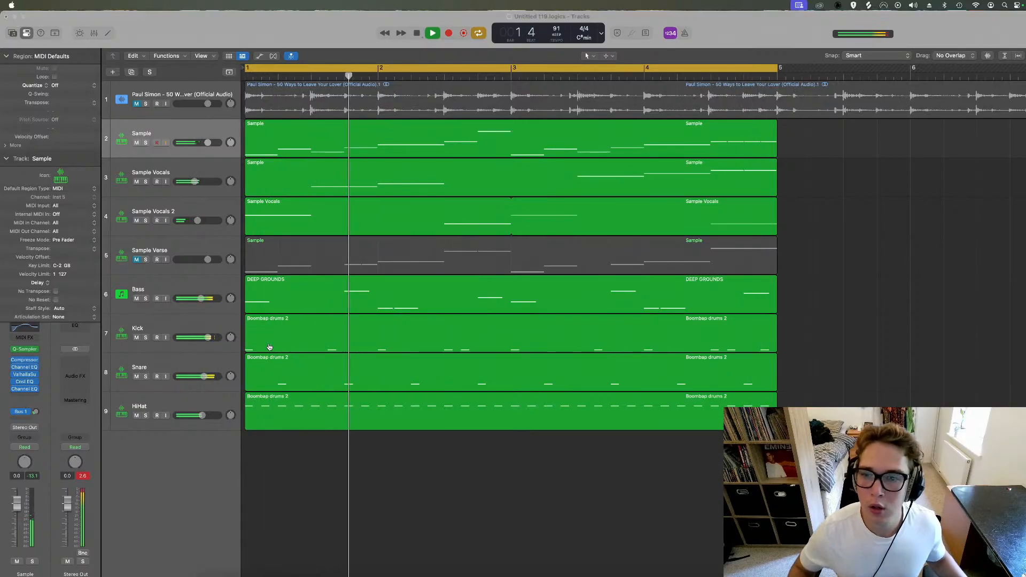
pyautogui.press('space')
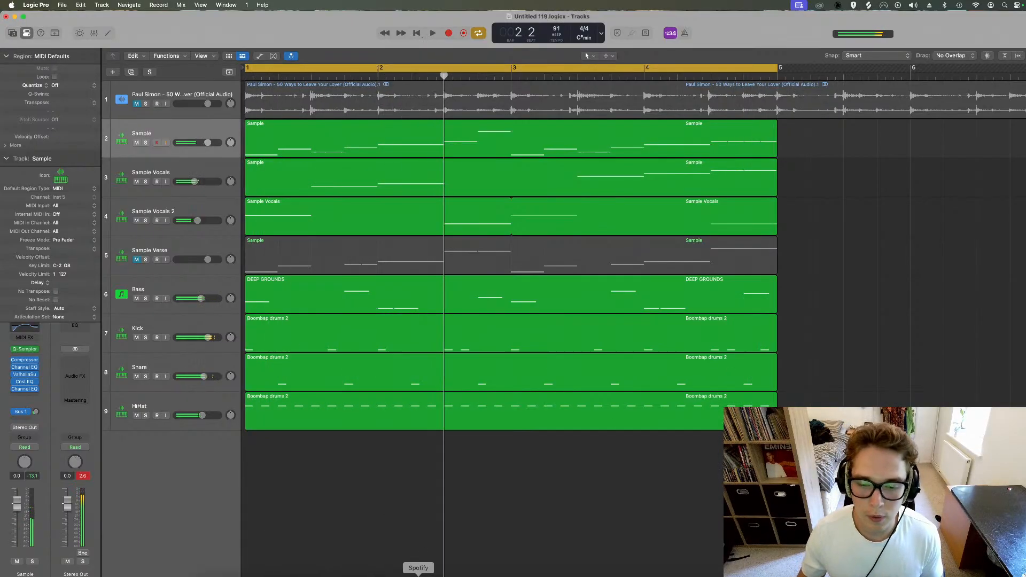